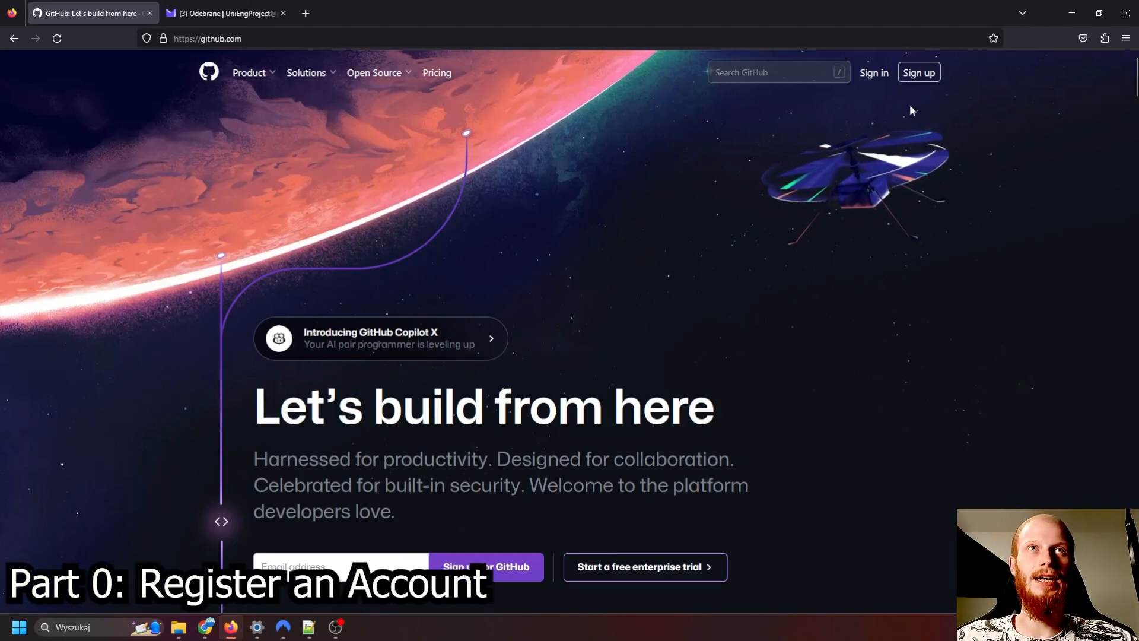
- Start signing up for a new GitHub account and submit the account's email address copied from the open notes file
left_click(917, 73)
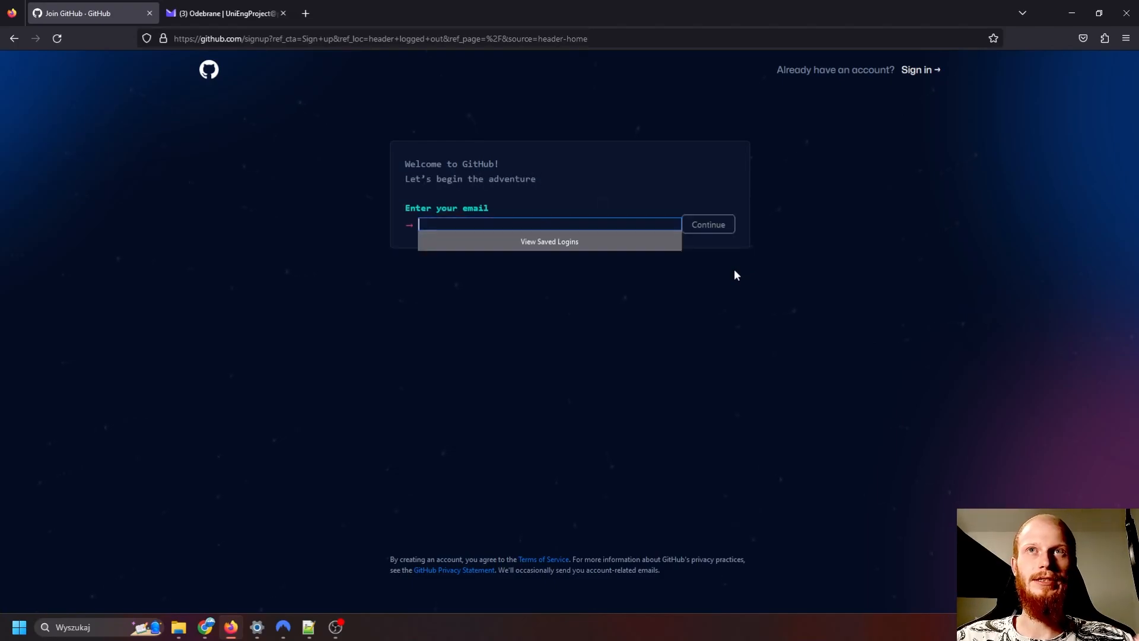
left_click(498, 222)
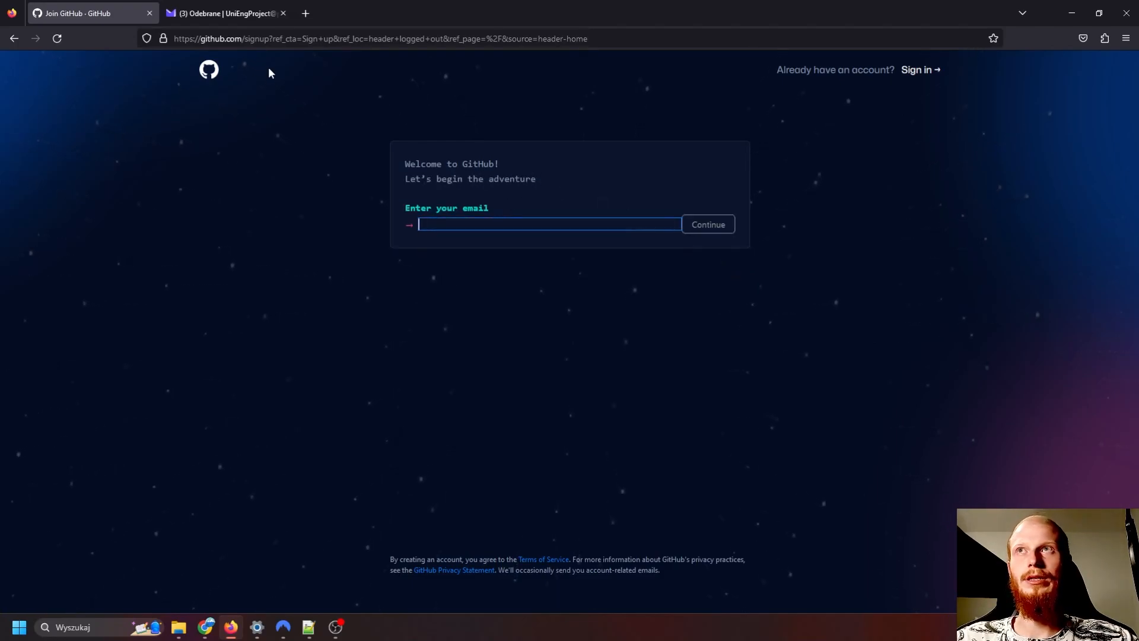
left_click(308, 627)
left_click_drag(256, 196, 368, 197)
key("ctrl+c")
key("alt+Tab")
left_click(500, 221)
key("ctrl+v")
left_click(715, 226)
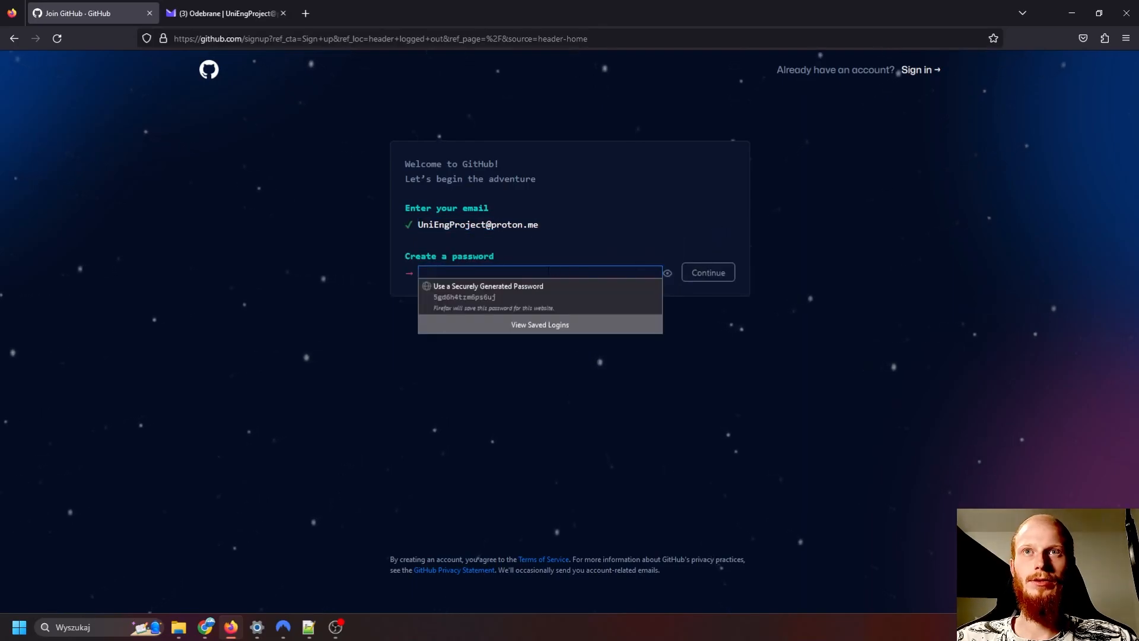
- Enter a password for the new account and submit it
left_click(548, 267)
type("•••••••••")
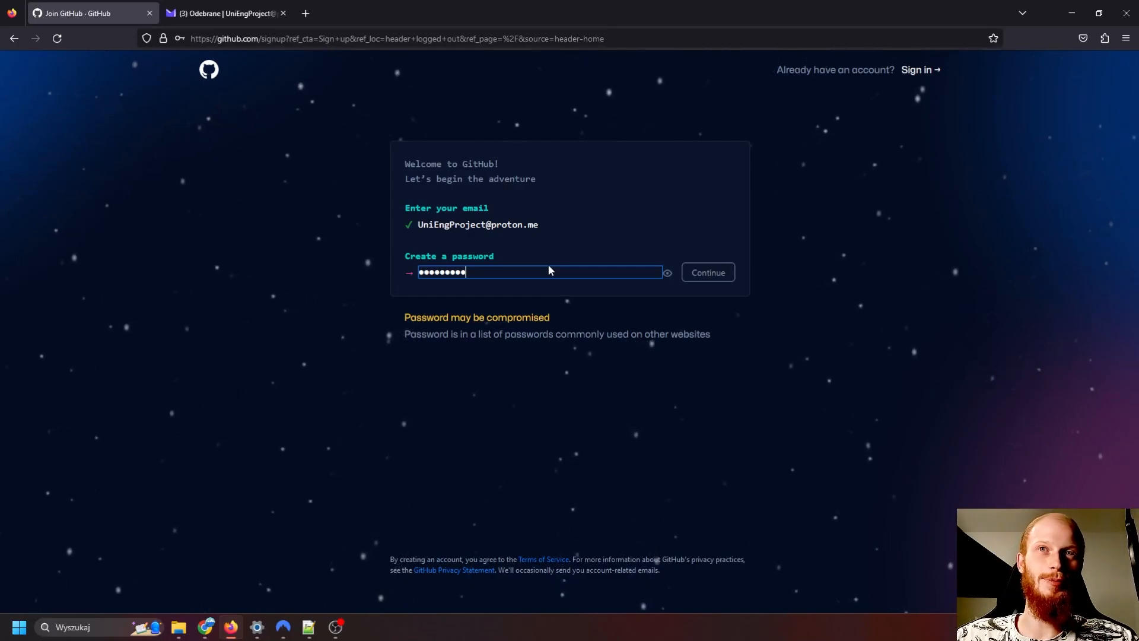
type("•")
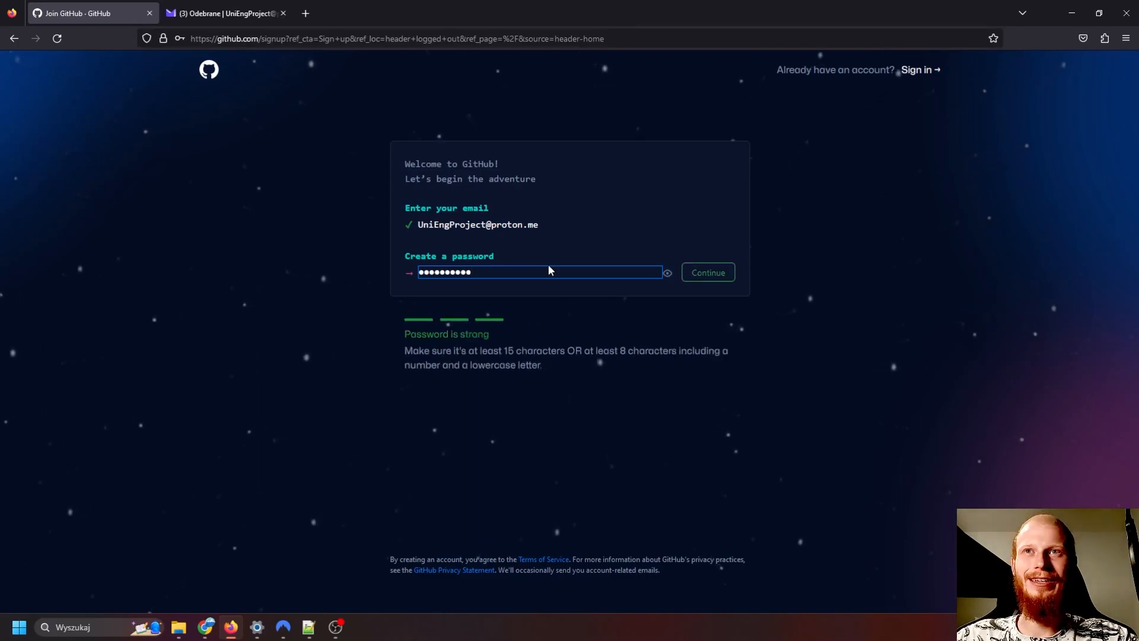
key("Return")
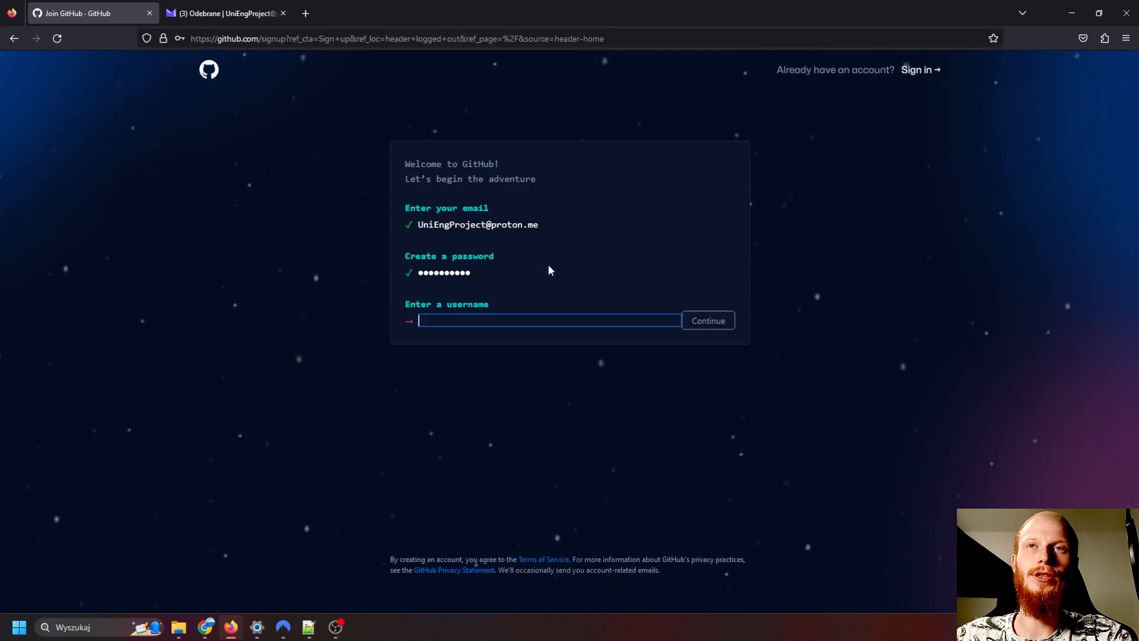
- Set the username to Project4University and answer "n" to receiving product updates and announcements by email
type("Project4University")
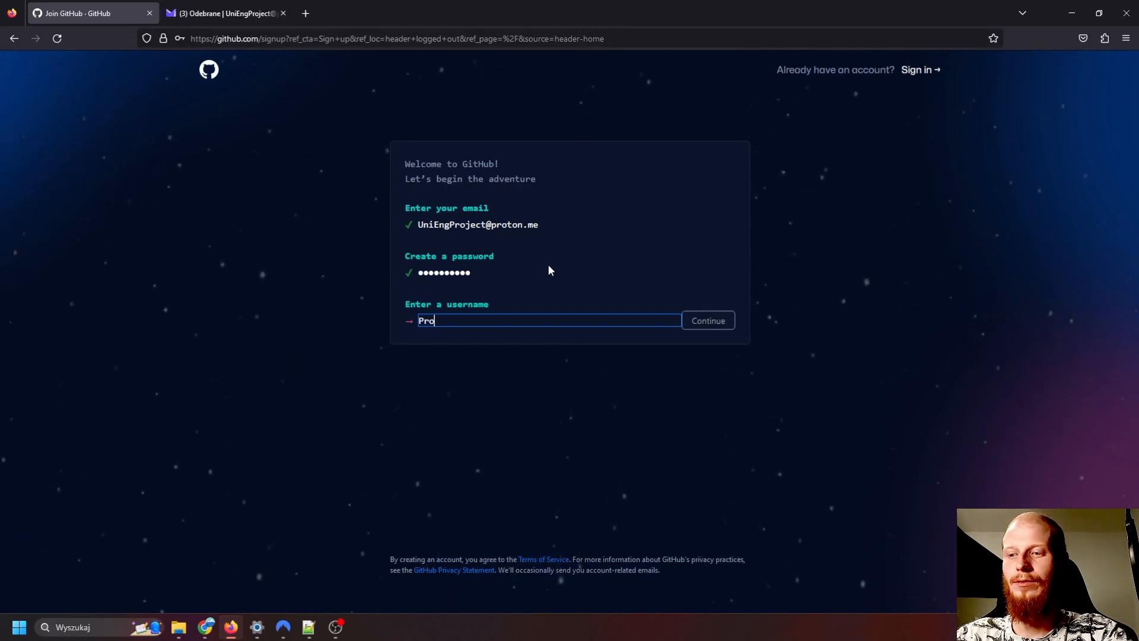
left_click(717, 327)
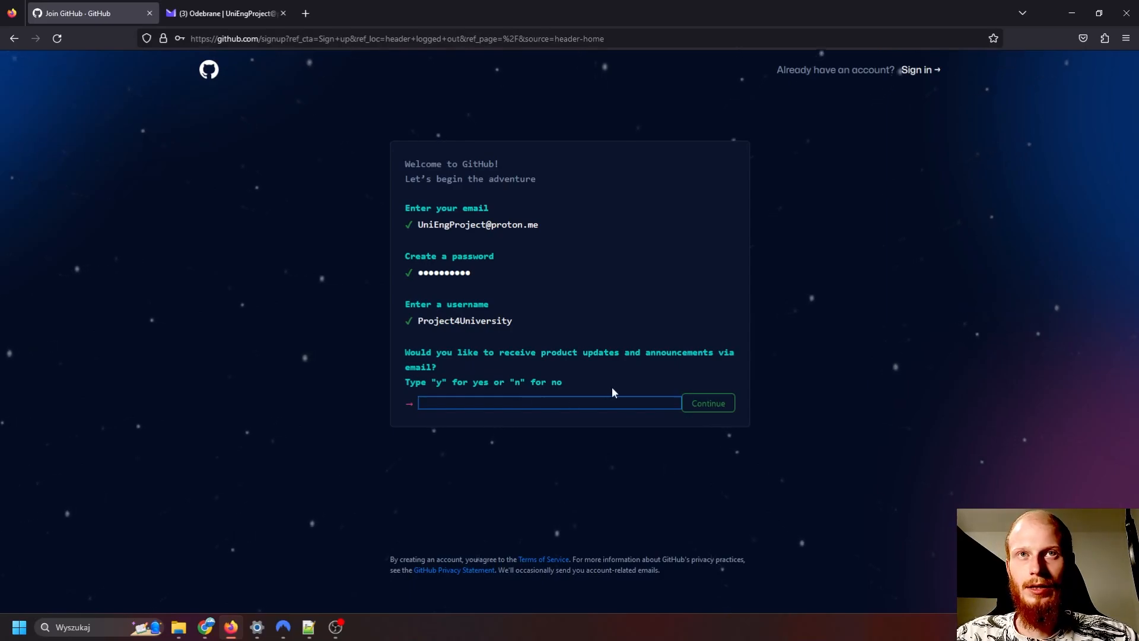
type("n")
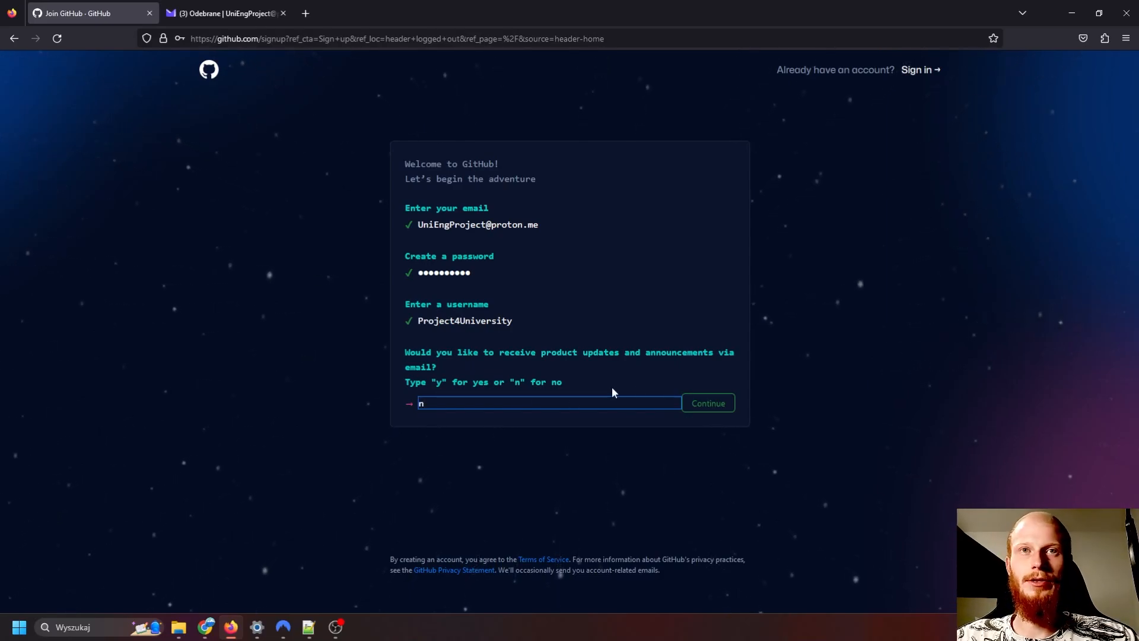
left_click(711, 407)
- Pass the human verification by picking the squares with two identical objects, and create the account without saving the login in the browser
scroll(628, 399, "down", 2)
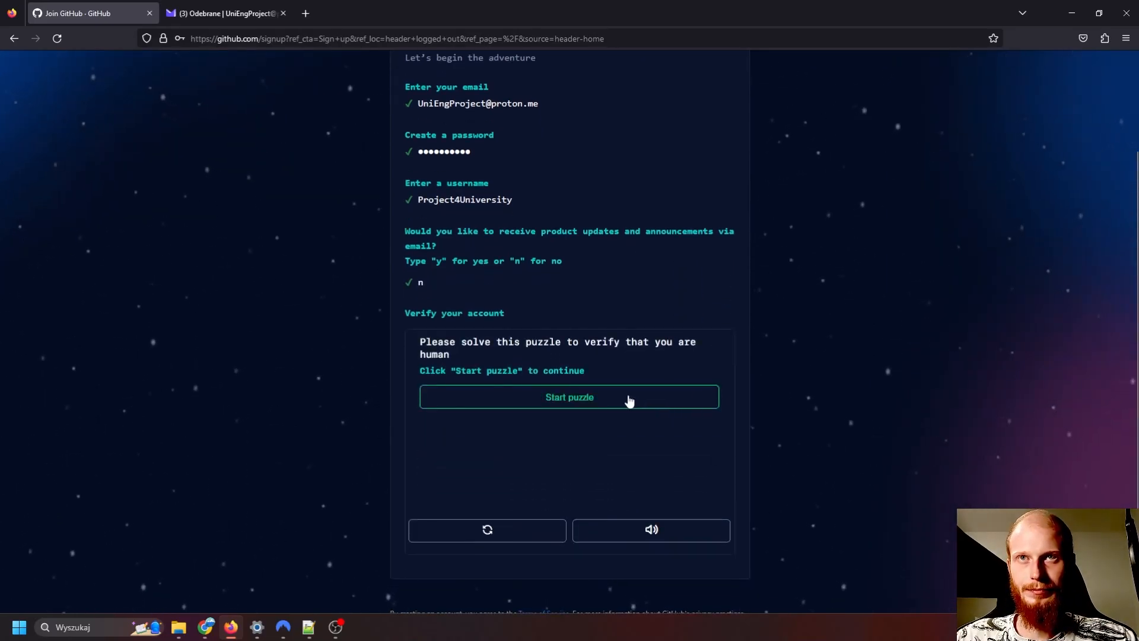
left_click(626, 399)
scroll(645, 451, "down", 1)
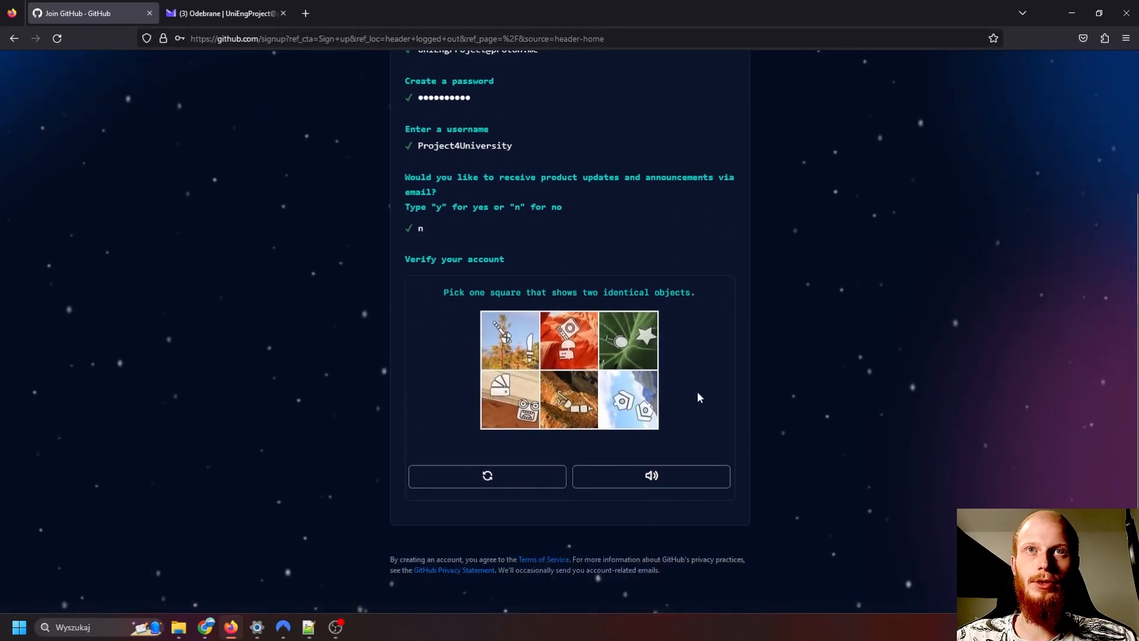
left_click_drag(443, 292, 706, 290)
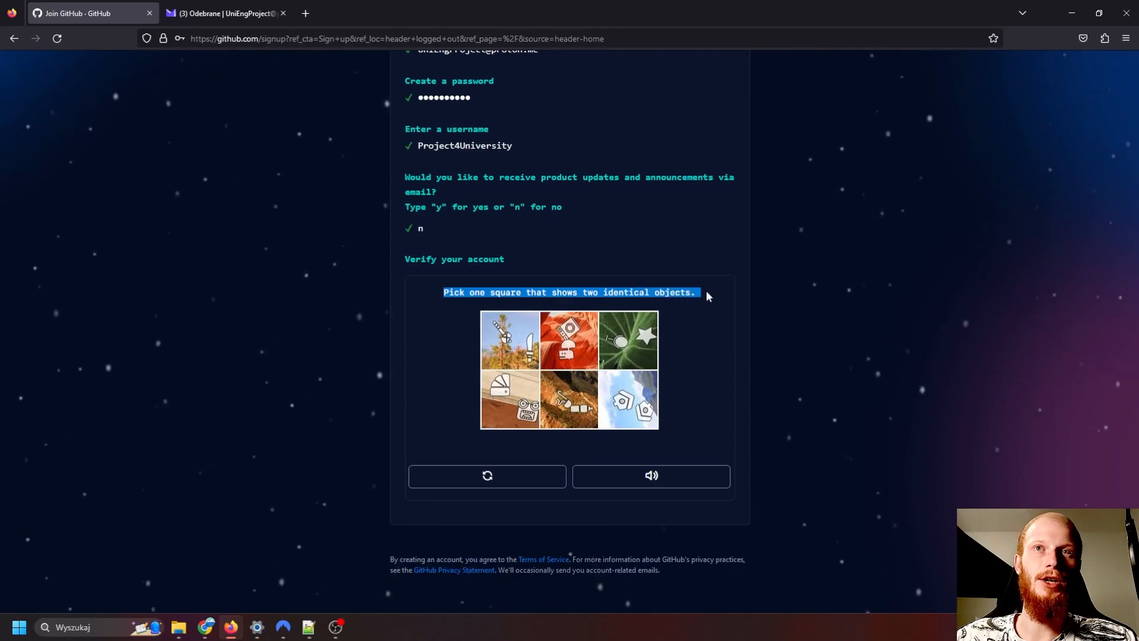
left_click(596, 368)
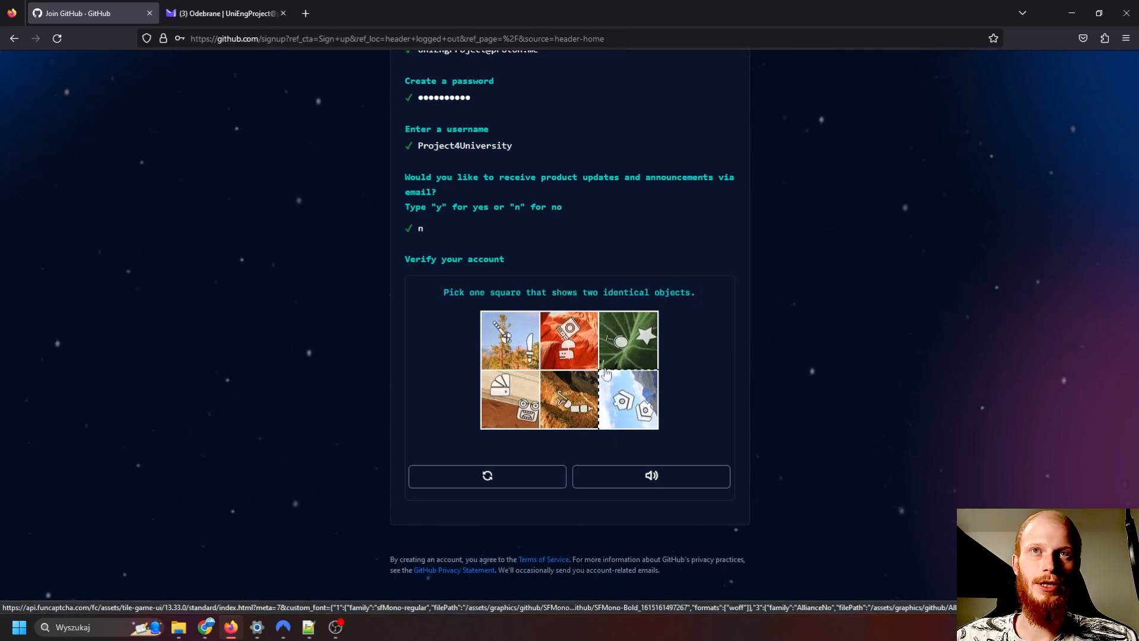
left_click(637, 415)
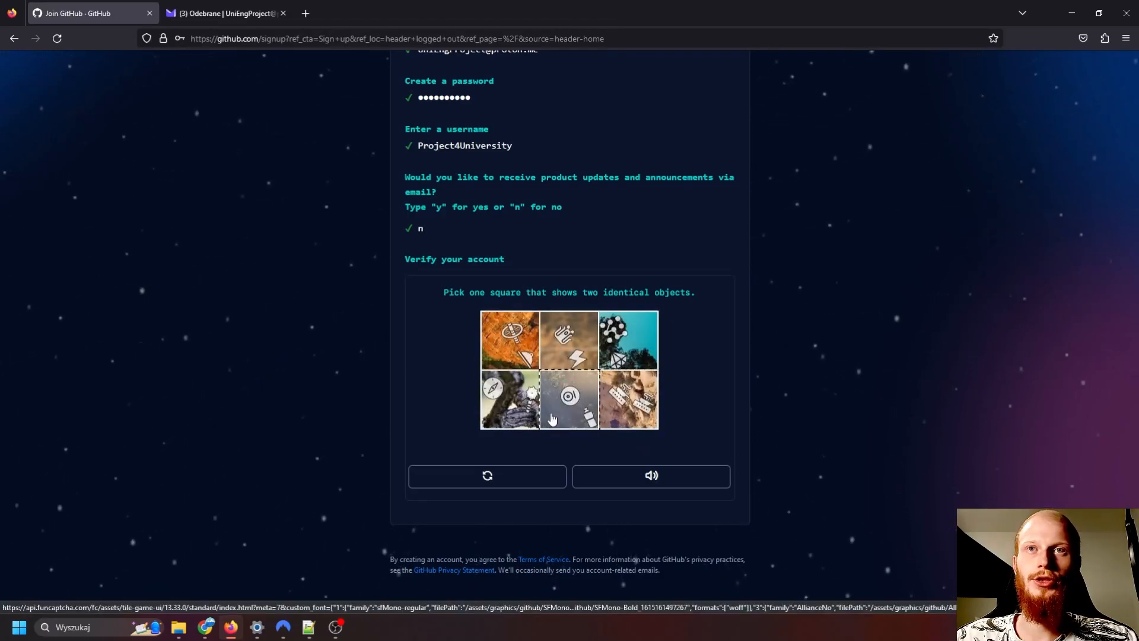
left_click(629, 414)
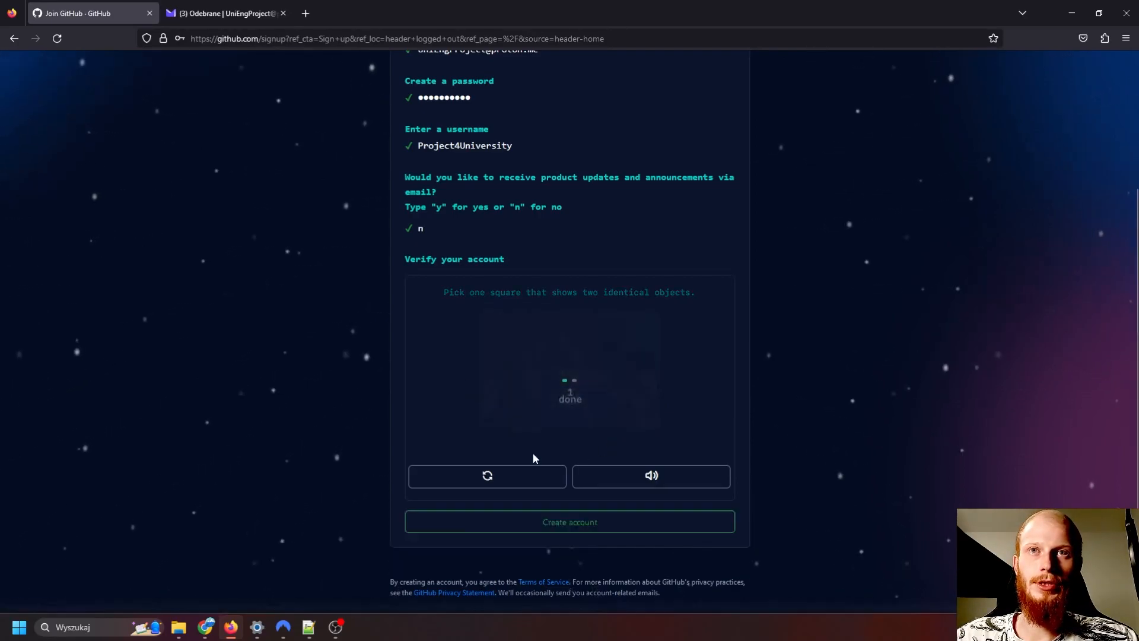
left_click(554, 521)
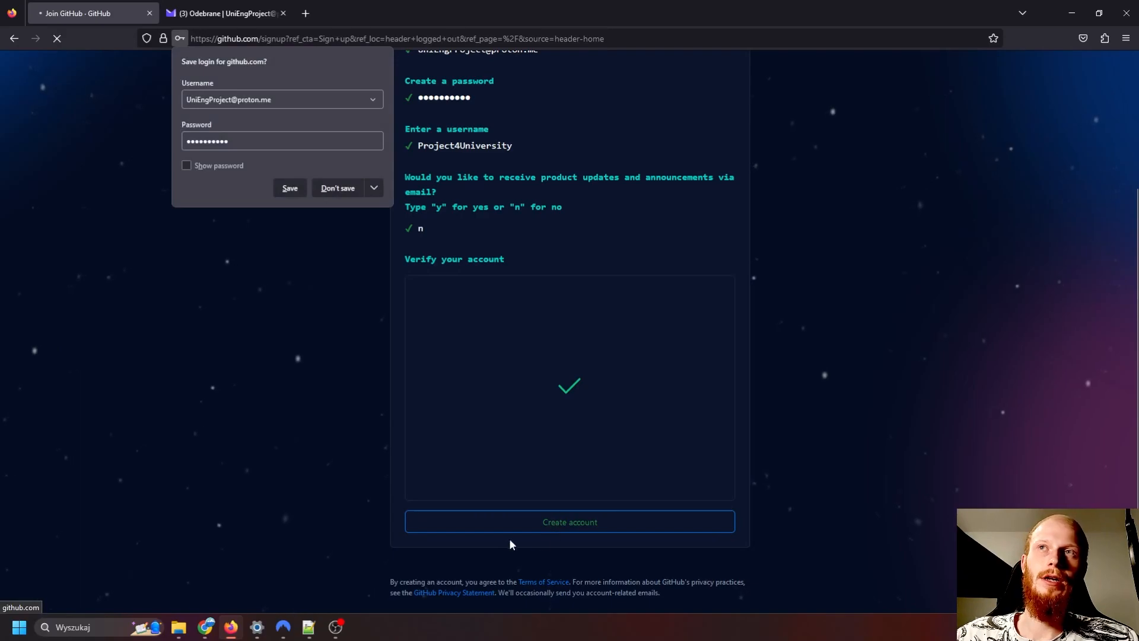
left_click(338, 187)
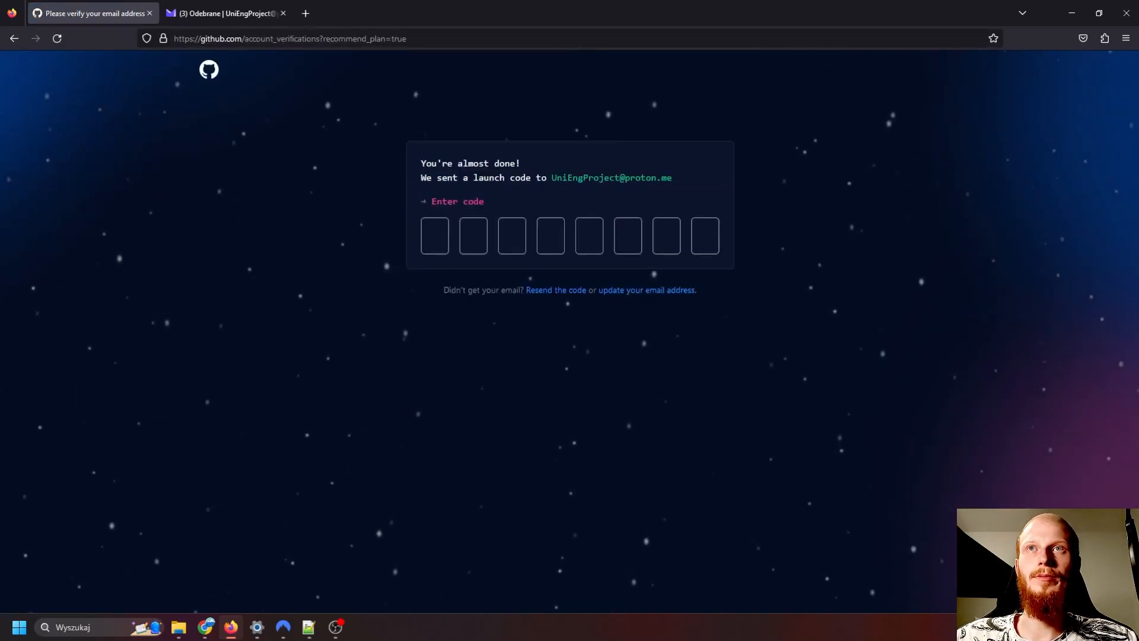
left_click_drag(420, 177, 674, 180)
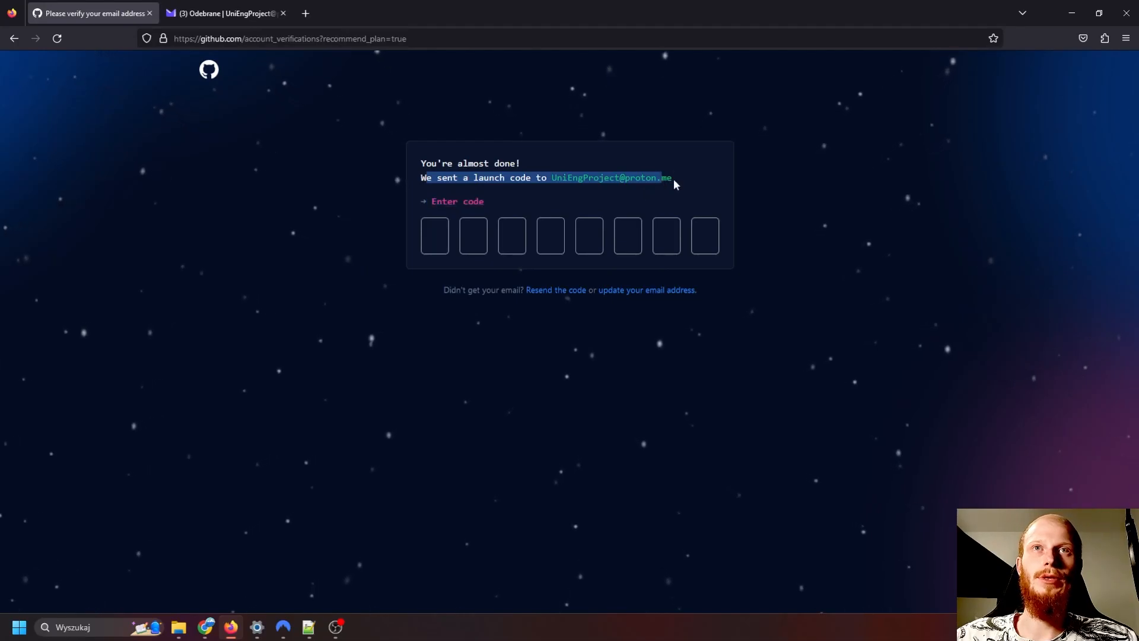
left_click(632, 170)
triple_click(617, 178)
left_click(617, 178)
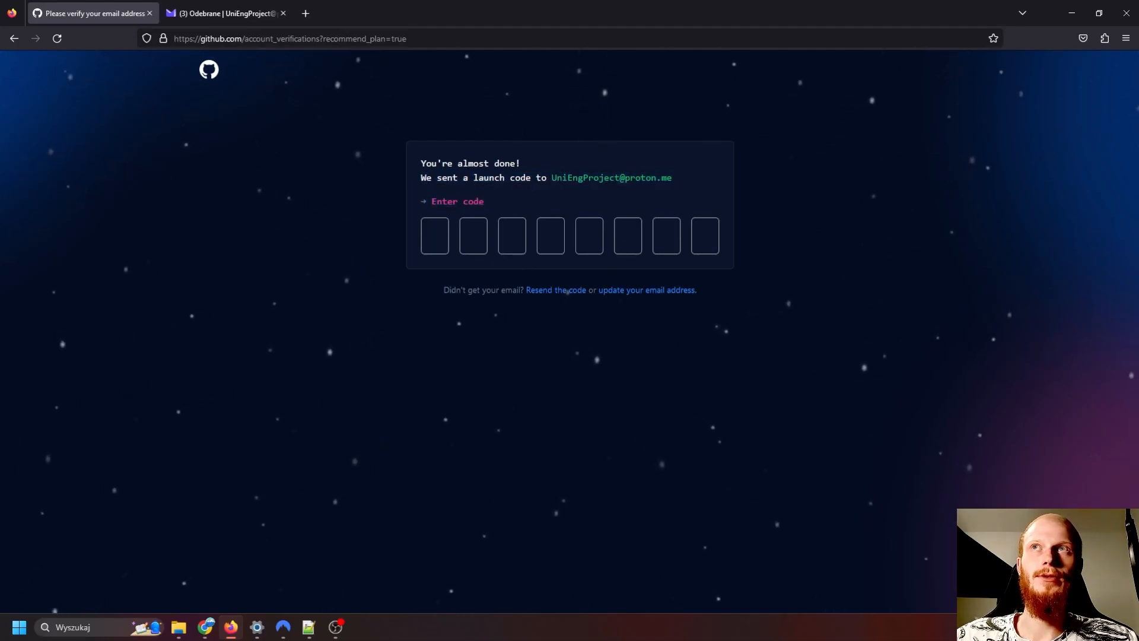
- Switch to Proton Mail, refresh the inbox and open the email "Your GitHub launch code"
left_click(250, 19)
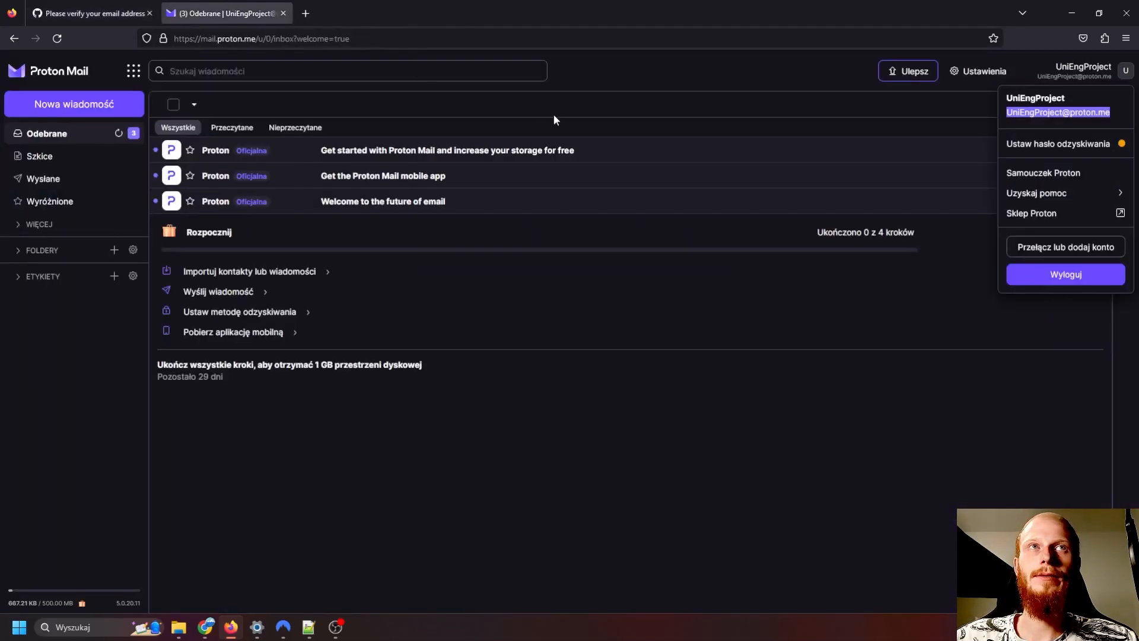
left_click(584, 242)
left_click(118, 132)
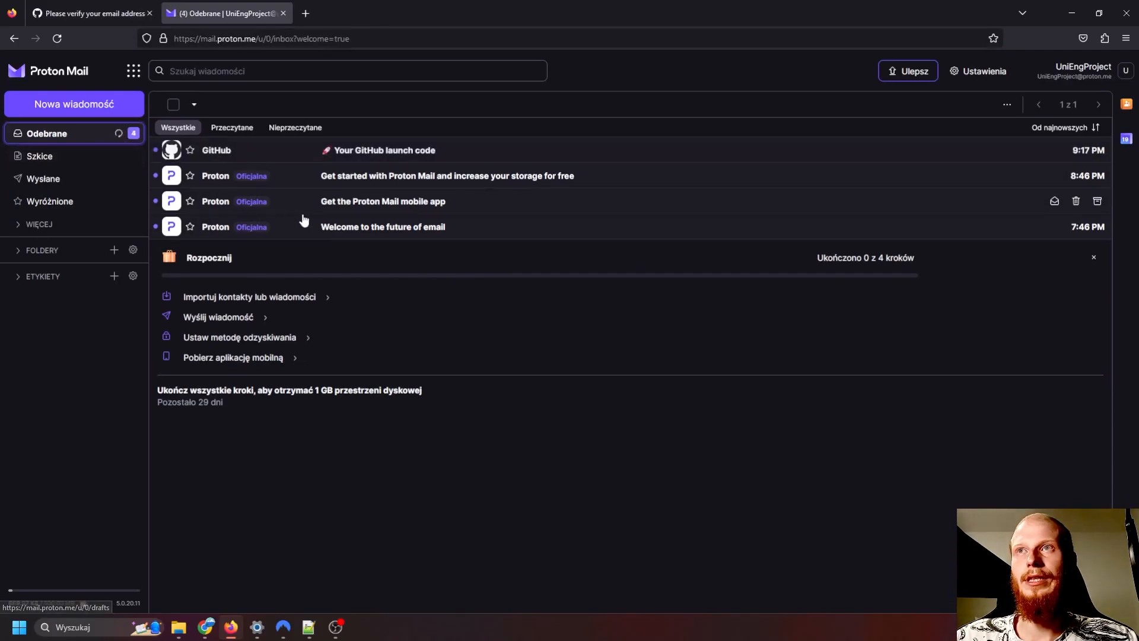
left_click(290, 152)
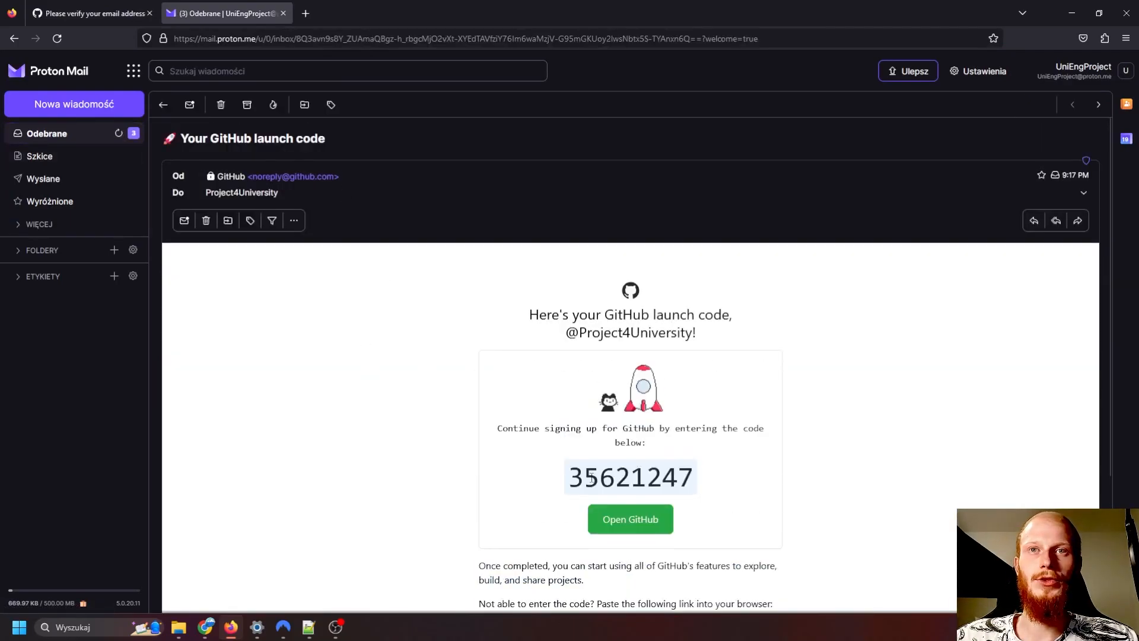
- Copy the launch code from the email and enter it as the verification code on the GitHub page
left_click_drag(636, 477, 712, 473)
key("ctrl+c")
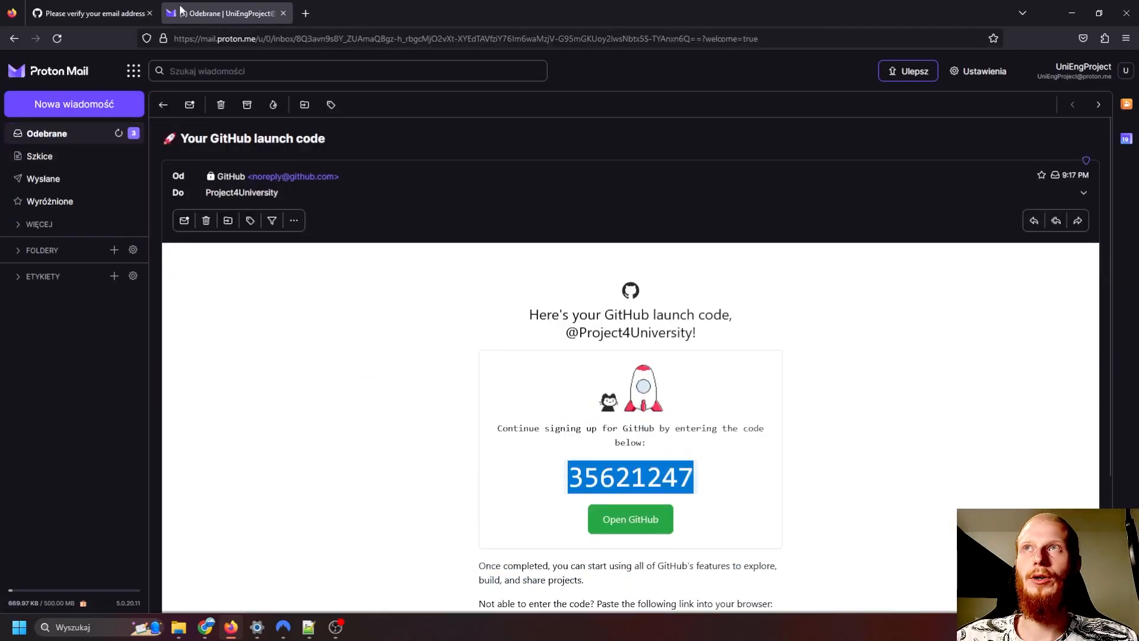
left_click(118, 13)
key("ctrl+v")
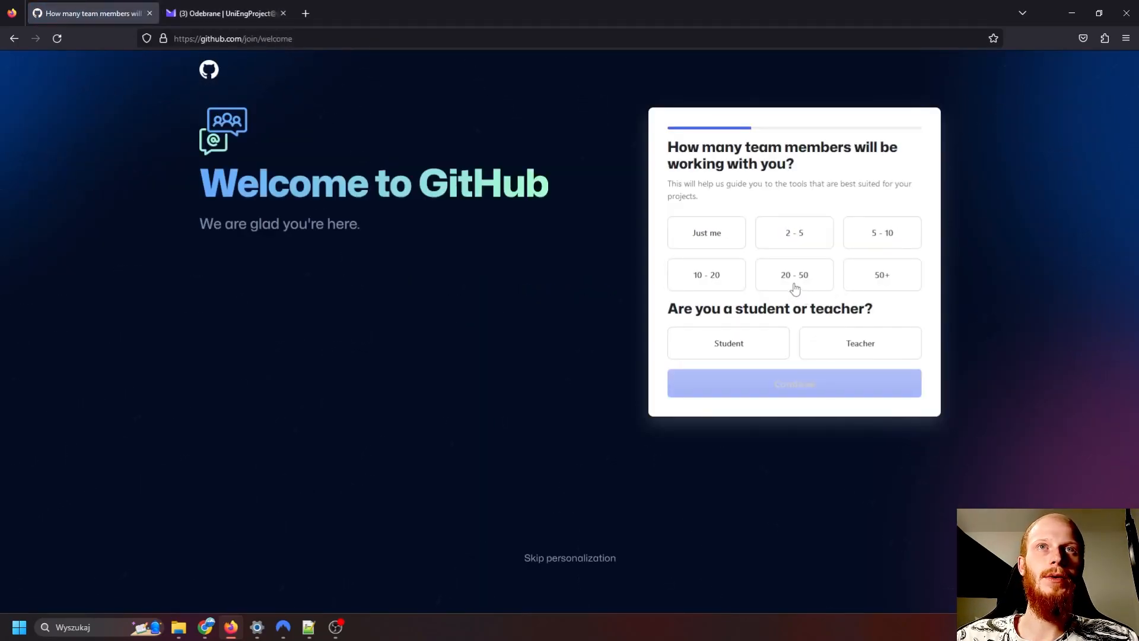
- Answer the welcome questions with "Just me" for team size and "Student" as the role, and continue
left_click(715, 238)
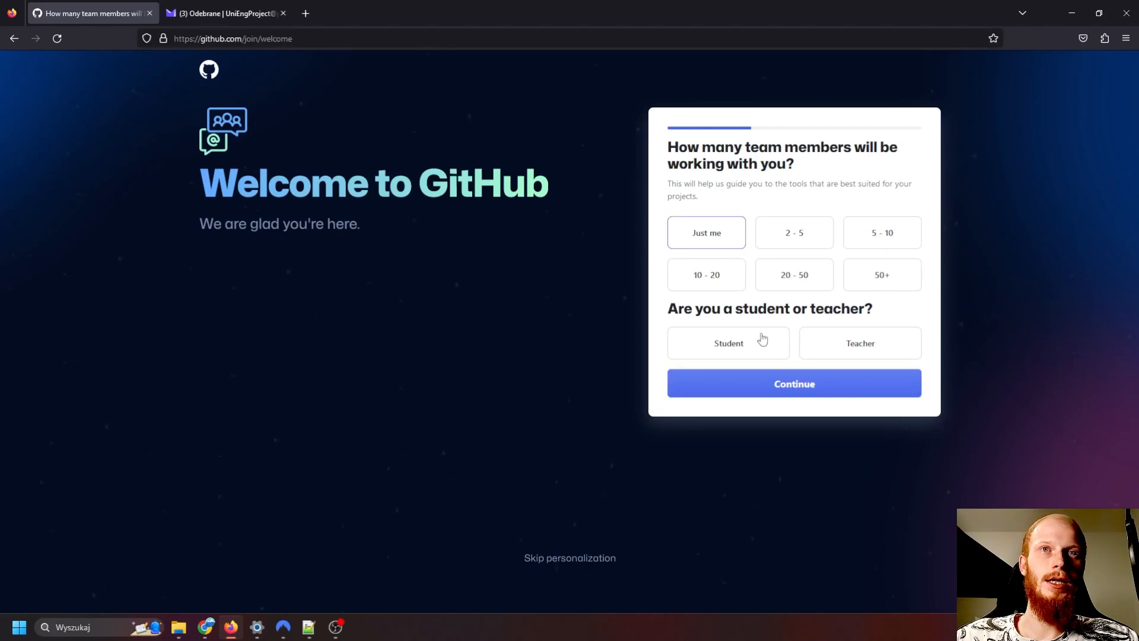
left_click(729, 347)
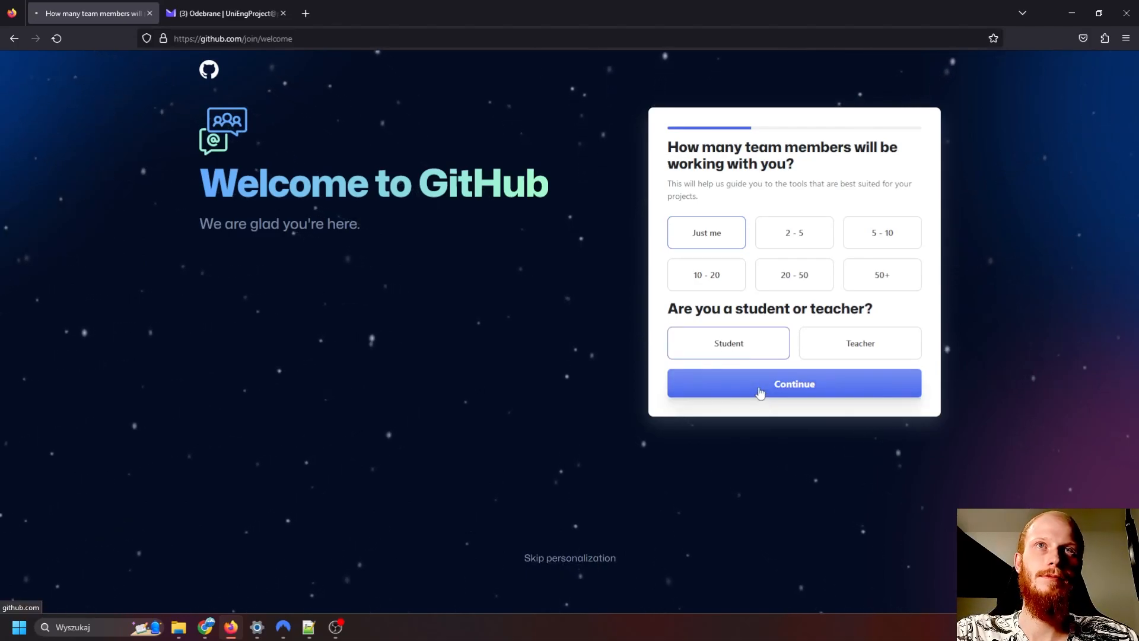
left_click(760, 390)
- Continue past the feature interests without selecting any, and choose the Free plan
scroll(765, 356, "down", 3)
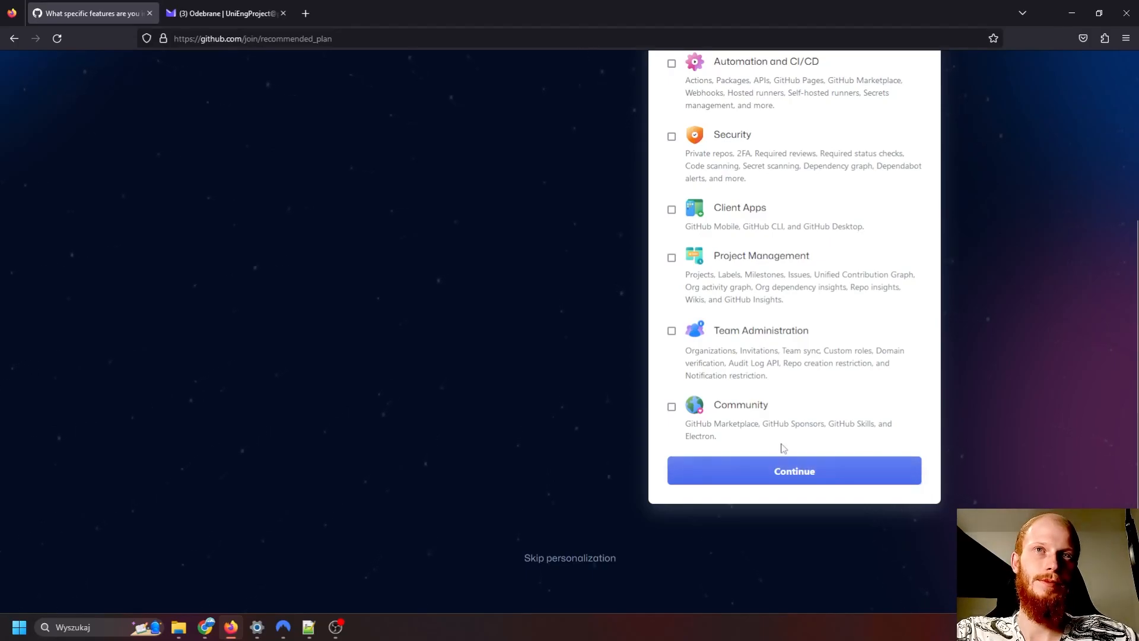
scroll(781, 448, "up", 3)
scroll(781, 449, "down", 3)
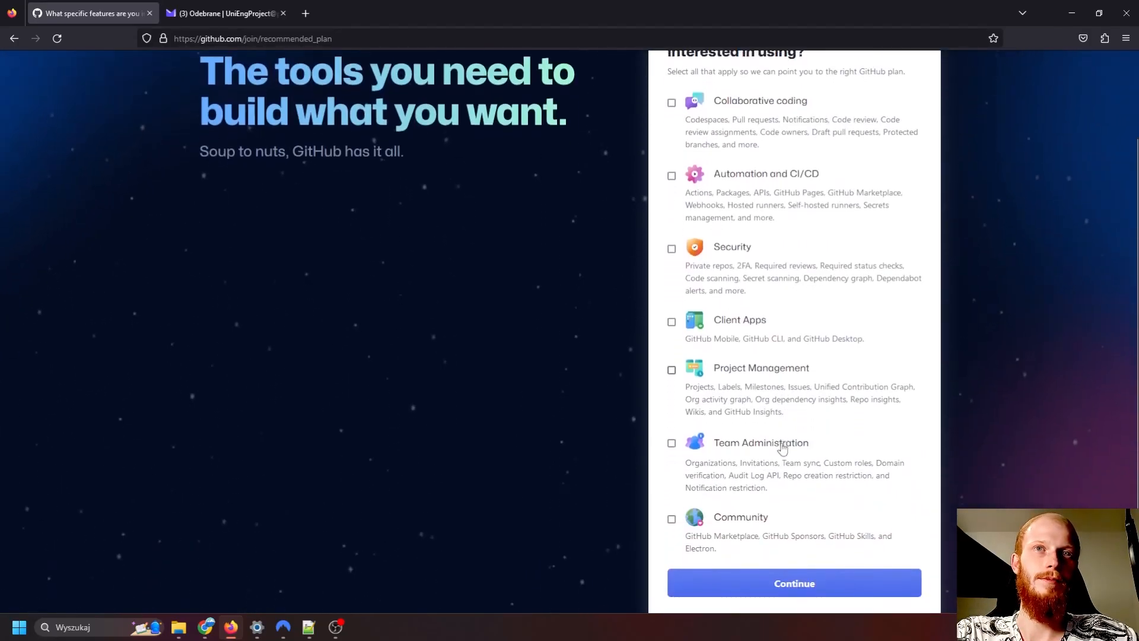
left_click(783, 475)
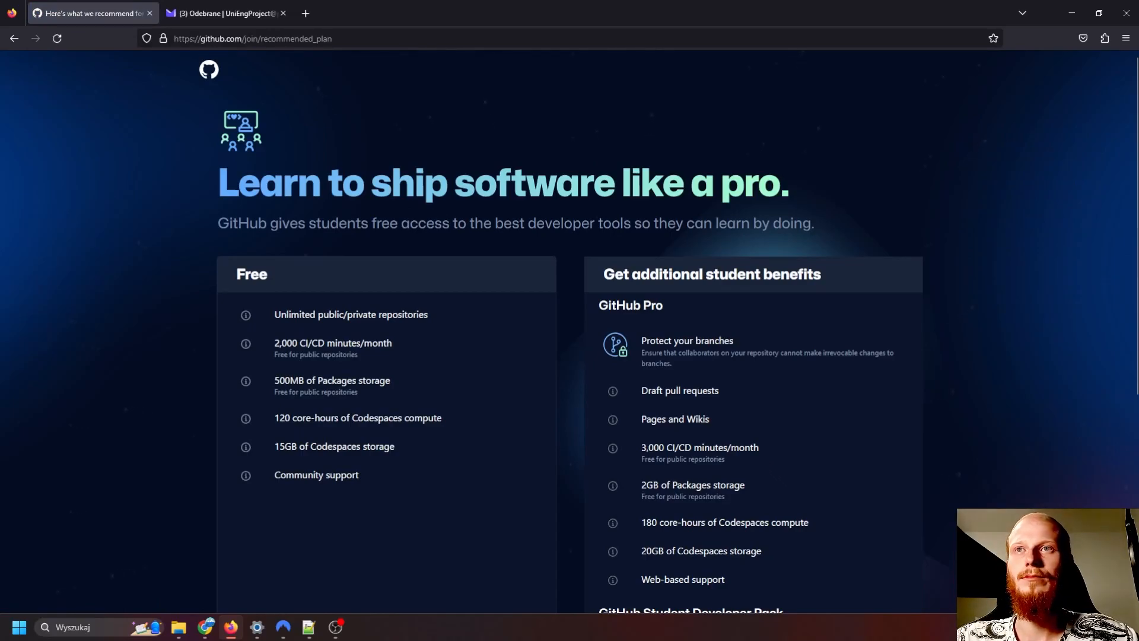
scroll(707, 427, "down", 5)
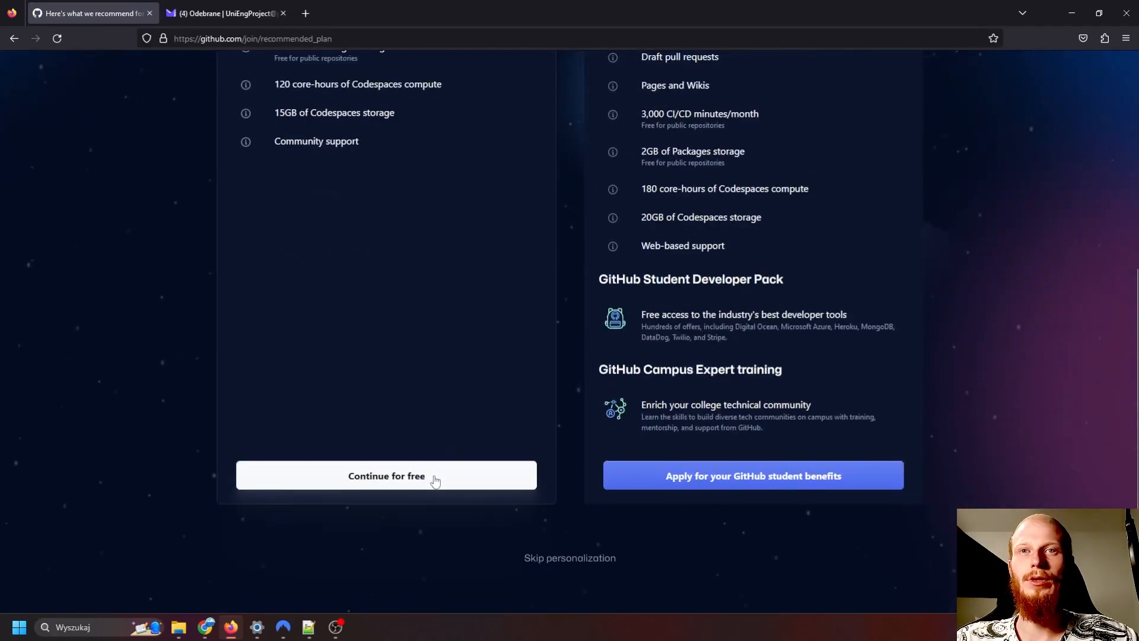
left_click(432, 476)
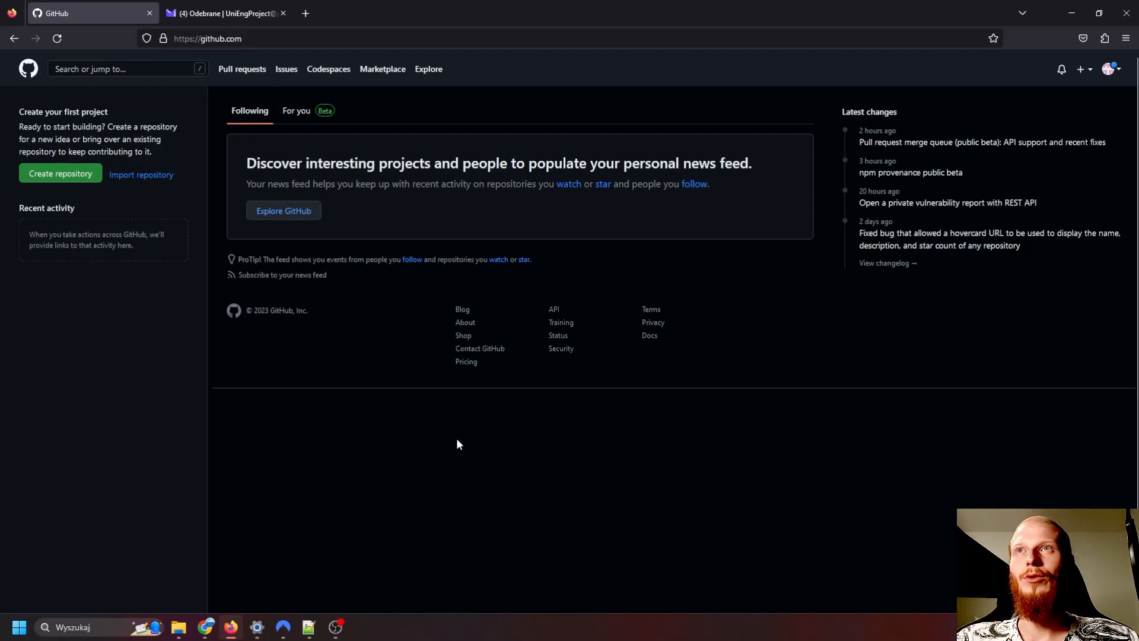
left_click(1120, 72)
left_click(721, 127)
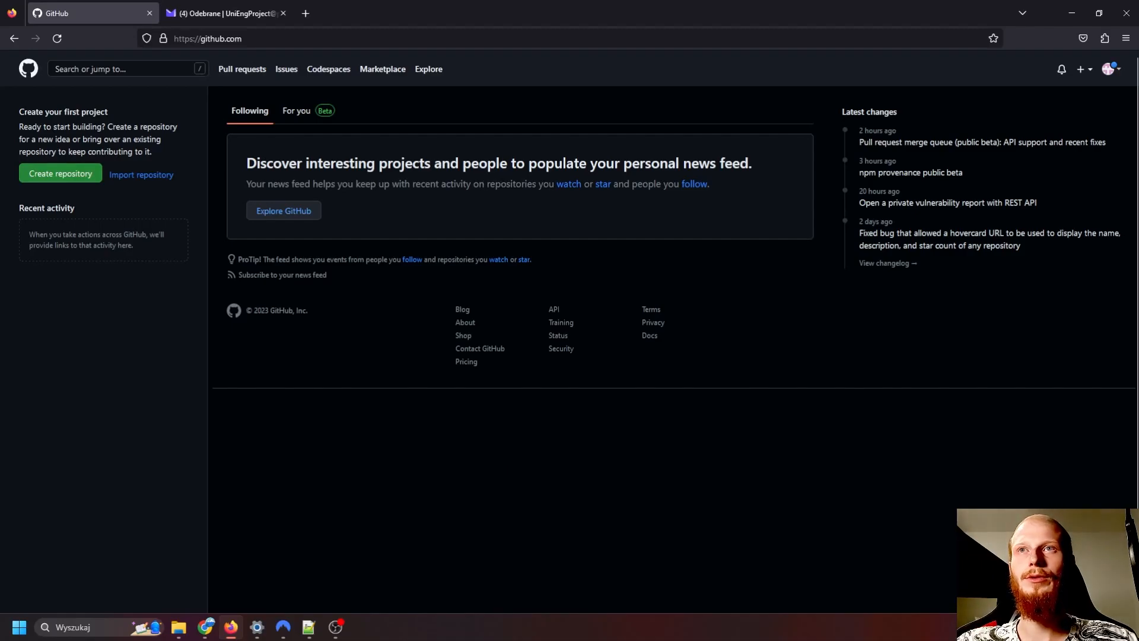
- Start creating a new repository and name it "first"
left_click(59, 177)
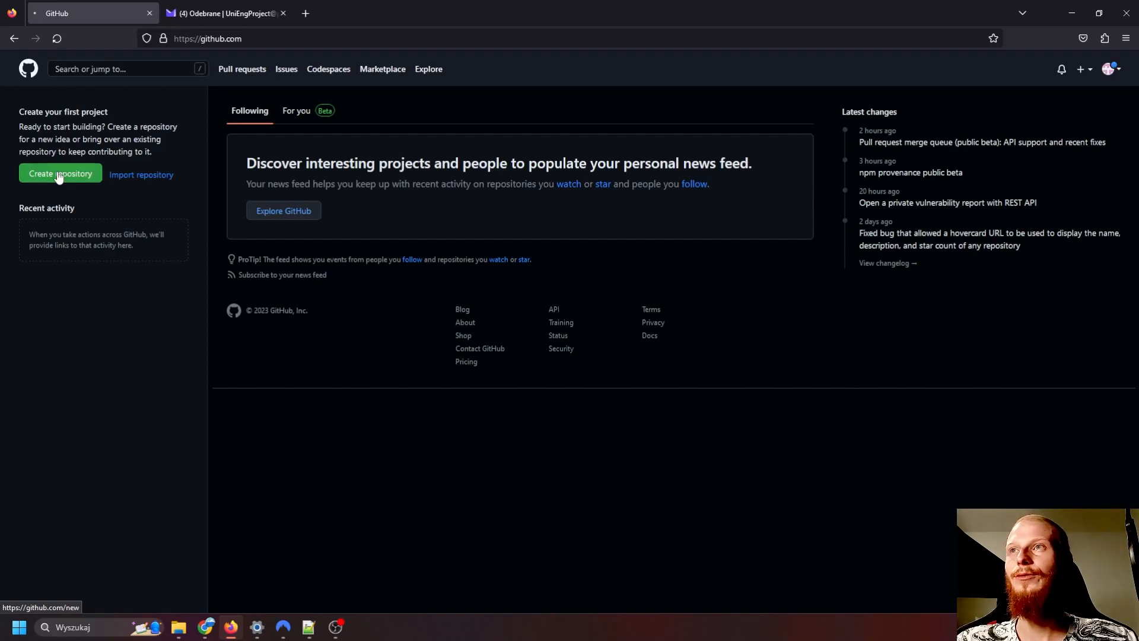
left_click(547, 207)
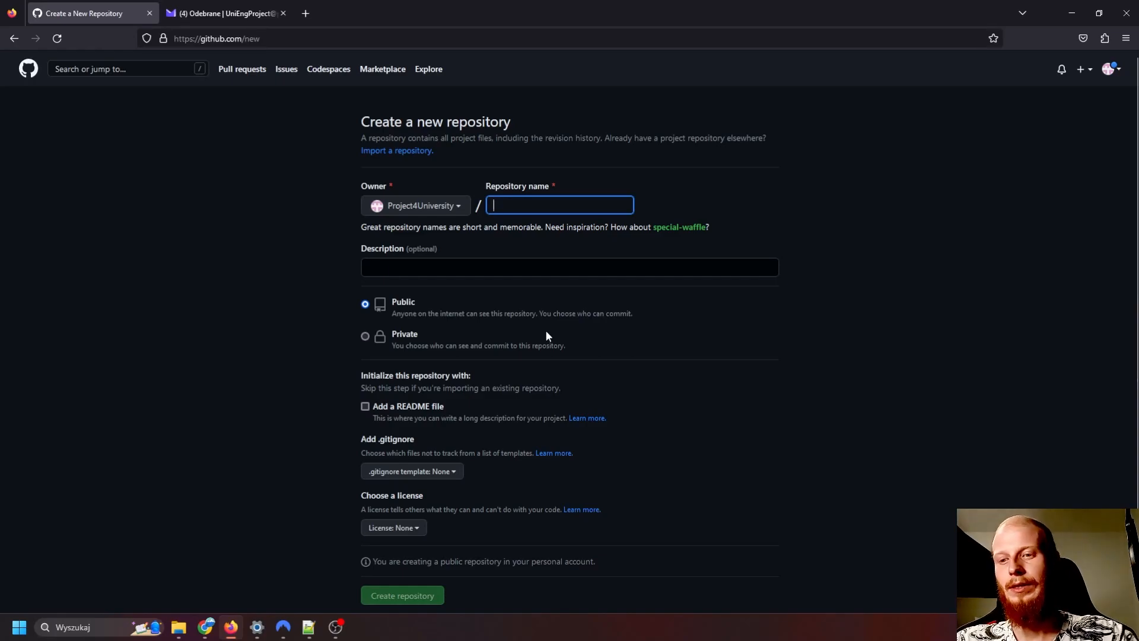
type("first")
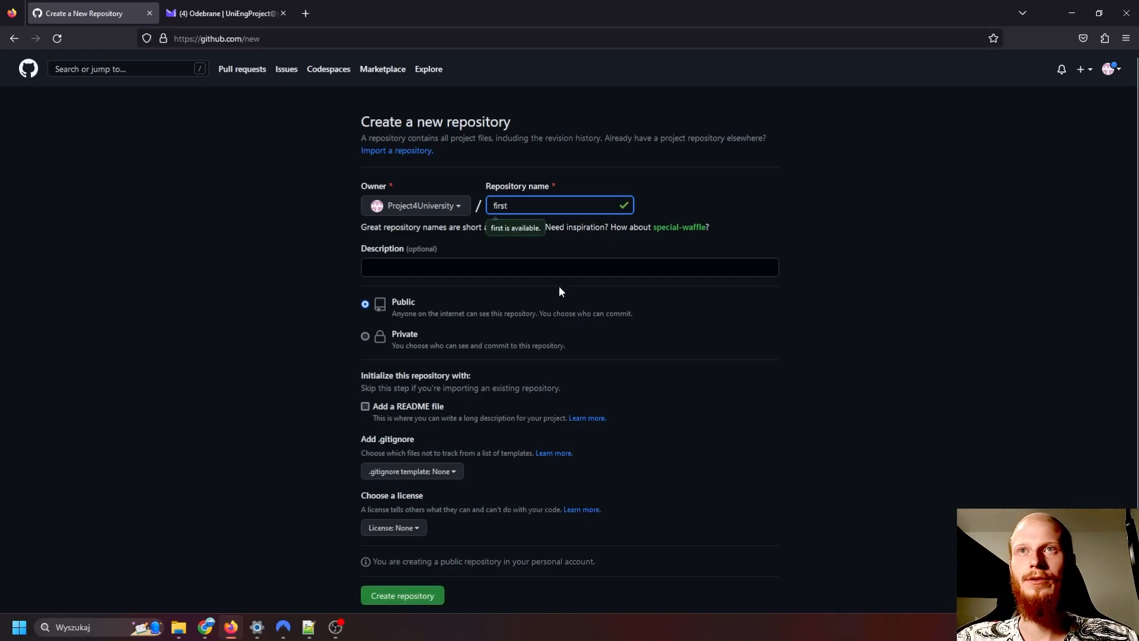
- Leave the description empty, keep the repository public, and include a README file in the new repository
left_click(572, 268)
left_click(779, 362)
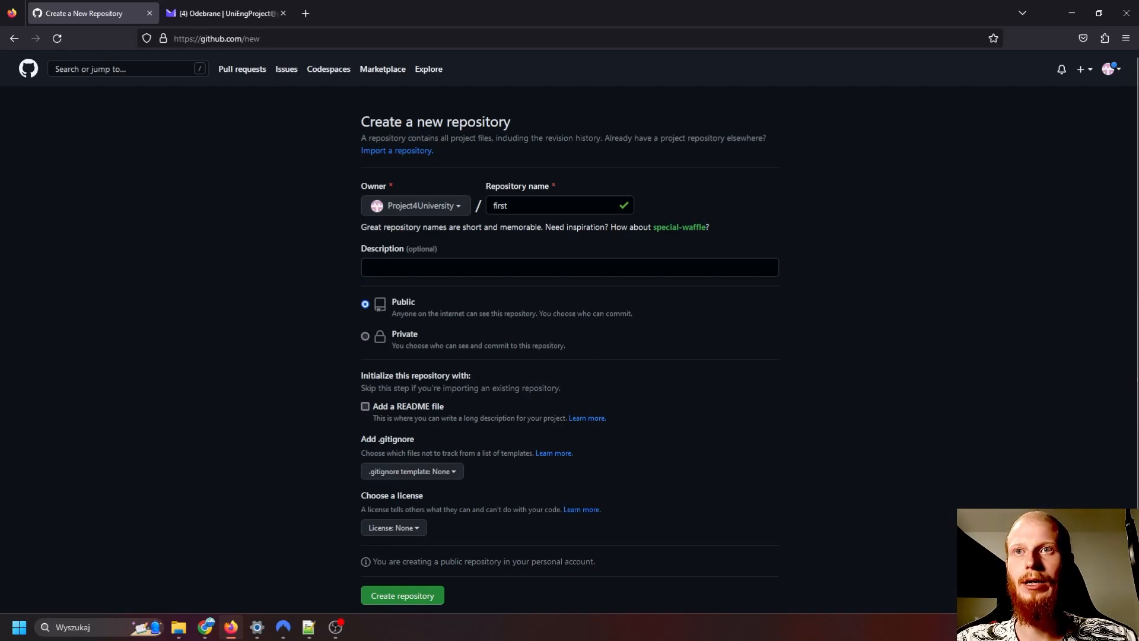
scroll(413, 348, "down", 2)
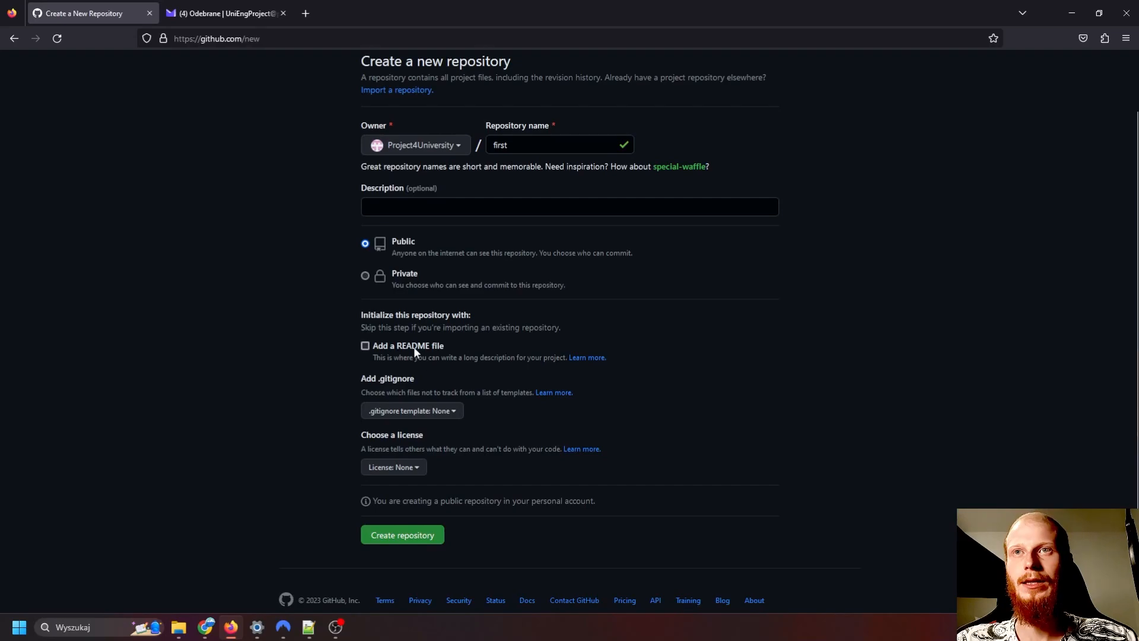
left_click(365, 346)
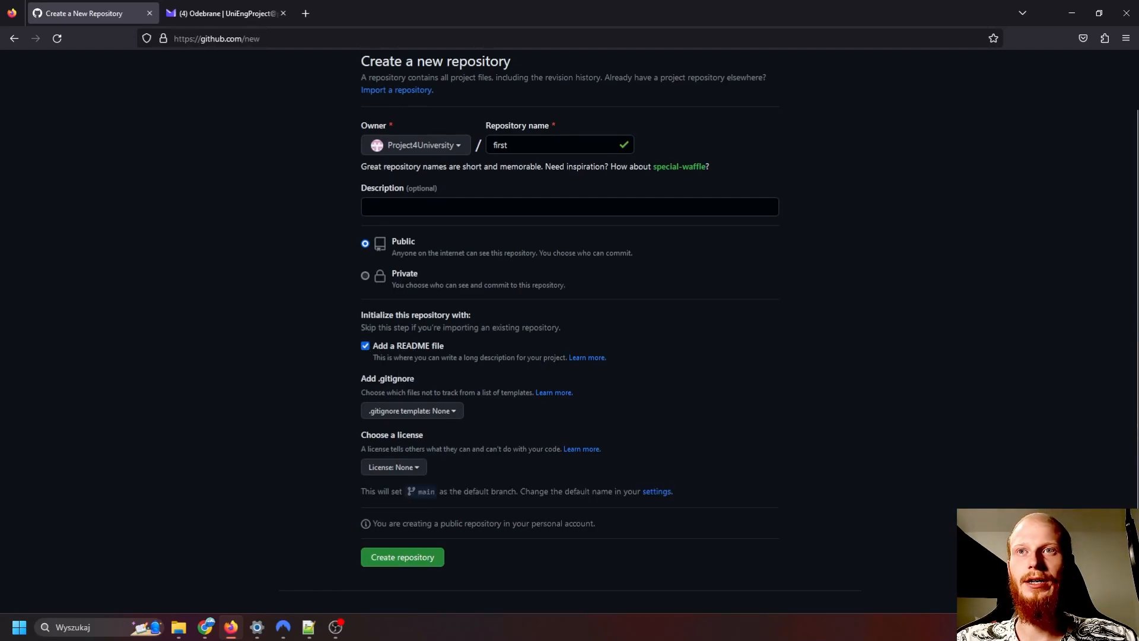
- Look through the available .gitignore templates and leave the template set to None
scroll(432, 394, "down", 1)
left_click(421, 367)
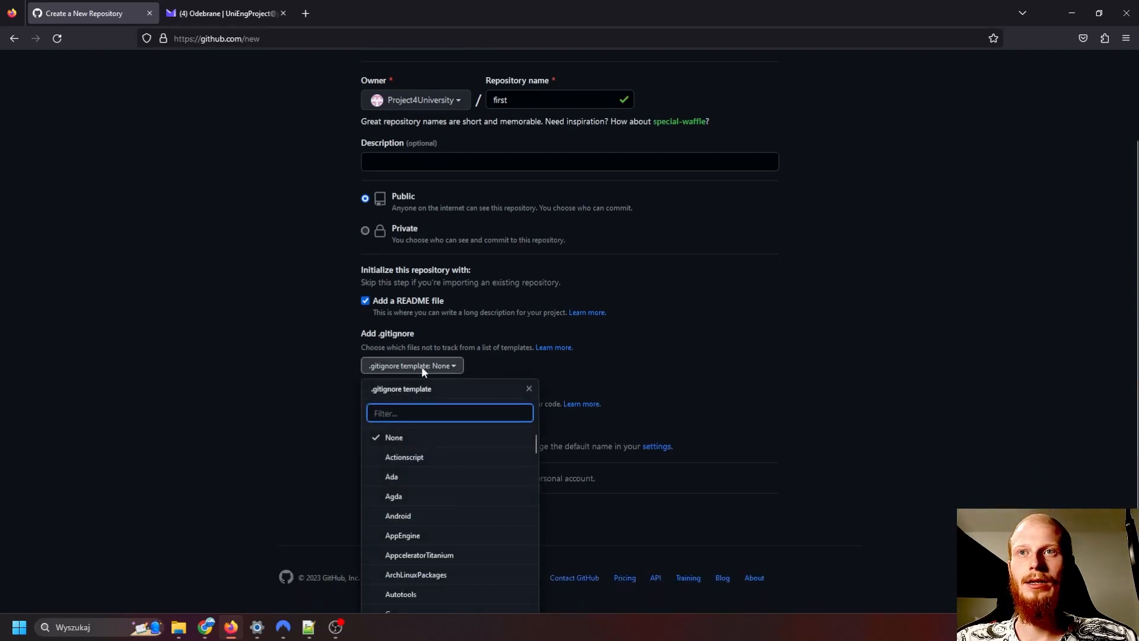
scroll(546, 363, "down", 1)
scroll(465, 424, "down", 2)
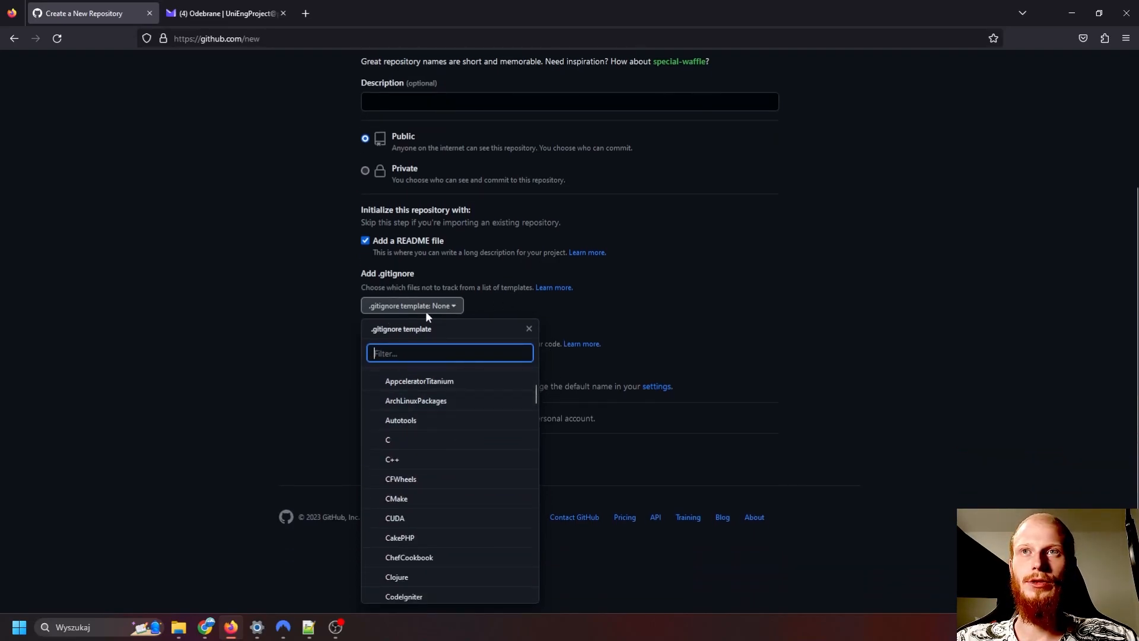
scroll(448, 440, "down", 4)
scroll(448, 465, "down", 6)
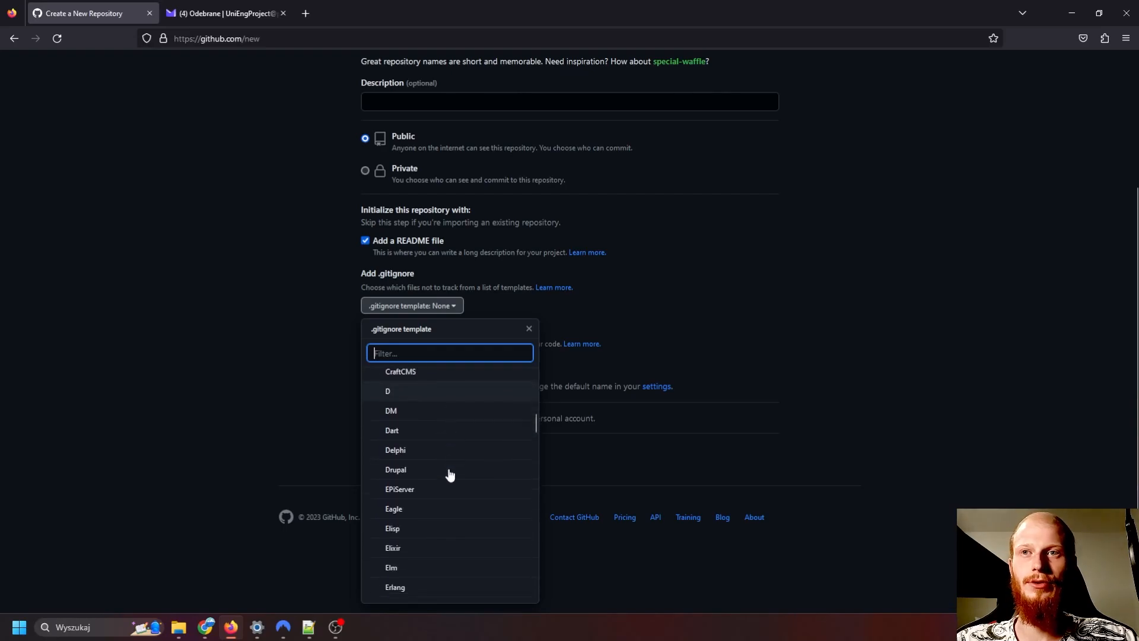
scroll(449, 475, "down", 3)
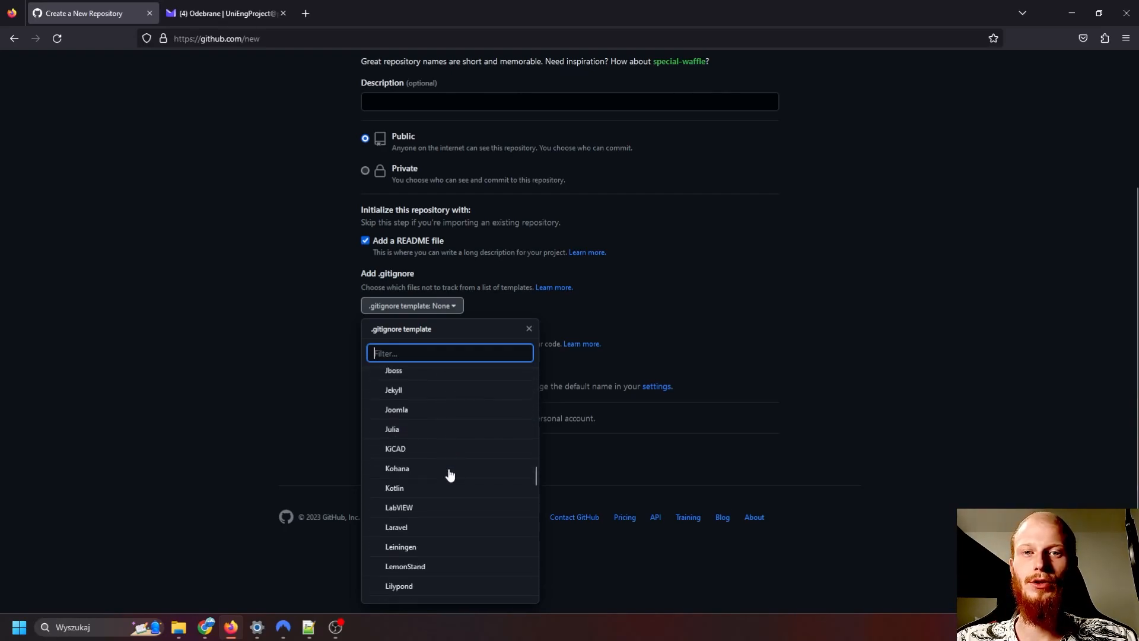
scroll(450, 475, "down", 9)
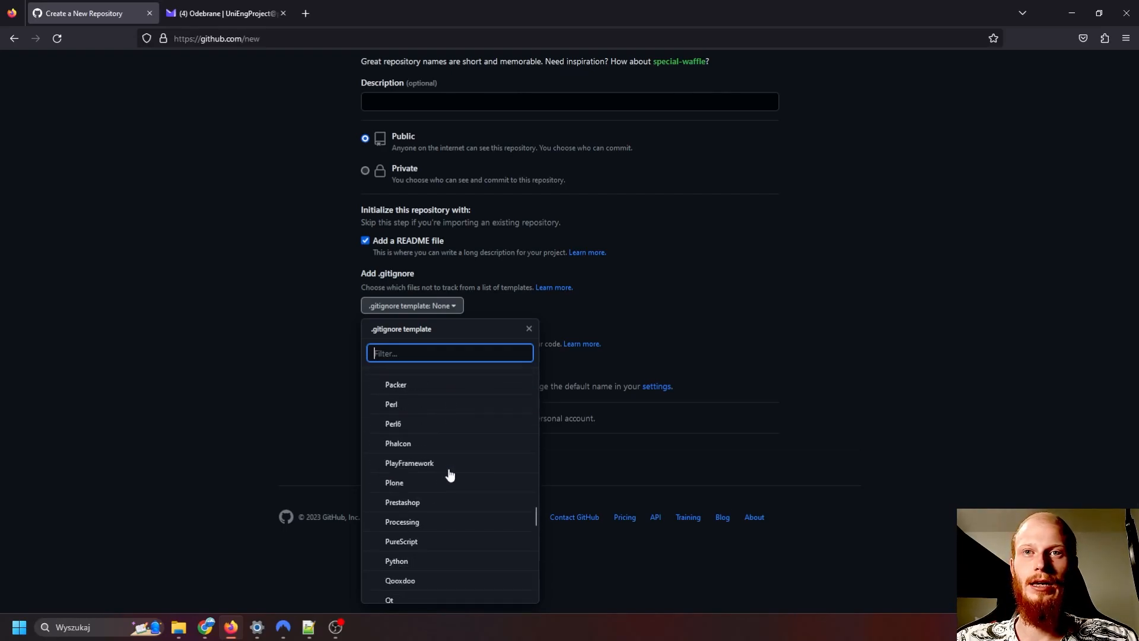
scroll(449, 475, "down", 5)
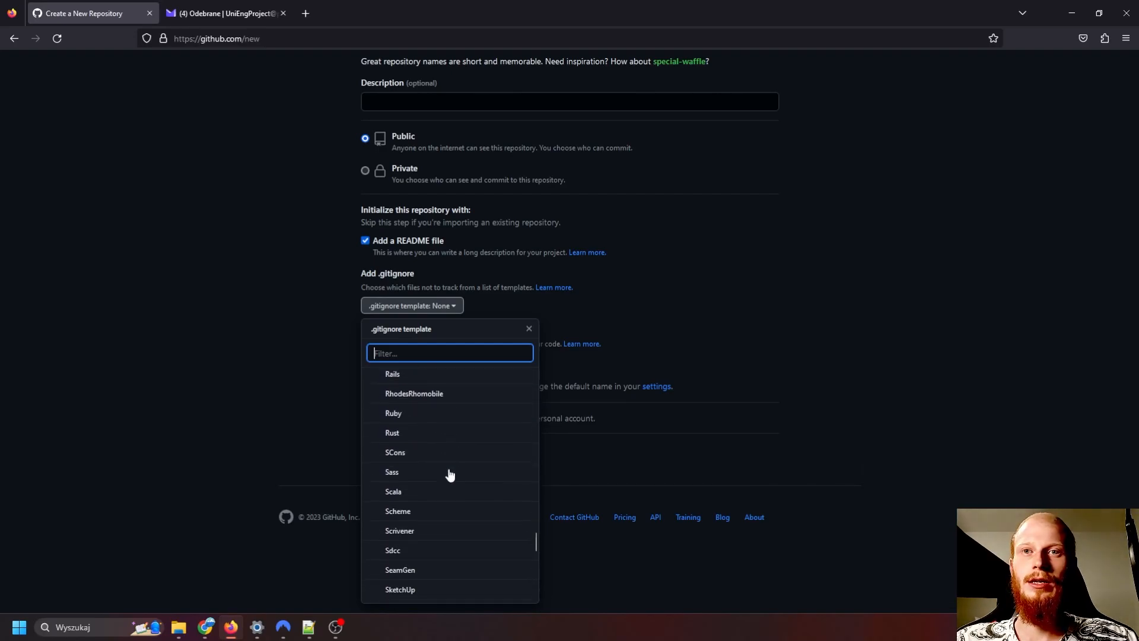
scroll(450, 474, "down", 8)
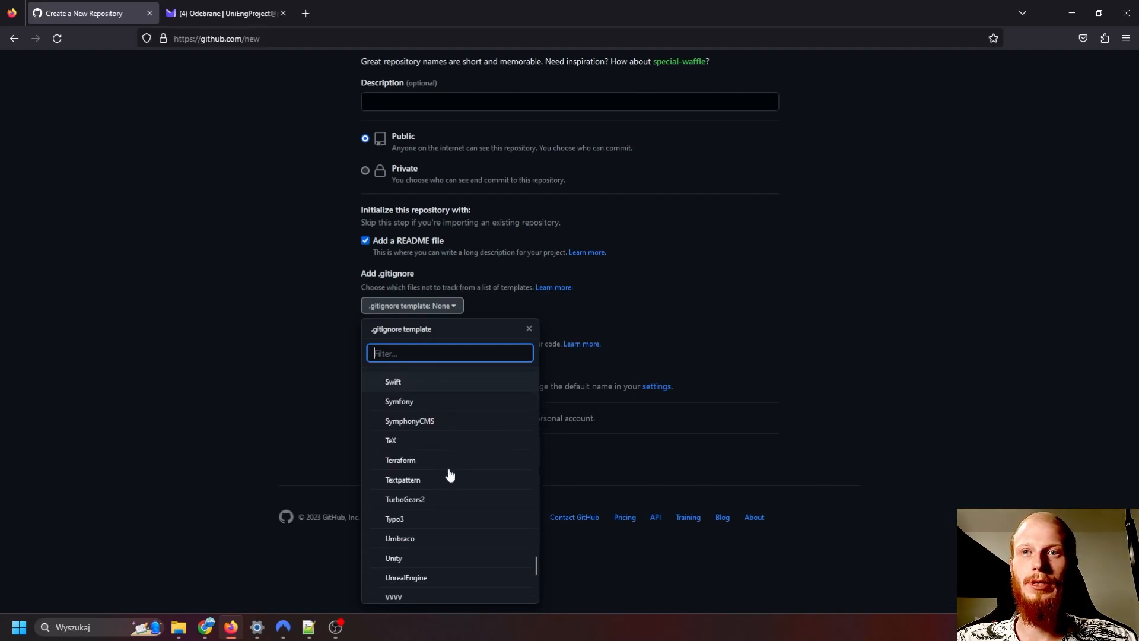
left_click(529, 328)
left_click(590, 313)
key("ctrl+w")
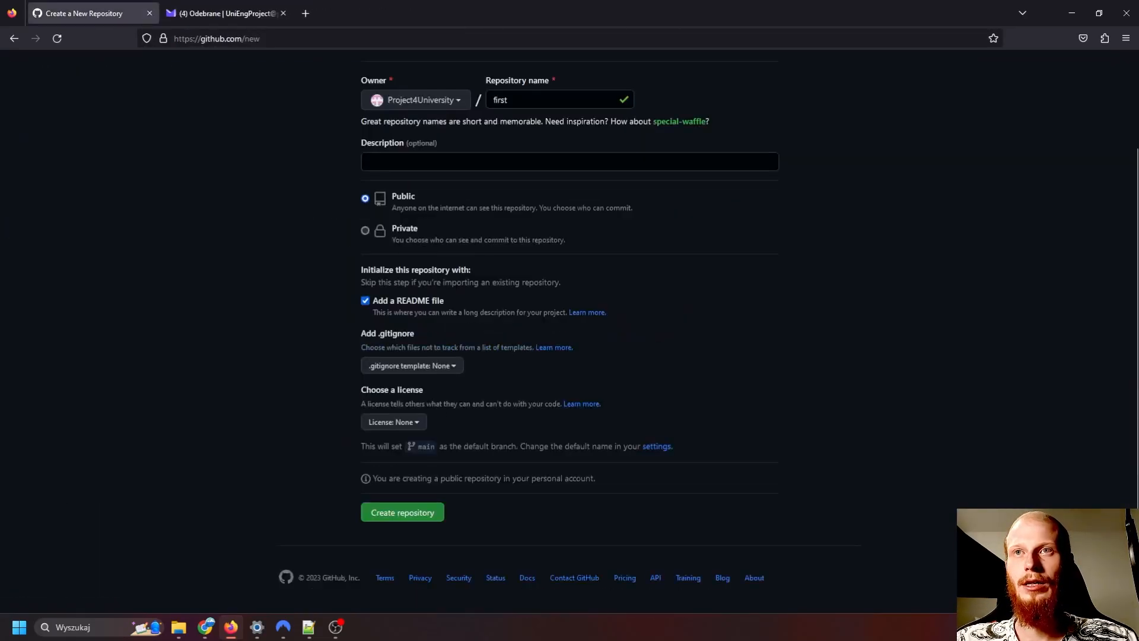
- Review the license choices, keep the license set to None, and create the repository
left_click(416, 423)
scroll(524, 372, "down", 2)
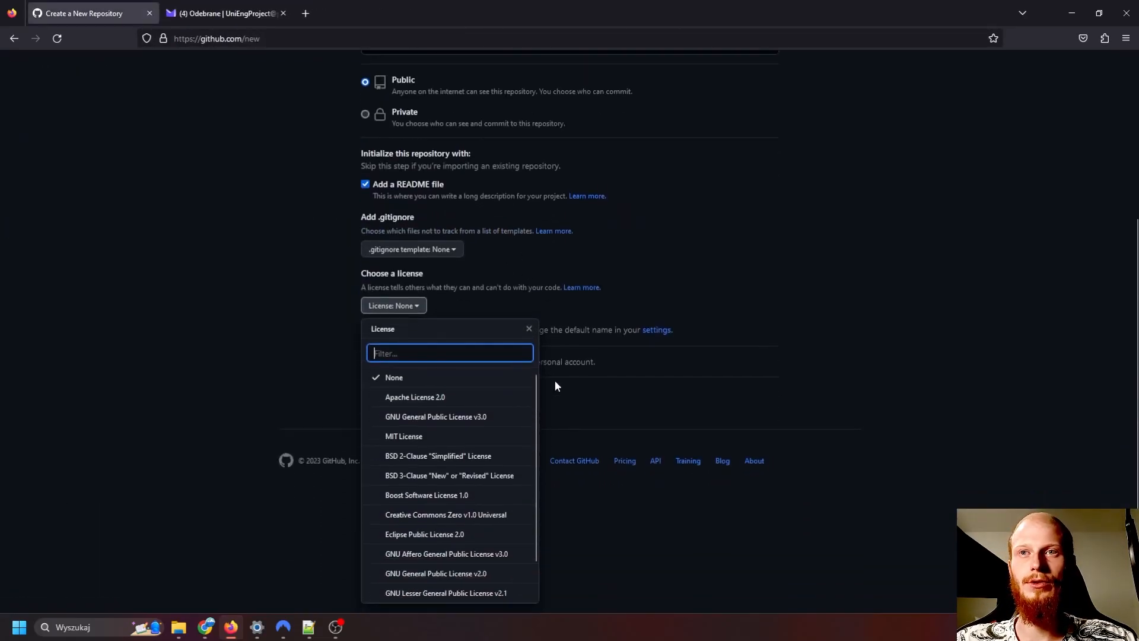
scroll(428, 463, "down", 1)
scroll(438, 468, "up", 1)
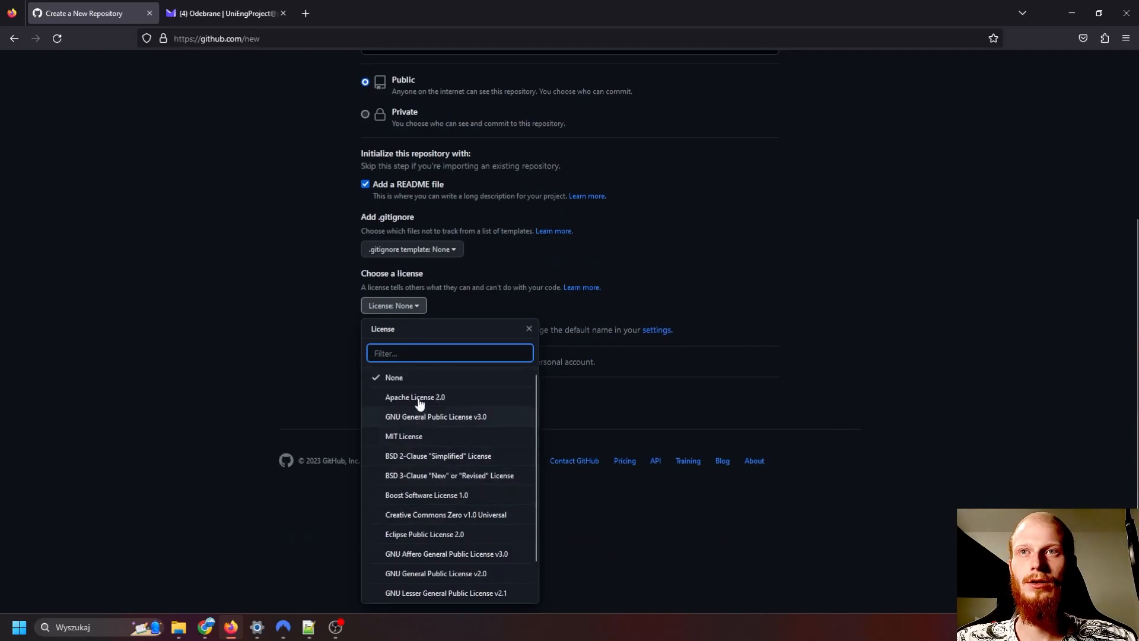
left_click(406, 383)
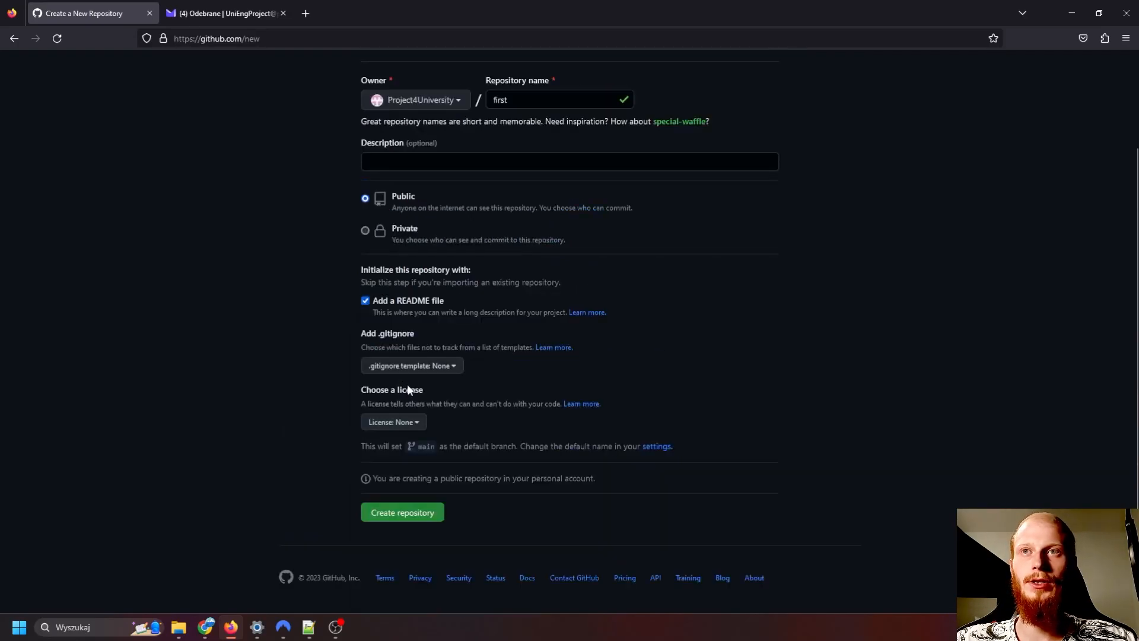
left_click(422, 518)
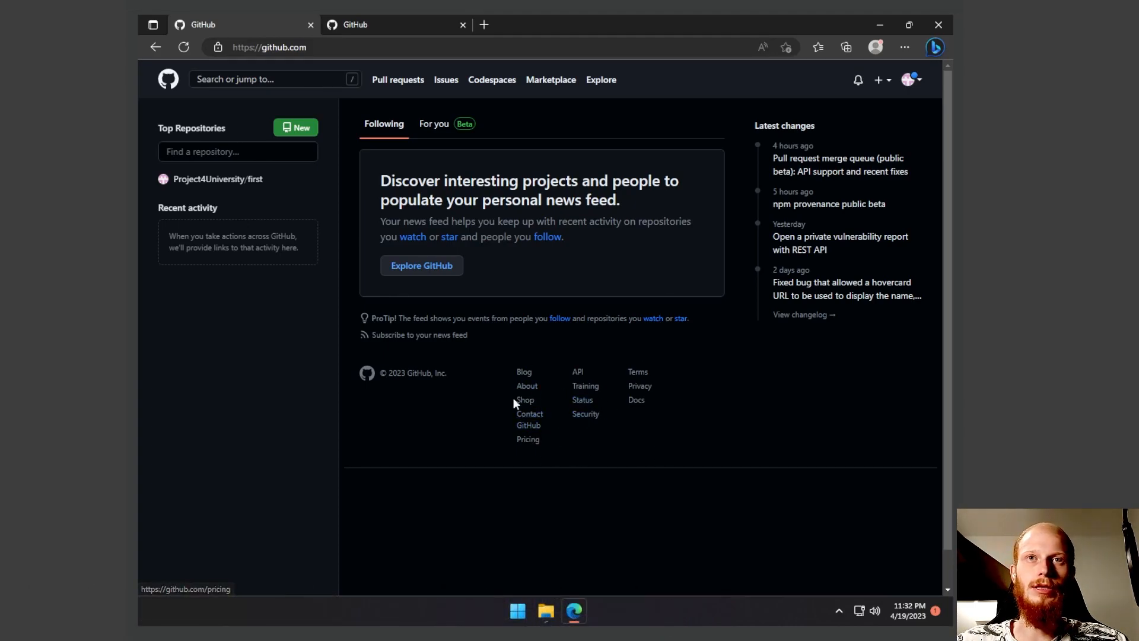
- Go to GitHub Docs and open its GitHub Desktop documentation
left_click(637, 402)
scroll(268, 445, "down", 8)
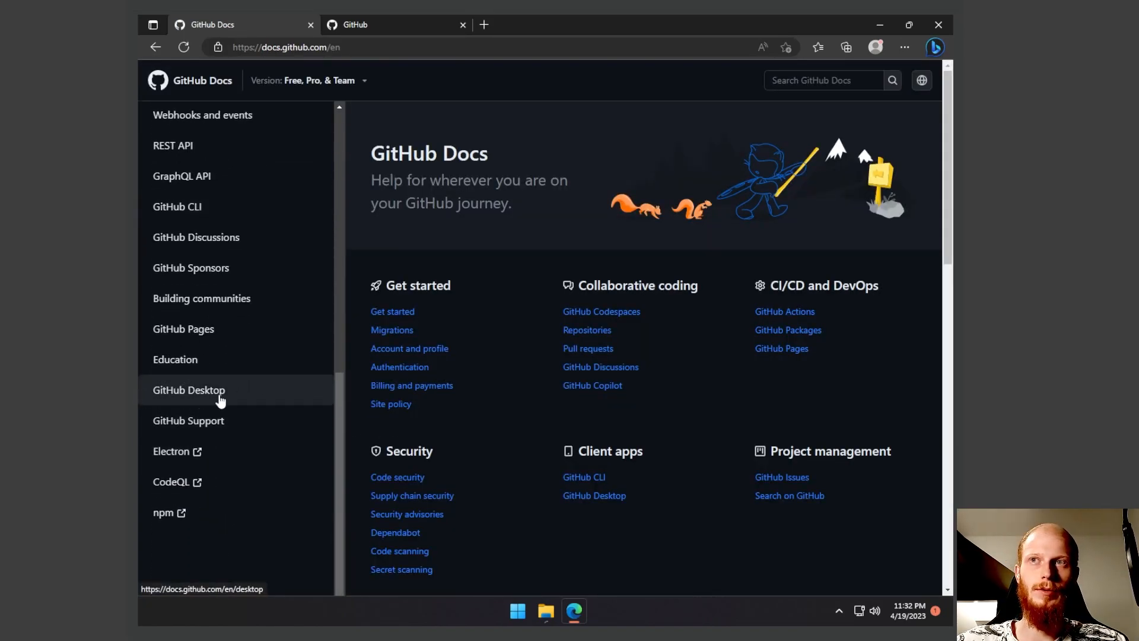
left_click(202, 396)
- Follow the "Installing GitHub Desktop" article to the download page and download the 64-bit Windows installer
scroll(522, 416, "down", 2)
scroll(519, 405, "down", 2)
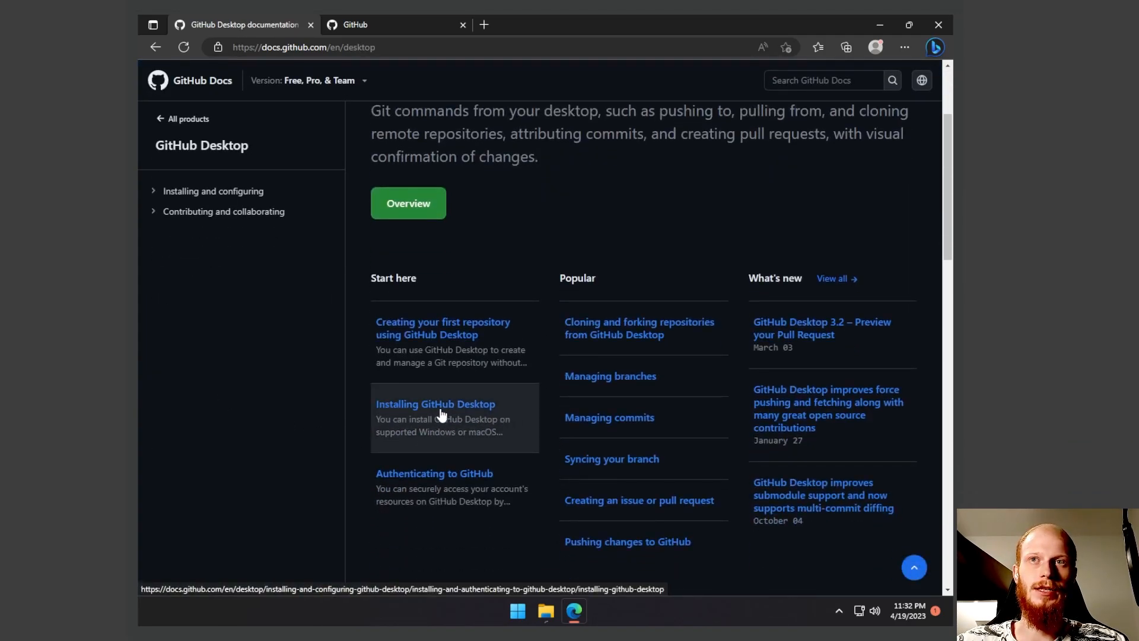
left_click(478, 407)
scroll(541, 431, "down", 7)
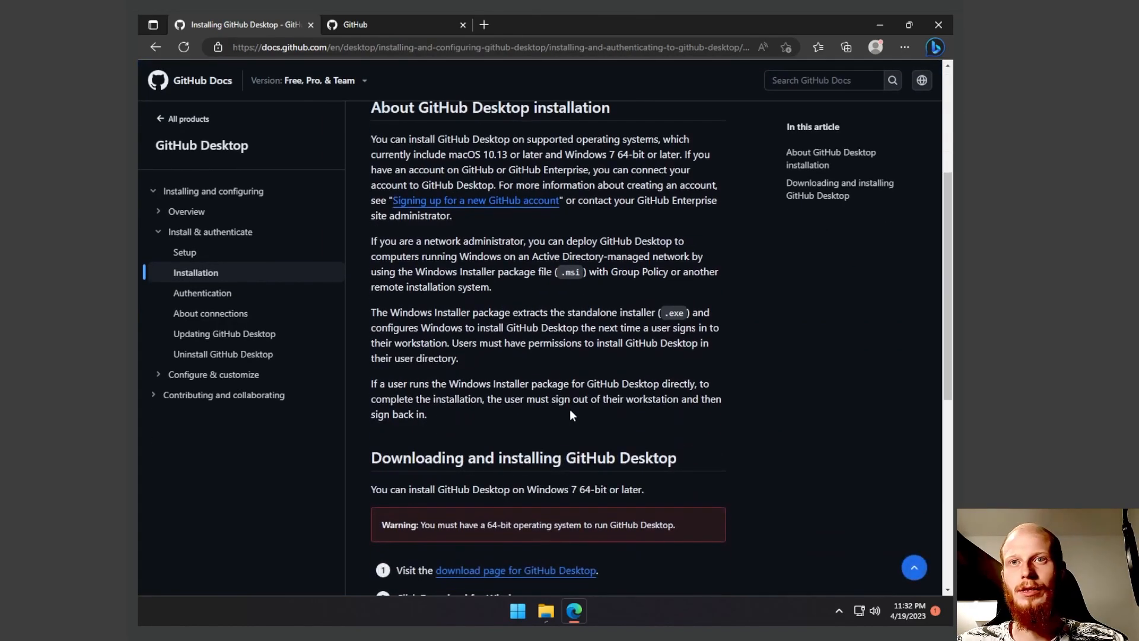
left_click(471, 410)
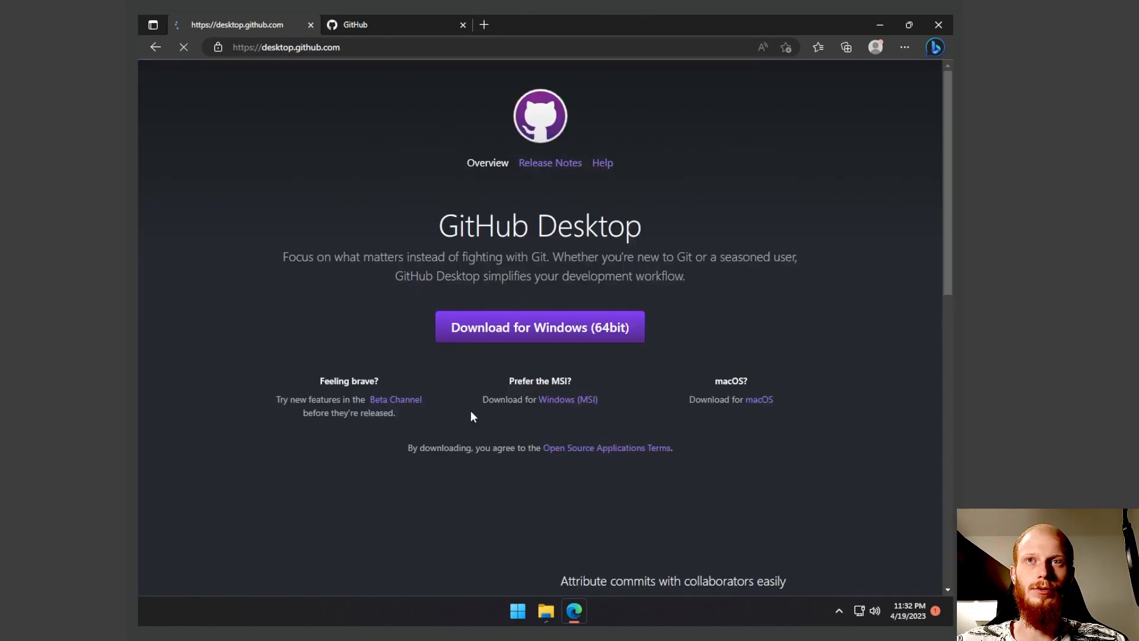
left_click(542, 338)
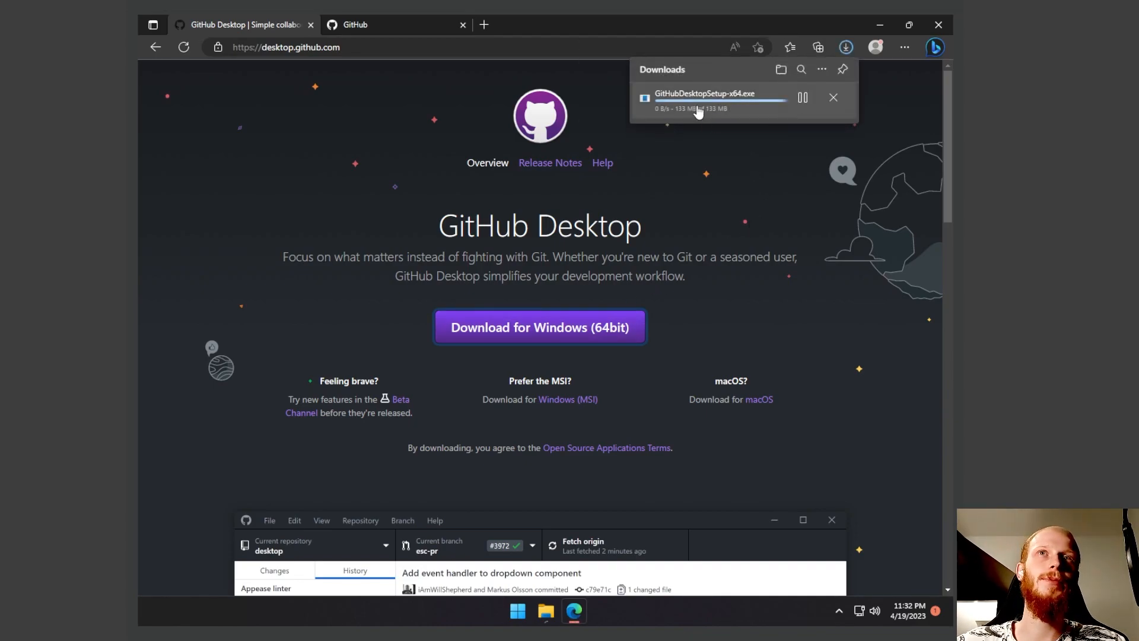
- Show the downloaded GitHubDesktopSetup-x64 file in the Downloads folder and run it to install GitHub Desktop
left_click(670, 105)
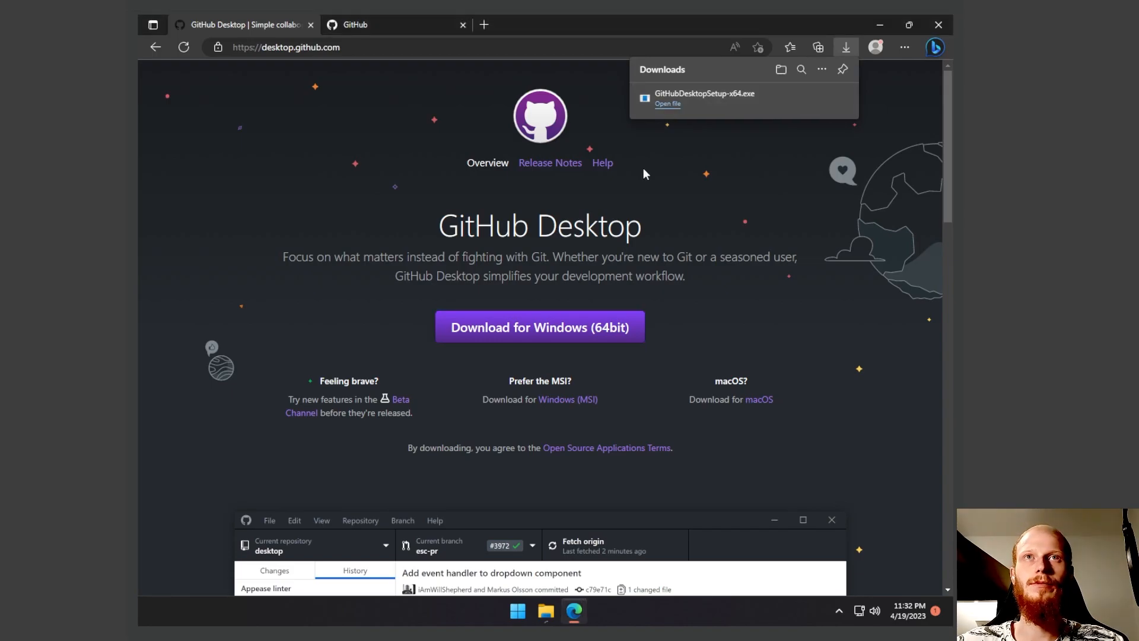
double_click(500, 280)
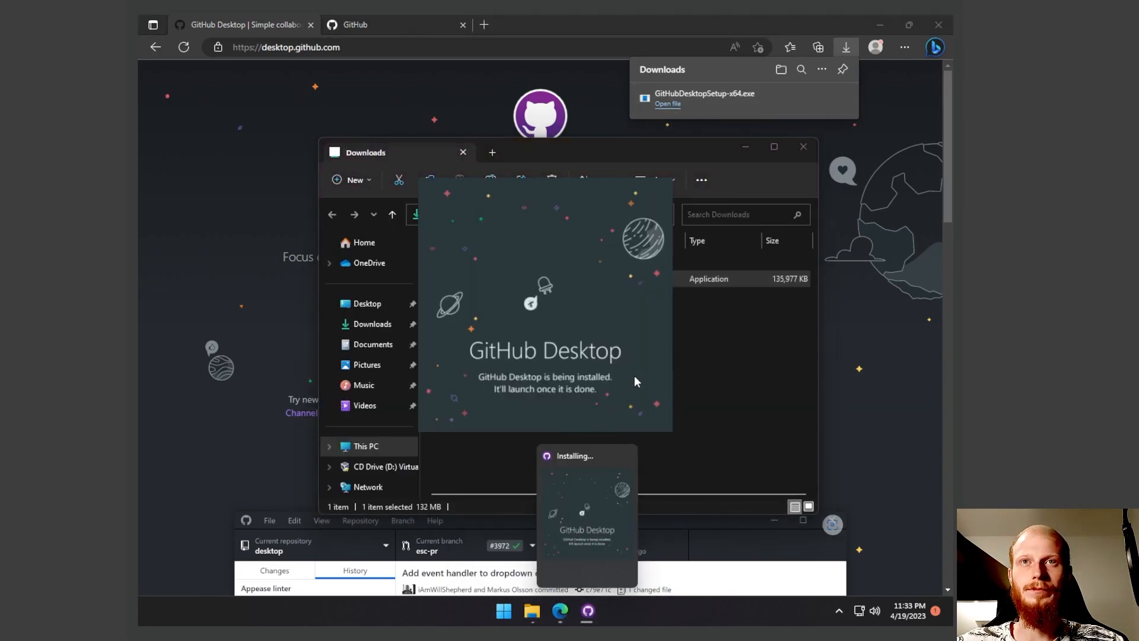
left_click(565, 326)
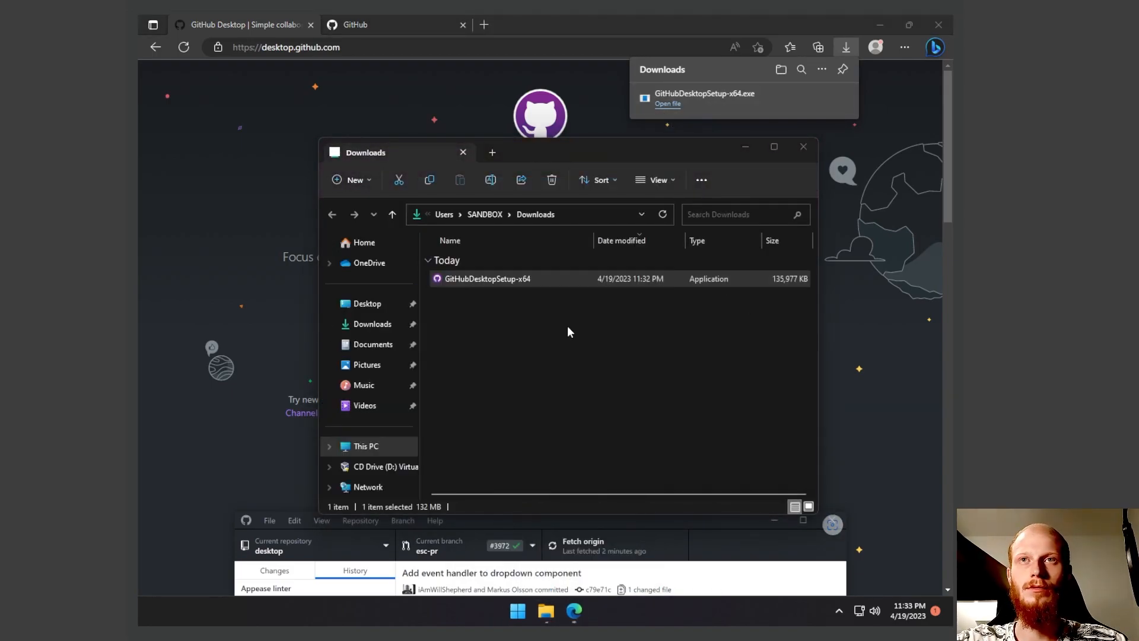
double_click(483, 279)
left_click(490, 412)
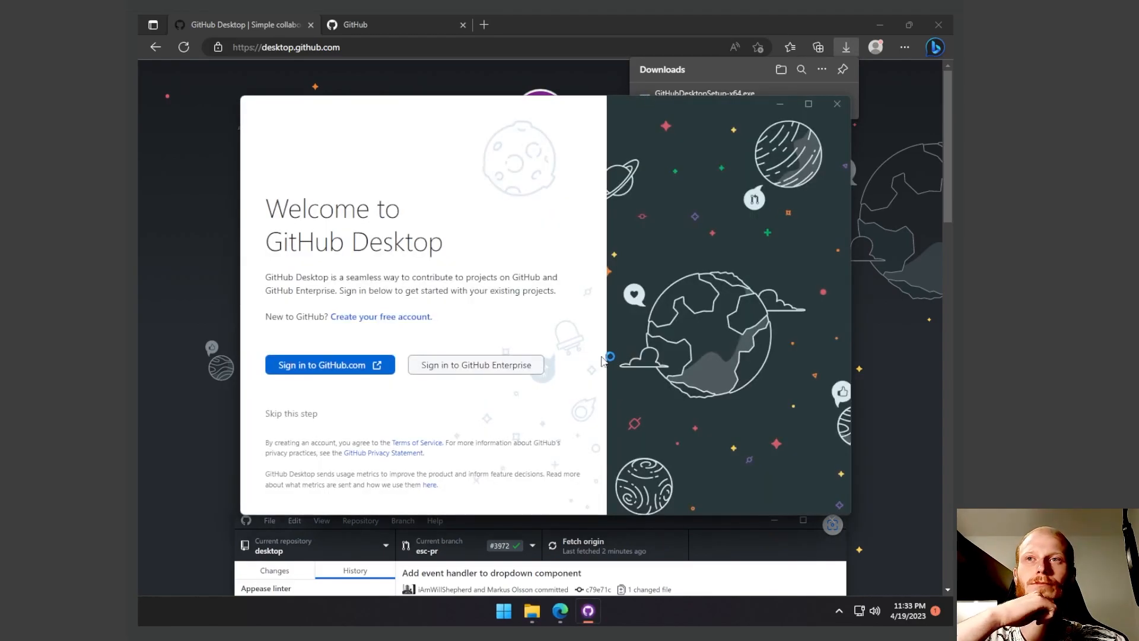
- Sign in to GitHub.com from GitHub Desktop and finish configuring Git with the GitHub account name and noreply email
left_click(316, 366)
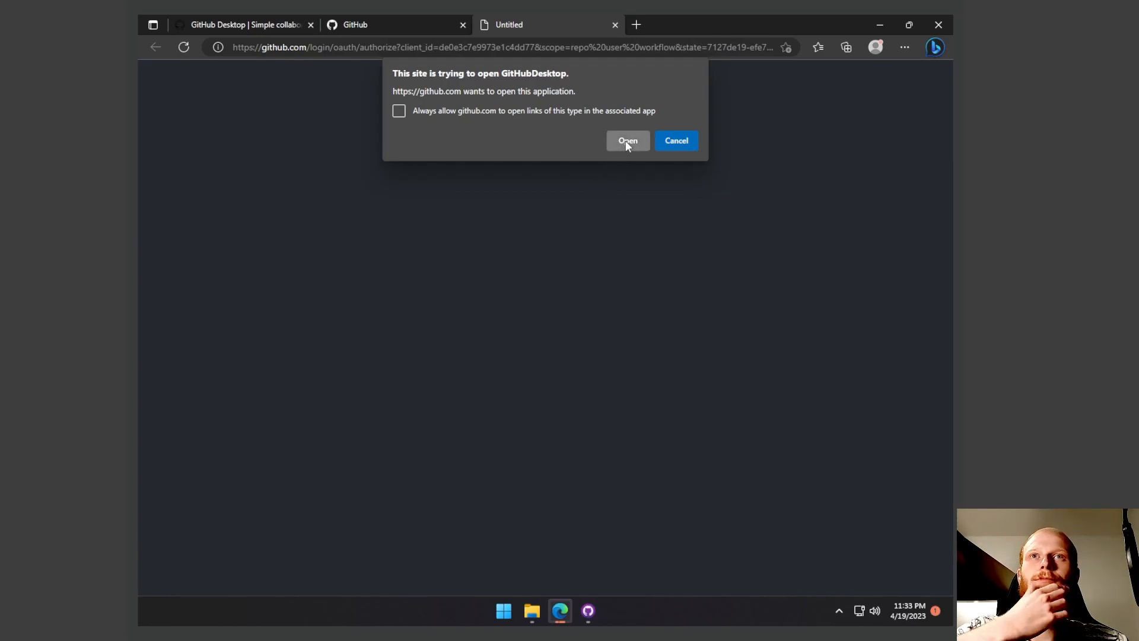
left_click(626, 142)
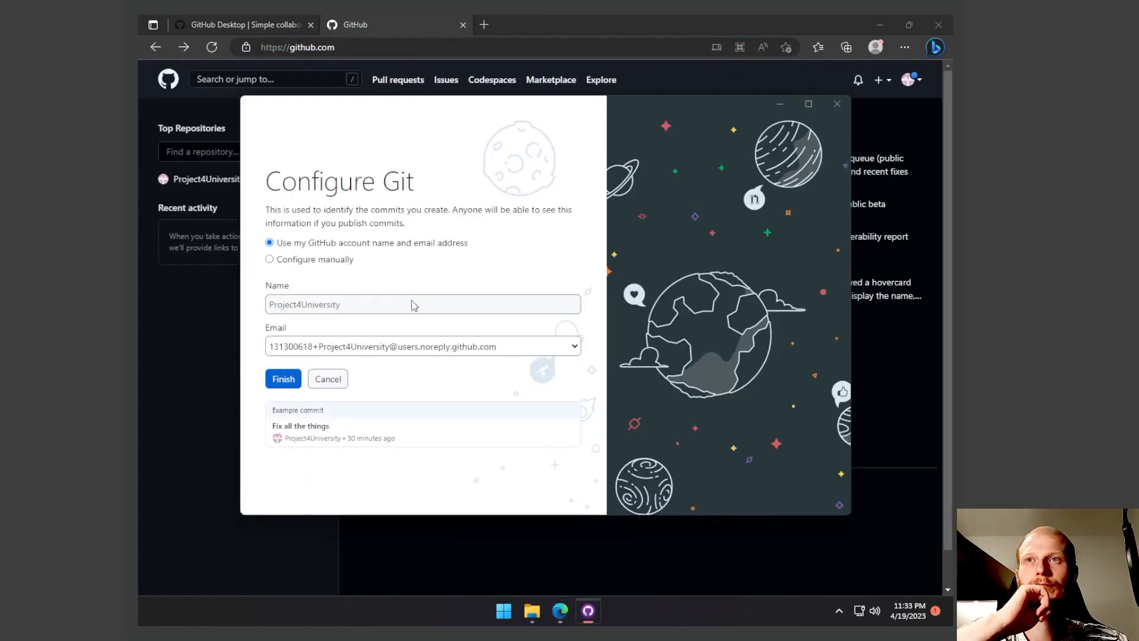
left_click(325, 355)
left_click(324, 354)
left_click(323, 355)
left_click(318, 355)
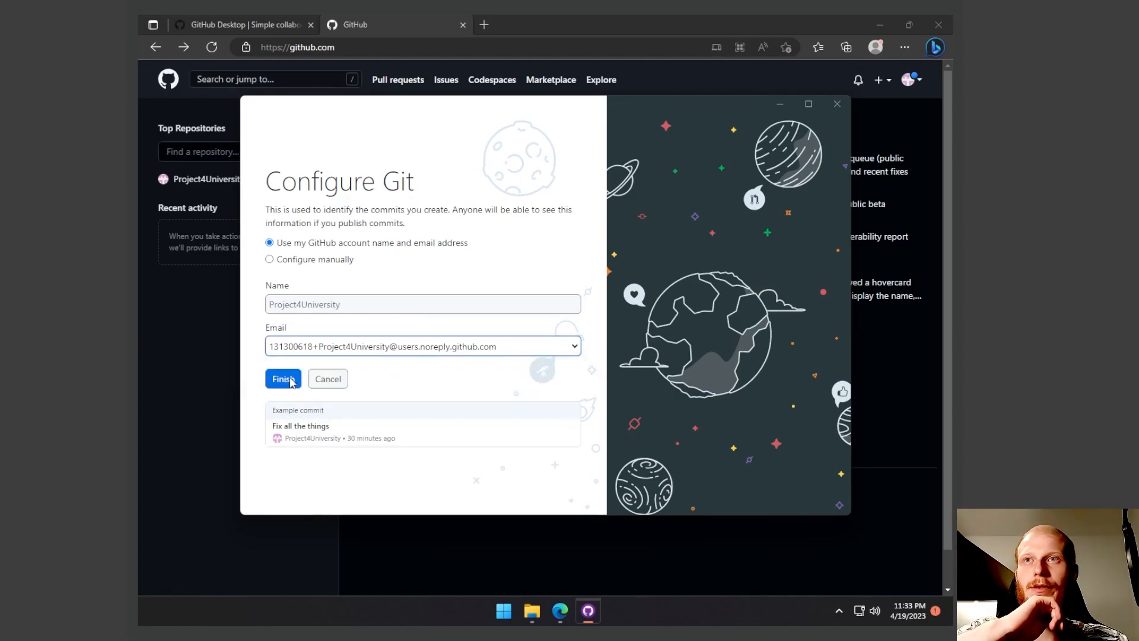
left_click(283, 379)
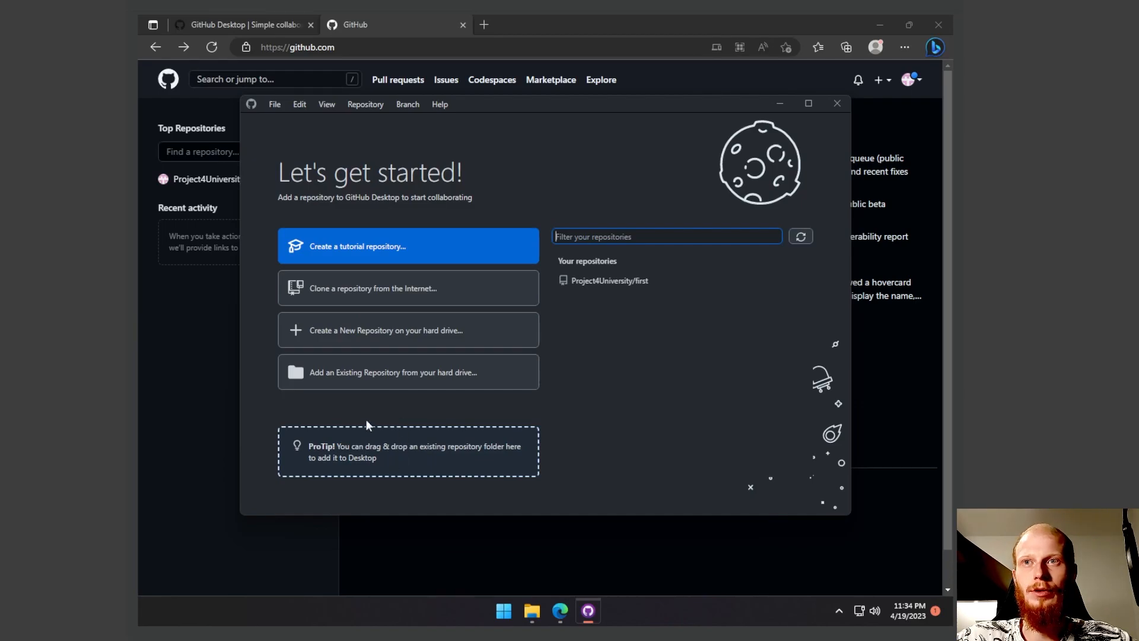
- Create a new local repository named "test" on the hard drive with the default path and options
left_click(356, 332)
type("test")
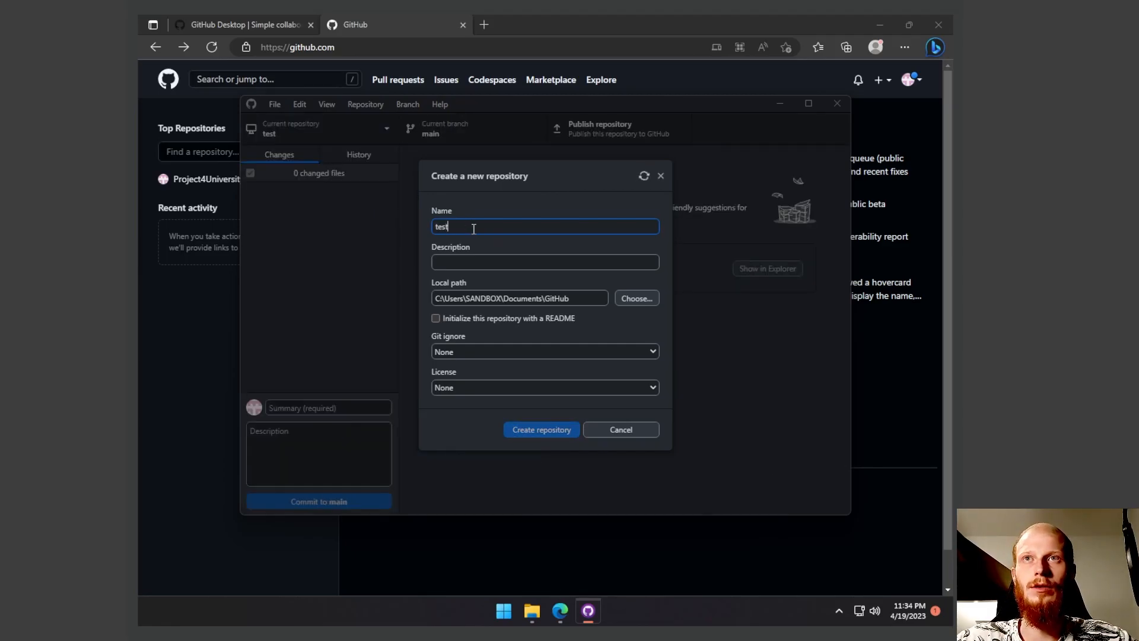
key("Return")
- Clone the Project4University/first repository from GitHub.com into the default Documents\GitHub\first folder
left_click(377, 130)
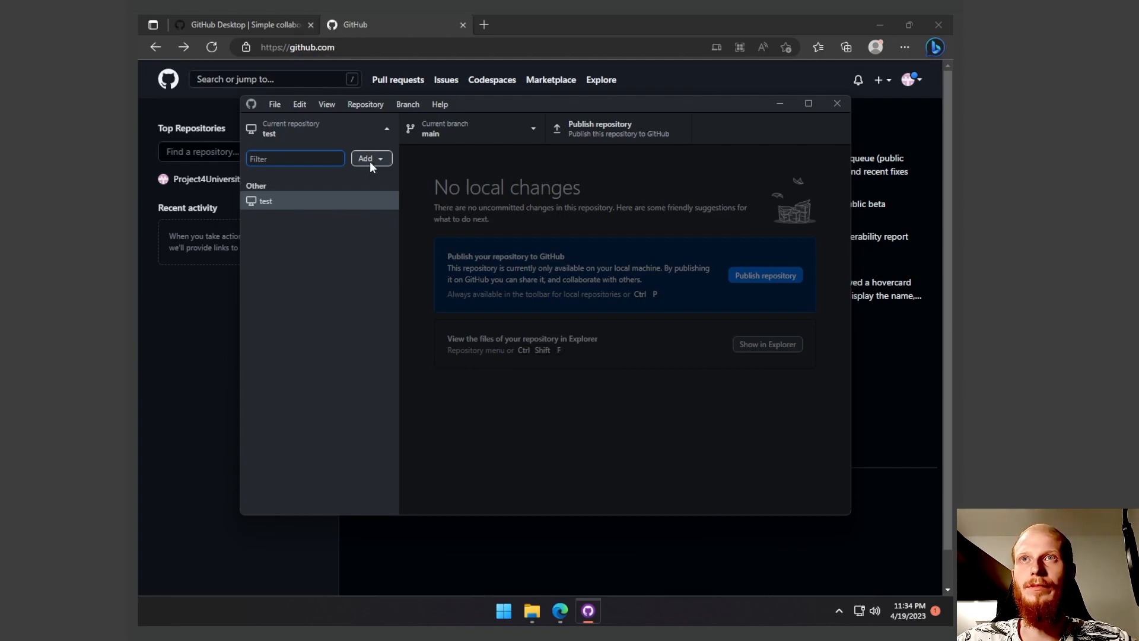
left_click(369, 160)
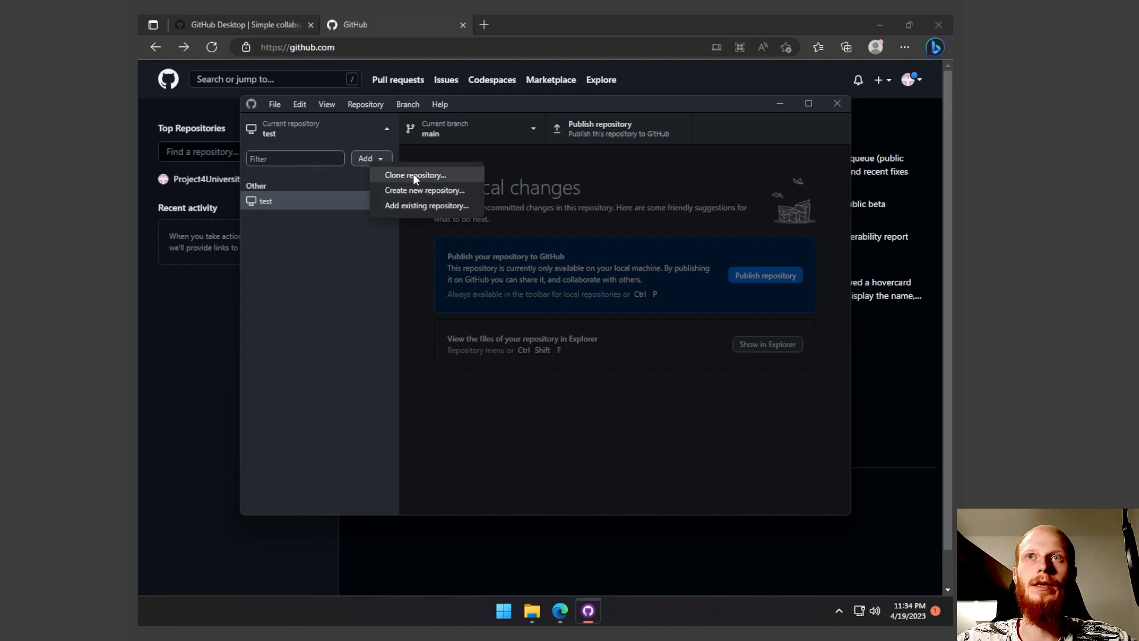
left_click(371, 157)
left_click(370, 158)
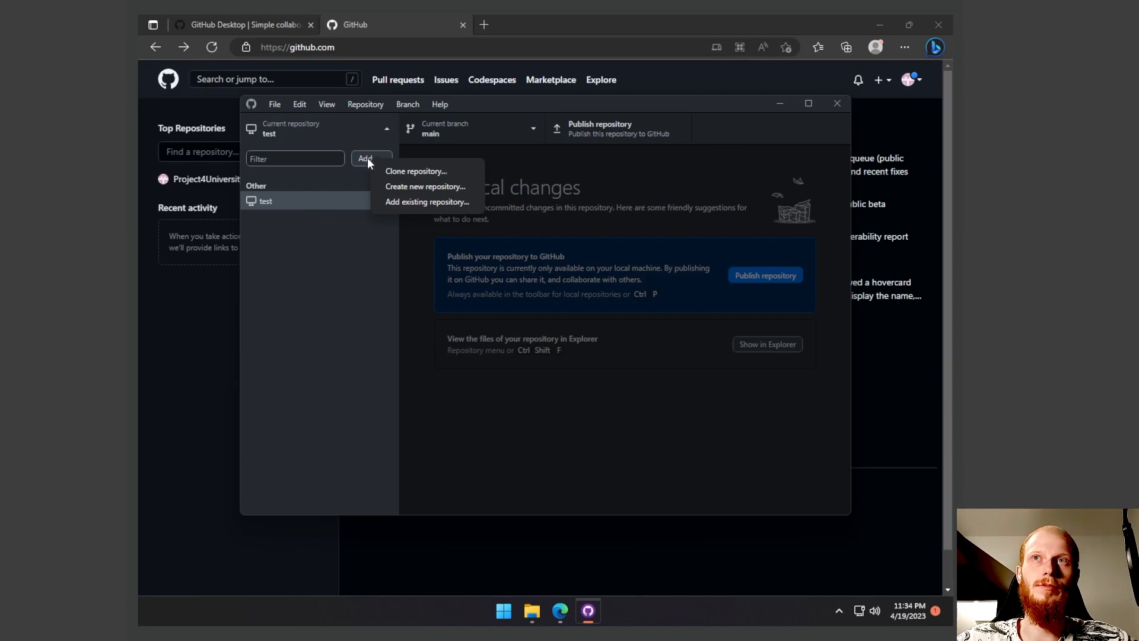
left_click(406, 172)
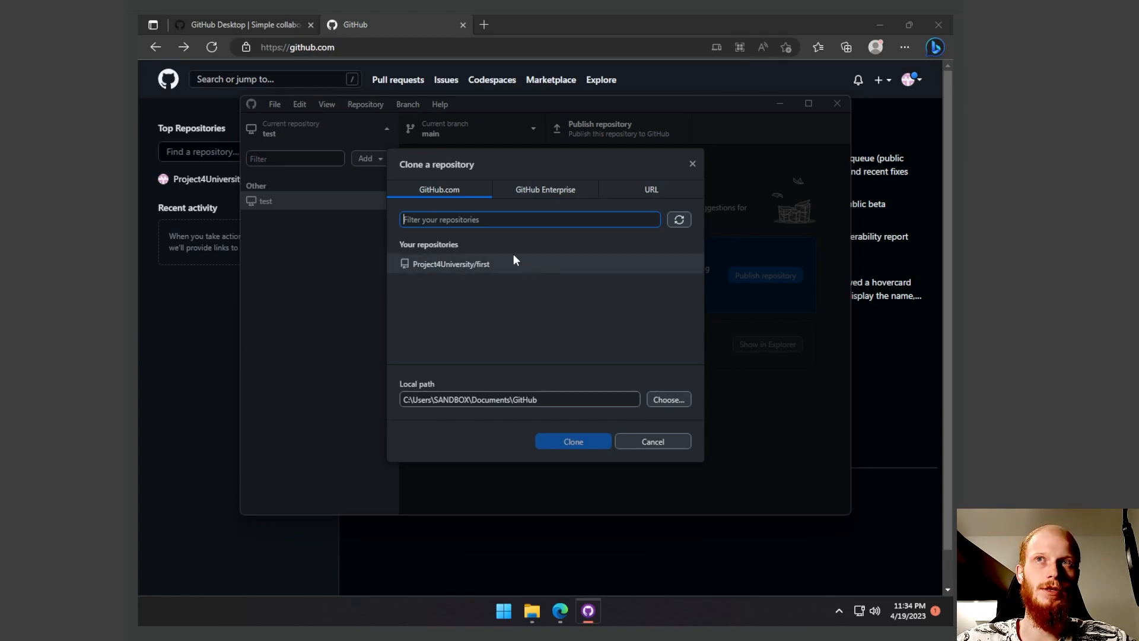
left_click(482, 268)
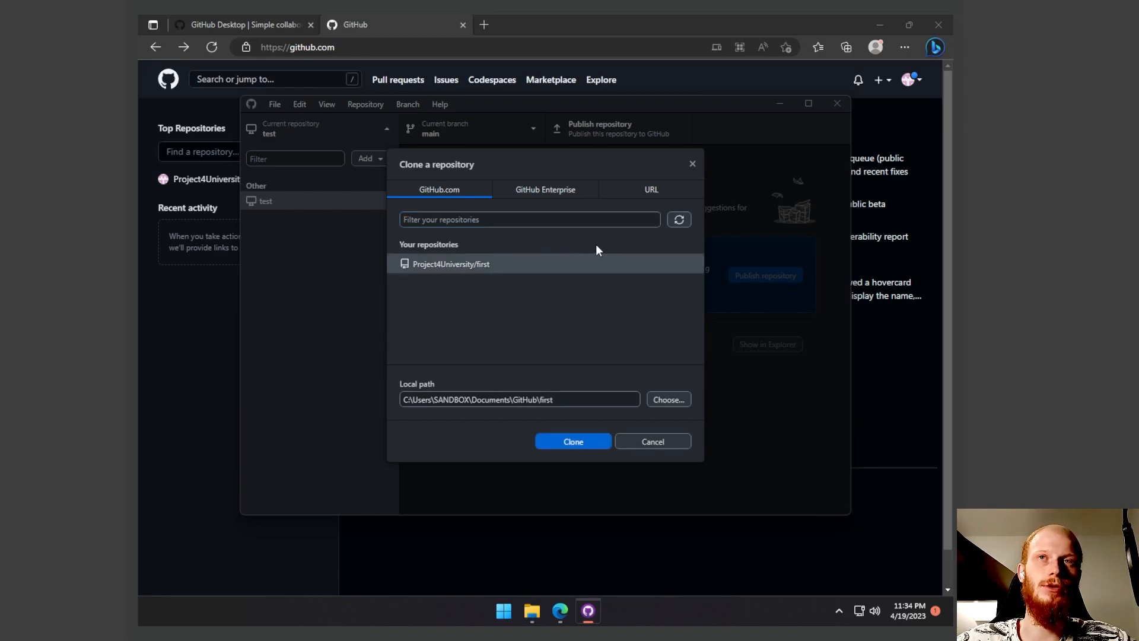
left_click(661, 190)
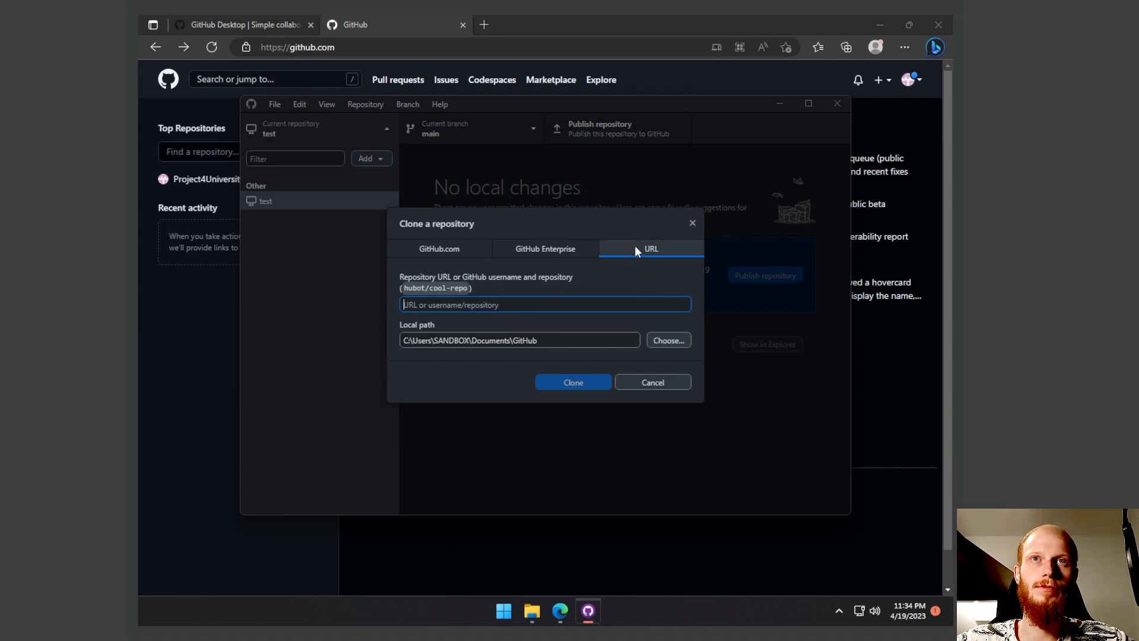
left_click(429, 248)
left_click(446, 263)
left_click(583, 439)
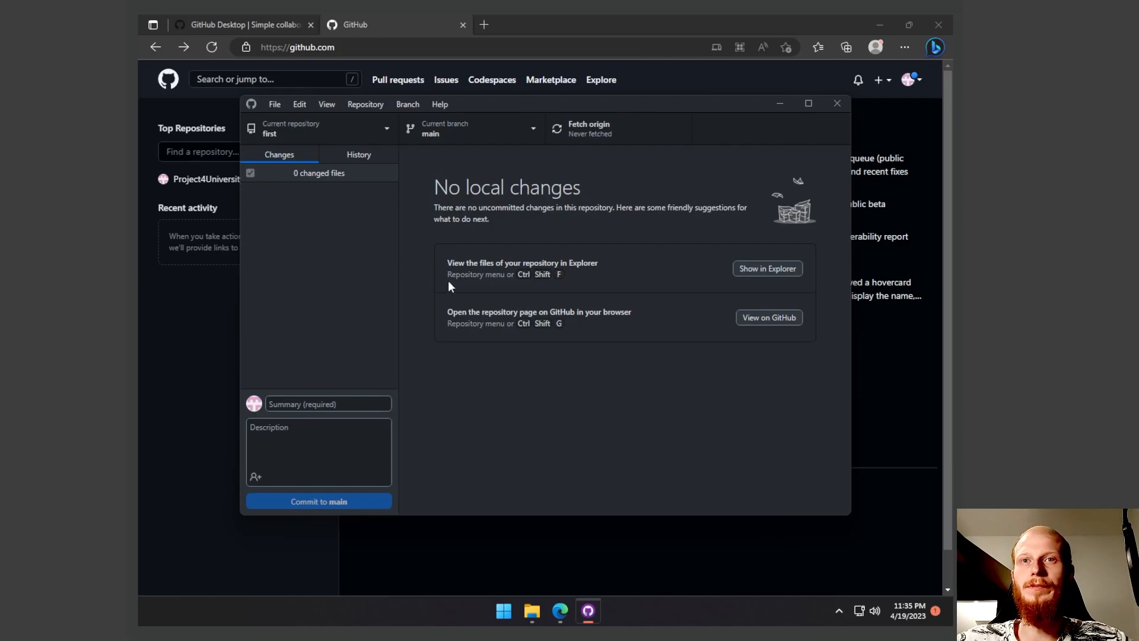
- Switch to File Explorer and open the cloned "first" folder inside Documents\GitHub
mouse_move(526, 616)
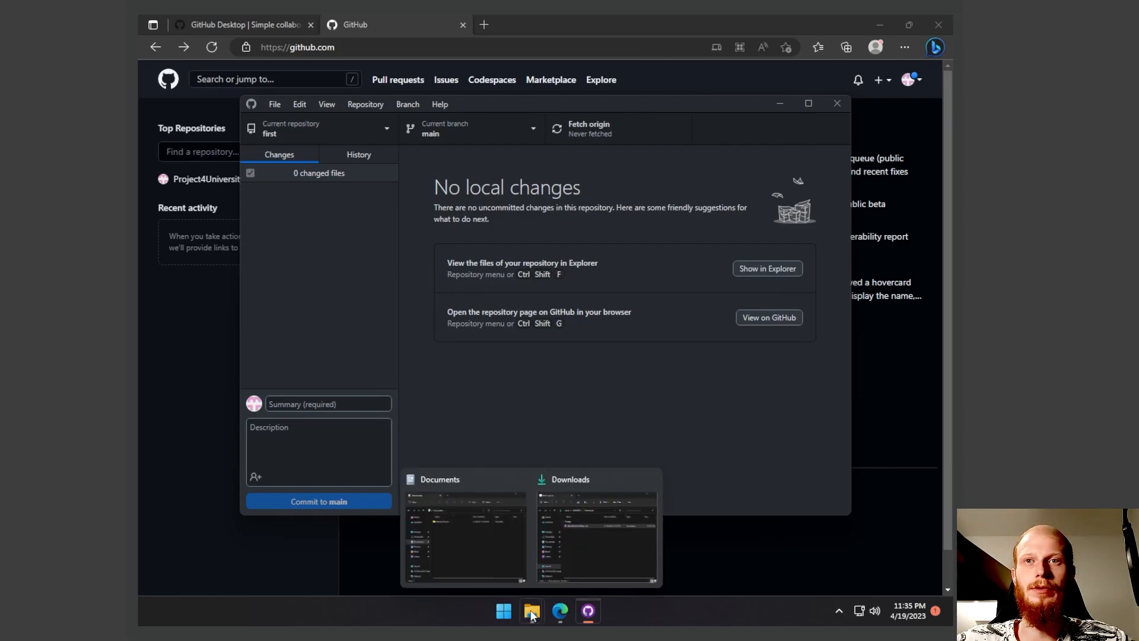
left_click(471, 539)
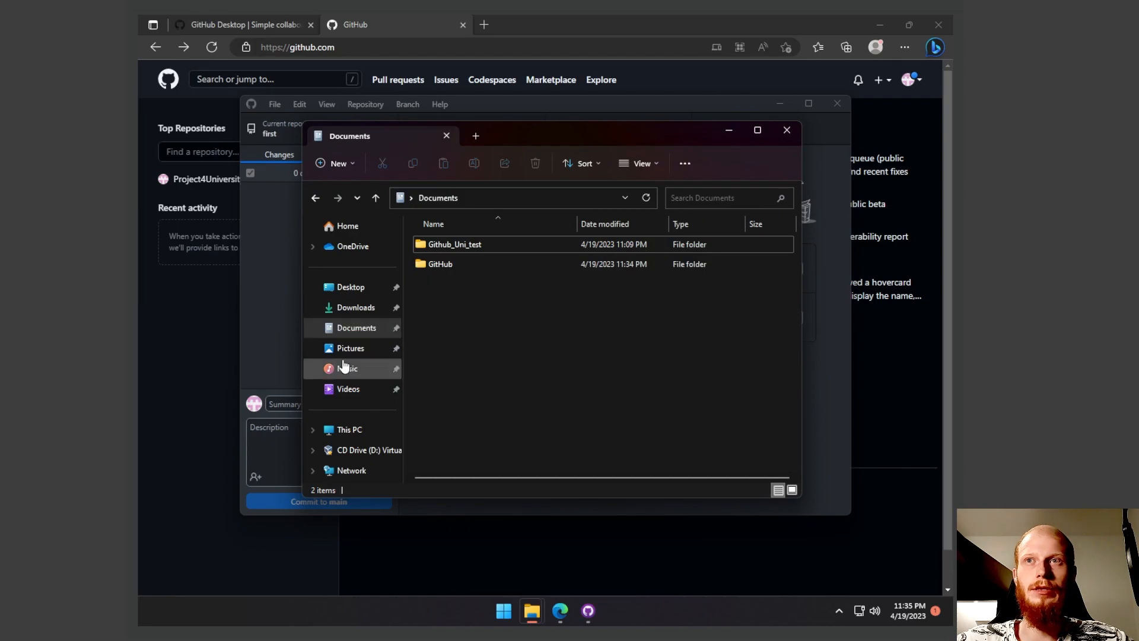
double_click(433, 265)
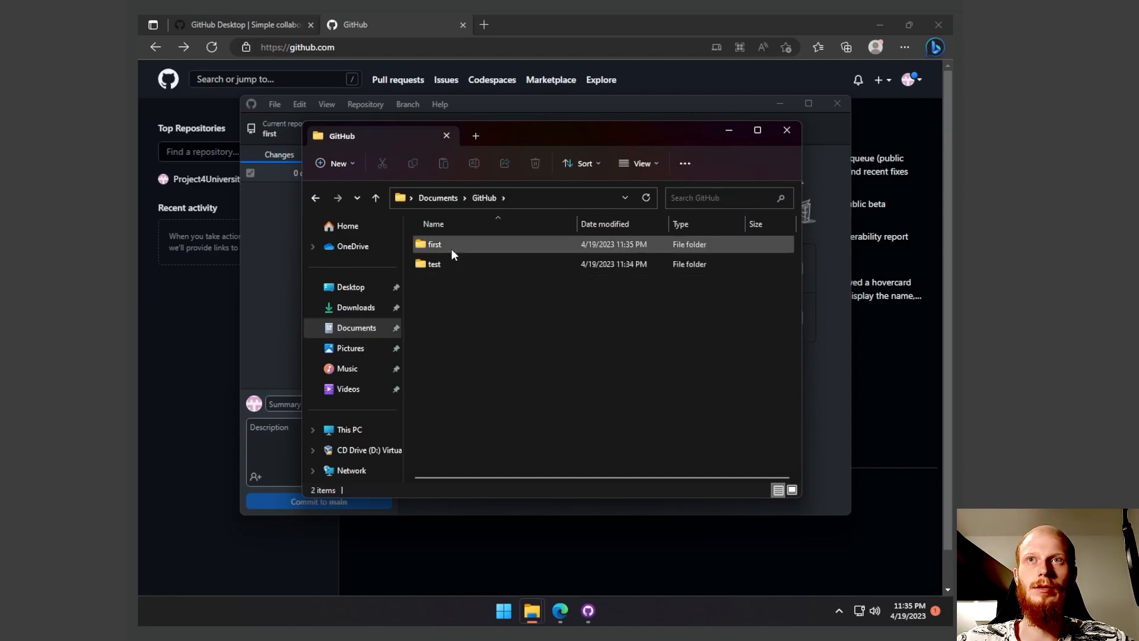
double_click(435, 245)
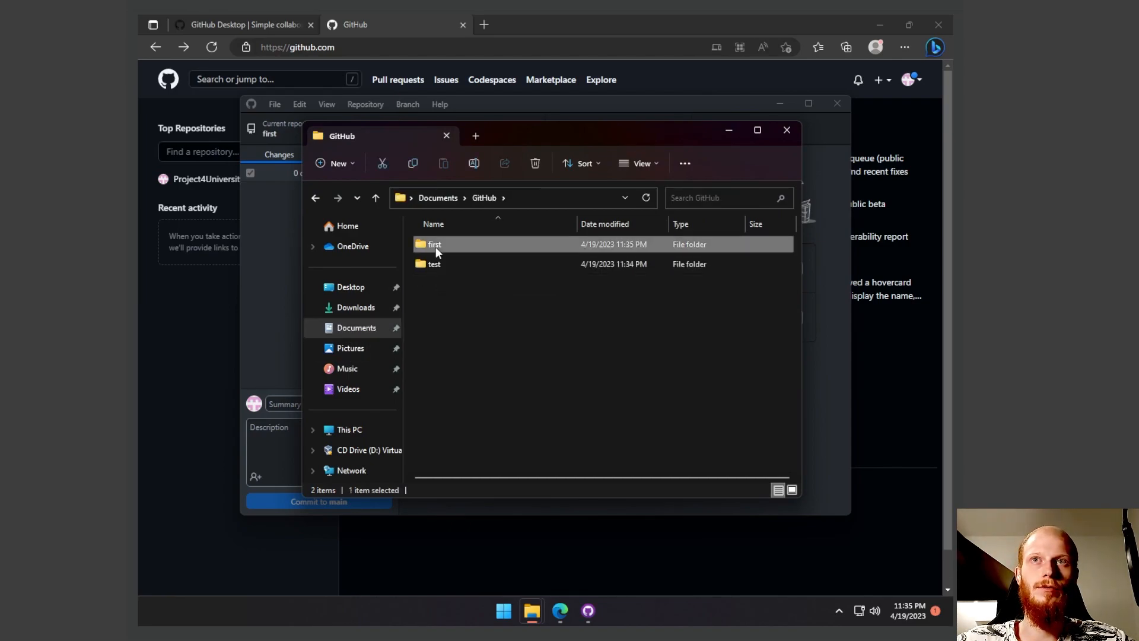
- Create New Text Document.txt in the "first" folder containing the text "hello githuhb", save it and close Notepad
right_click(516, 315)
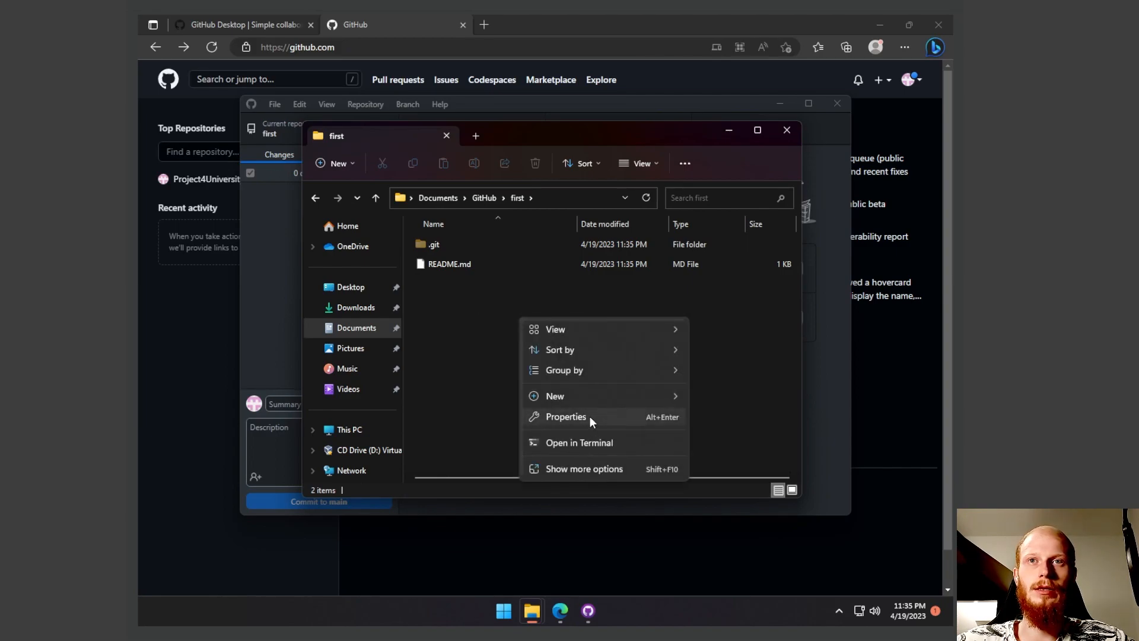
mouse_move(567, 393)
left_click(740, 456)
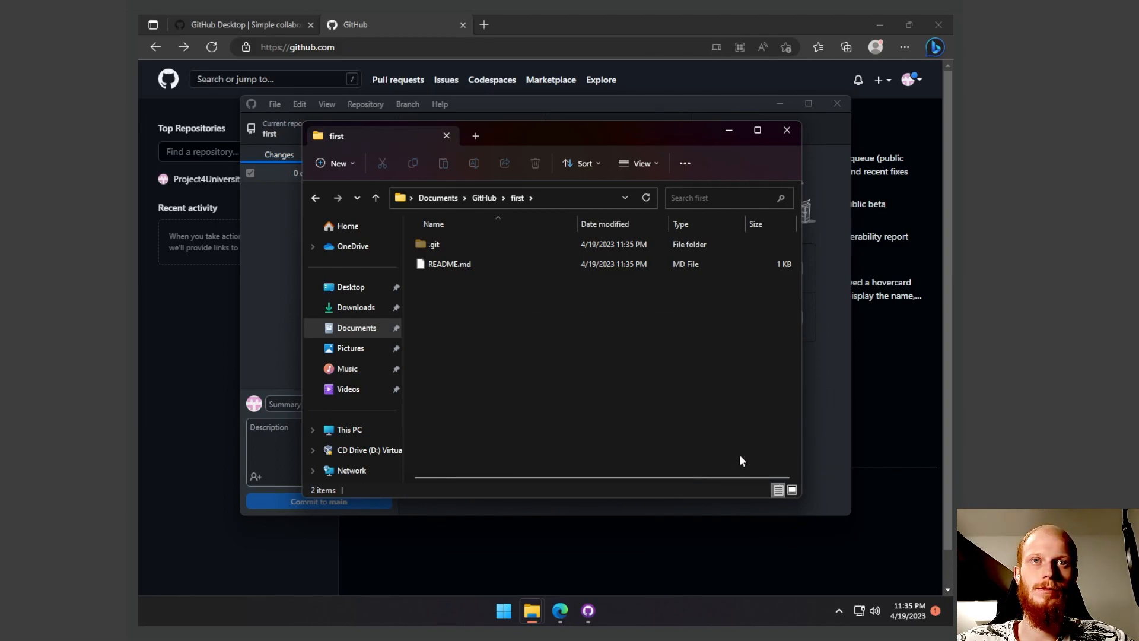
left_click(575, 339)
left_click(455, 267)
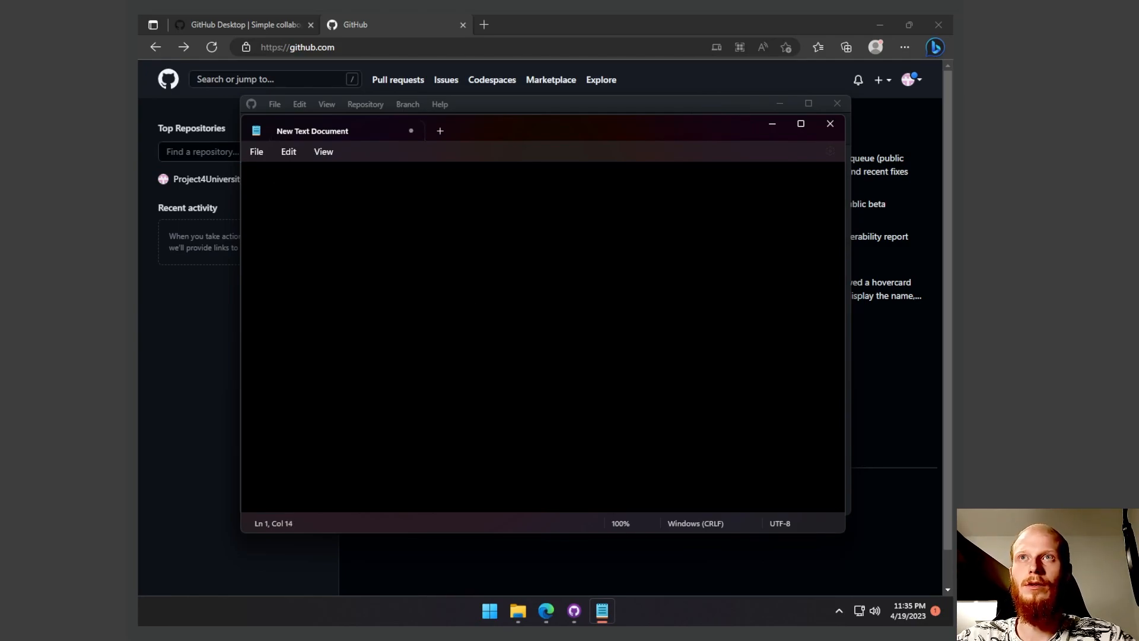
left_click(324, 153)
left_click(324, 153)
left_click(838, 124)
- In GitHub Desktop, review the added line in New Text Document.txt and commit it to main with the description "first commit"
left_click(280, 252)
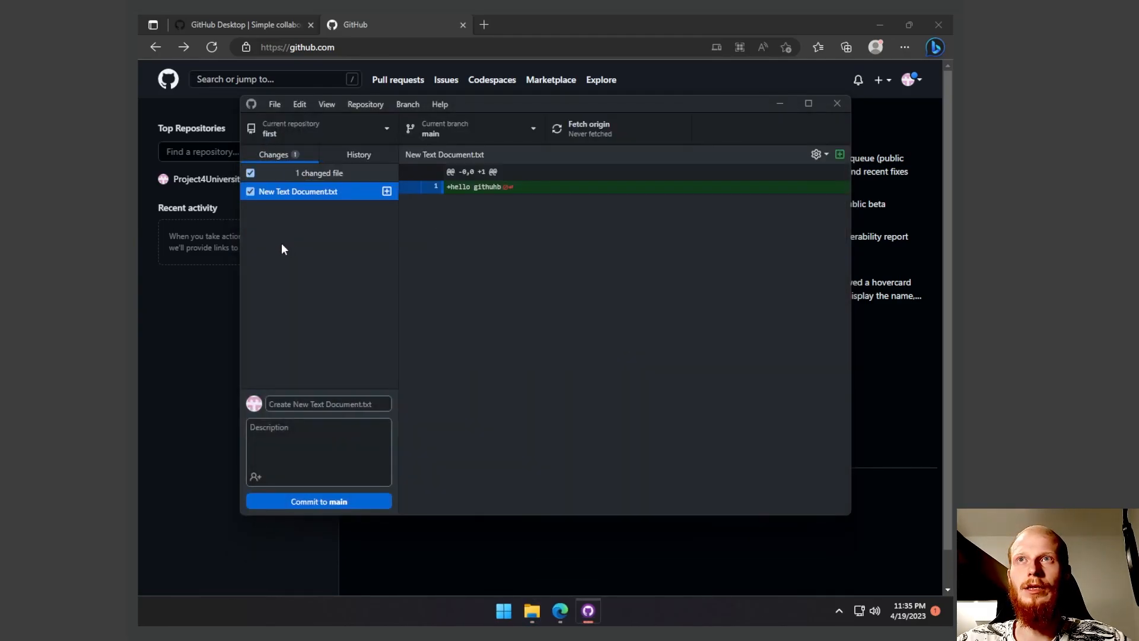
double_click(485, 188)
double_click(477, 187)
left_click(488, 191)
left_click(326, 405)
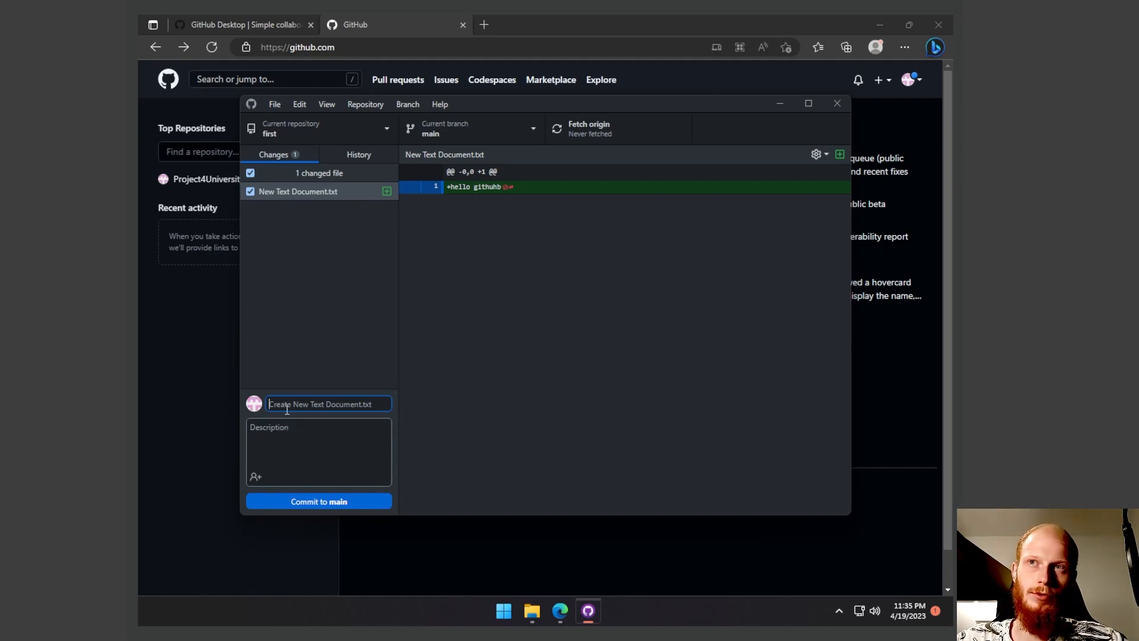
left_click(366, 440)
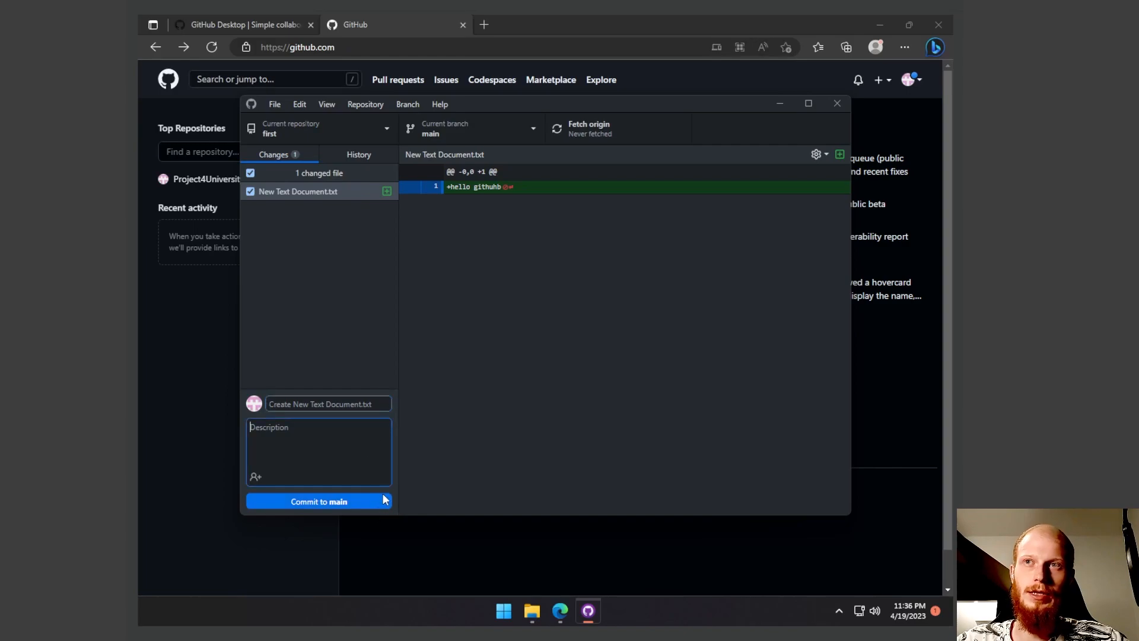
type("f")
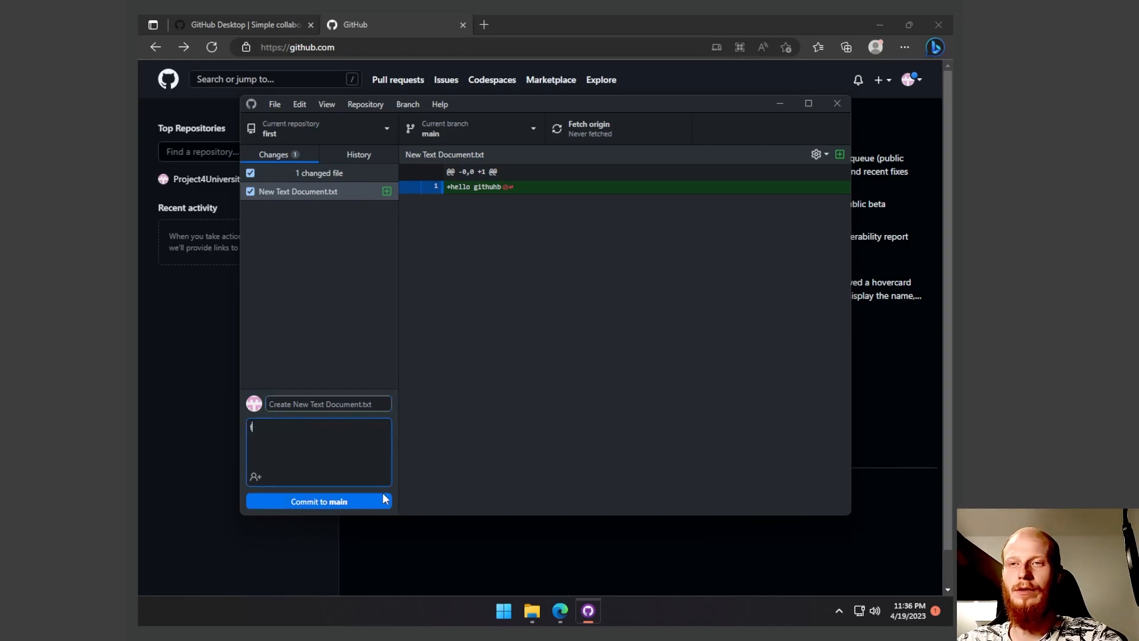
type("irst commit")
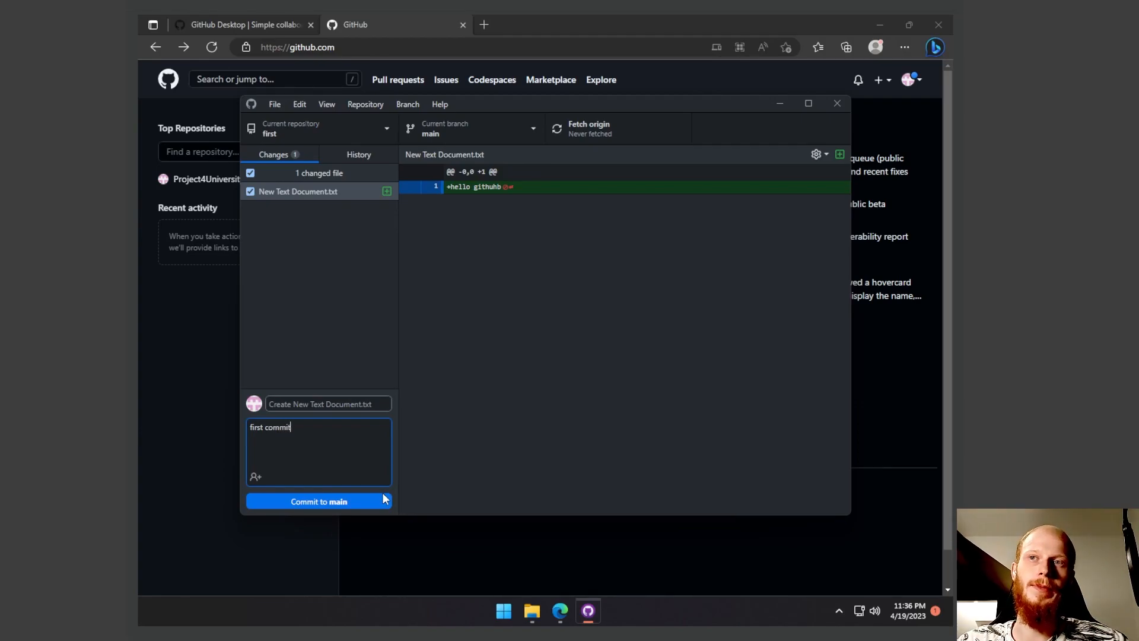
left_click(383, 500)
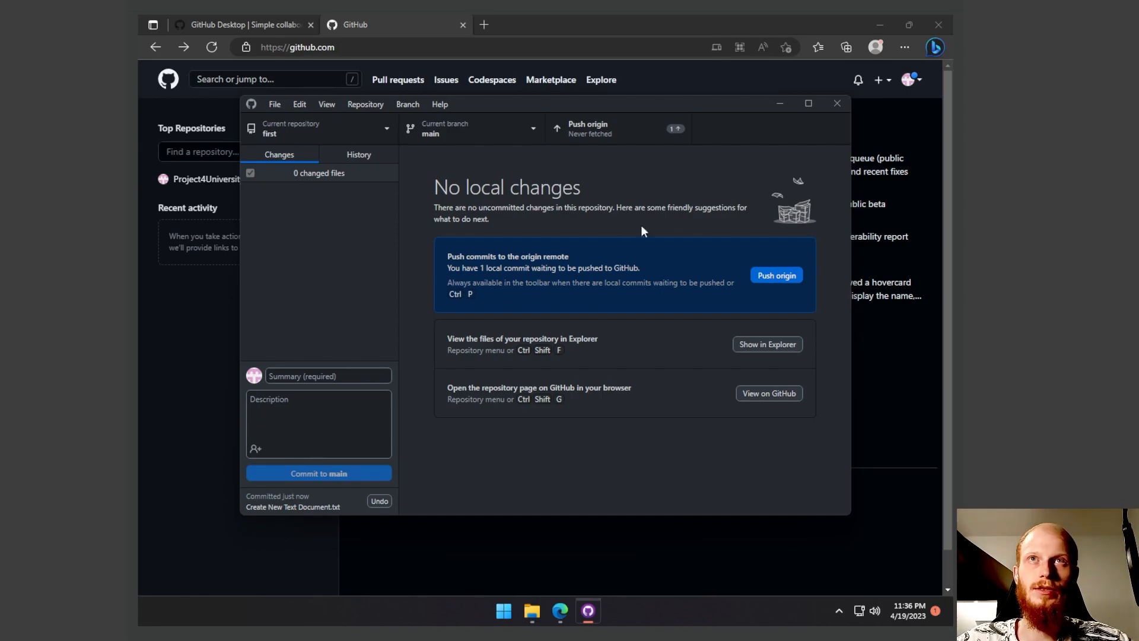
- Push the commit to origin and open the "first" repository's page on GitHub in the browser
left_click(609, 134)
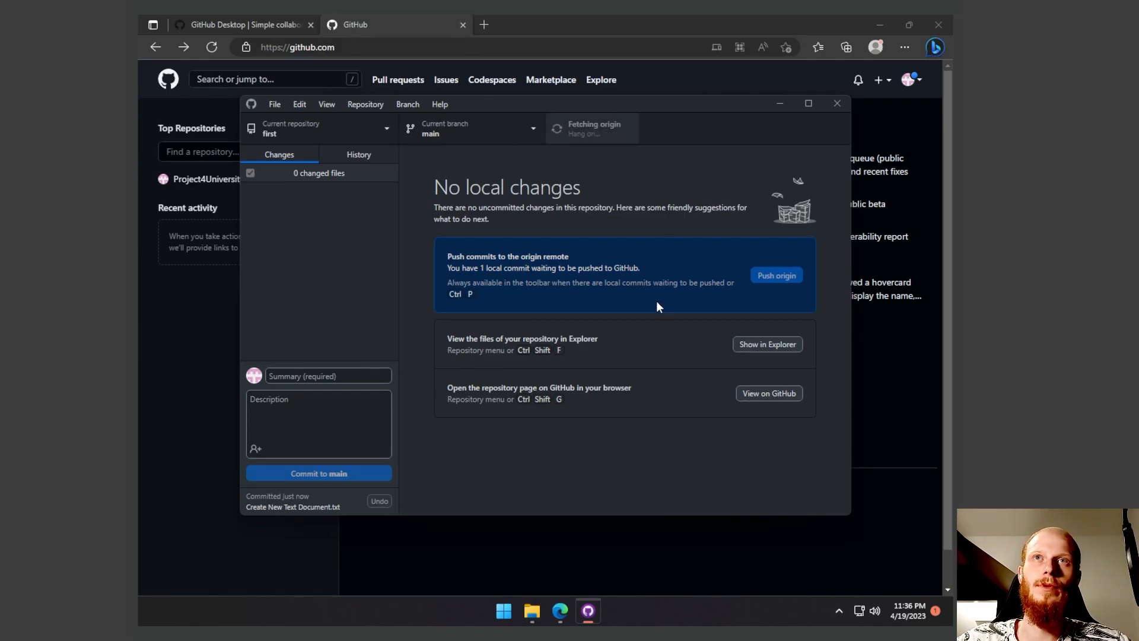
left_click(663, 70)
left_click(219, 179)
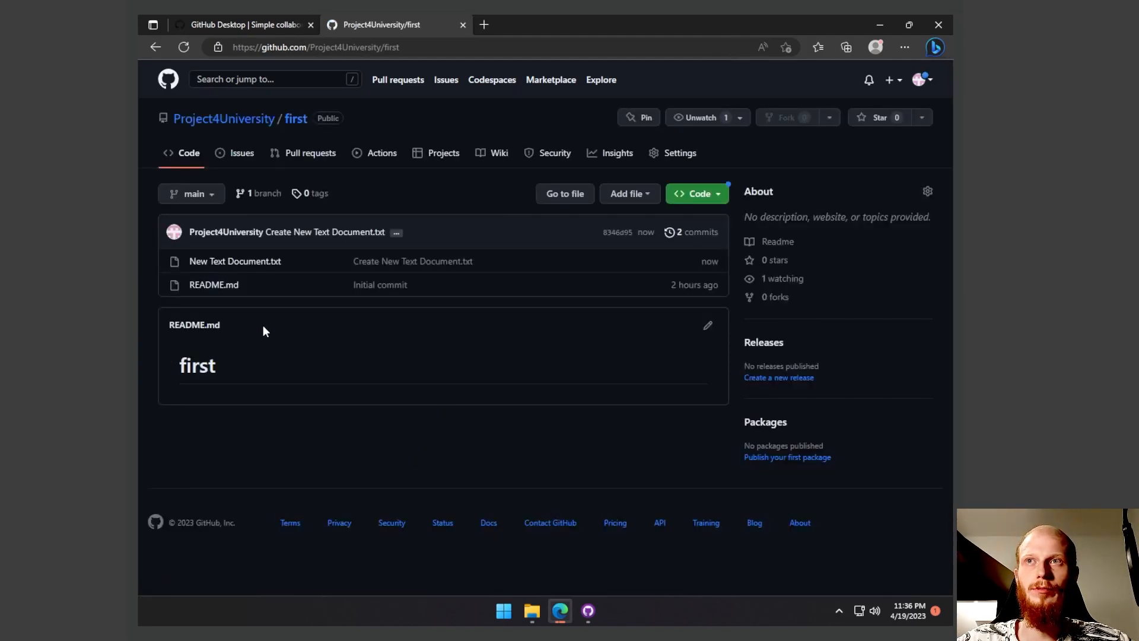
- Open New Text Document.txt in the online repository and examine its content
left_click(247, 262)
triple_click(226, 351)
left_click(283, 351)
double_click(232, 356)
triple_click(232, 355)
left_click(418, 403)
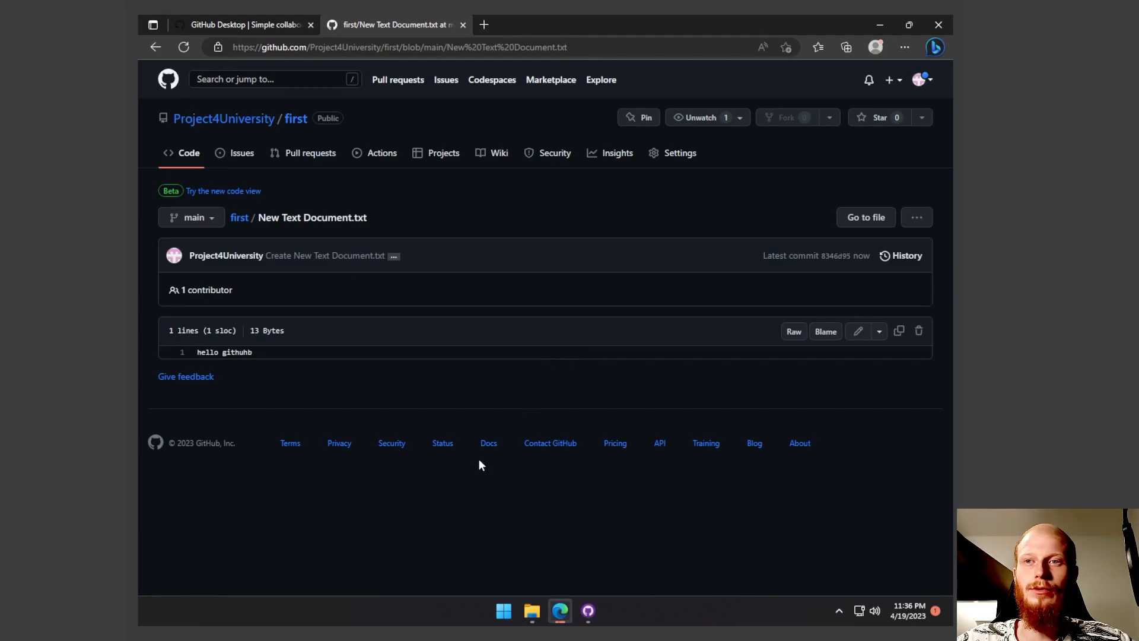
triple_click(291, 351)
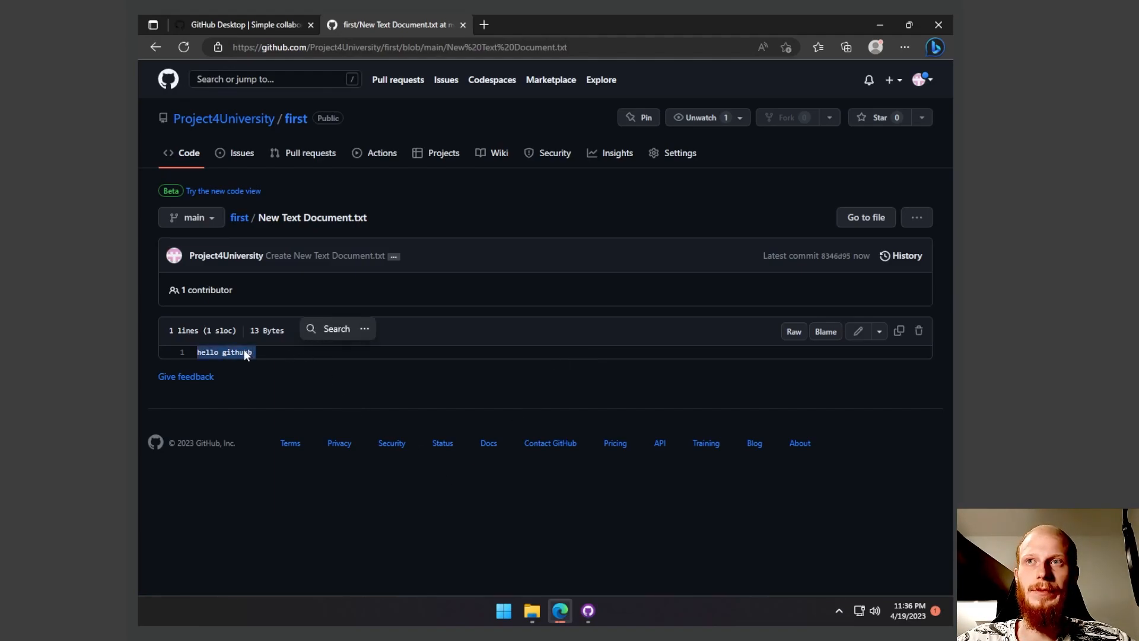
left_click(426, 391)
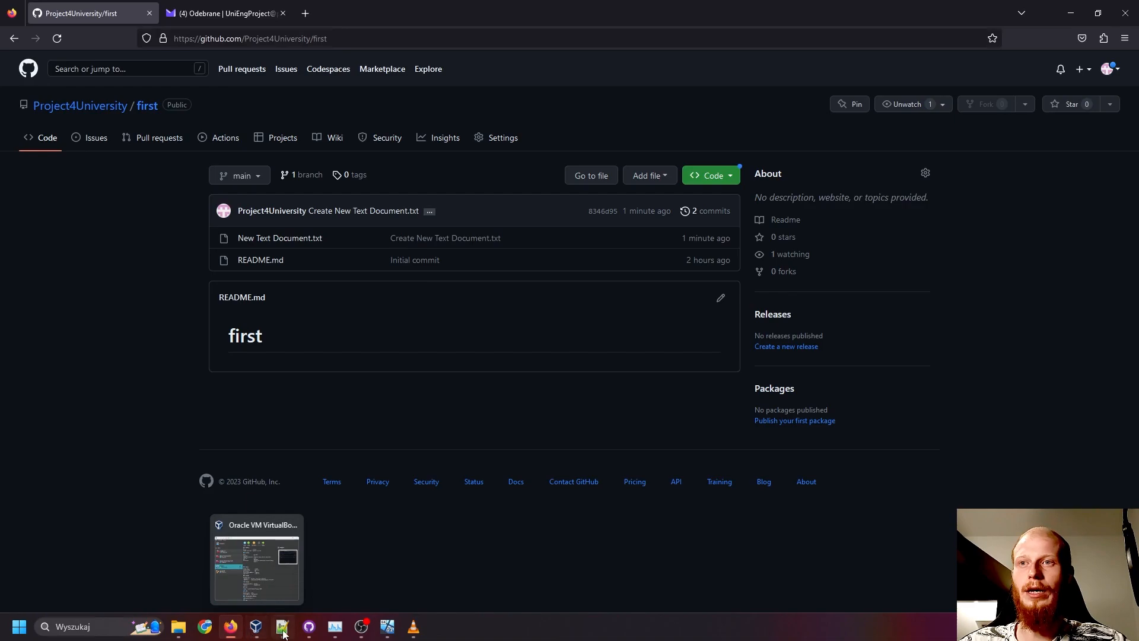
- In GitHub Desktop on the host computer, clone Project4University/first into the CLionProjects\first folder
left_click(308, 627)
left_click(112, 27)
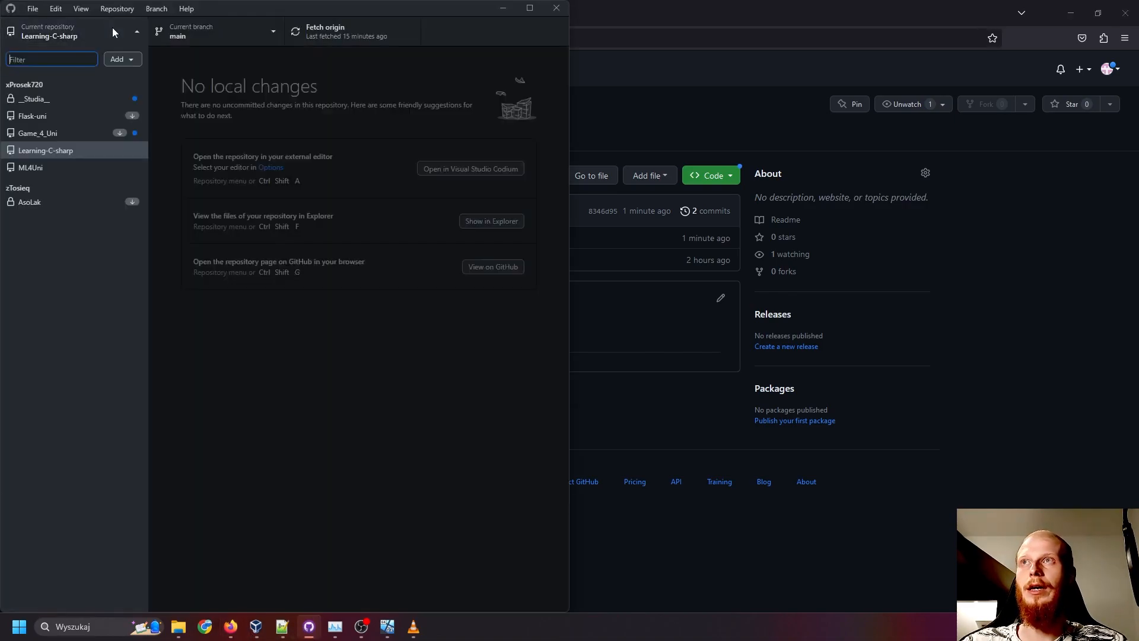
left_click(117, 60)
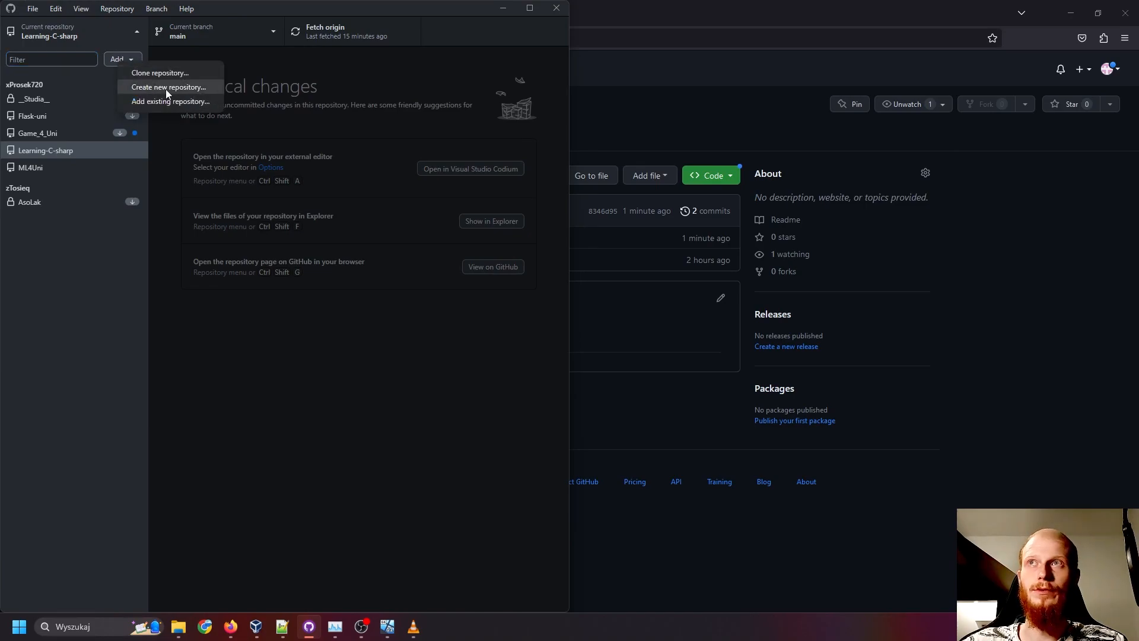
left_click(160, 73)
left_click(223, 269)
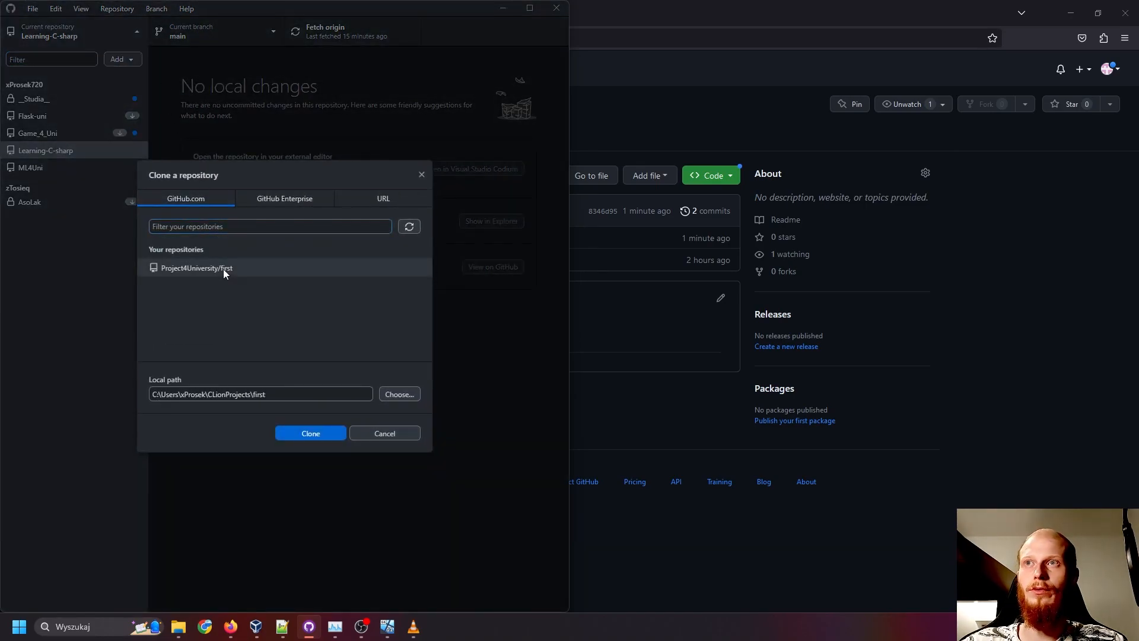
left_click(309, 435)
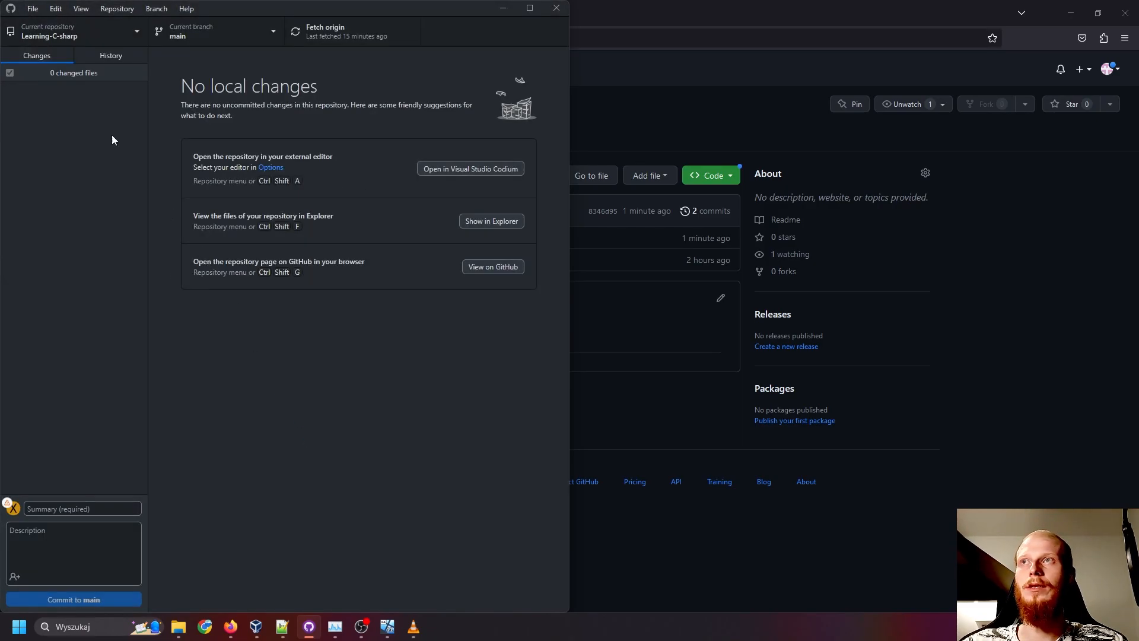
- Show the newly cloned "first" repository's files in Explorer
left_click(108, 38)
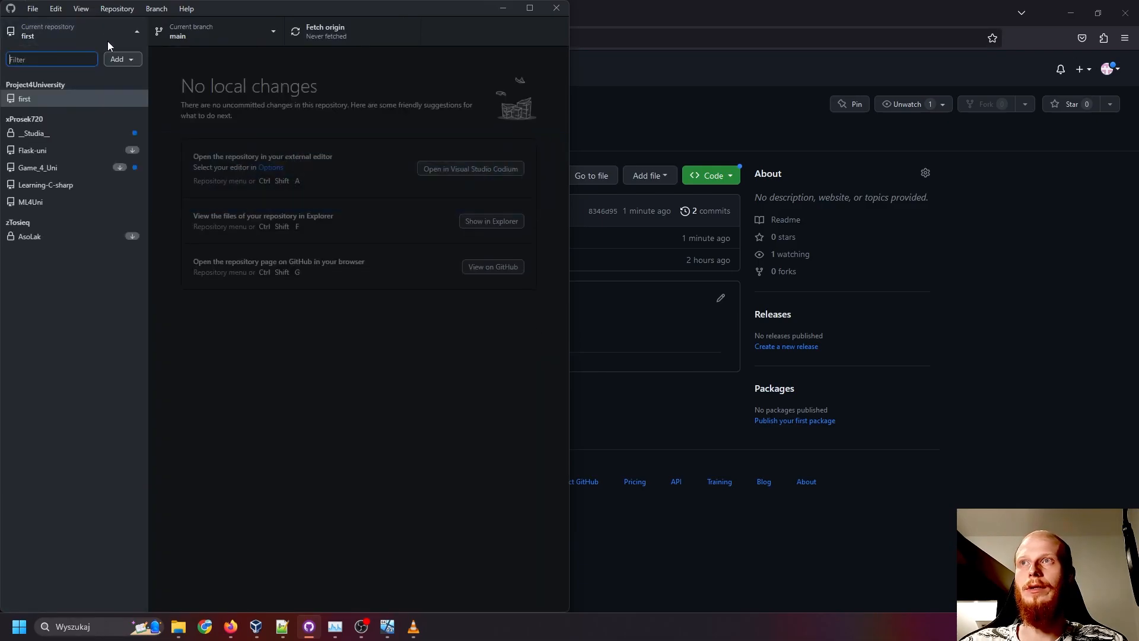
right_click(54, 94)
left_click(131, 183)
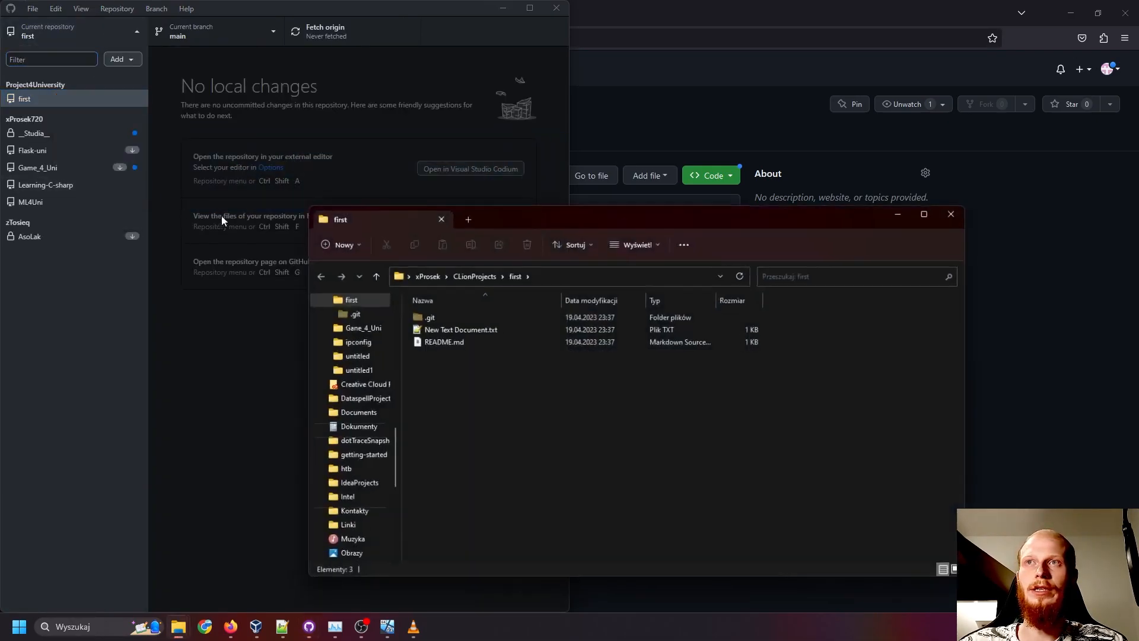
- Open New Text Document.txt in Notepad++, add "first edit" as a second line and save the file
left_click(454, 330)
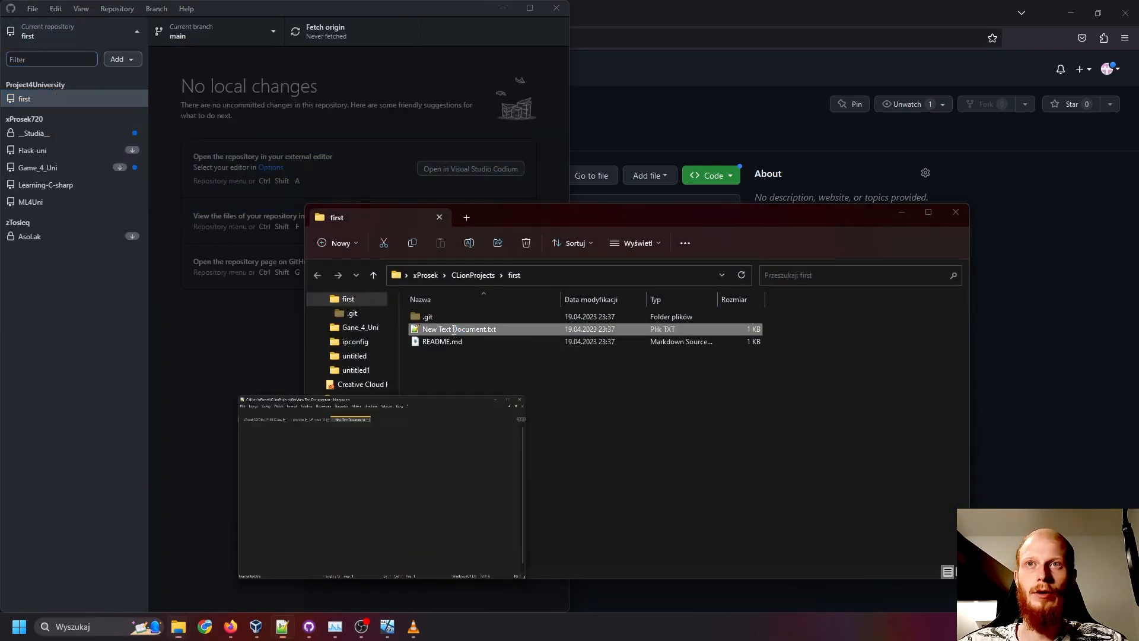
double_click(454, 330)
key("Return")
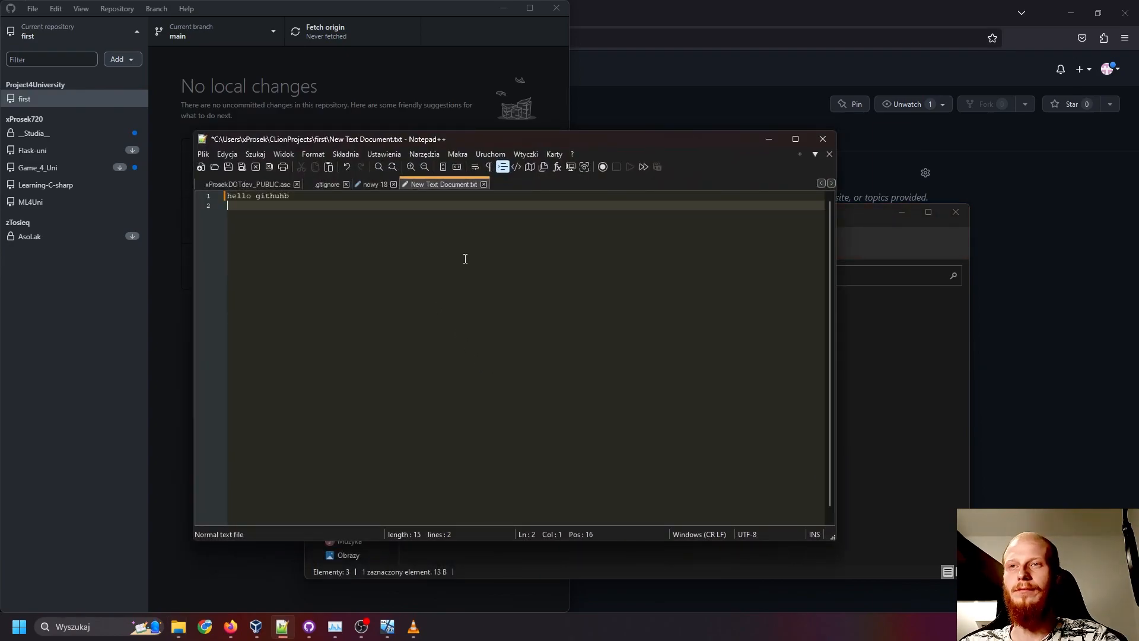
type("first edit")
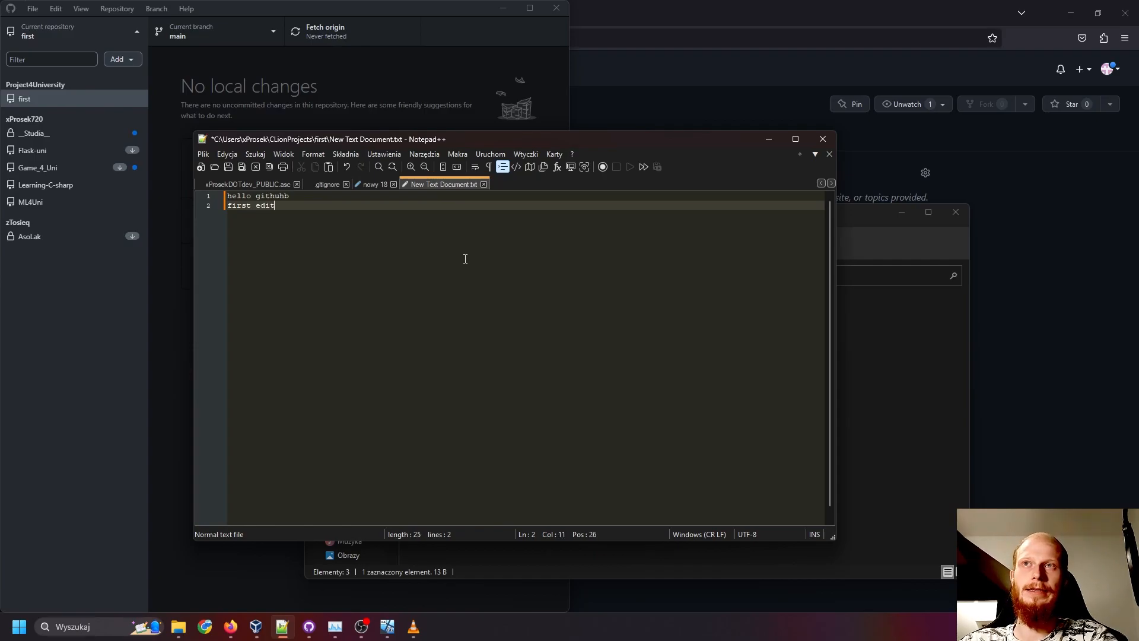
key("ctrl+s")
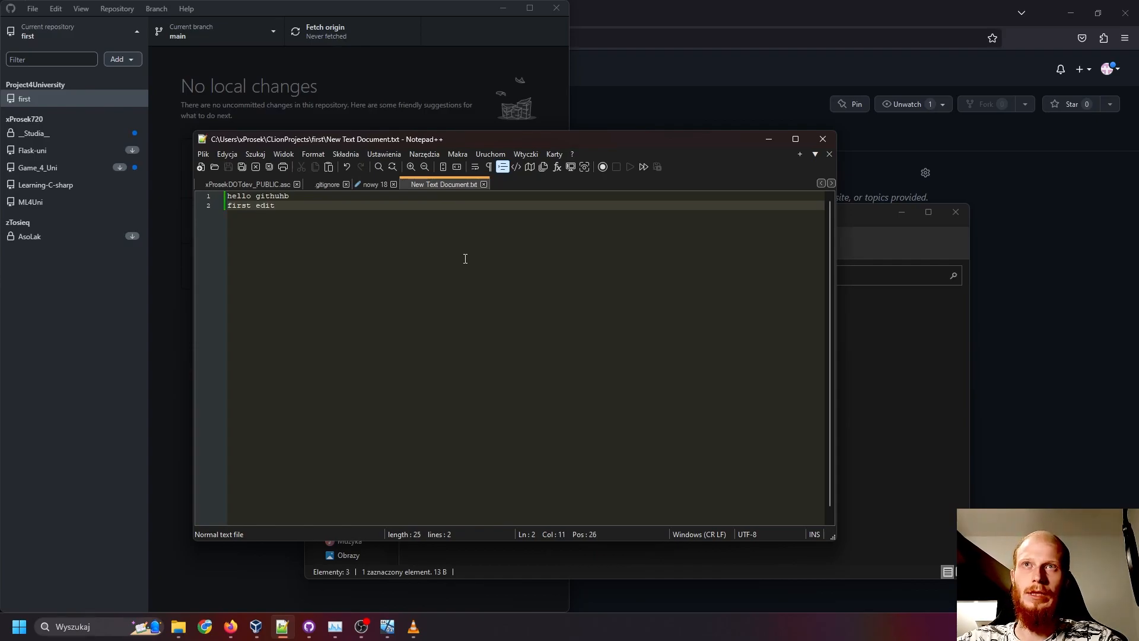
- Close Notepad++ and, in GitHub Desktop, commit the New Text Document.txt change to main with the description "first edit"
left_click(823, 139)
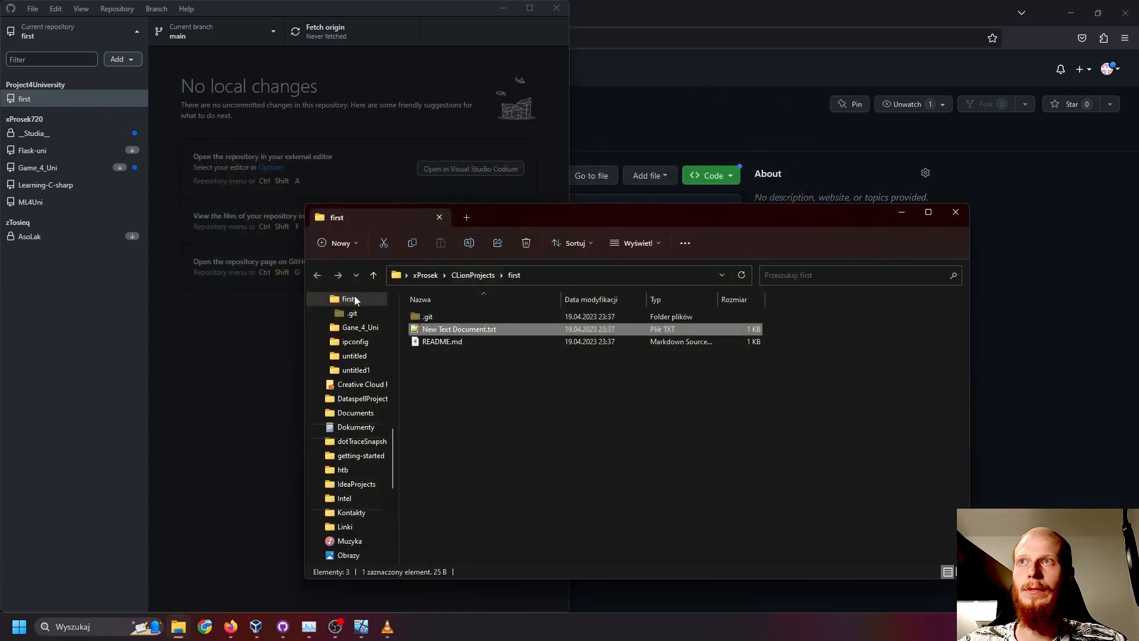
left_click(190, 271)
left_click_drag(220, 93, 161, 73)
left_click(265, 124)
left_click(270, 164)
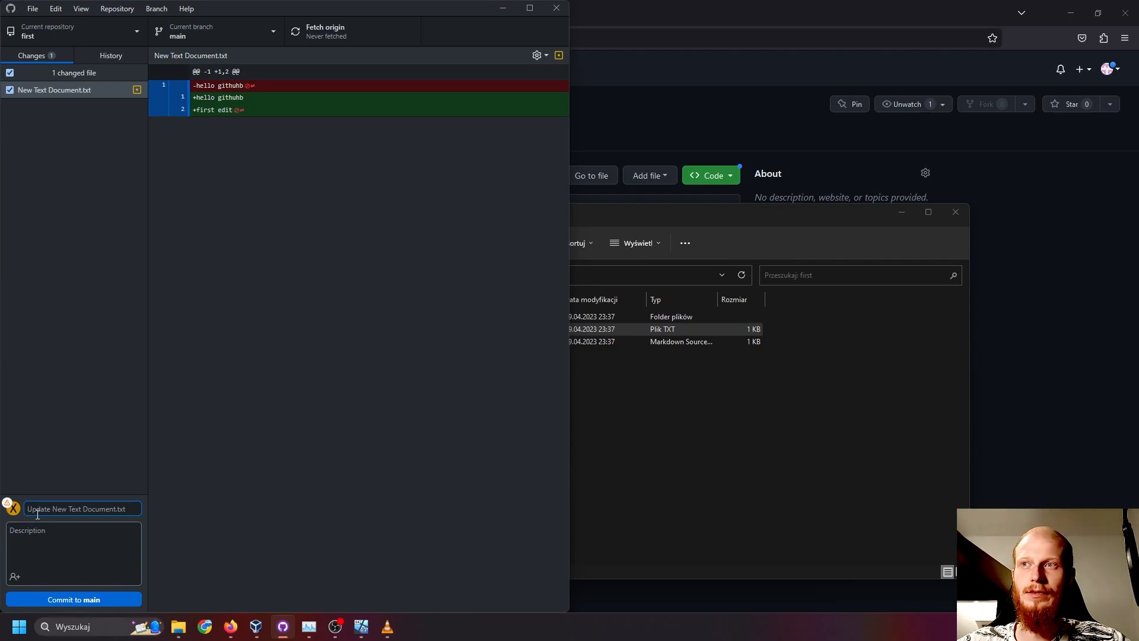
left_click(110, 544)
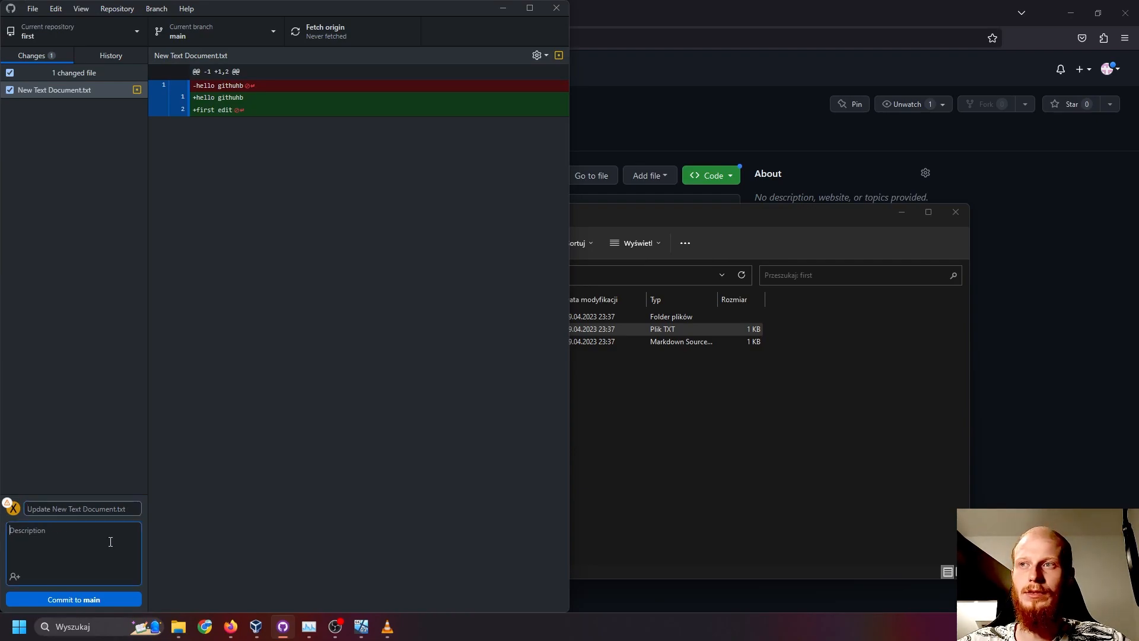
type("first edit")
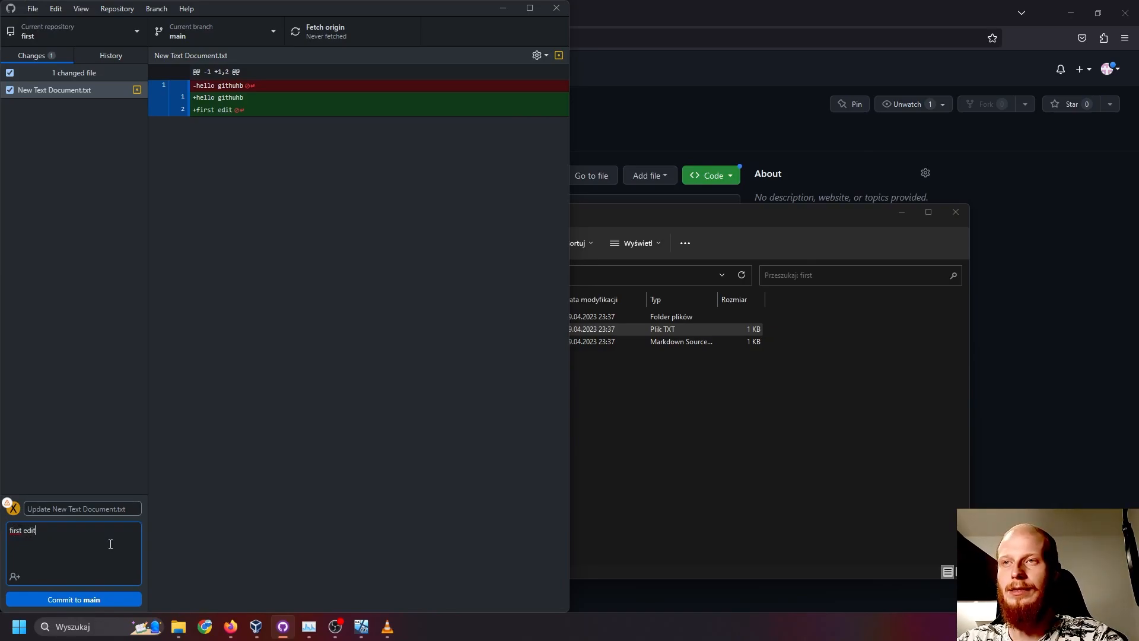
left_click(84, 601)
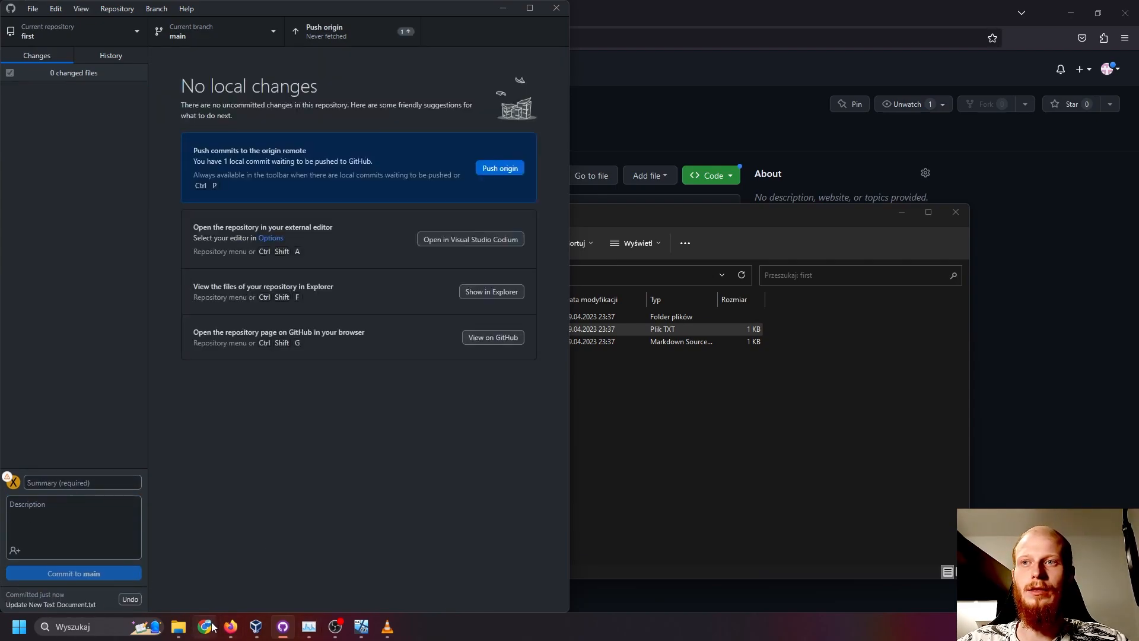
- Switch to Firefox and examine the content of New Text Document.txt in the online first repository
left_click(232, 628)
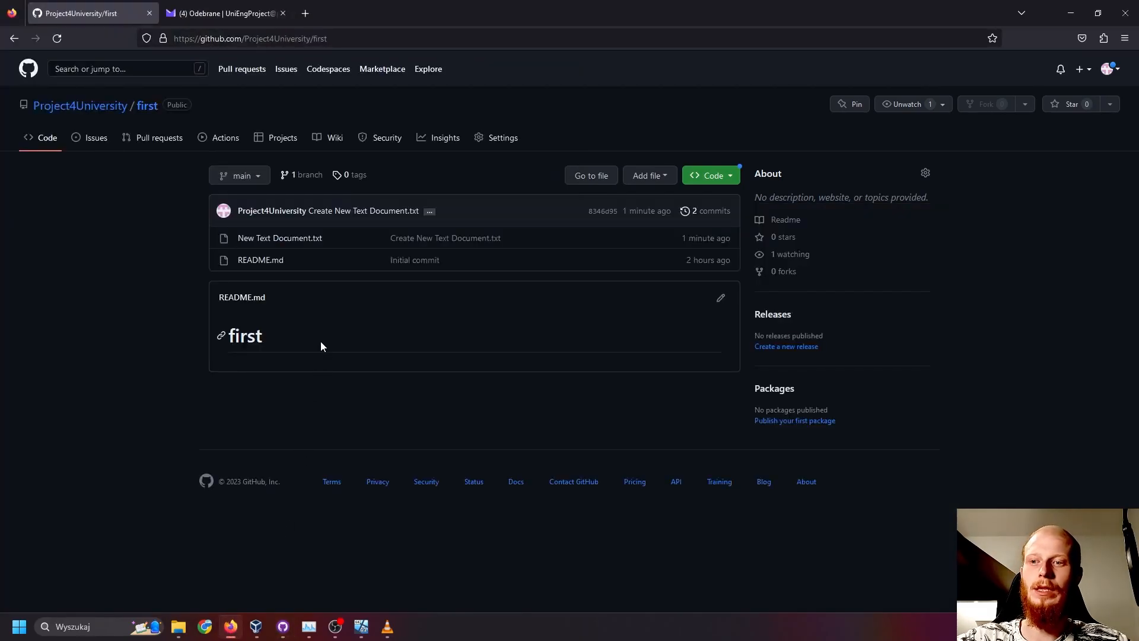
left_click(284, 243)
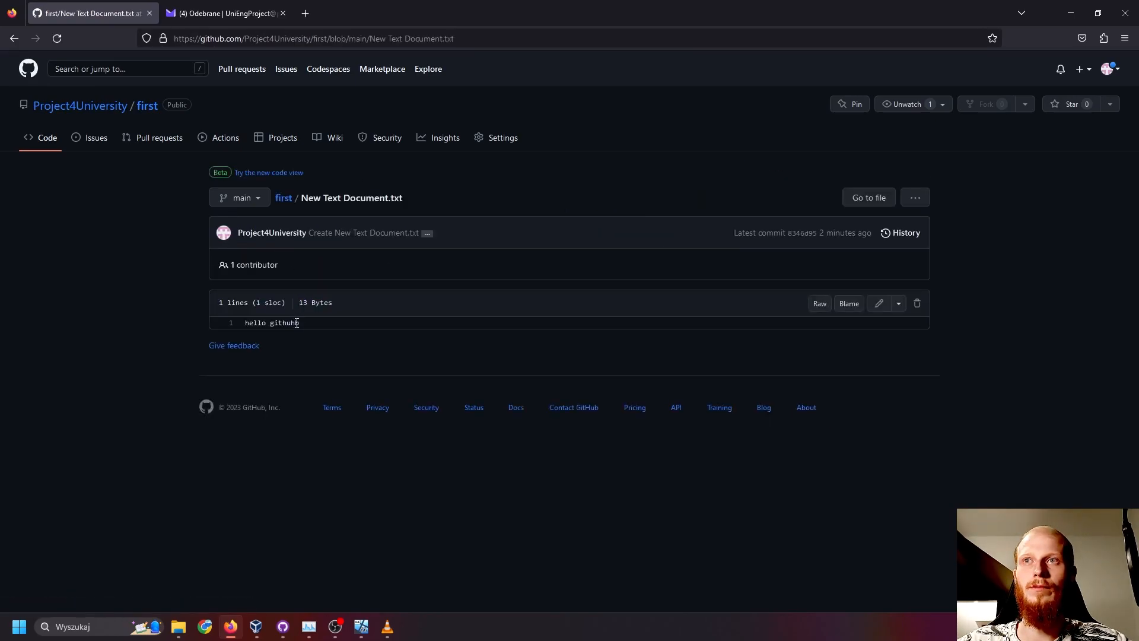
left_click_drag(295, 322, 174, 308)
left_click(299, 325)
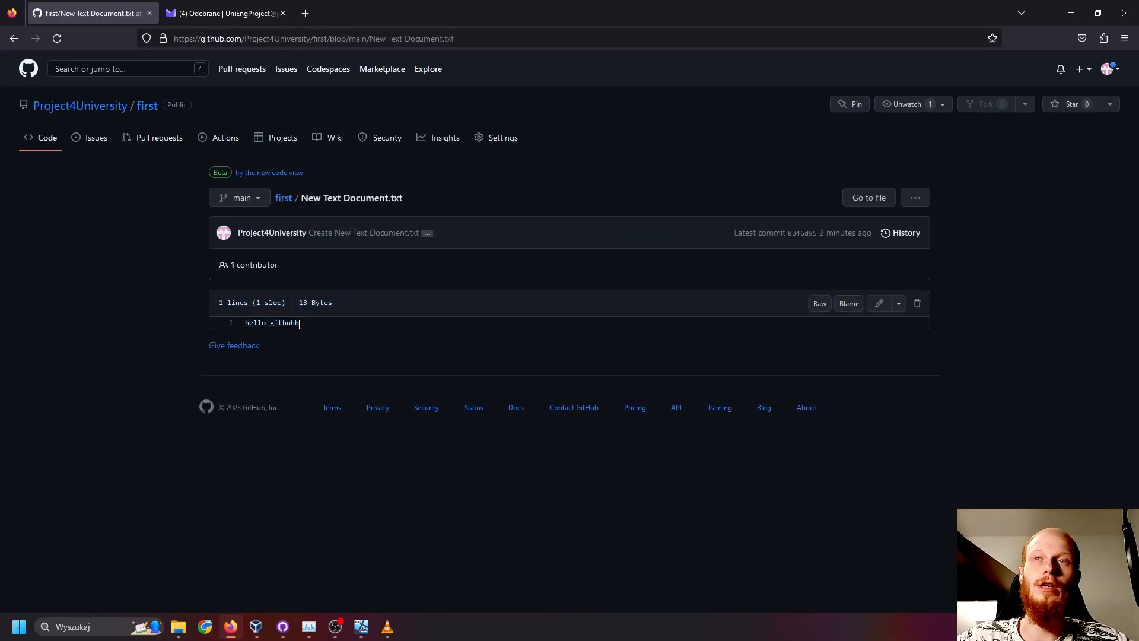
key("alt")
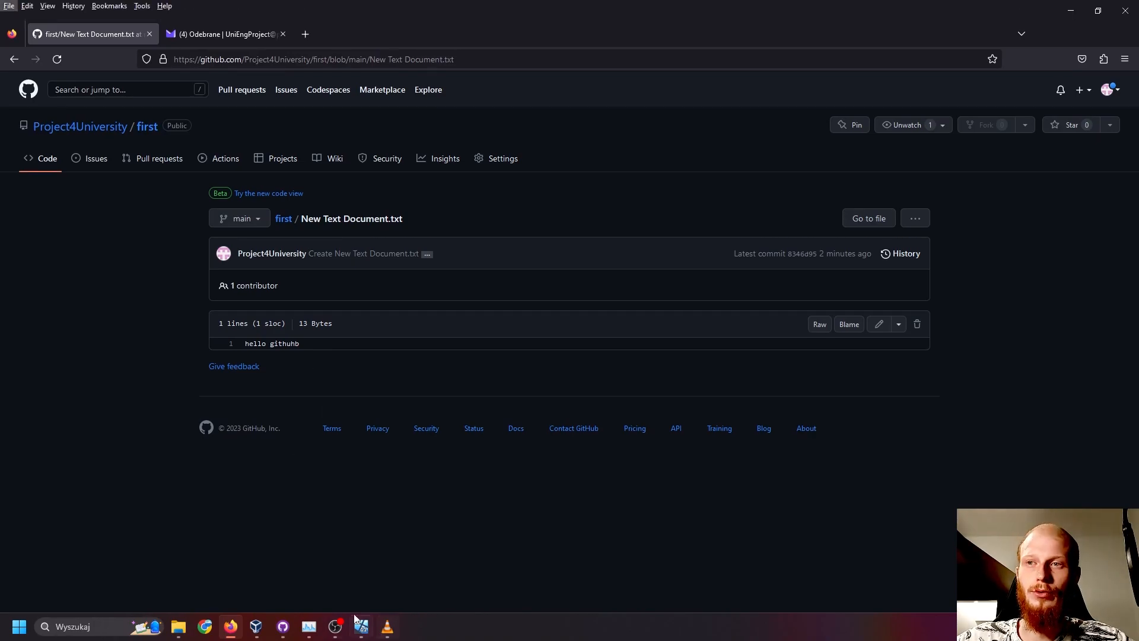
- Push the commit to origin from GitHub Desktop, and reload the online New Text Document.txt in Firefox to check its content
left_click(283, 634)
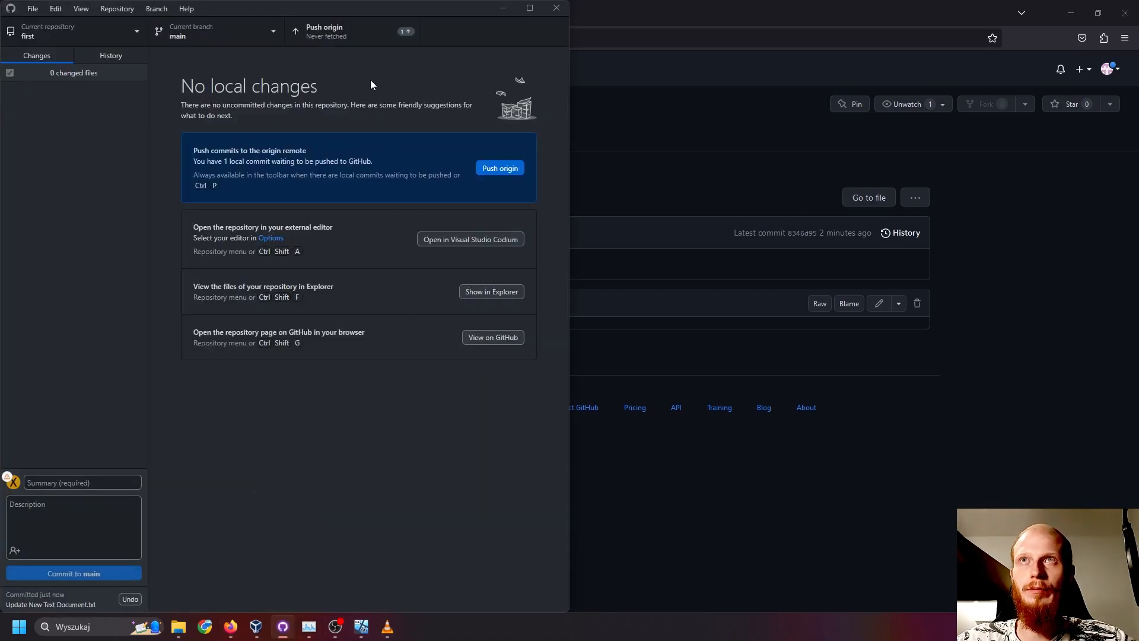
left_click(331, 32)
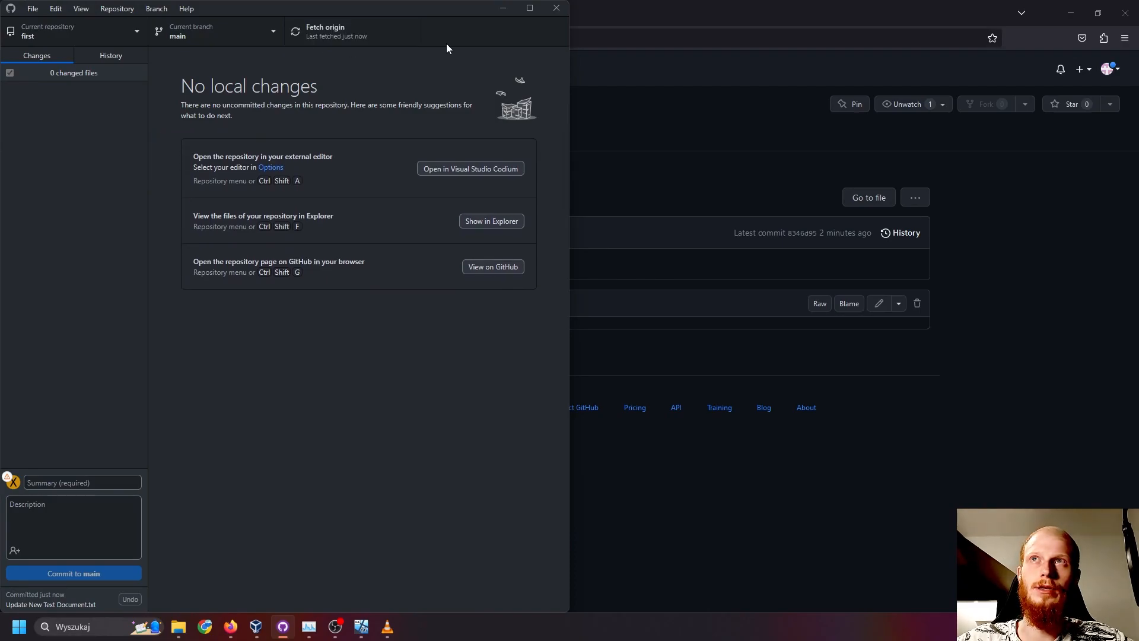
left_click(685, 165)
key("F5")
triple_click(273, 334)
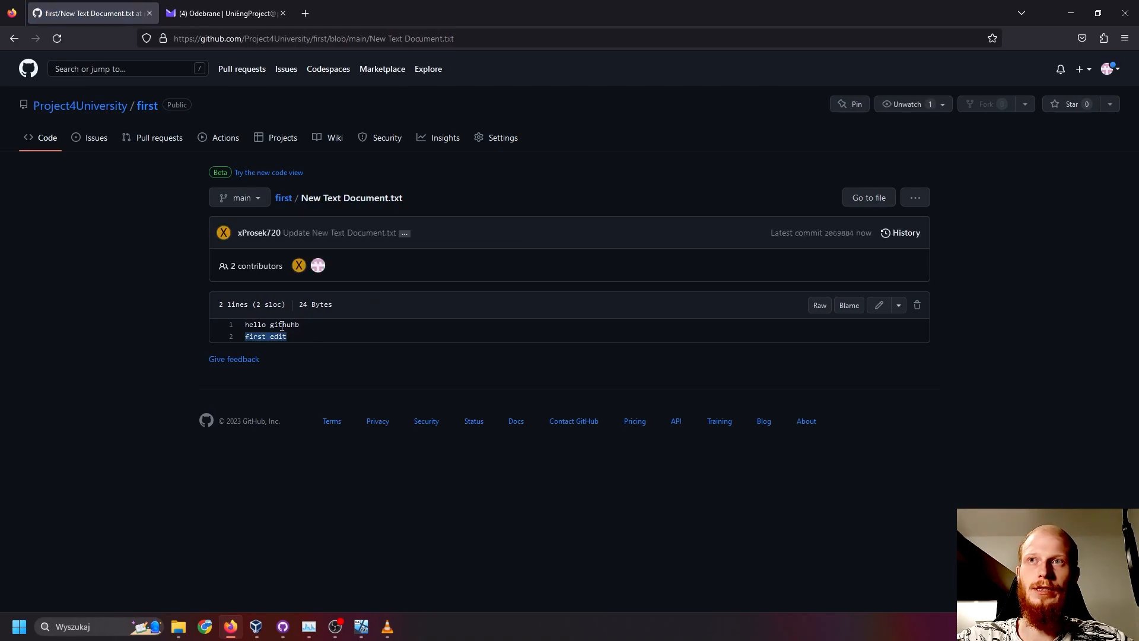
left_click(283, 198)
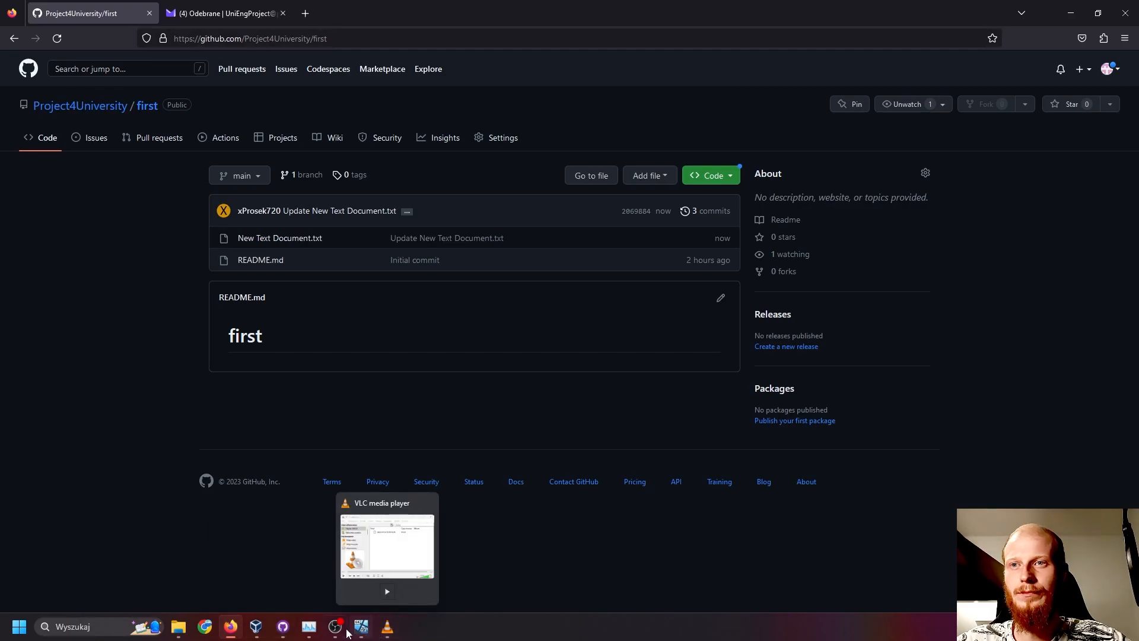
- On the virtual machine, return from GitHub Support to the online New Text Document.txt page and examine its lines
left_click(282, 626)
mouse_move(332, 630)
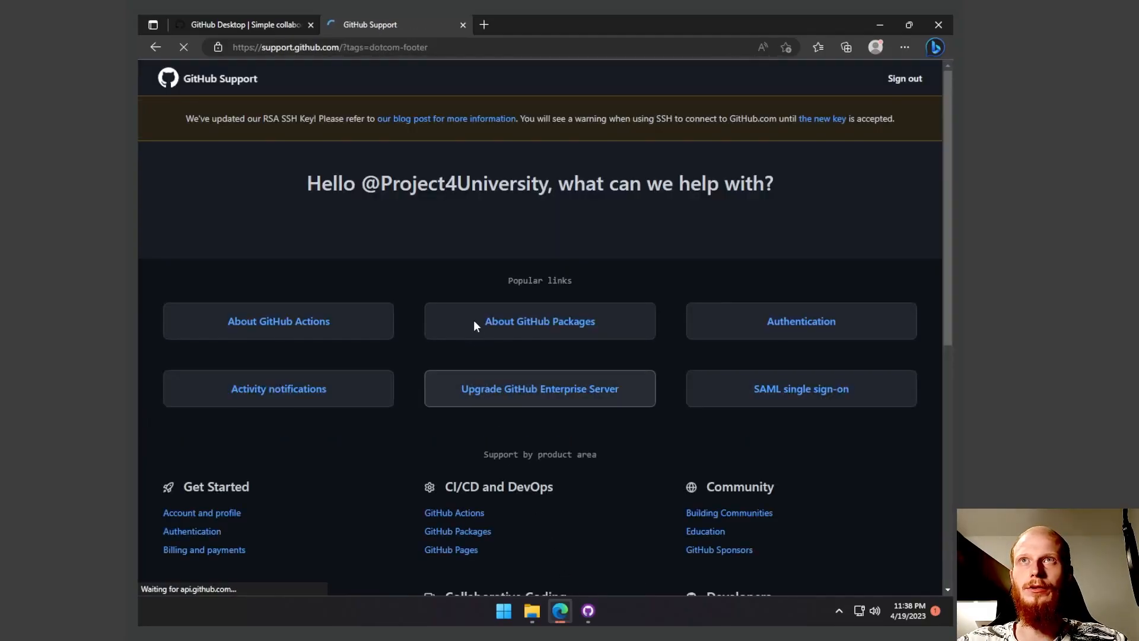
left_click(254, 25)
left_click(376, 24)
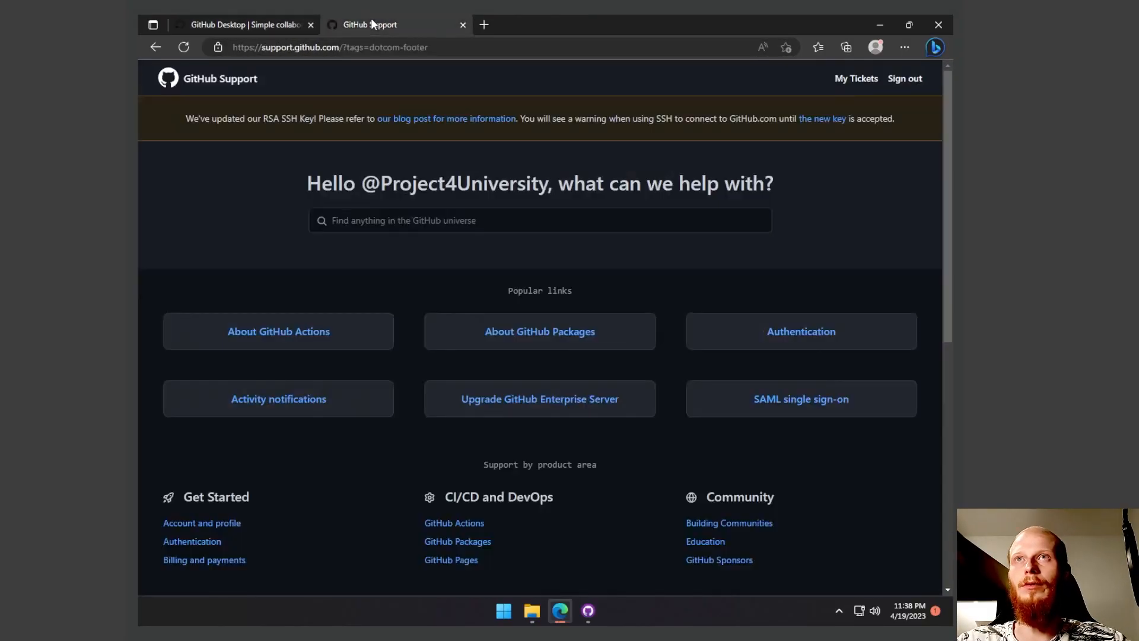
left_click(158, 50)
left_click(155, 47)
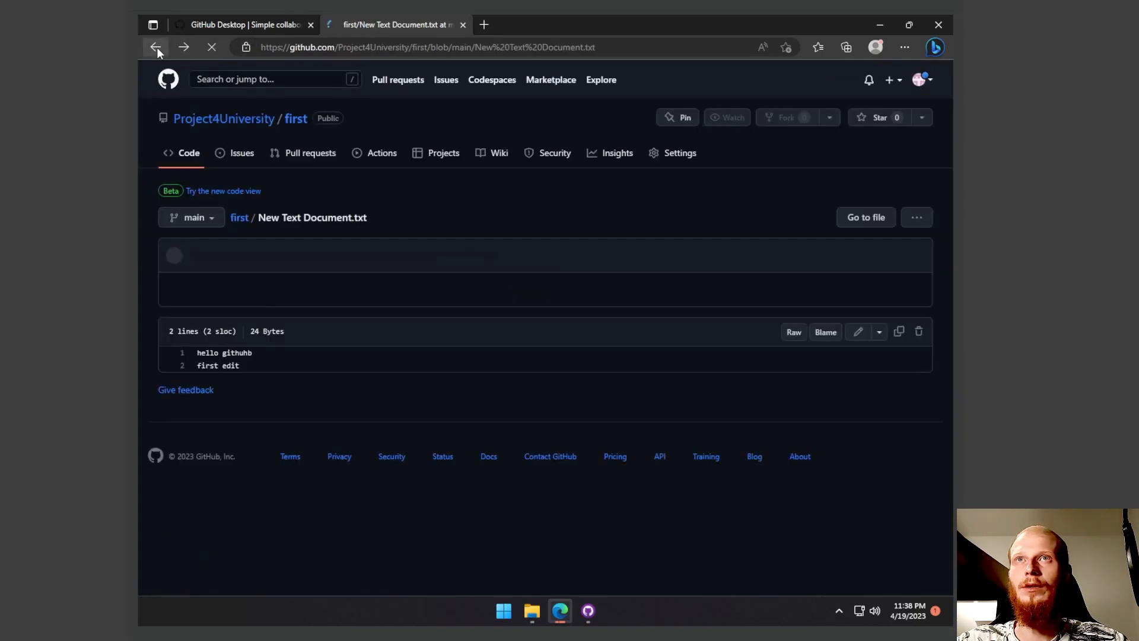
triple_click(235, 356)
left_click(336, 364)
- In the virtual machine's GitHub Desktop, fetch origin for the first repository and pull the remote commit
mouse_move(533, 612)
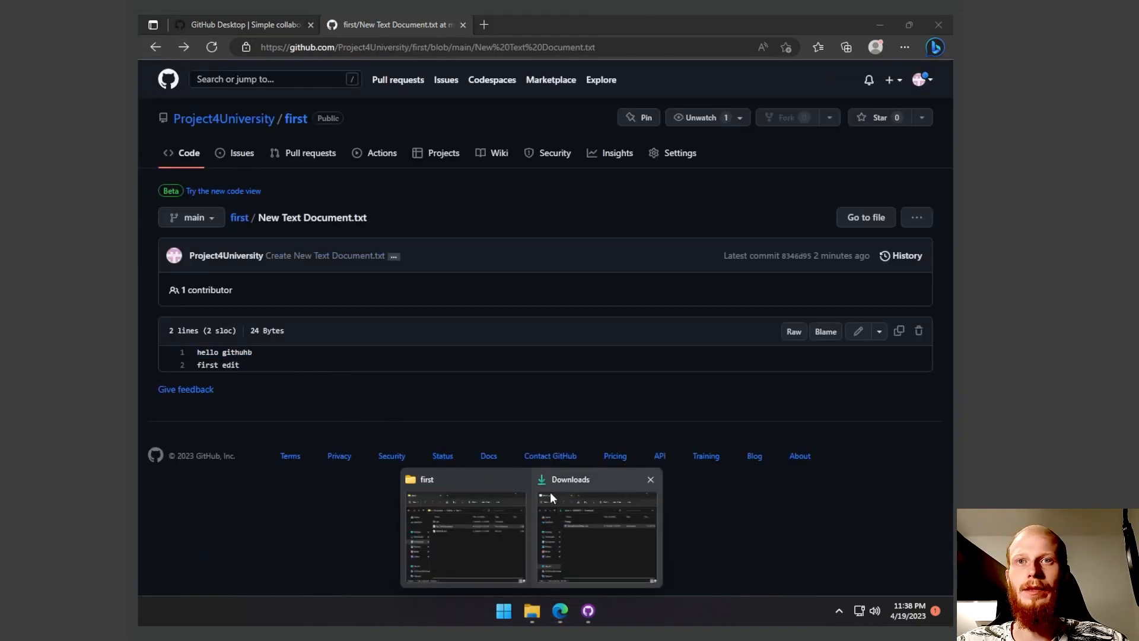
left_click(588, 610)
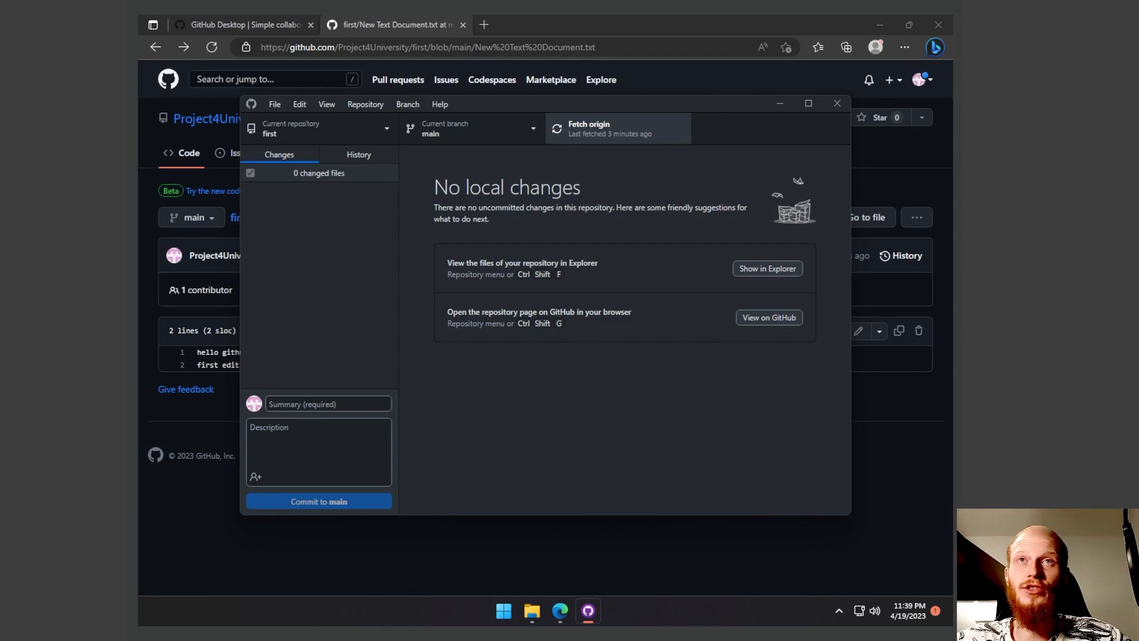
left_click(600, 130)
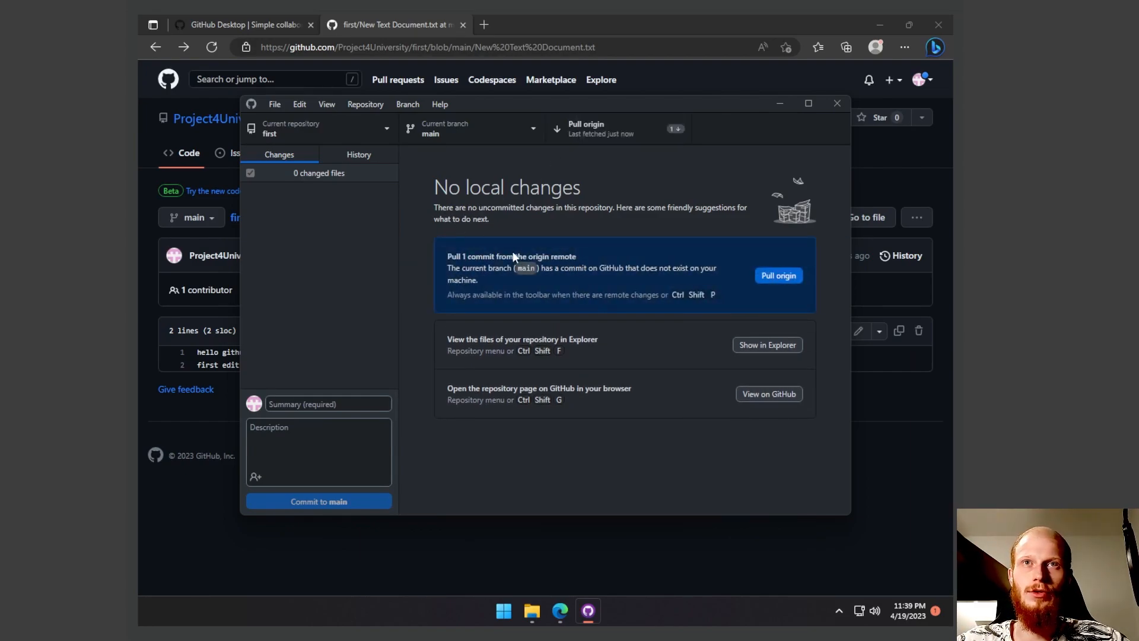
left_click(787, 276)
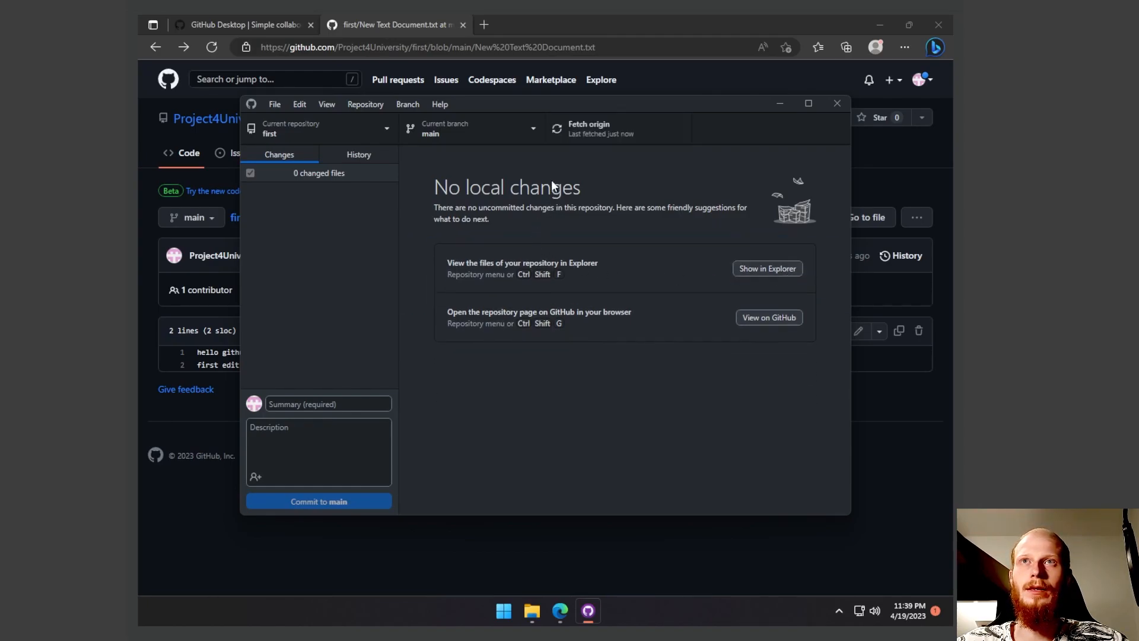
- Show the first repository's files in Explorer and open New Text Document for editing
right_click(307, 130)
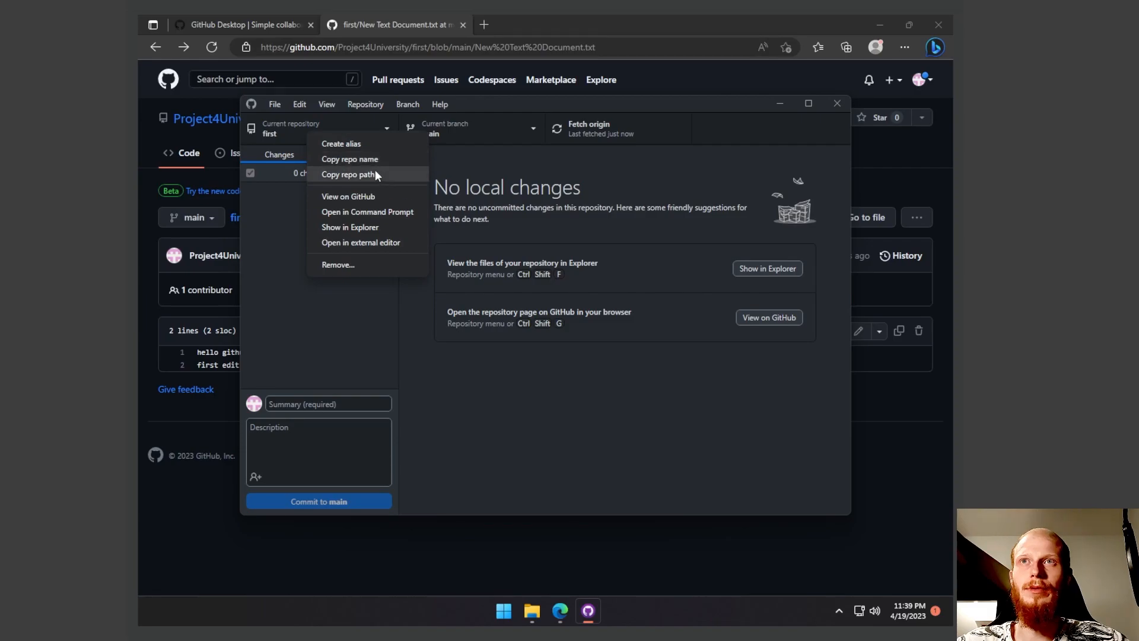
left_click(385, 229)
left_click(464, 266)
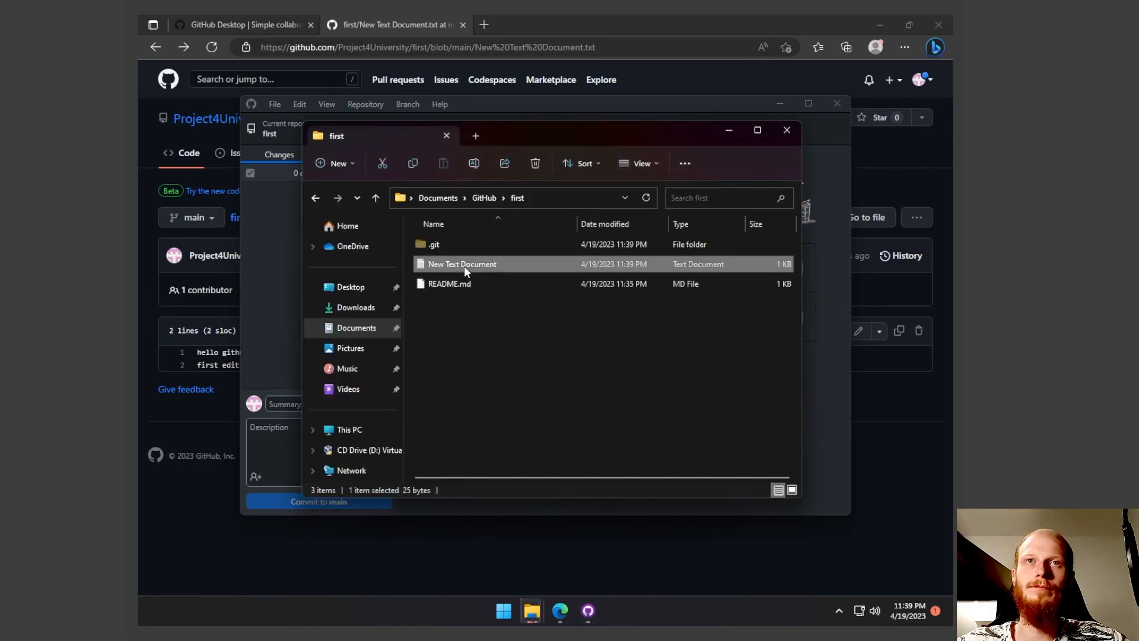
right_click(464, 265)
right_click(422, 261)
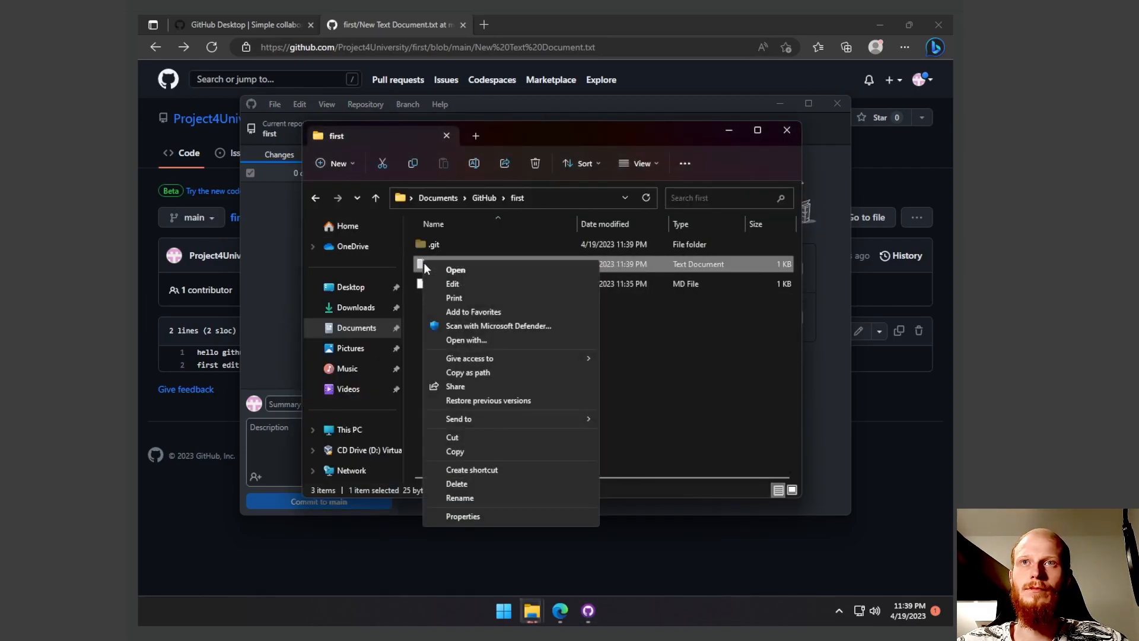
left_click(463, 284)
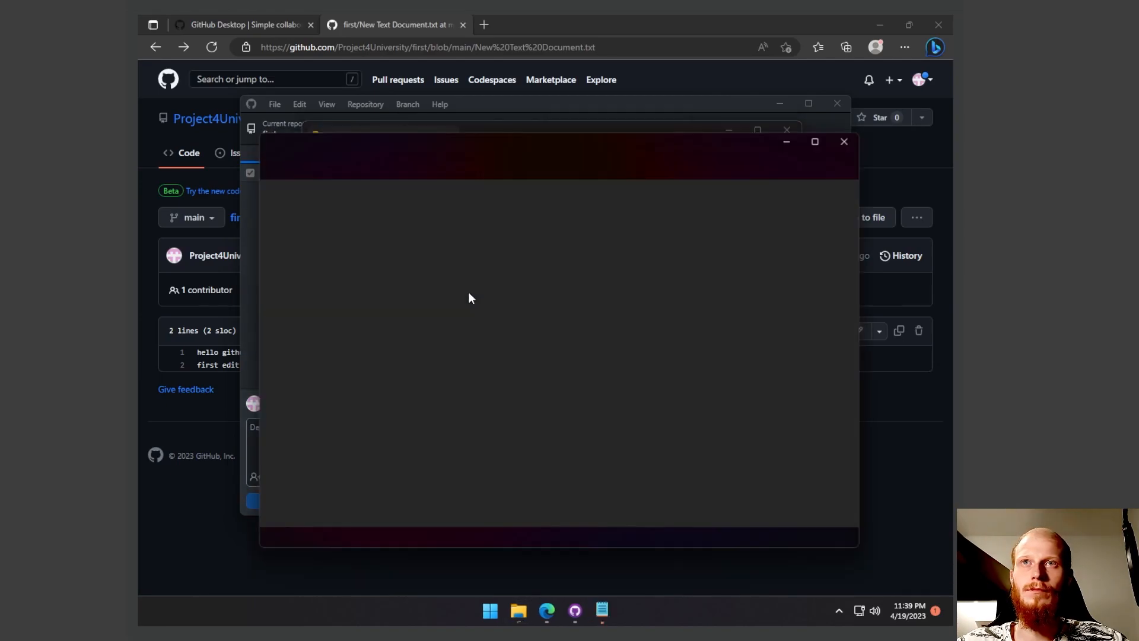
- Add "testing github" as a third line in New Text Document, save the file and close Notepad
left_click(361, 205)
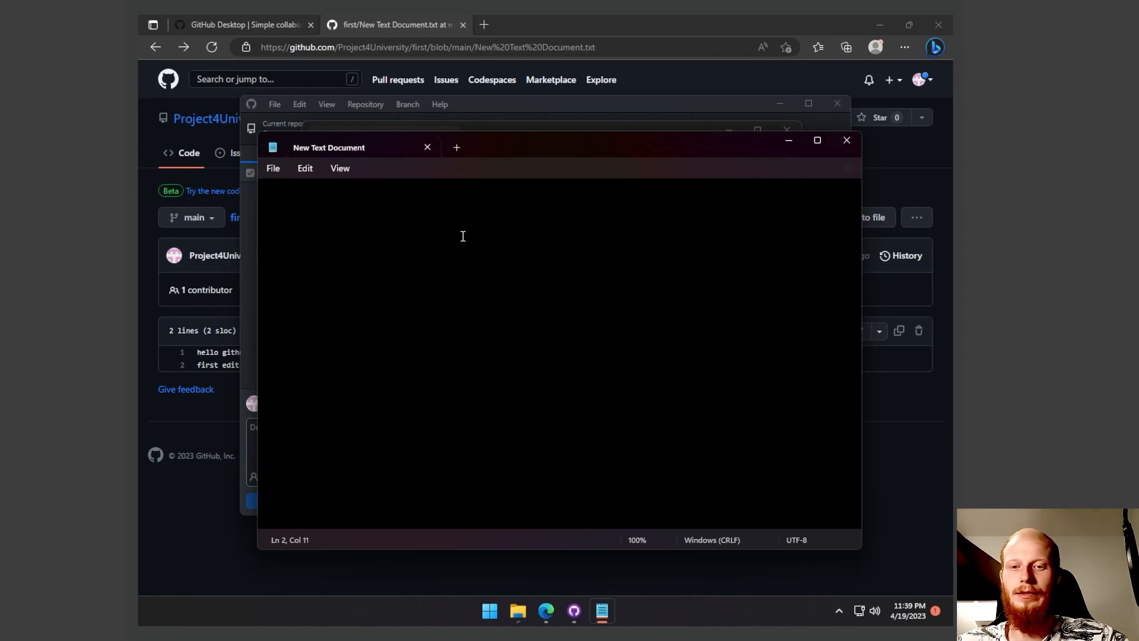
key("Return")
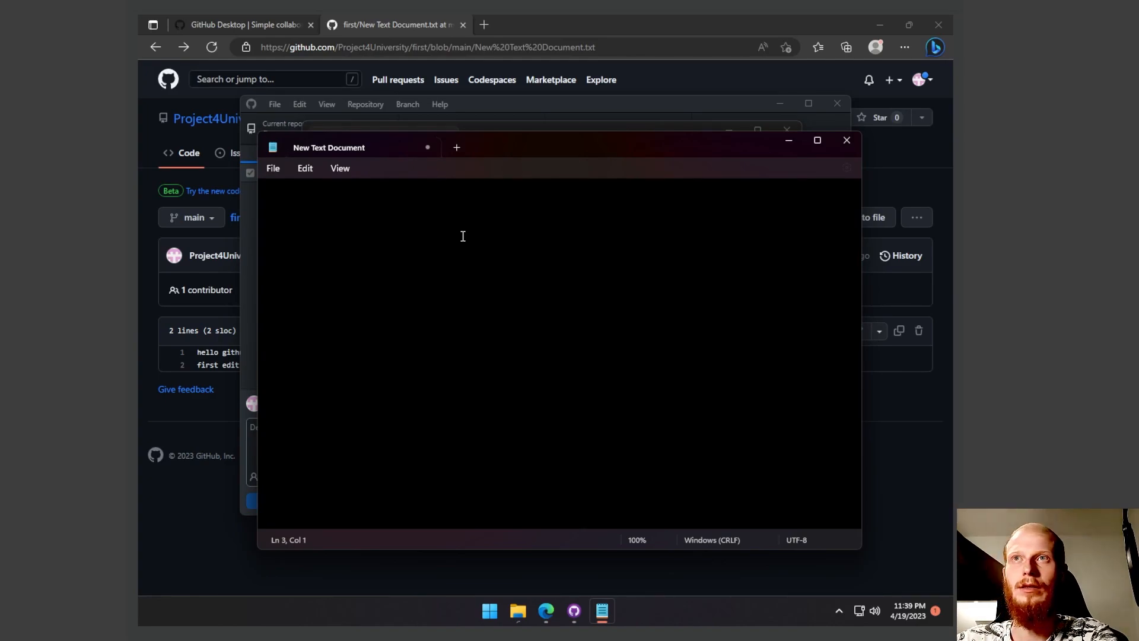
type("second ed")
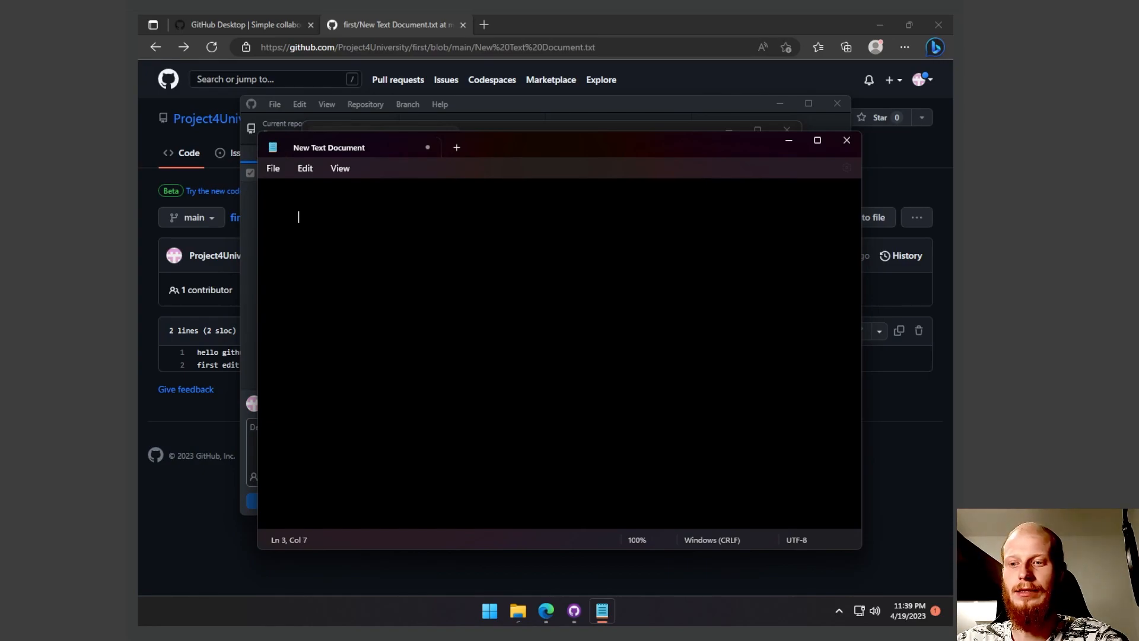
type("ition")
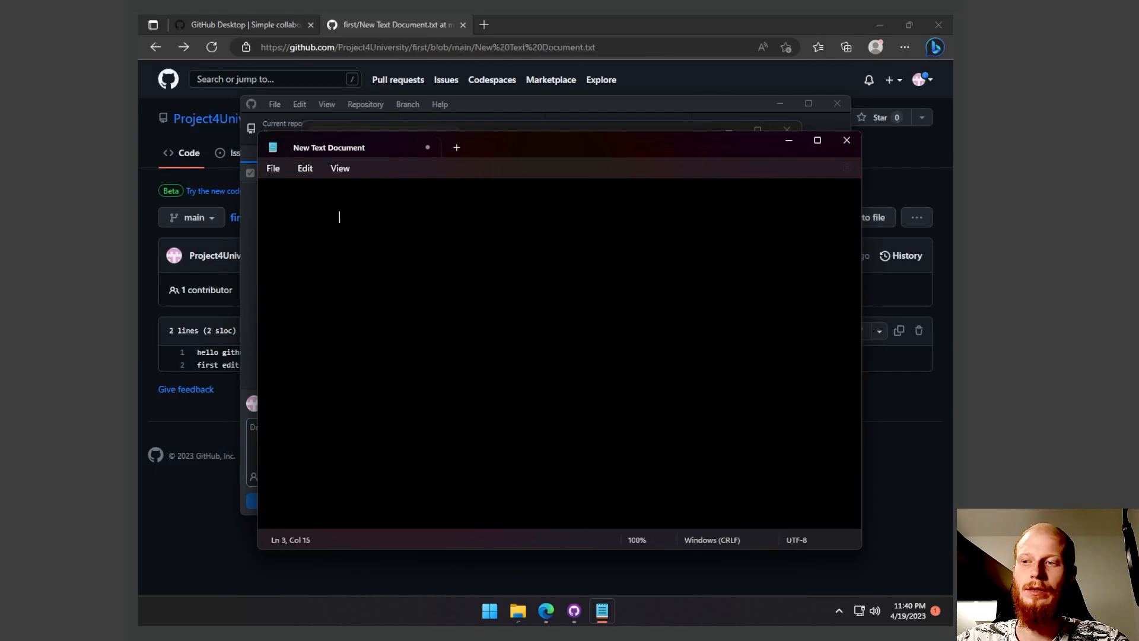
key("ctrl+s")
left_click(847, 141)
left_click(580, 348)
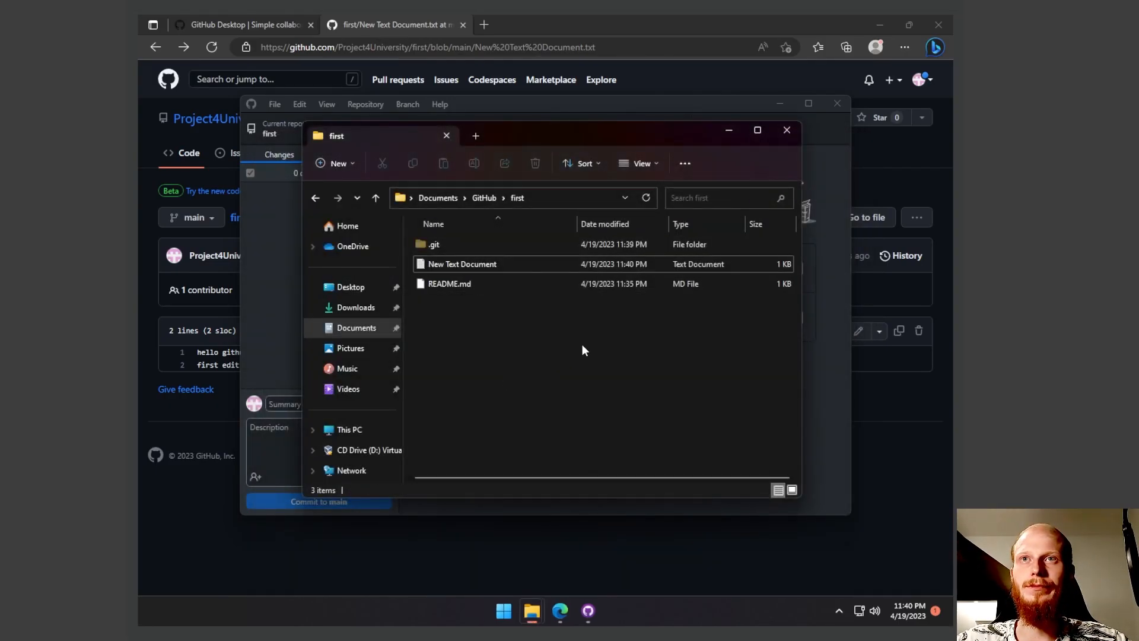
- Review the changed lines of New Text Document.txt in GitHub Desktop and commit them to main with the description "second edit"
left_click(832, 179)
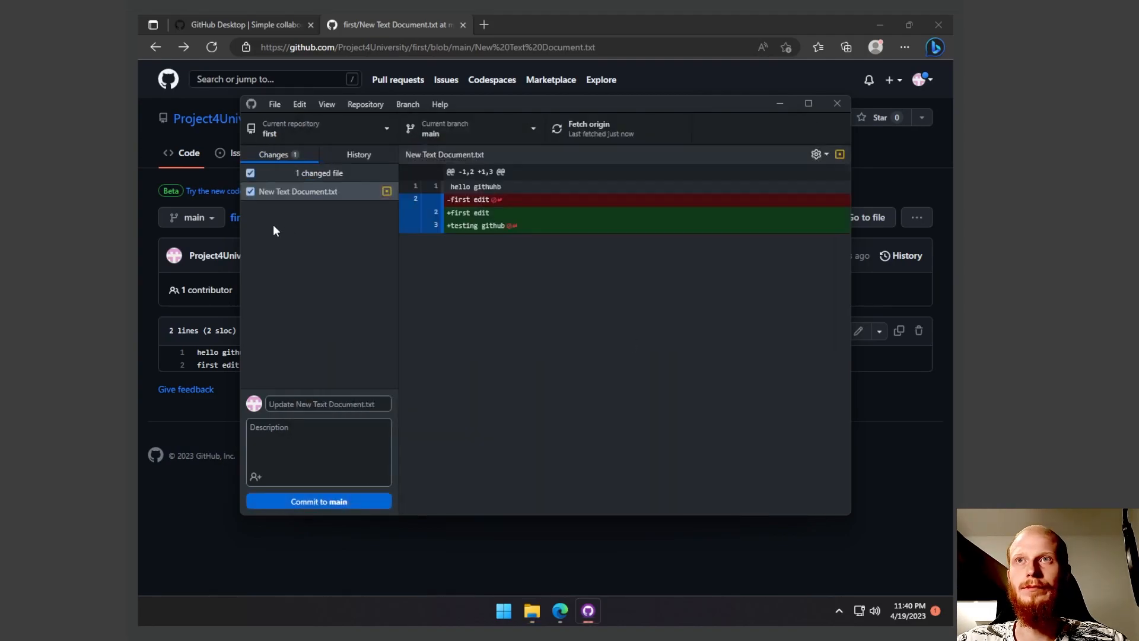
left_click_drag(506, 226, 436, 231)
triple_click(477, 225)
left_click(478, 226)
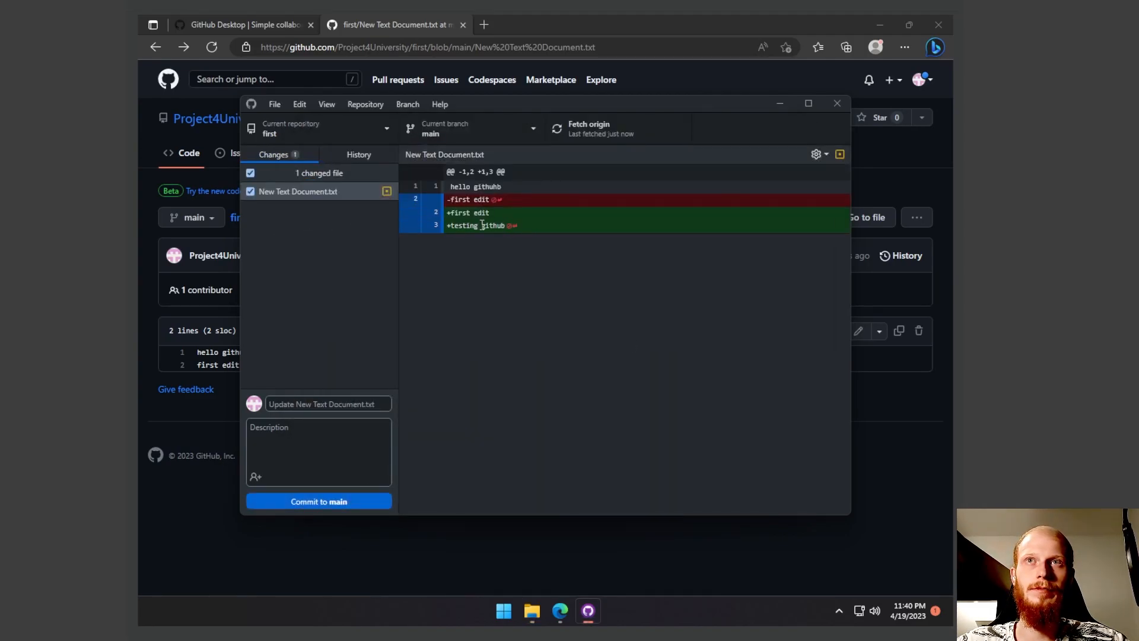
left_click(311, 438)
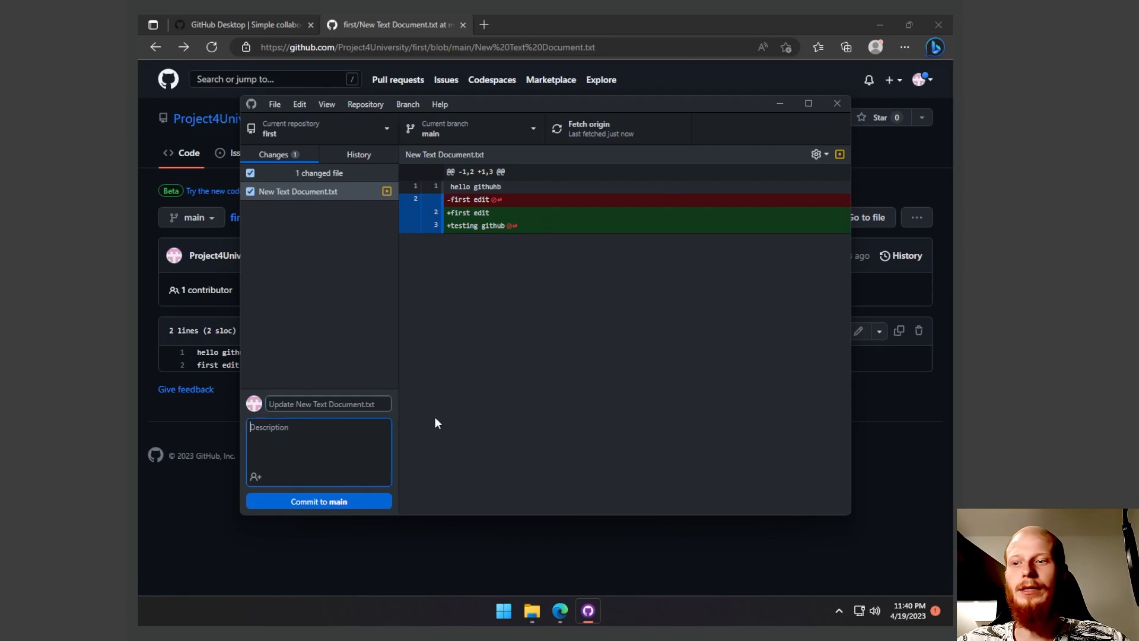
type("sec")
type("cond")
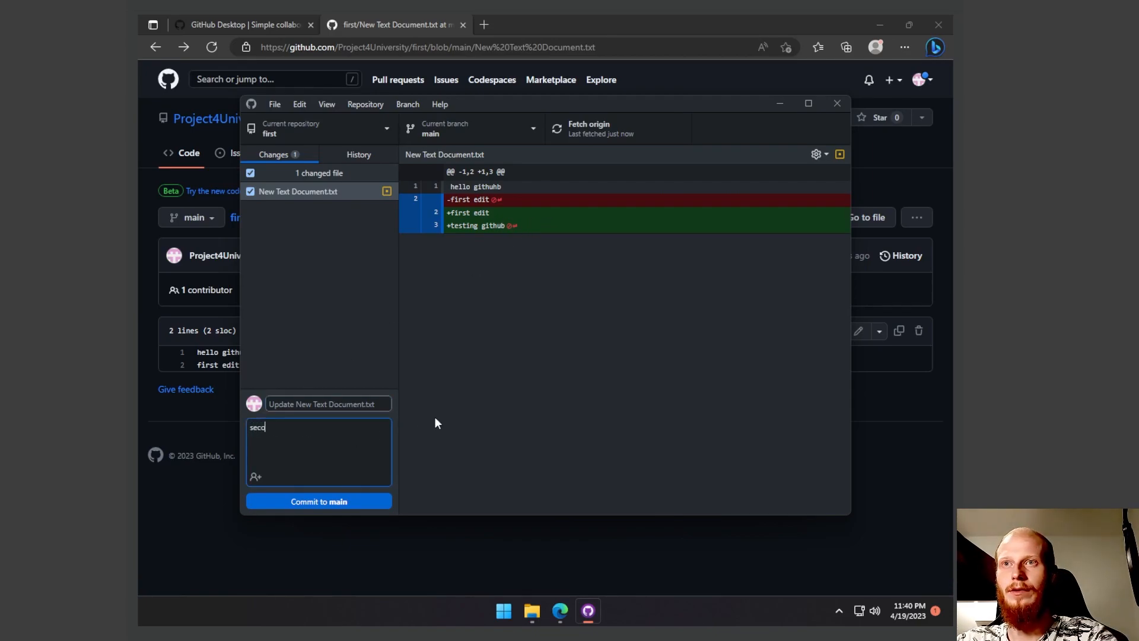
type(" edit")
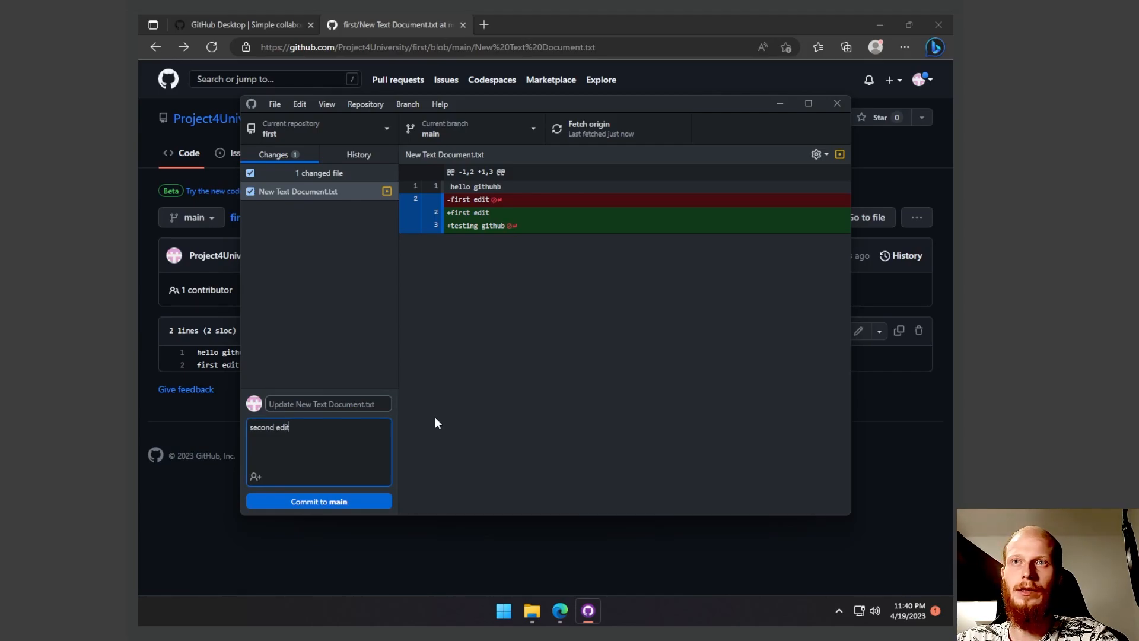
left_click(335, 501)
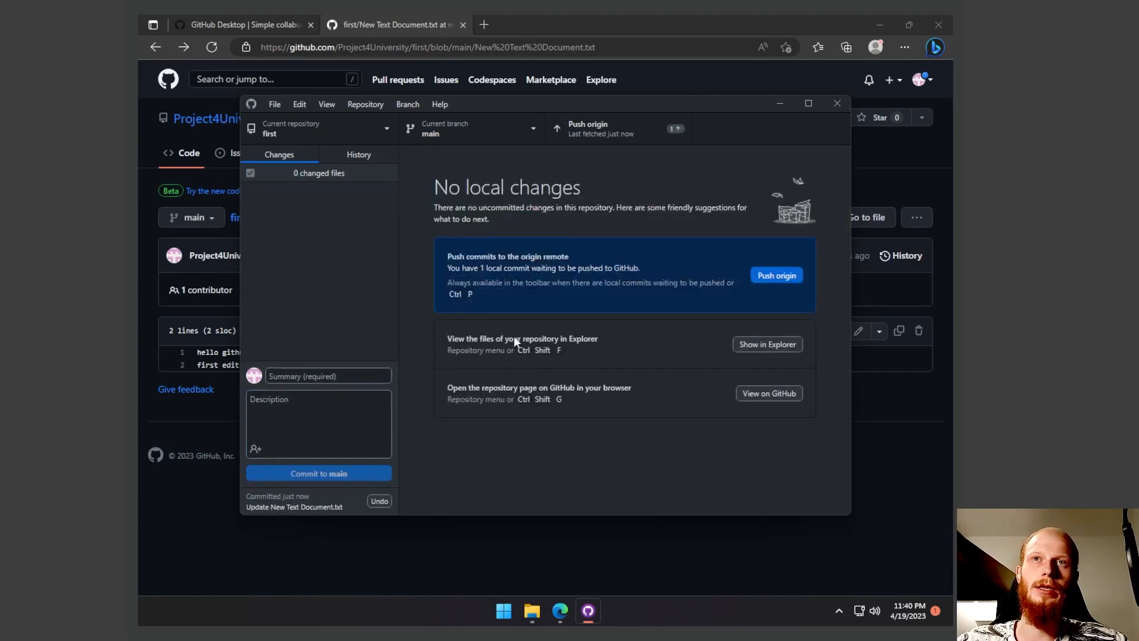
- Push the commit to origin and reload New Text Document.txt on GitHub to check its third line
left_click(593, 133)
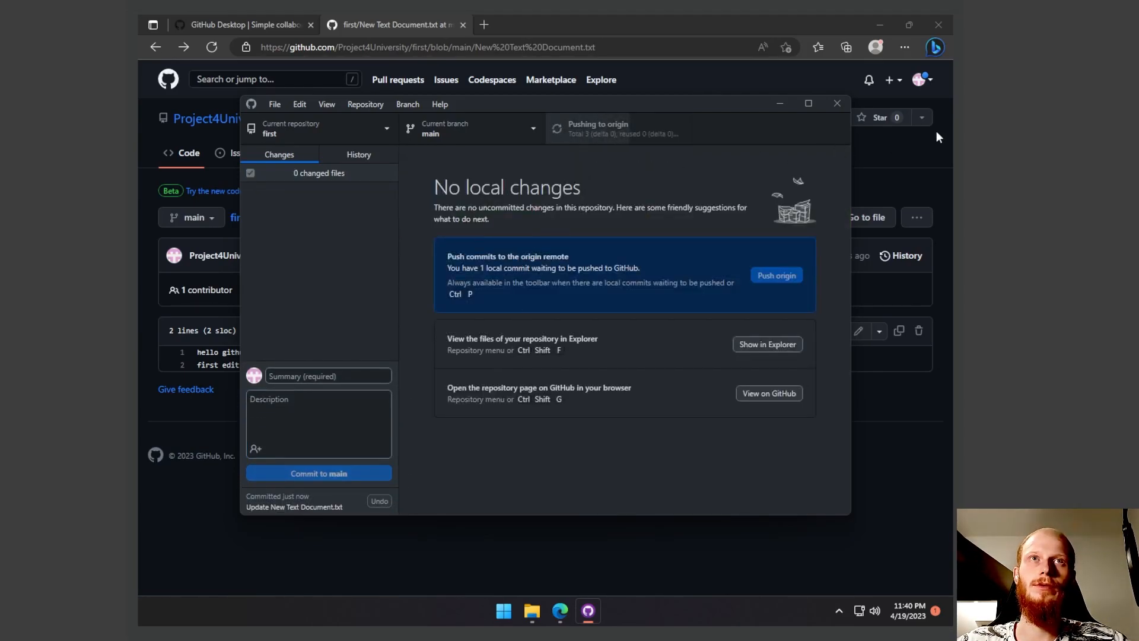
left_click(885, 159)
key("F5")
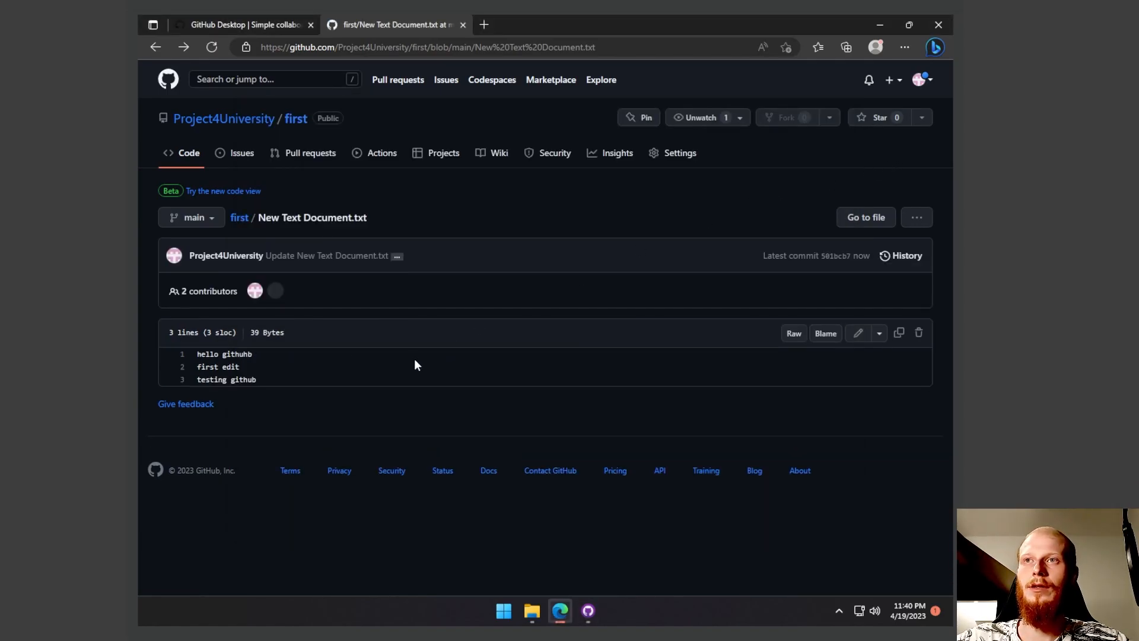
triple_click(248, 382)
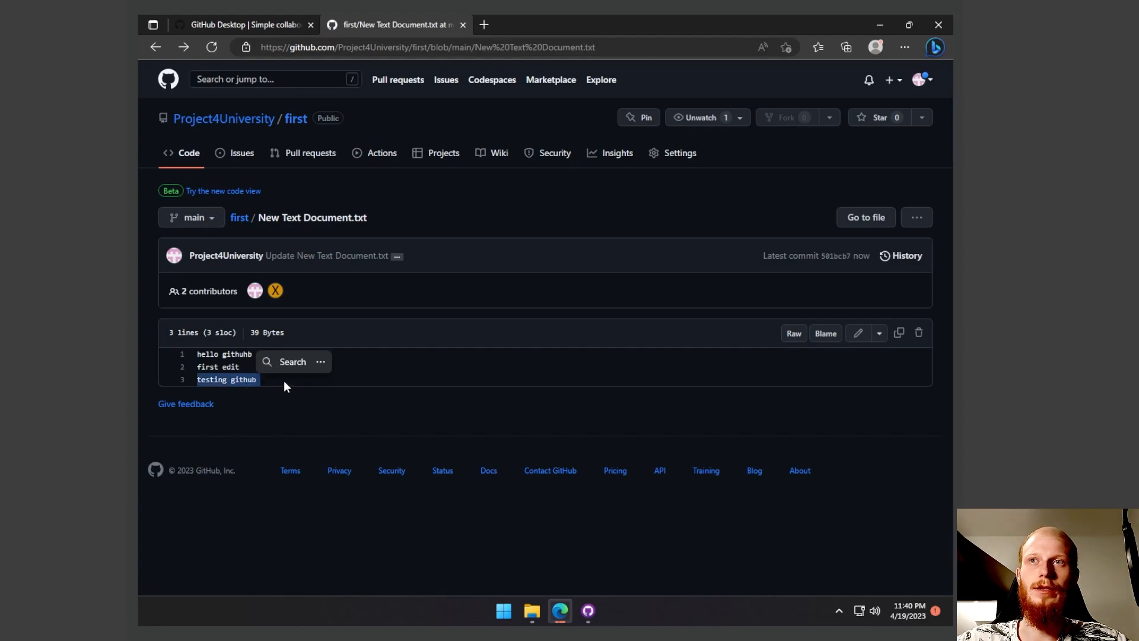
left_click(452, 367)
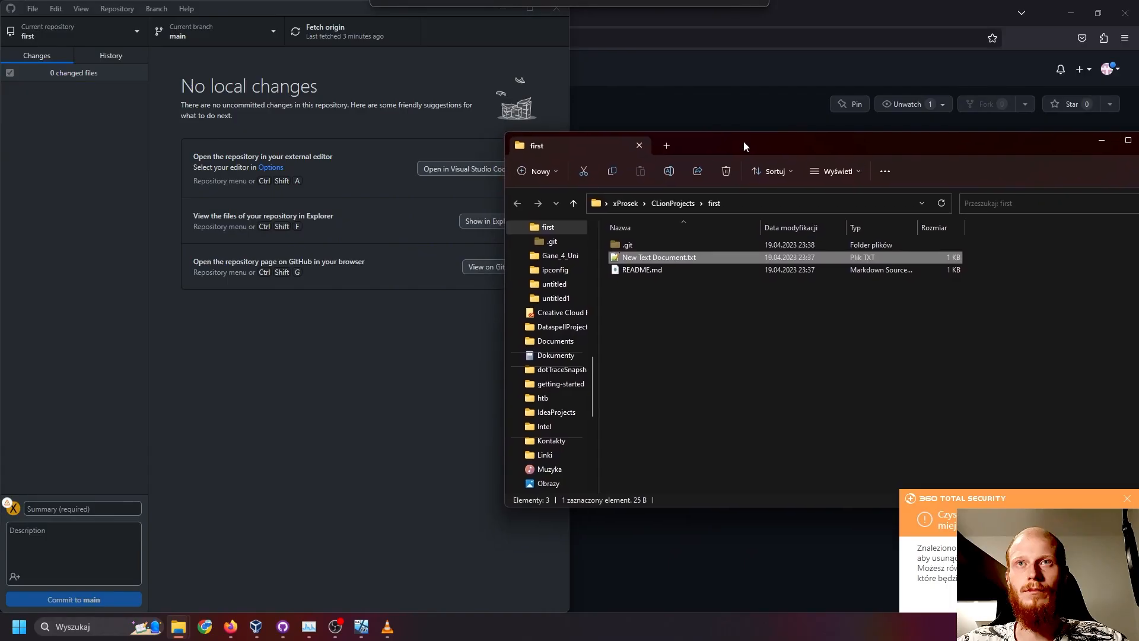
- On the host computer, open the local New Text Document.txt to check its lines and close it
double_click(641, 261)
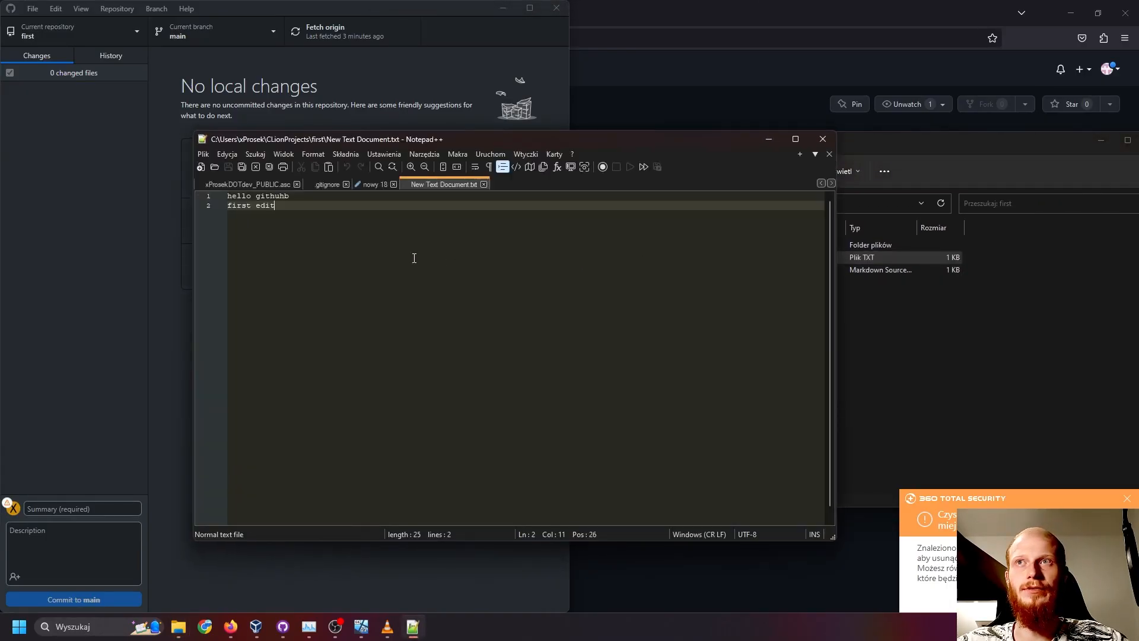
key("ctrl+a")
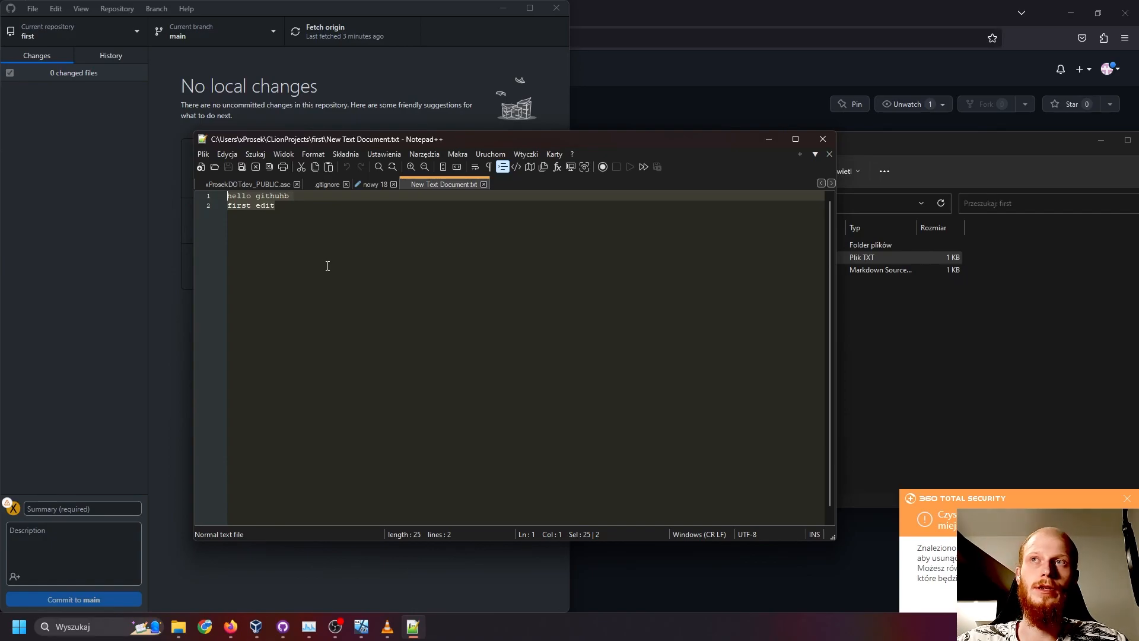
left_click(823, 139)
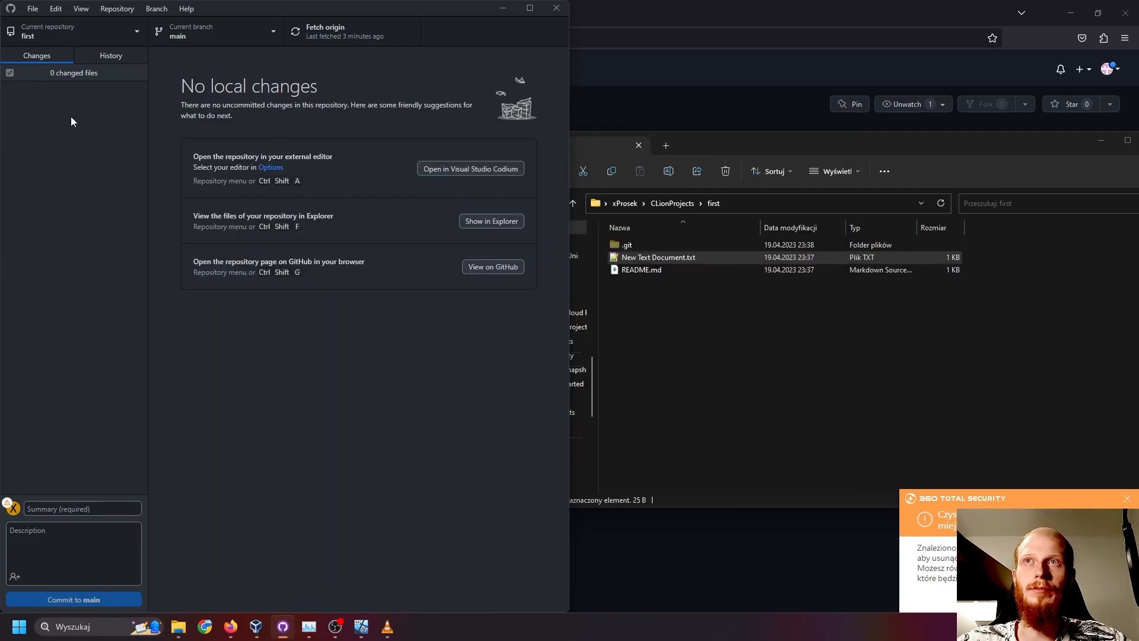
- Fetch origin and pull the remote commit on the host computer, and reopen New Text Document.txt to check its updated lines
left_click(316, 41)
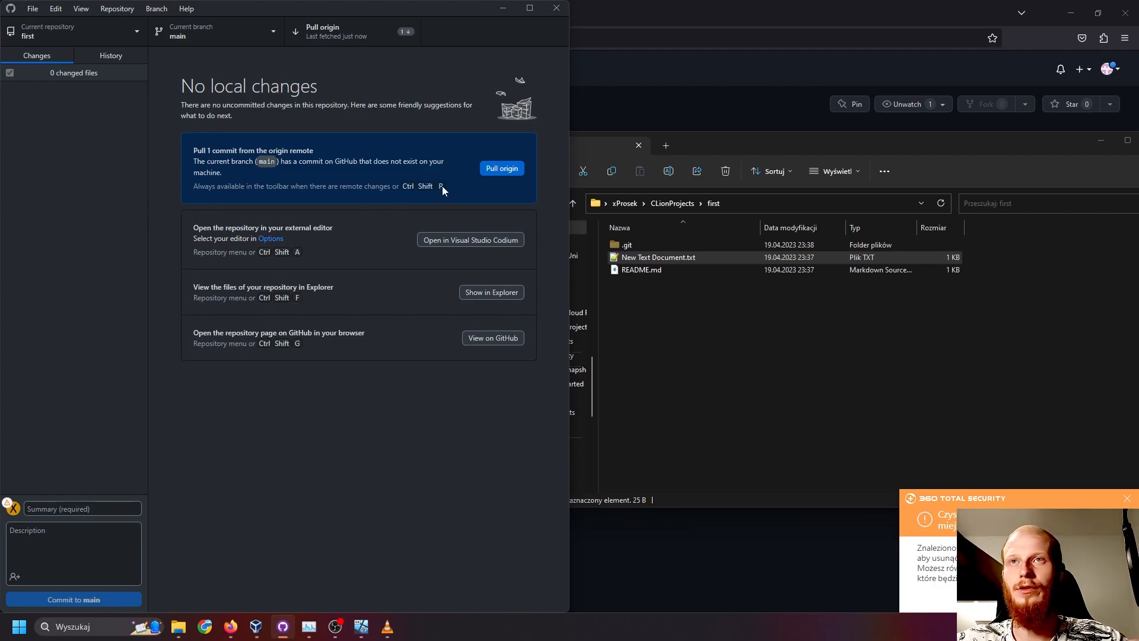
key("ctrl+shift+p")
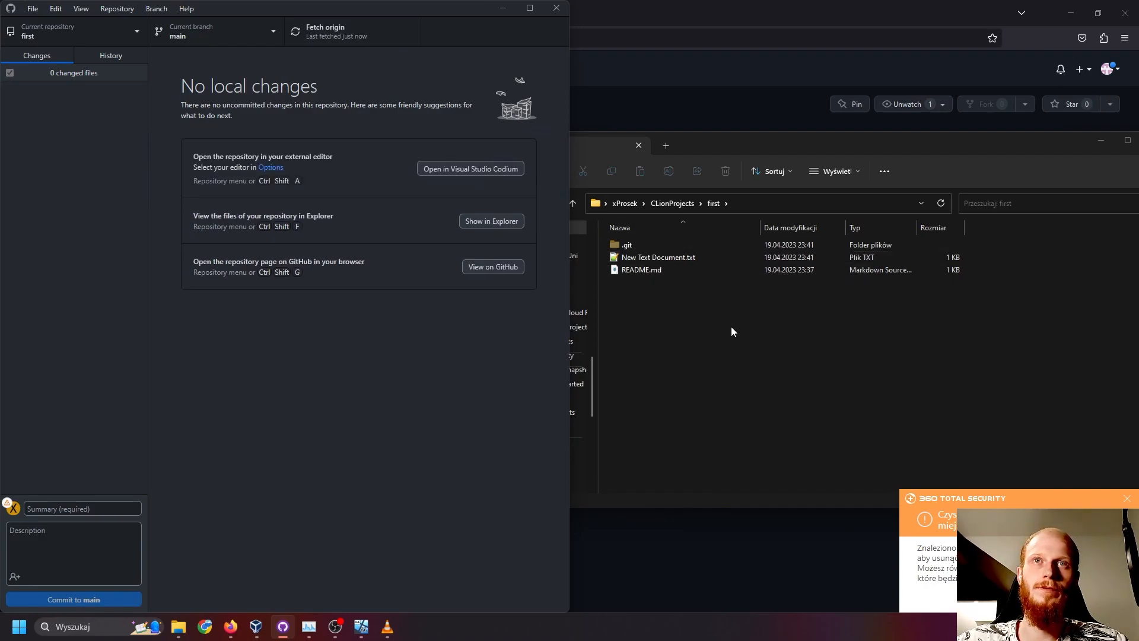
left_click(668, 258)
double_click(667, 258)
left_click_drag(442, 290, 170, 199)
left_click(208, 214)
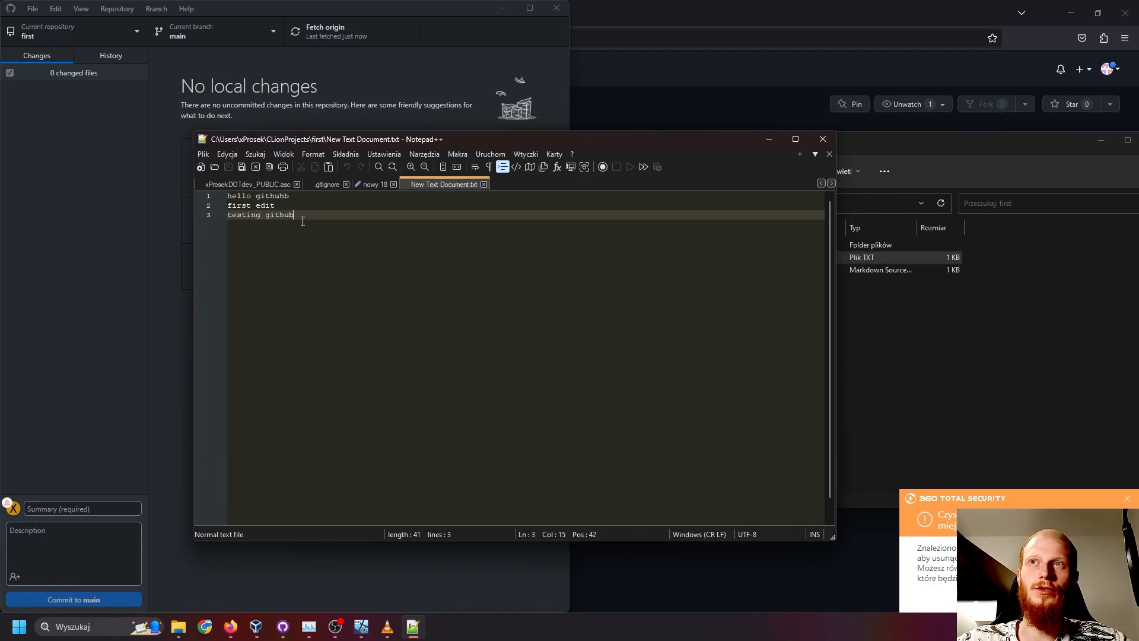
left_click(351, 219)
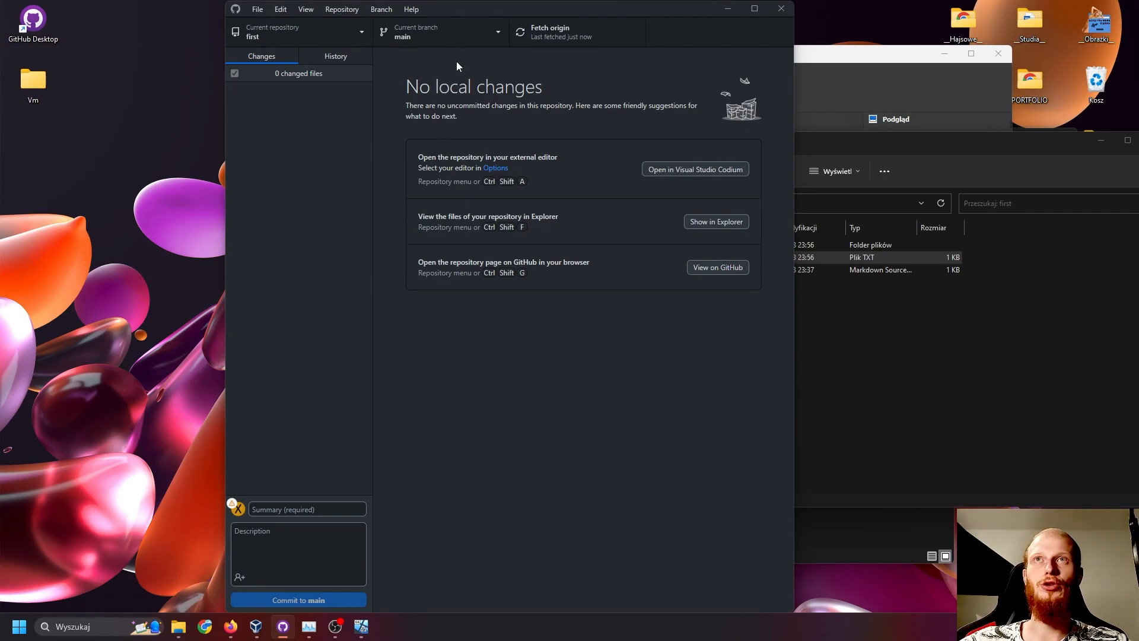
- Create a branch named UniVersion from main in the first repository and publish it to GitHub
left_click(454, 34)
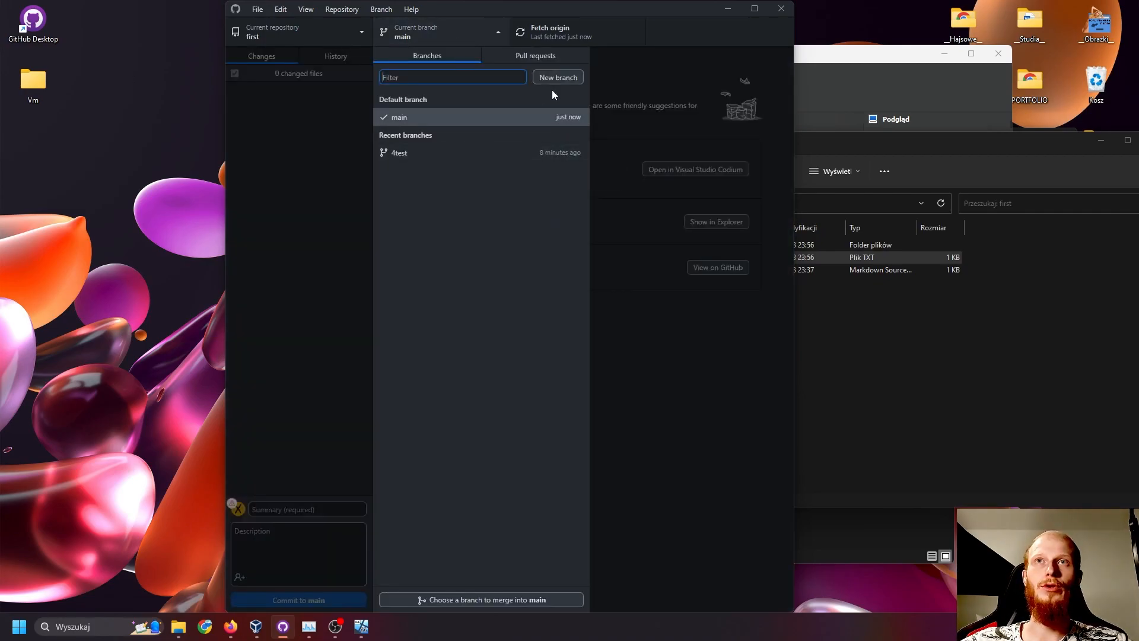
left_click(565, 78)
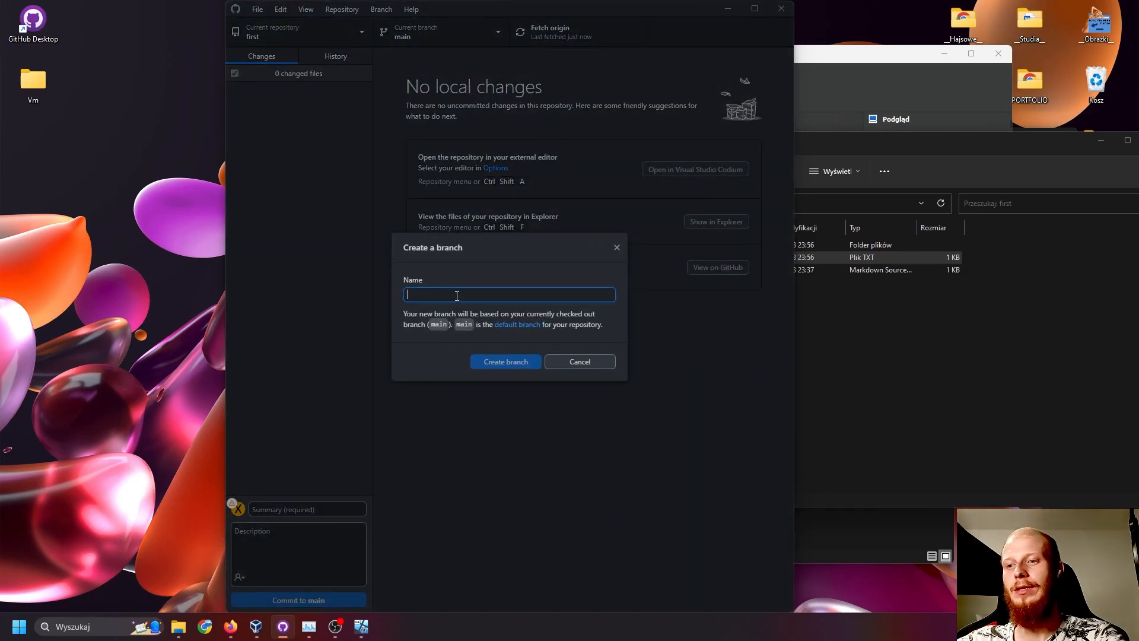
type("Uni")
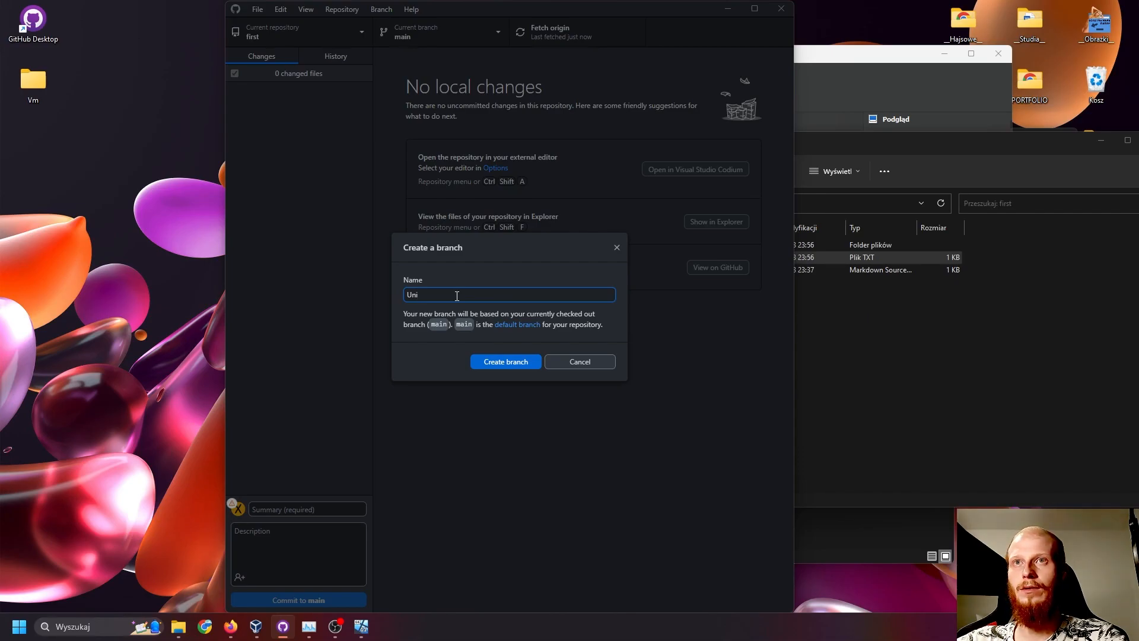
type("Version")
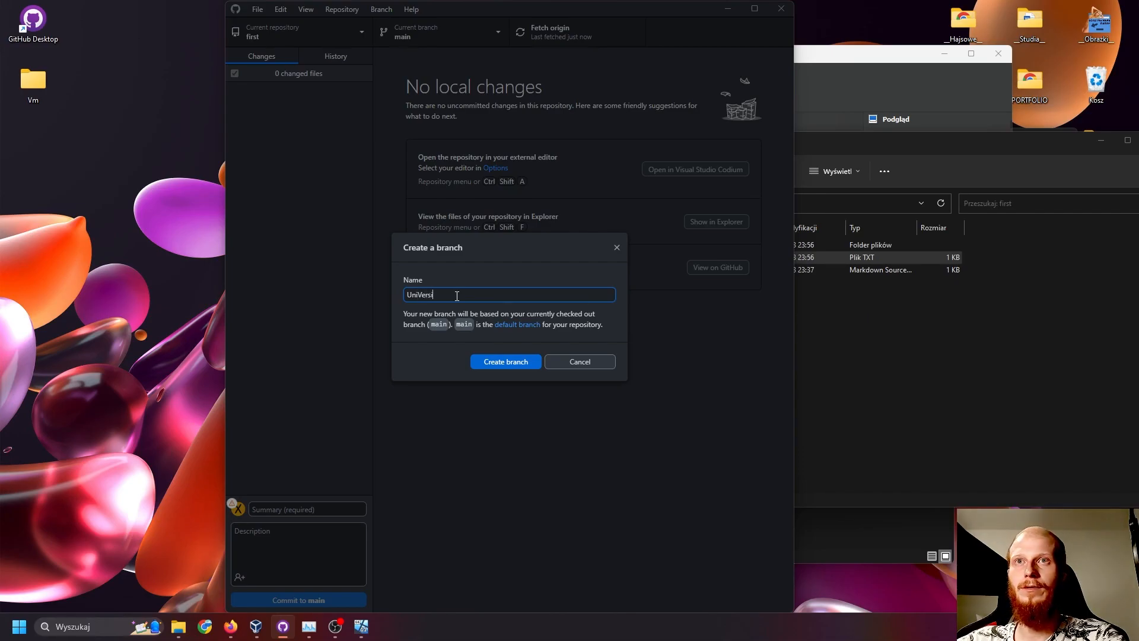
left_click(503, 362)
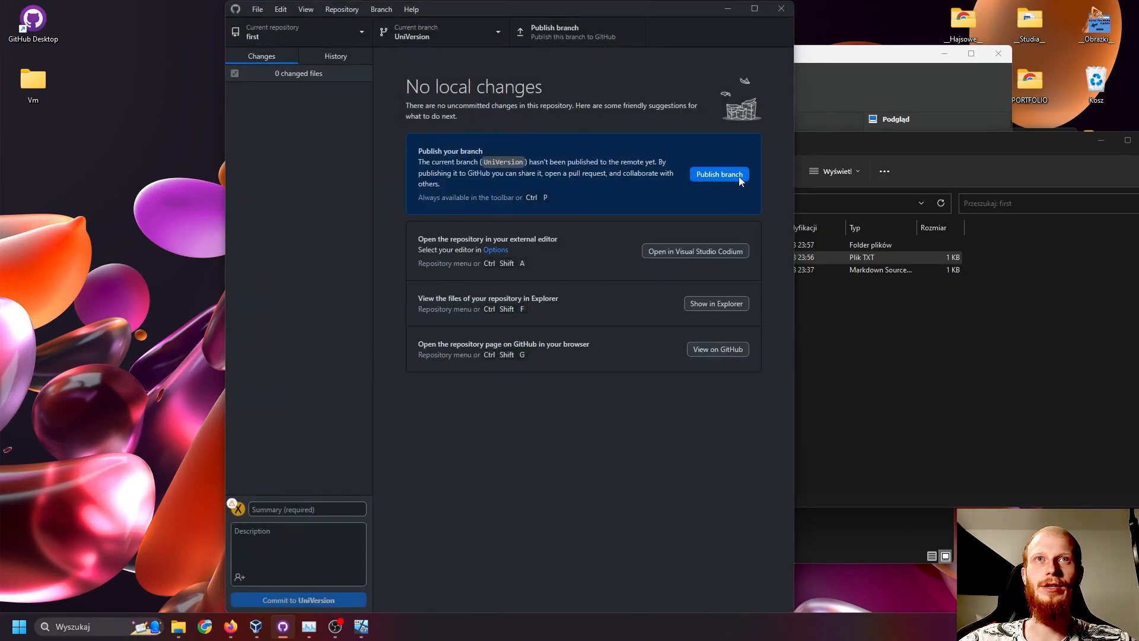
left_click(735, 175)
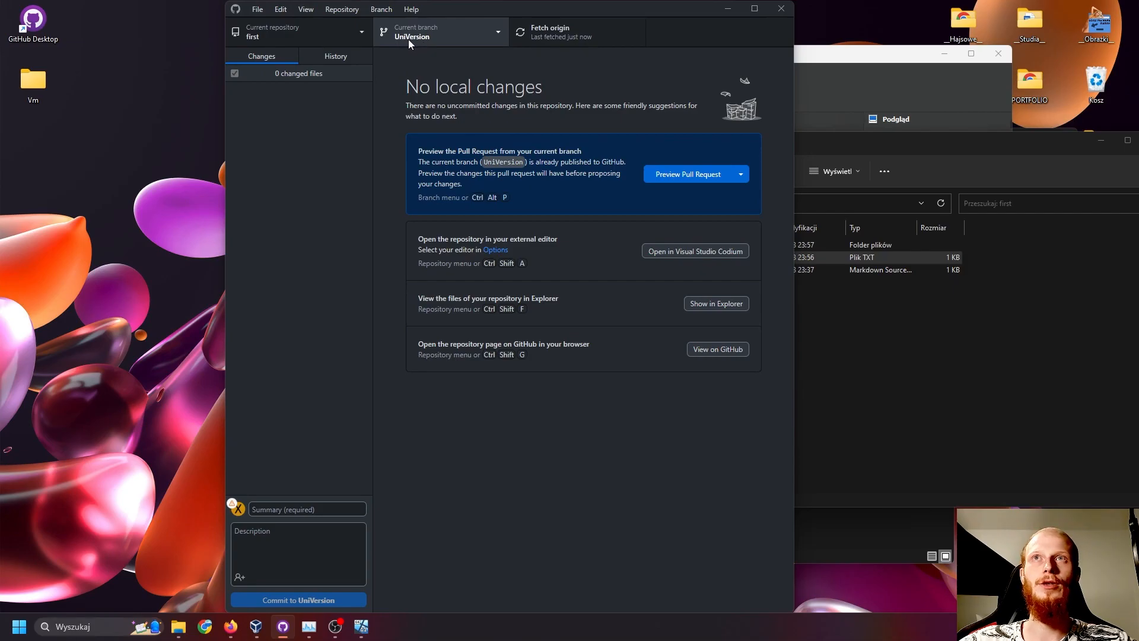
- Create a new text document named test.txt in the first repository's folder in Explorer
left_click(889, 411)
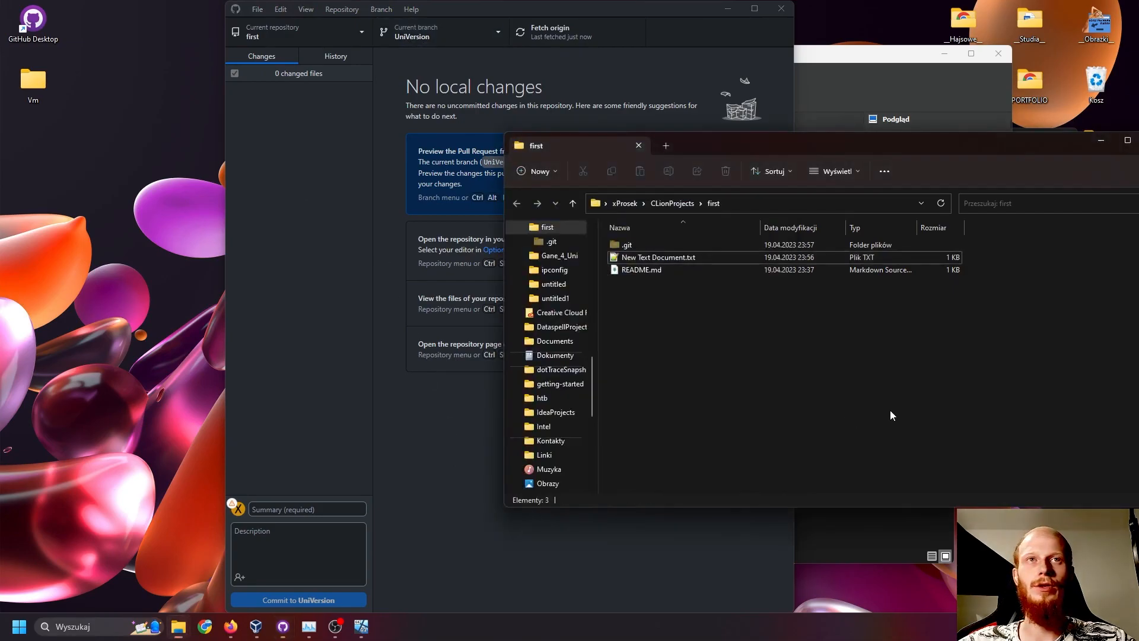
right_click(656, 315)
mouse_move(708, 407)
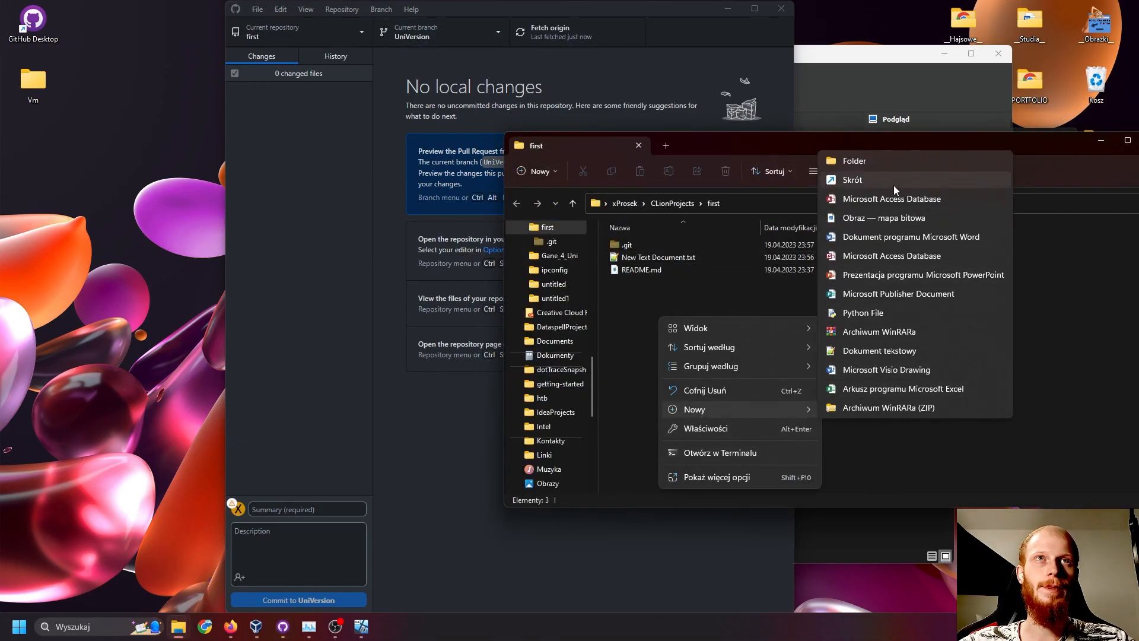
left_click(896, 354)
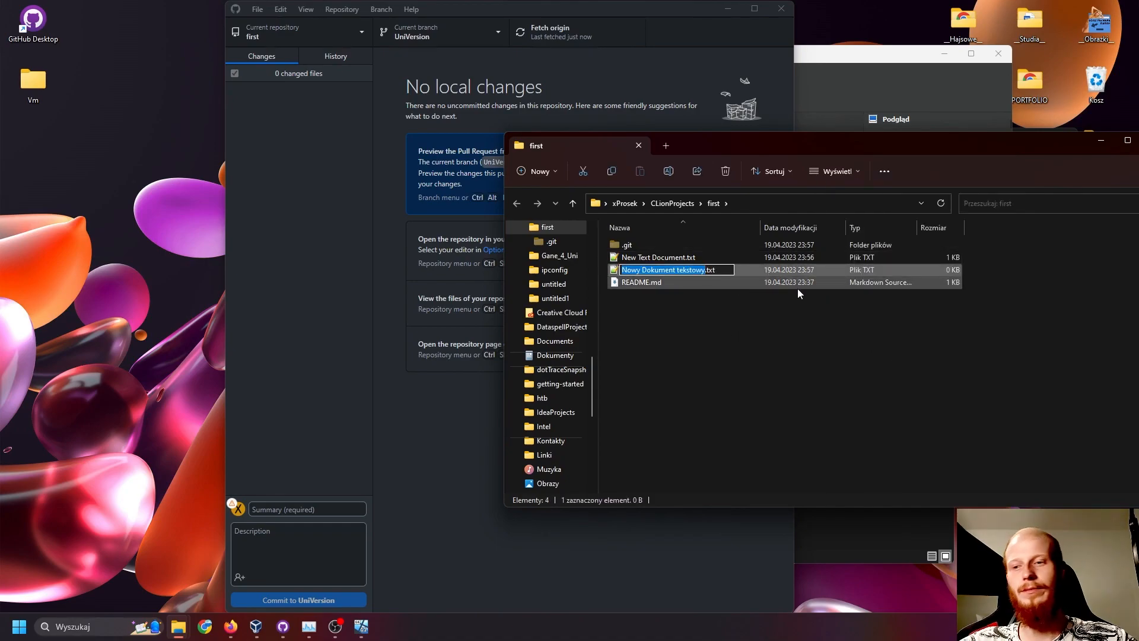
type("test")
key("Return")
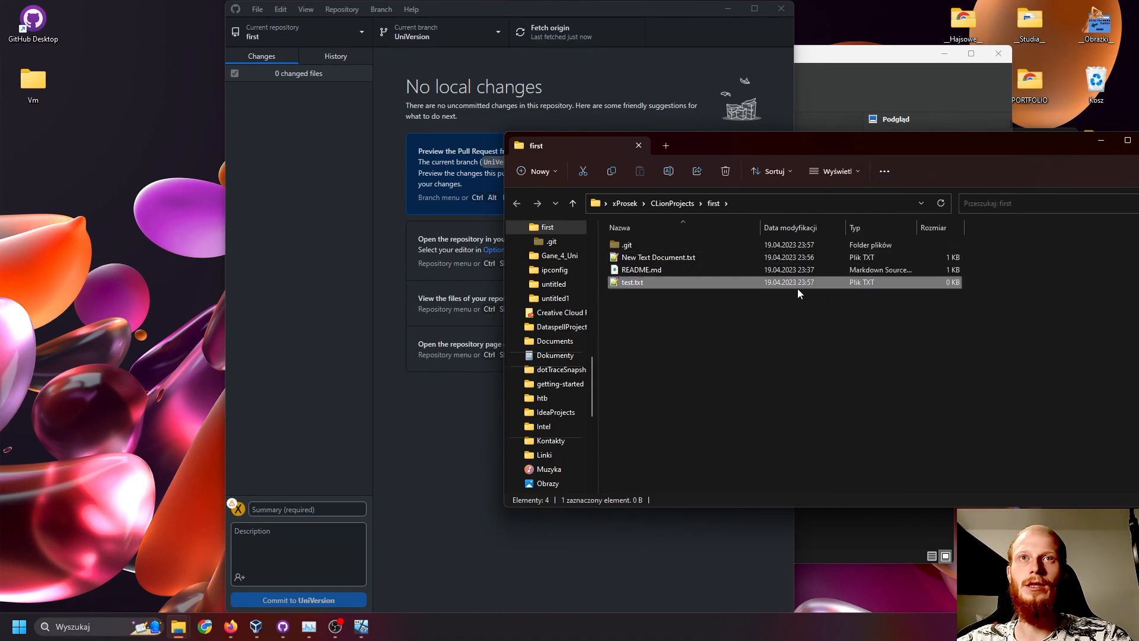
- Enter "hdsuyahduashduashdsu" in test.txt, save and close it, and view the change in GitHub Desktop
double_click(797, 289)
type("hdsuyahduashduashdsu")
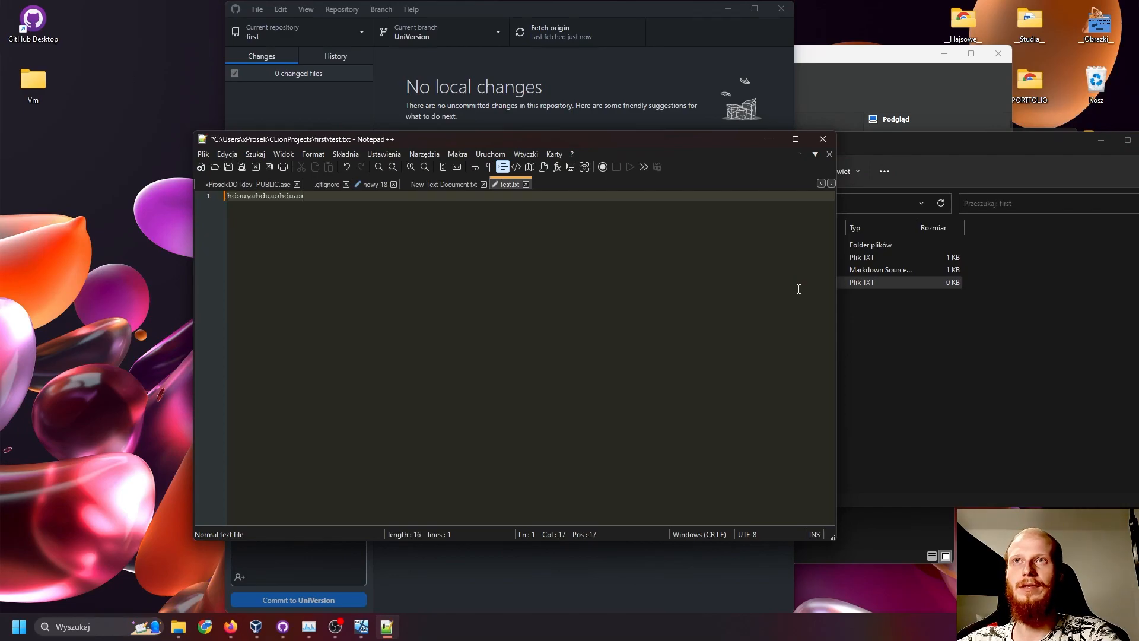
left_click(823, 138)
left_click(332, 240)
left_click(303, 512)
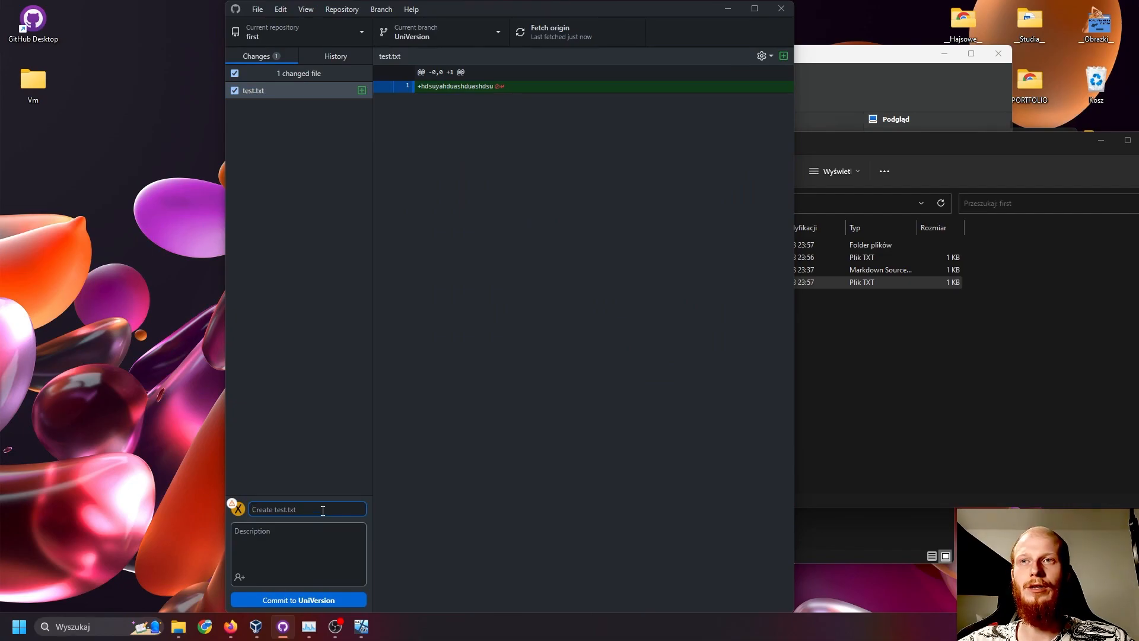
- Correct the first line of New Text Document.txt to "hello github", save and close it, and return to GitHub Desktop
left_click(943, 380)
left_click(680, 260)
double_click(680, 259)
left_click(318, 225)
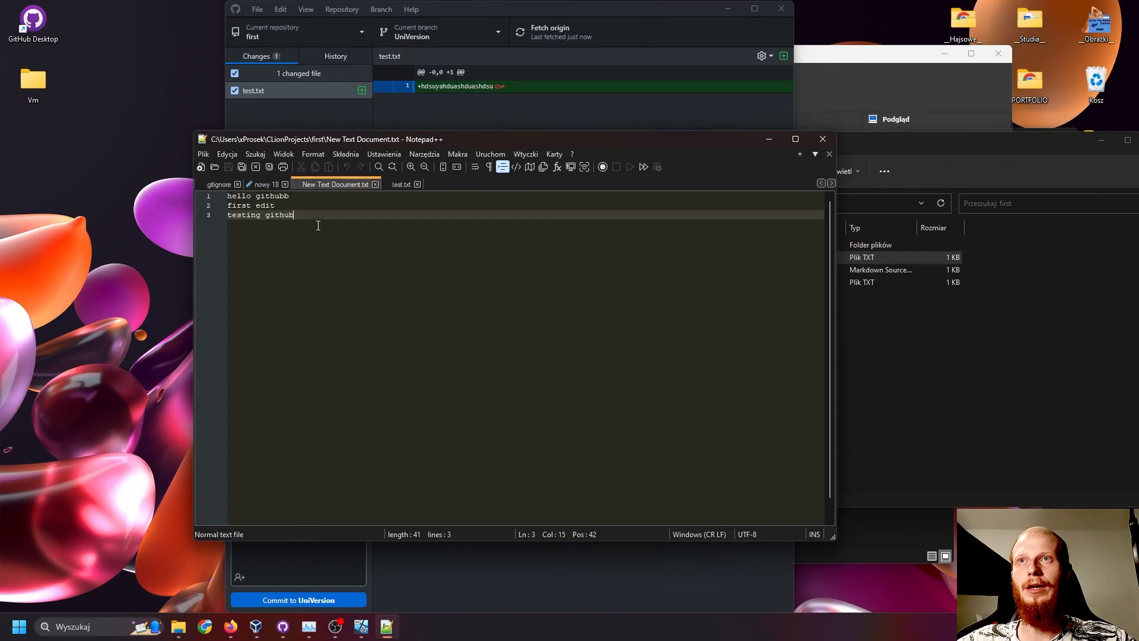
left_click(293, 197)
key("BackSpace")
key("ctrl+s")
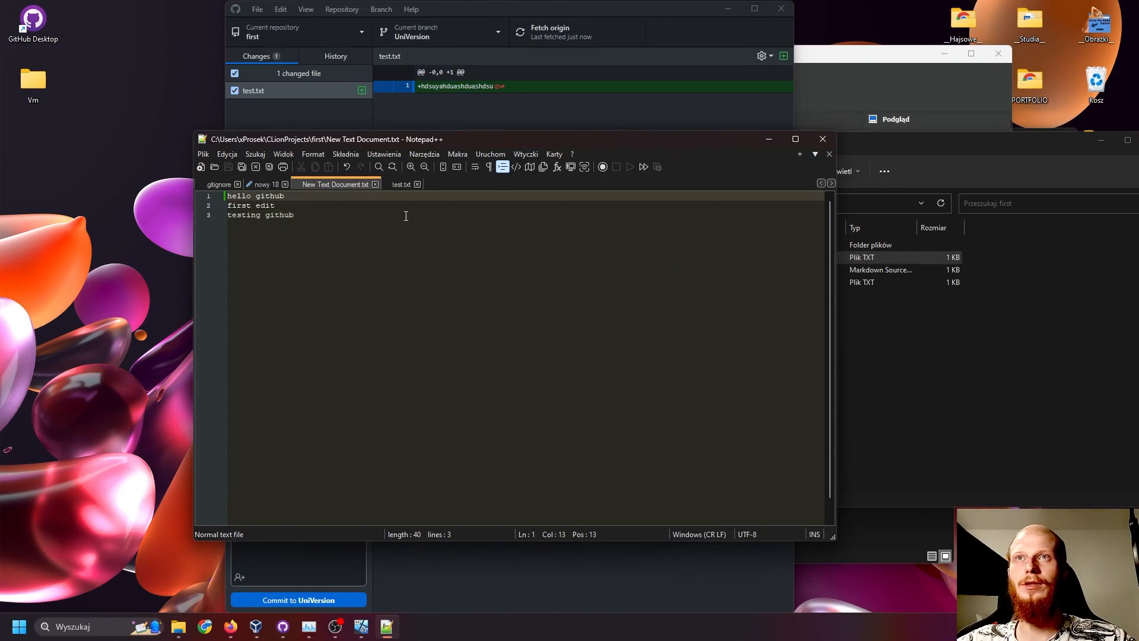
left_click(824, 139)
left_click(383, 155)
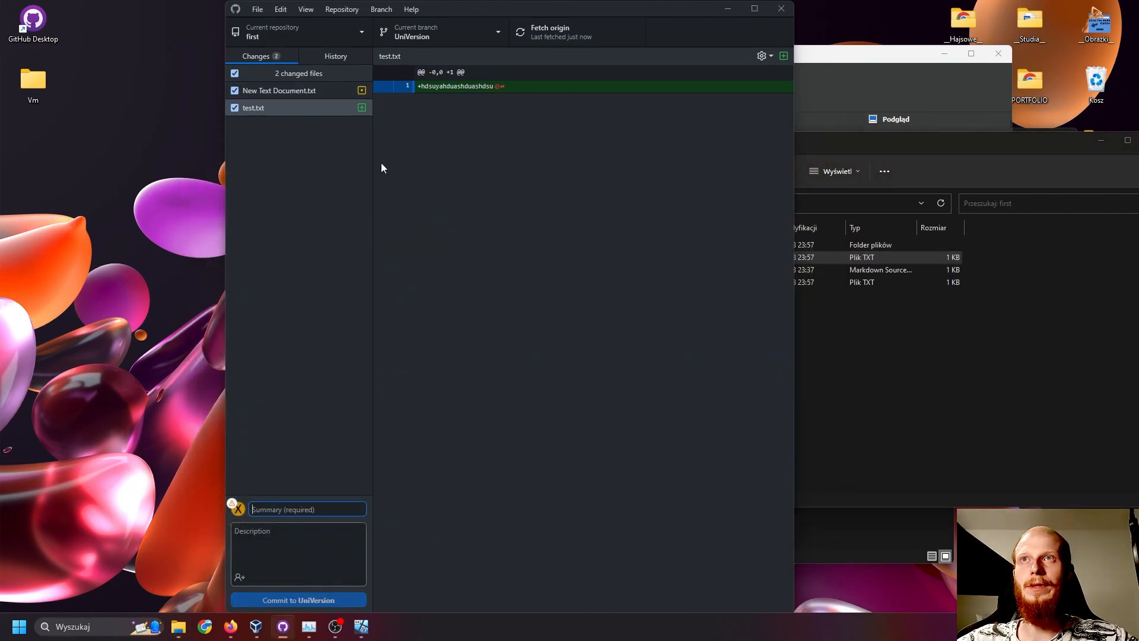
- Commit both changed files to UniVersion with the summary "update" and description "sample", and push the commit to origin
left_click(301, 509)
type("update")
key("Tab")
type("sample")
left_click(346, 380)
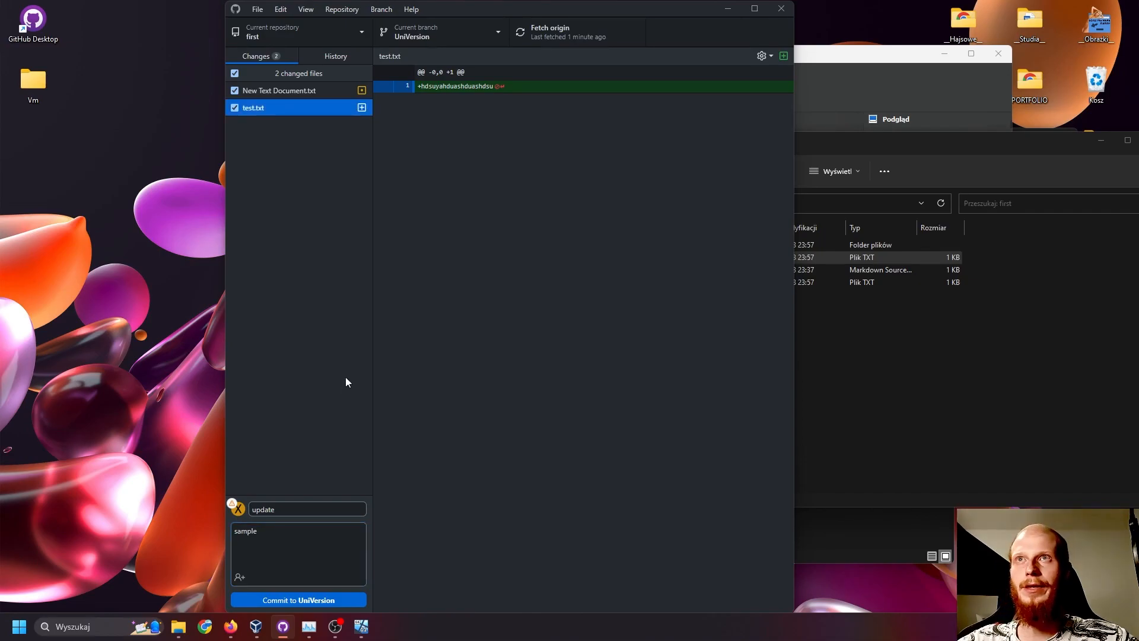
left_click(299, 600)
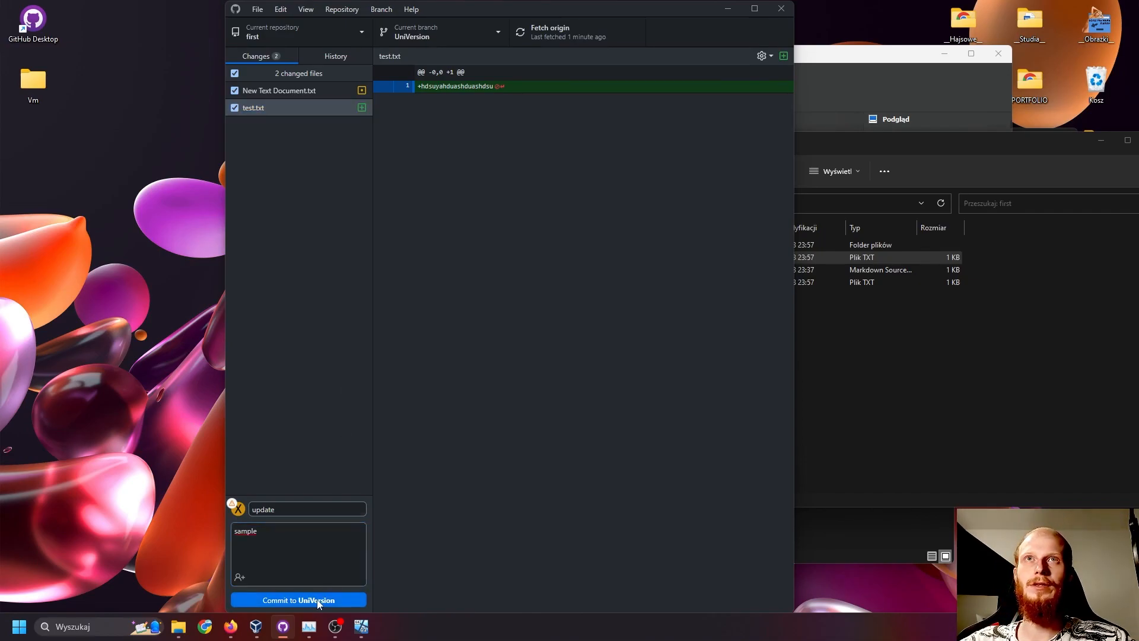
left_click(587, 31)
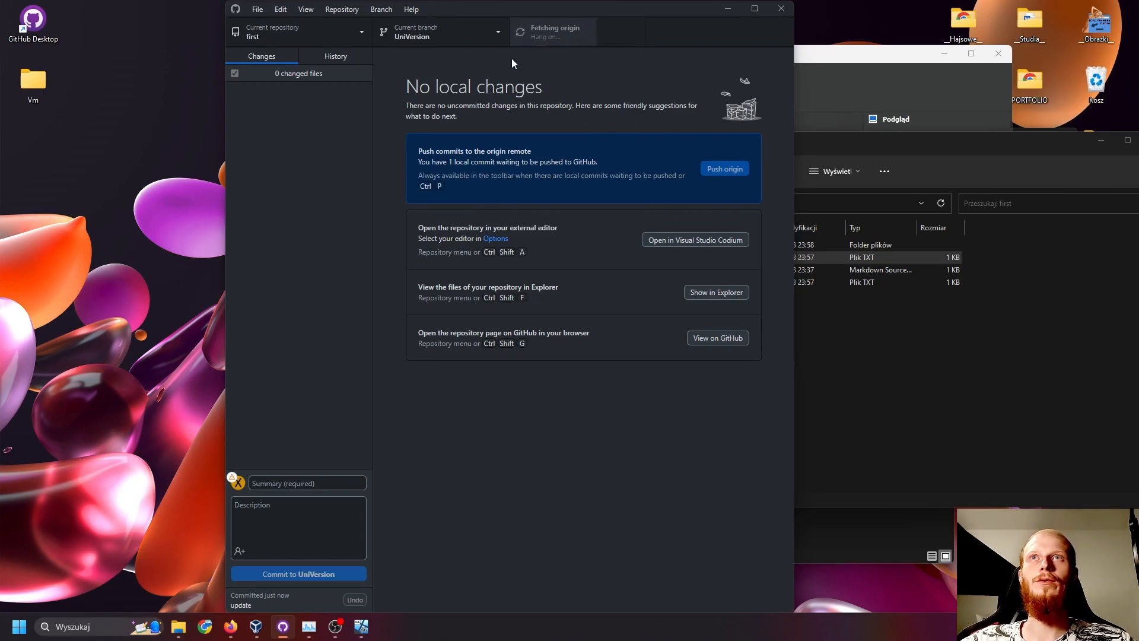
- Switch to the main branch and open New Text Document.txt from Explorer to check that branch's version
left_click(494, 36)
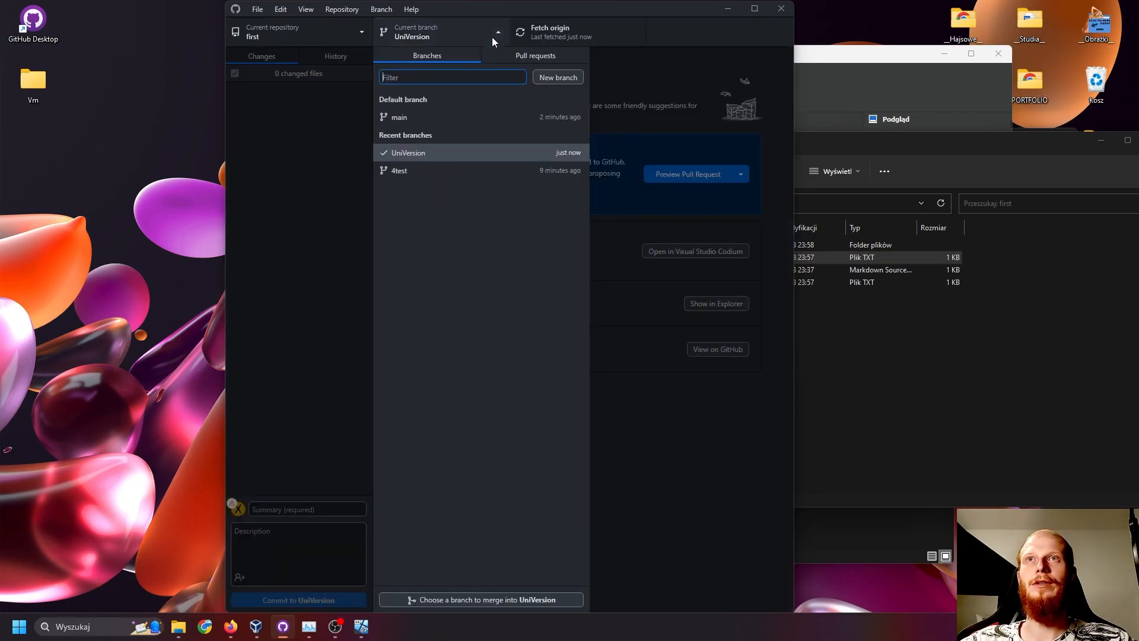
left_click(436, 120)
left_click(948, 375)
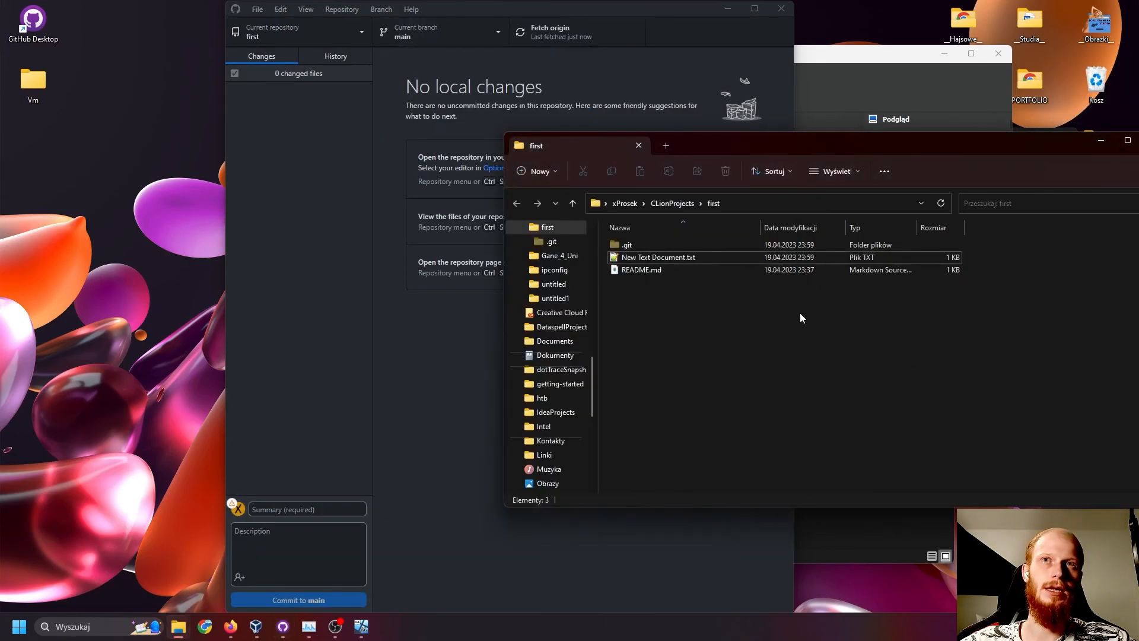
double_click(644, 257)
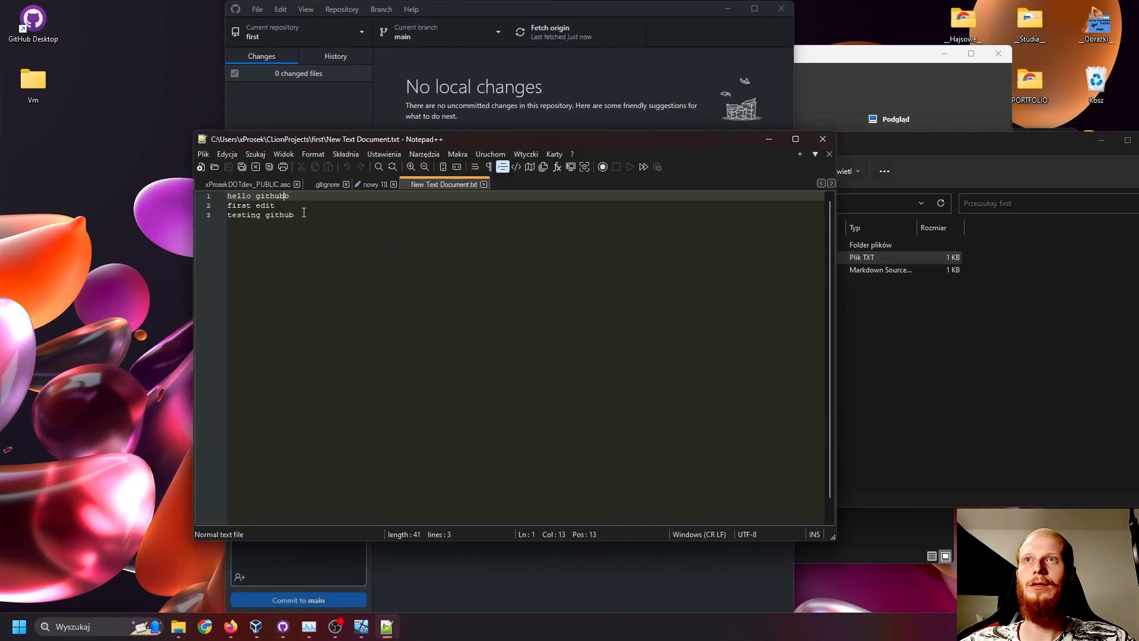
left_click(401, 240)
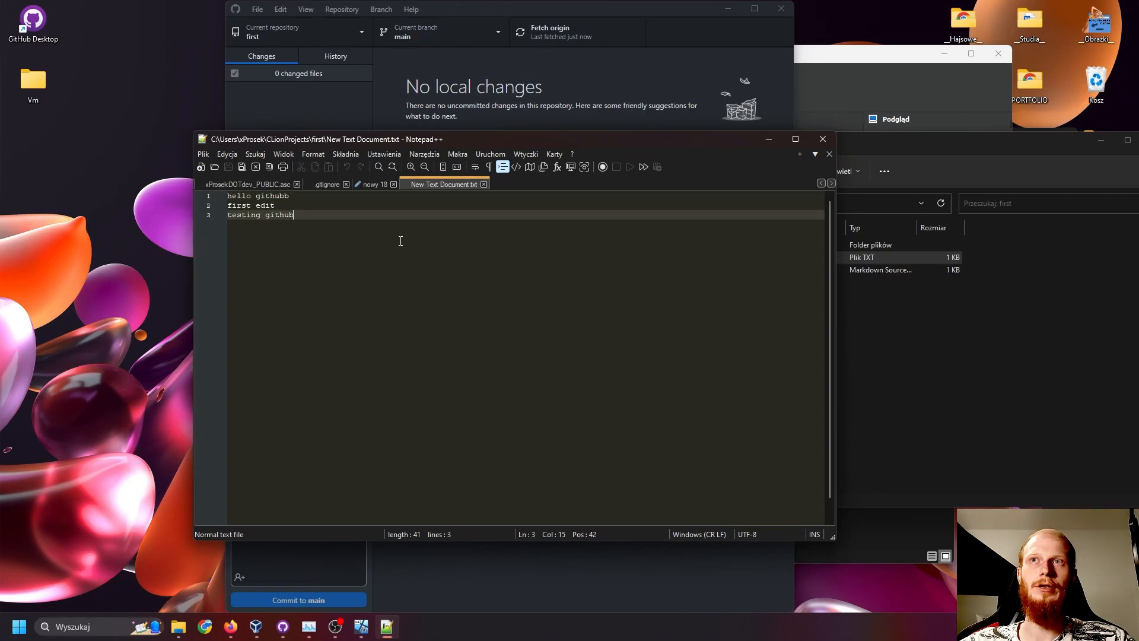
left_click(822, 139)
- Switch to the UniVersion branch and check the contents of the repository folder first in Explorer
left_click(419, 44)
left_click(429, 152)
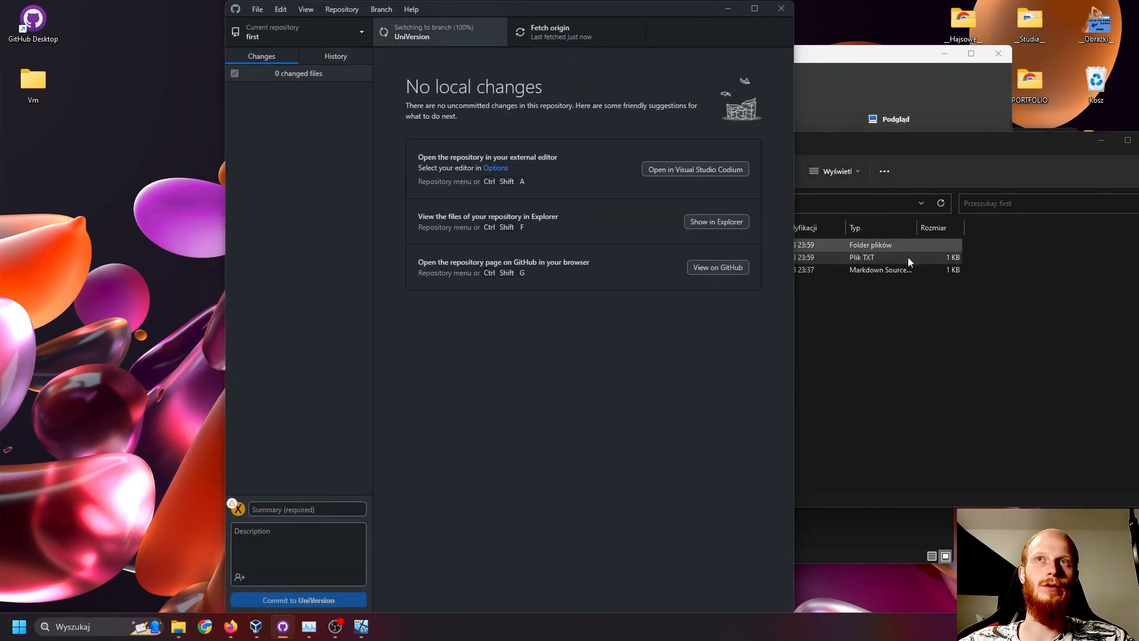
left_click(920, 324)
double_click(627, 247)
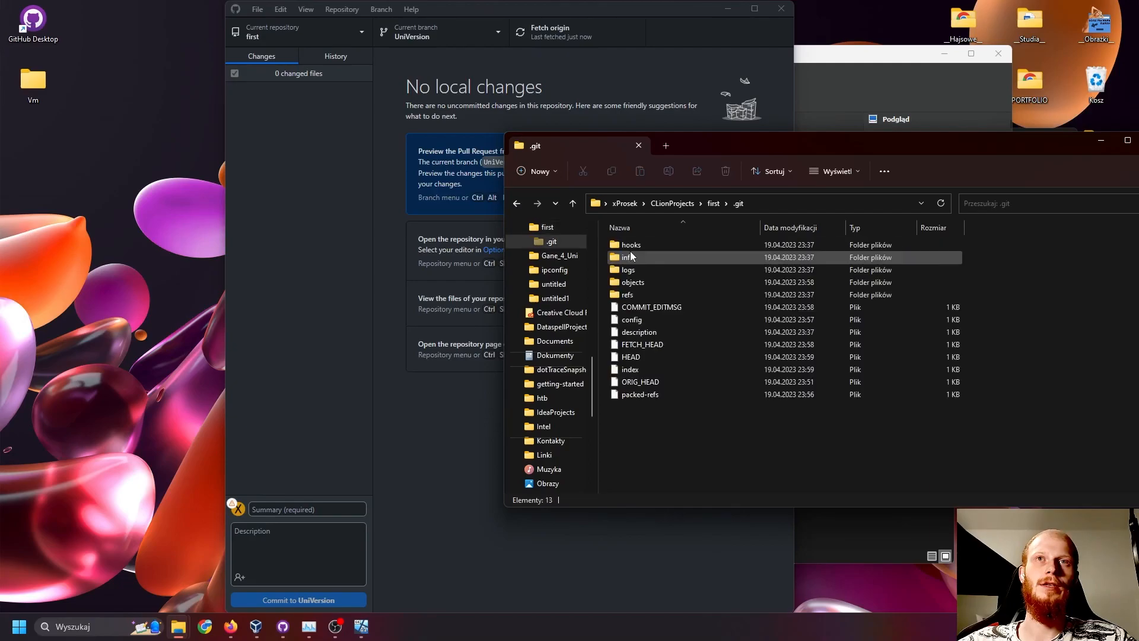
key("alt+Left")
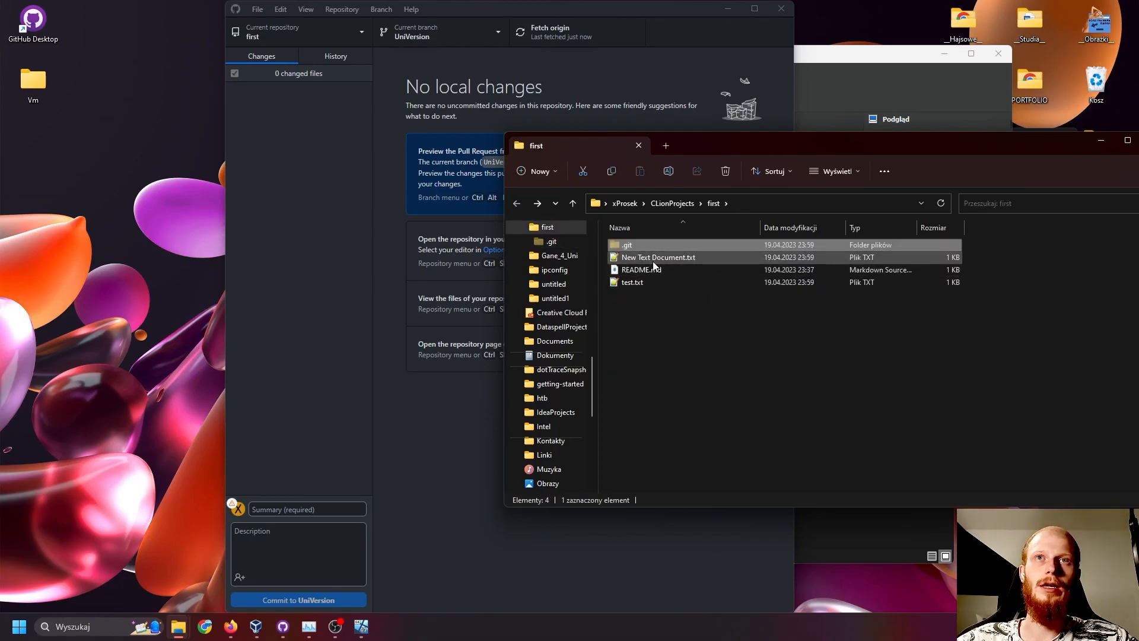
- Open New Text Document.txt and test.txt from the repository folder to check the UniVersion contents, closing each one
double_click(653, 257)
left_click_drag(313, 200, 260, 193)
left_click(312, 202)
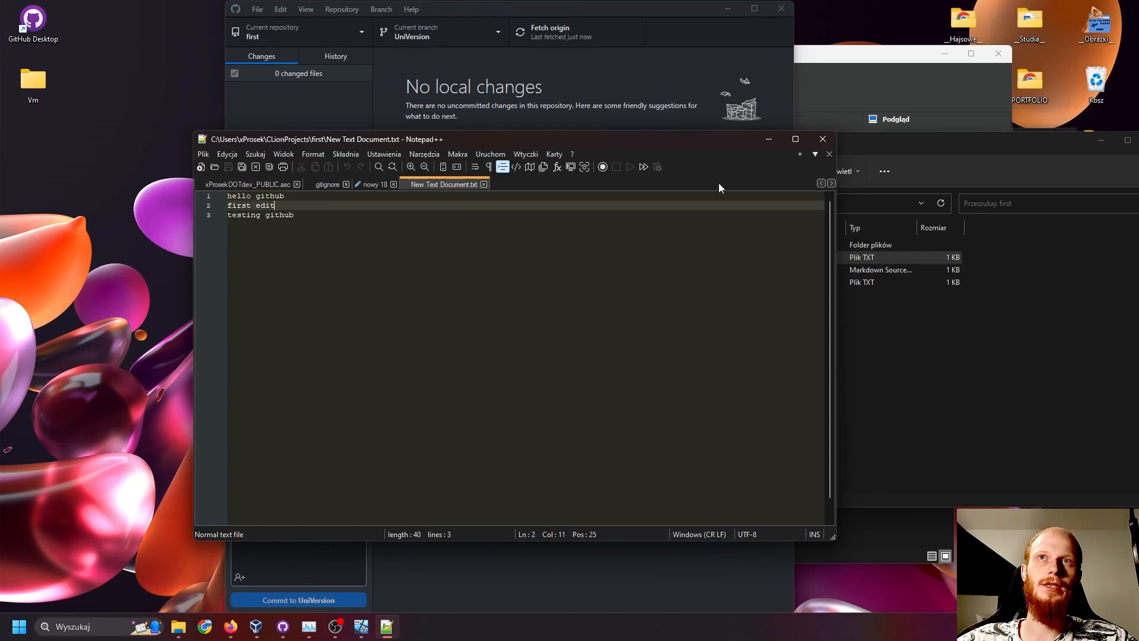
left_click(822, 139)
left_click(617, 284)
double_click(617, 285)
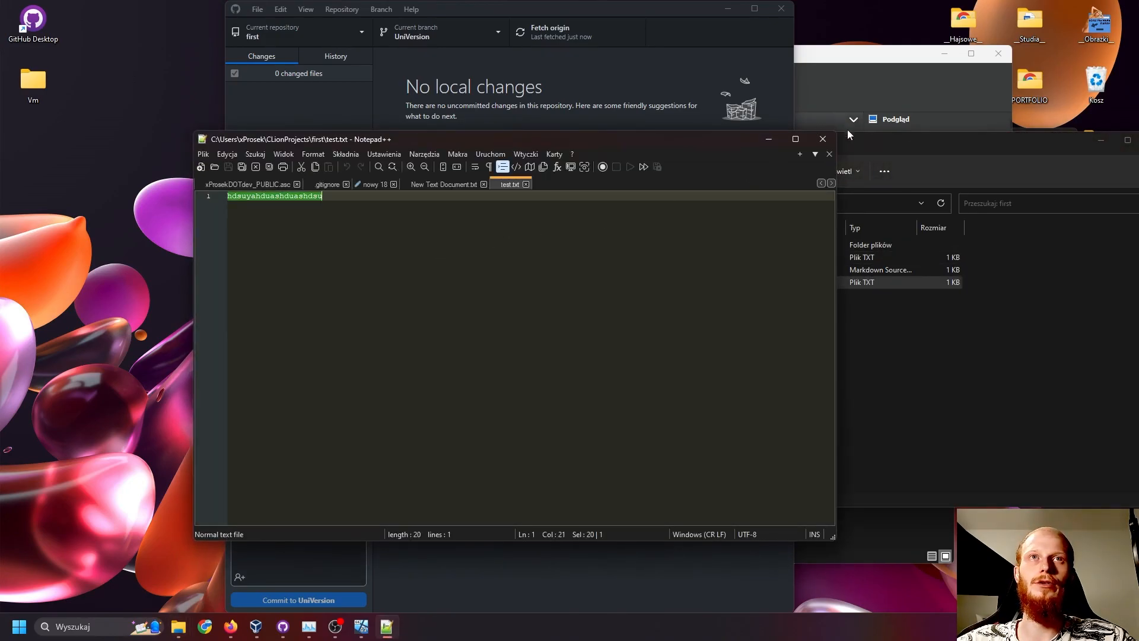
left_click(822, 139)
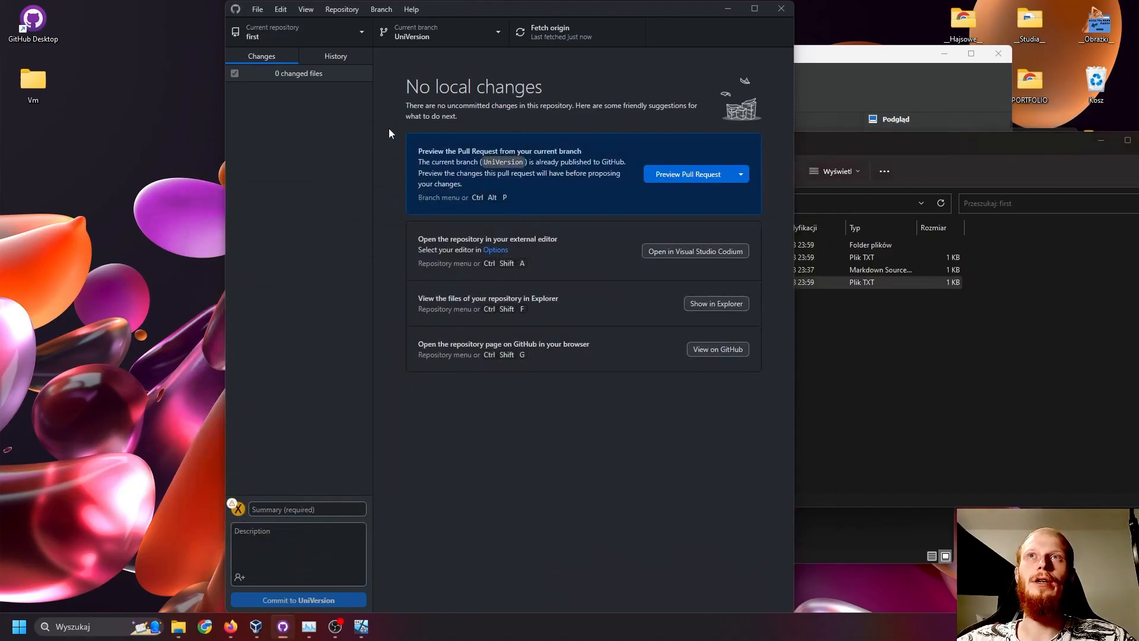
- Alternate between the main and UniVersion branches to compare the files in the repository folder, ending on main
left_click(442, 32)
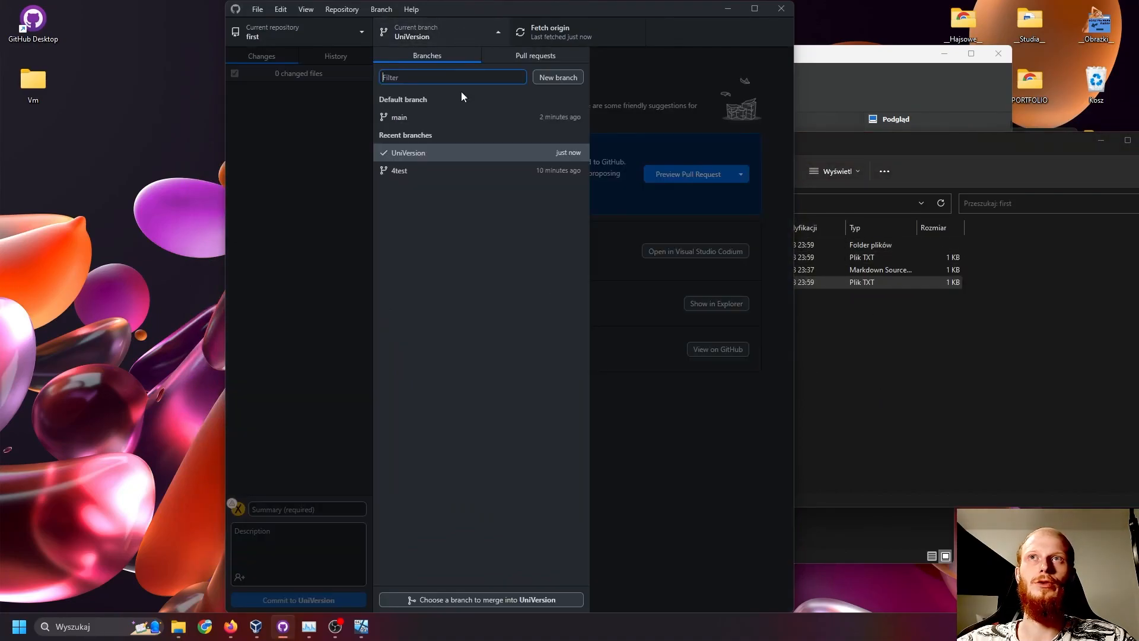
left_click(439, 118)
left_click(1056, 374)
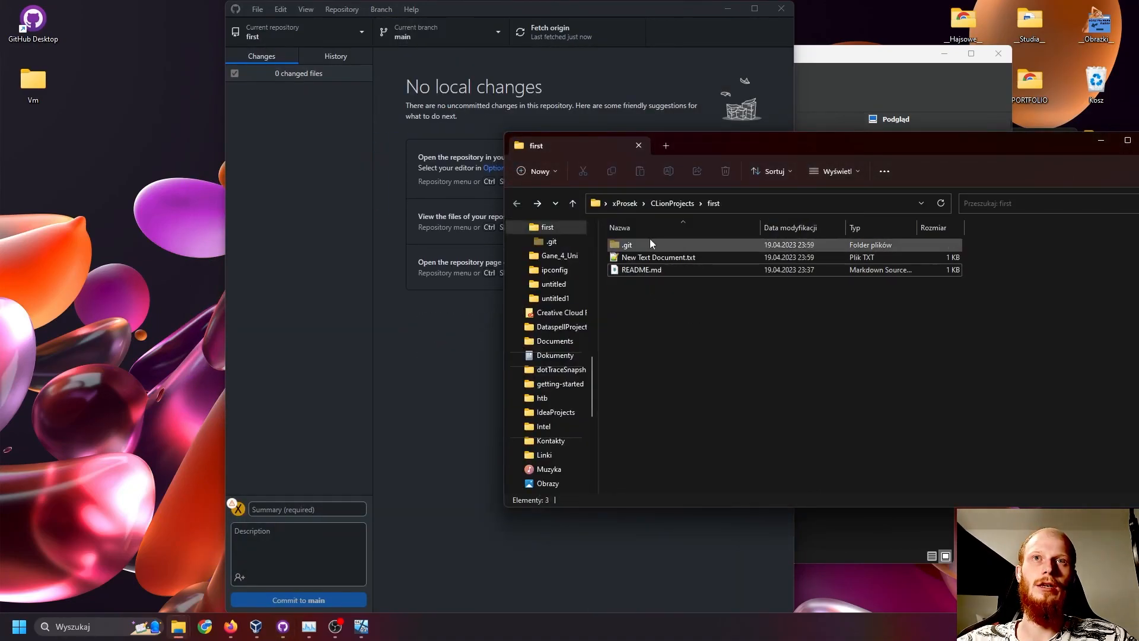
left_click(424, 37)
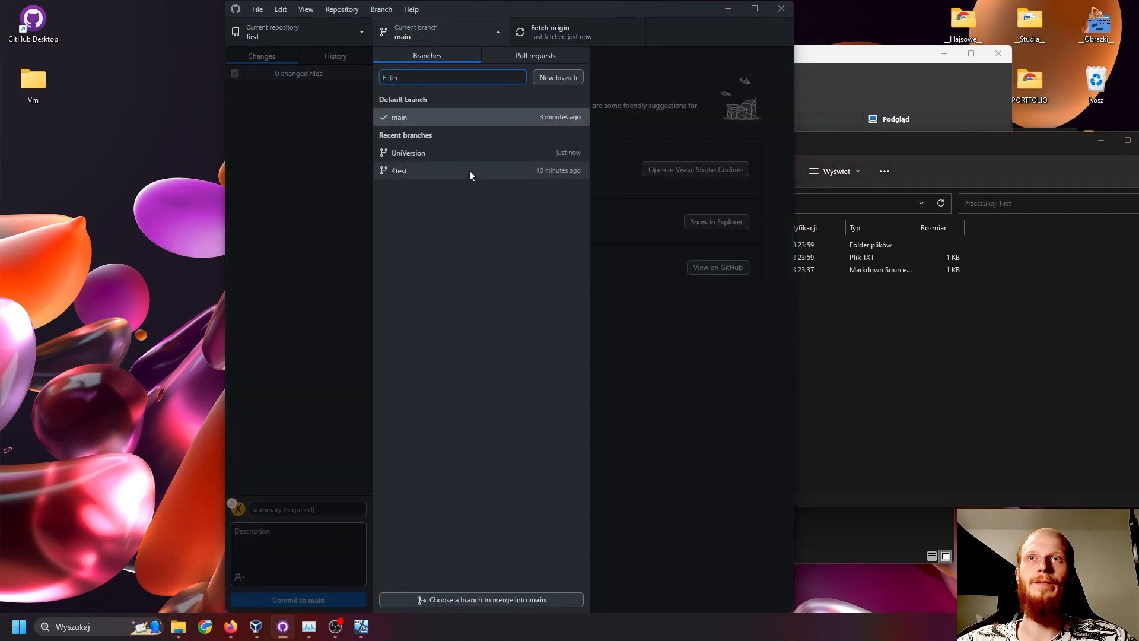
left_click(425, 153)
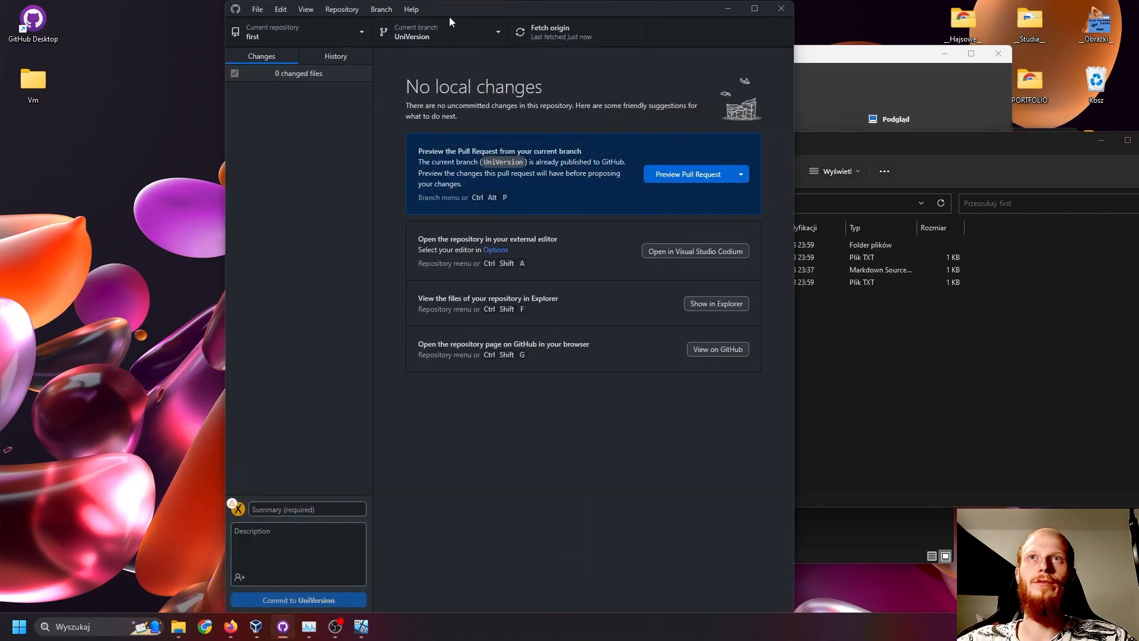
left_click(450, 31)
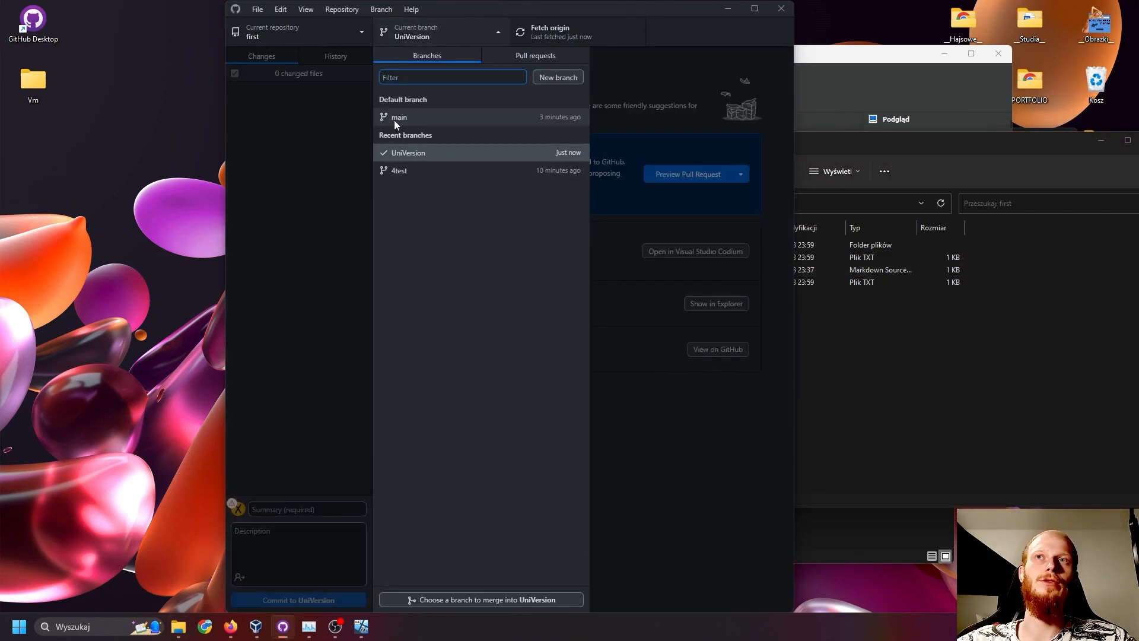
left_click(415, 118)
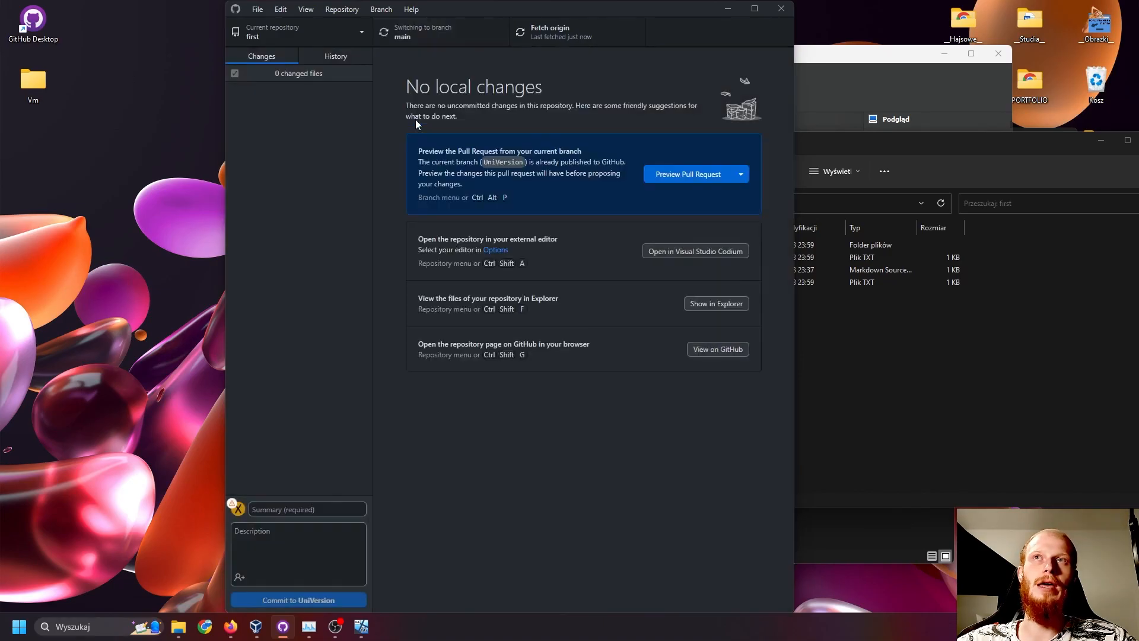
- Merge UniVersion into main with a merge commit and push it to origin
left_click(439, 37)
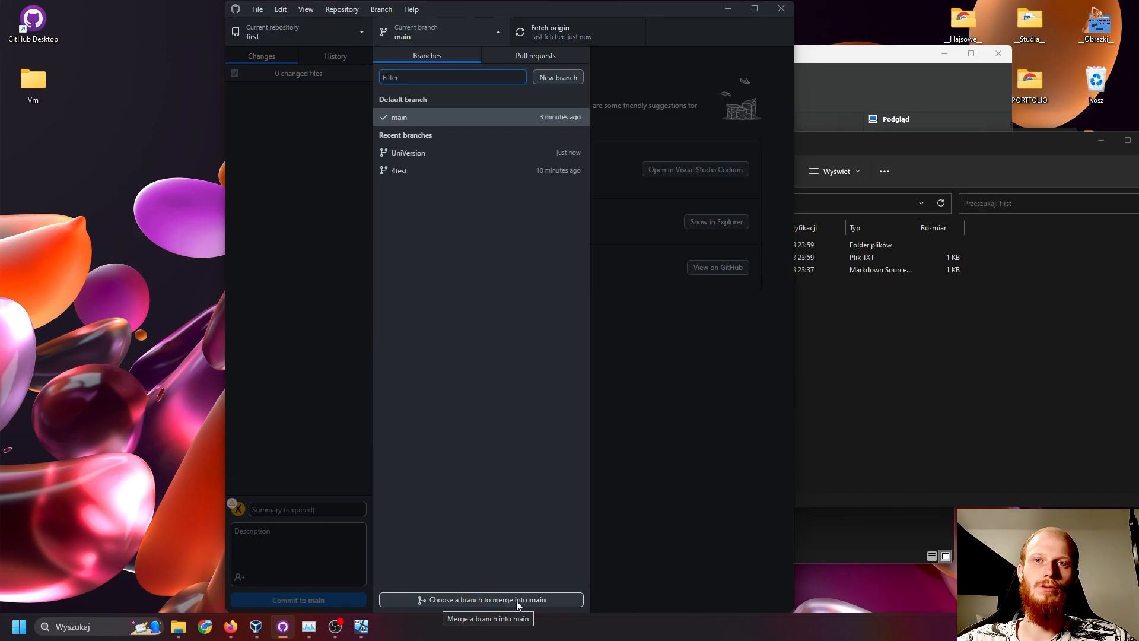
left_click(538, 600)
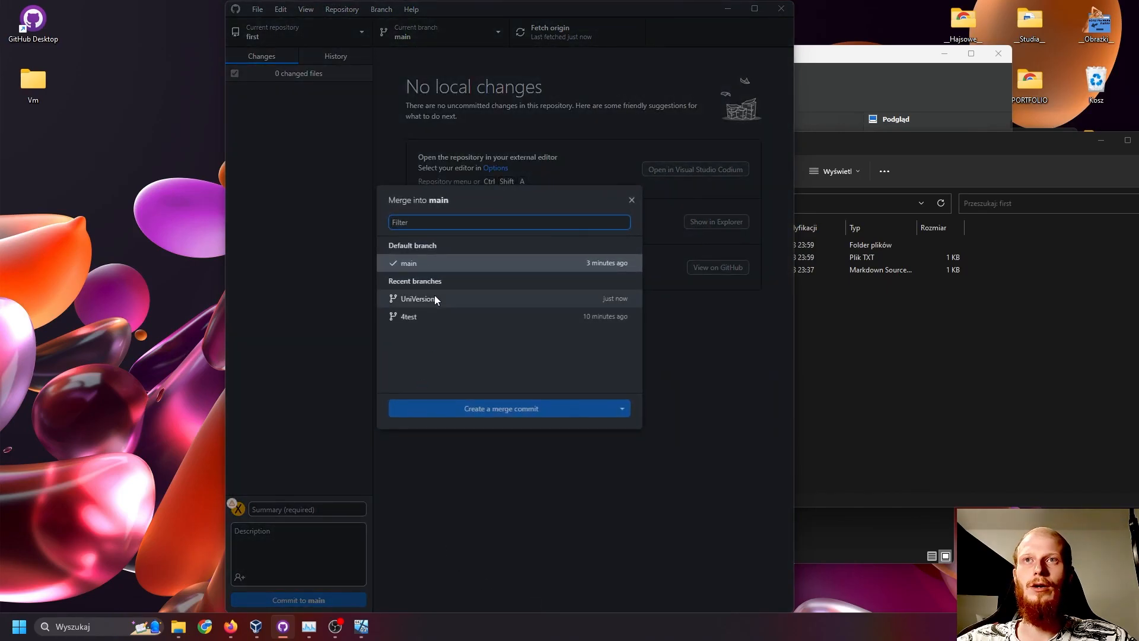
left_click(434, 297)
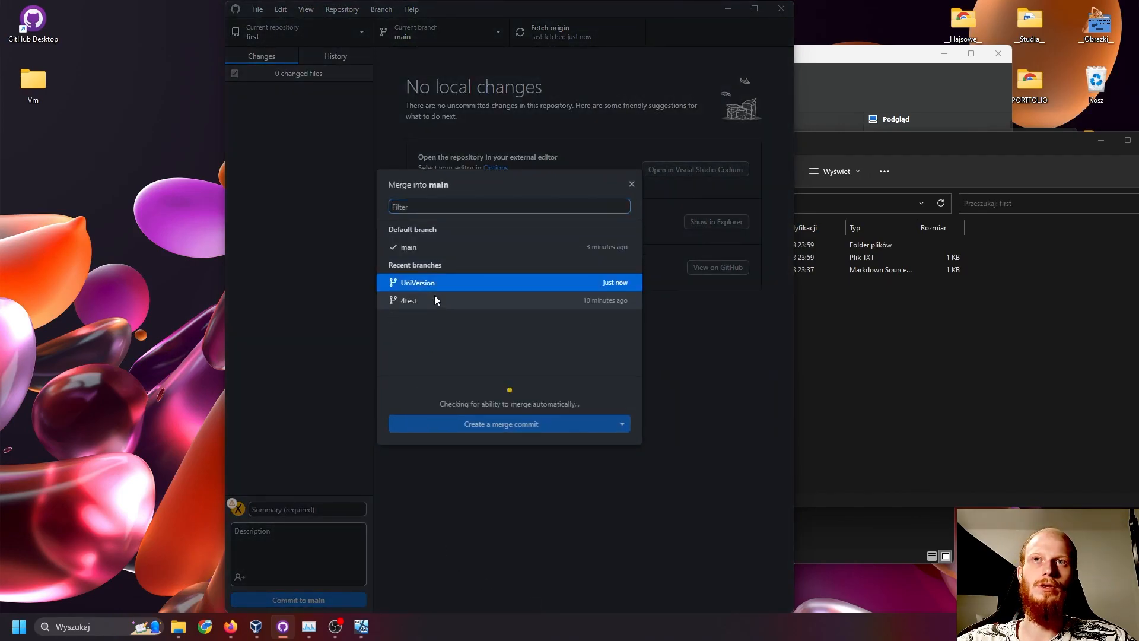
left_click(527, 423)
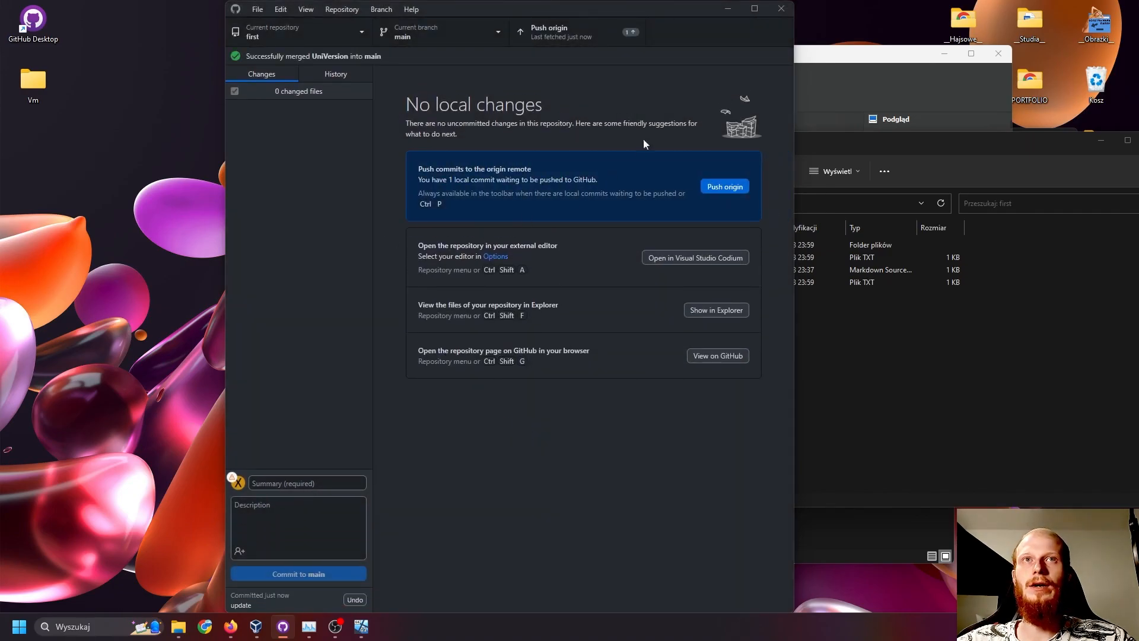
left_click(563, 34)
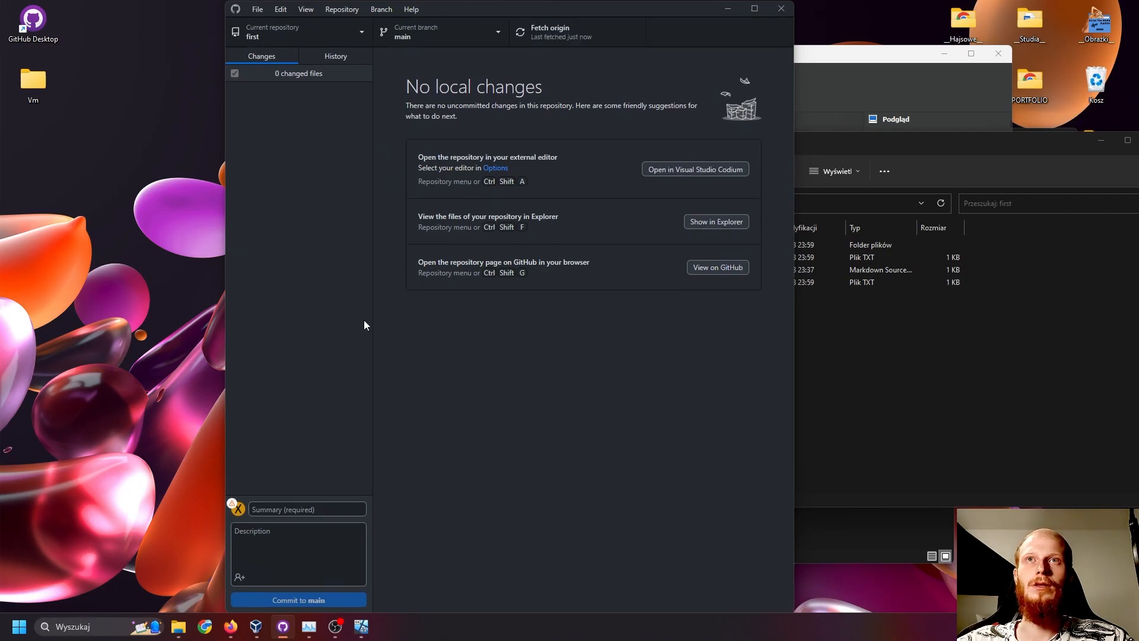
- Switch to Firefox, dismiss the feedback form, and view test.txt in the first repository's main branch on GitHub
left_click(234, 633)
left_click(241, 371)
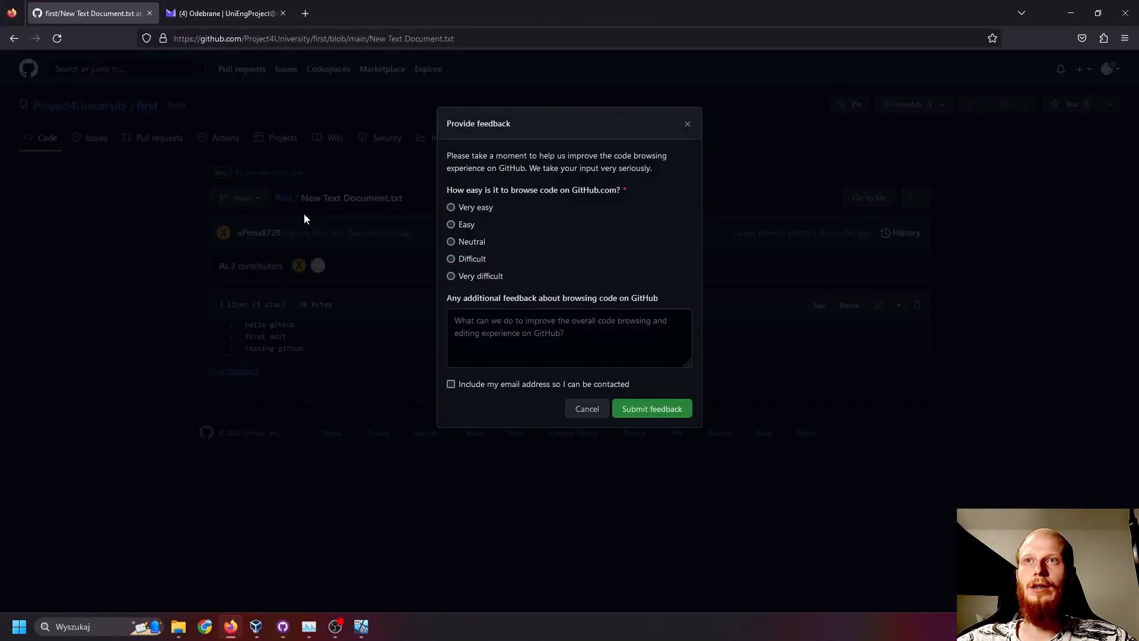
left_click(587, 409)
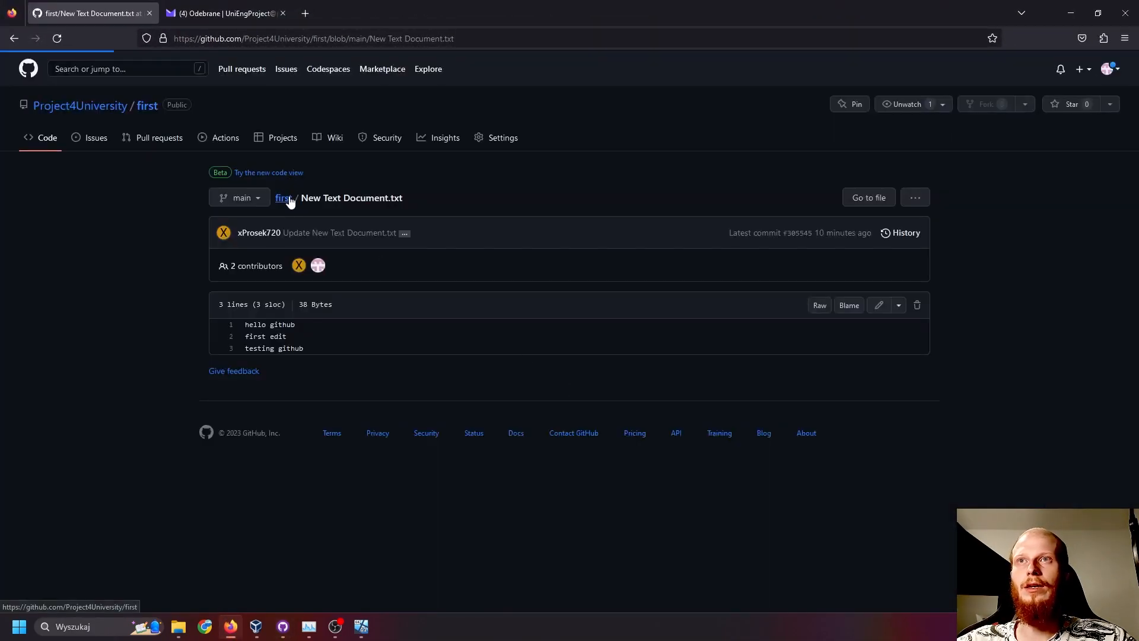
left_click(284, 198)
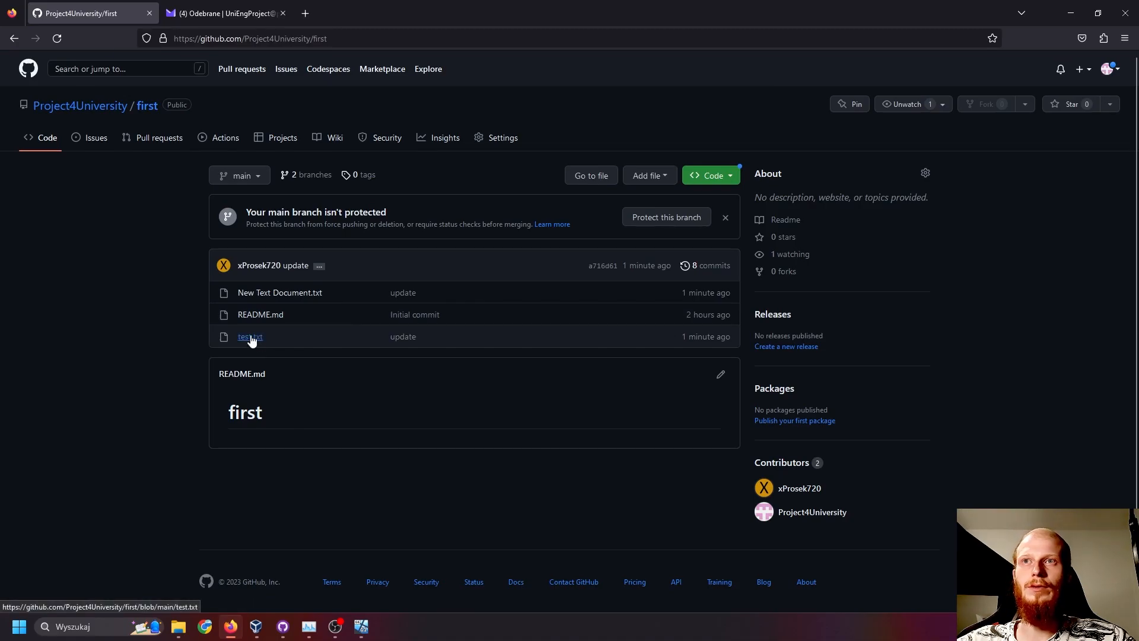
left_click(250, 338)
double_click(283, 323)
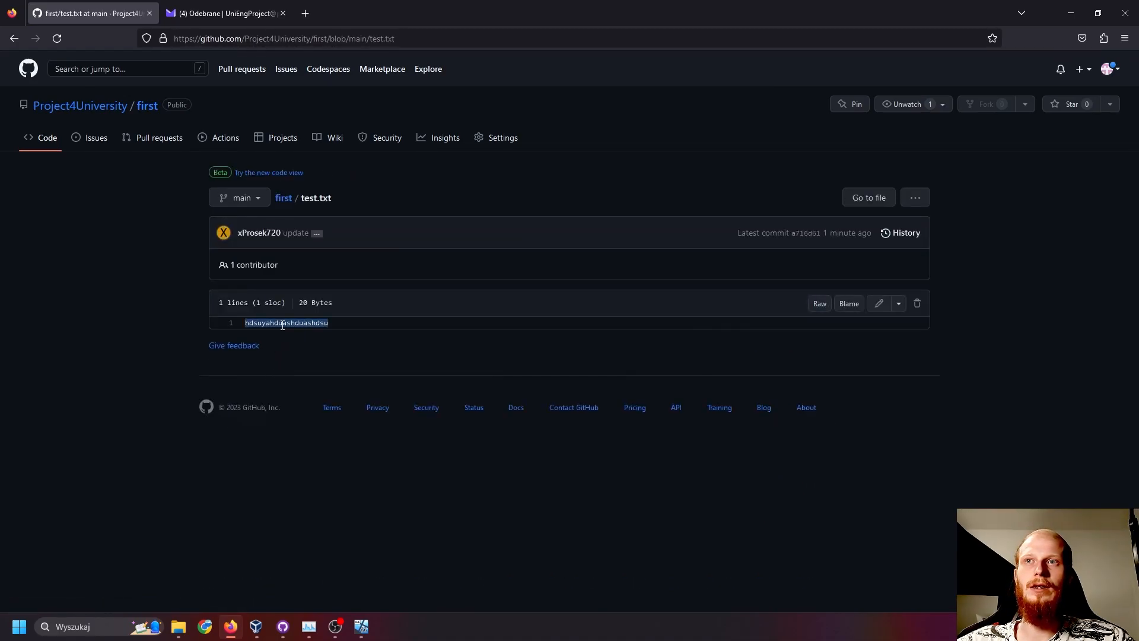
- Return to the repository's file list and review the contents of New Text Document.txt on main
left_click(284, 198)
left_click(275, 295)
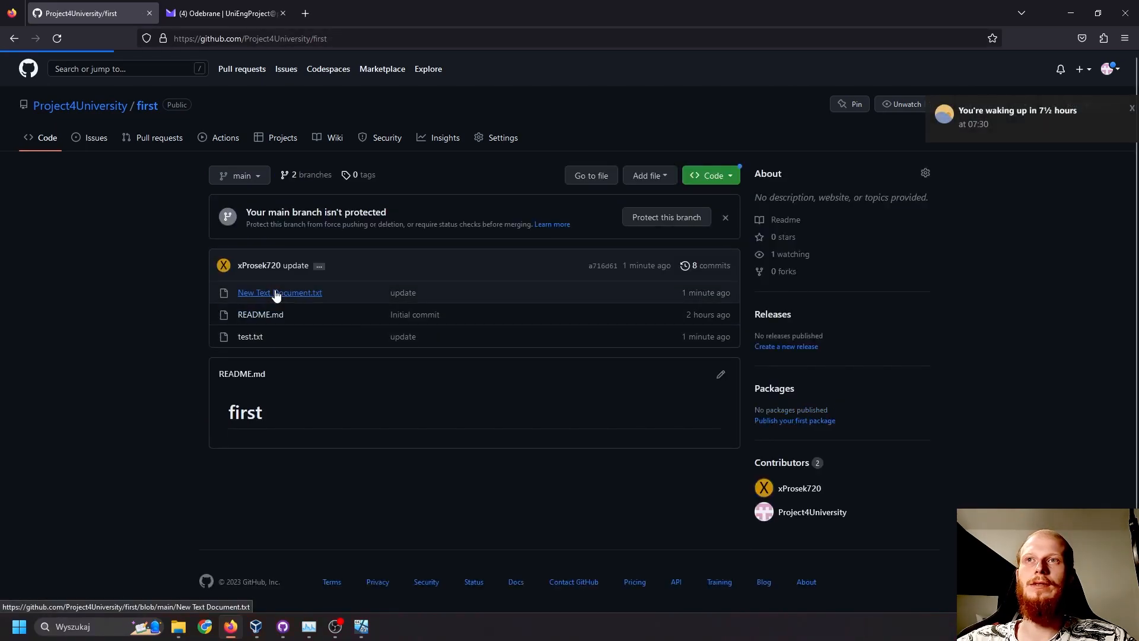
left_click_drag(245, 324, 334, 344)
double_click(333, 344)
left_click(320, 200)
left_click_drag(309, 200, 391, 194)
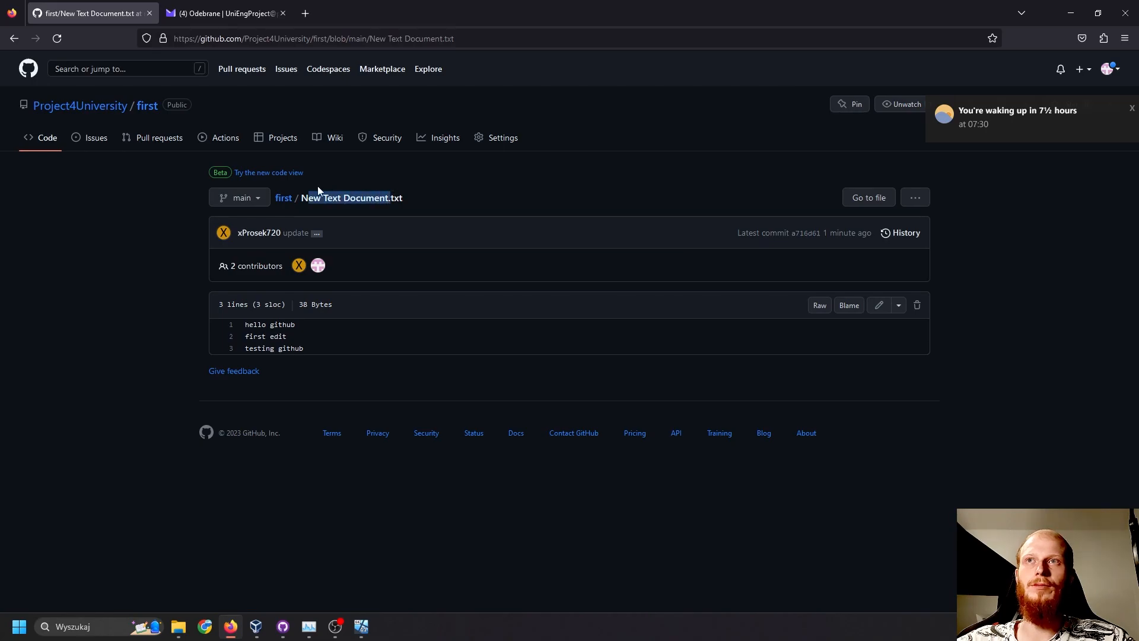
- Return to the repository page on GitHub and switch its view to the UniVersion branch
left_click(280, 199)
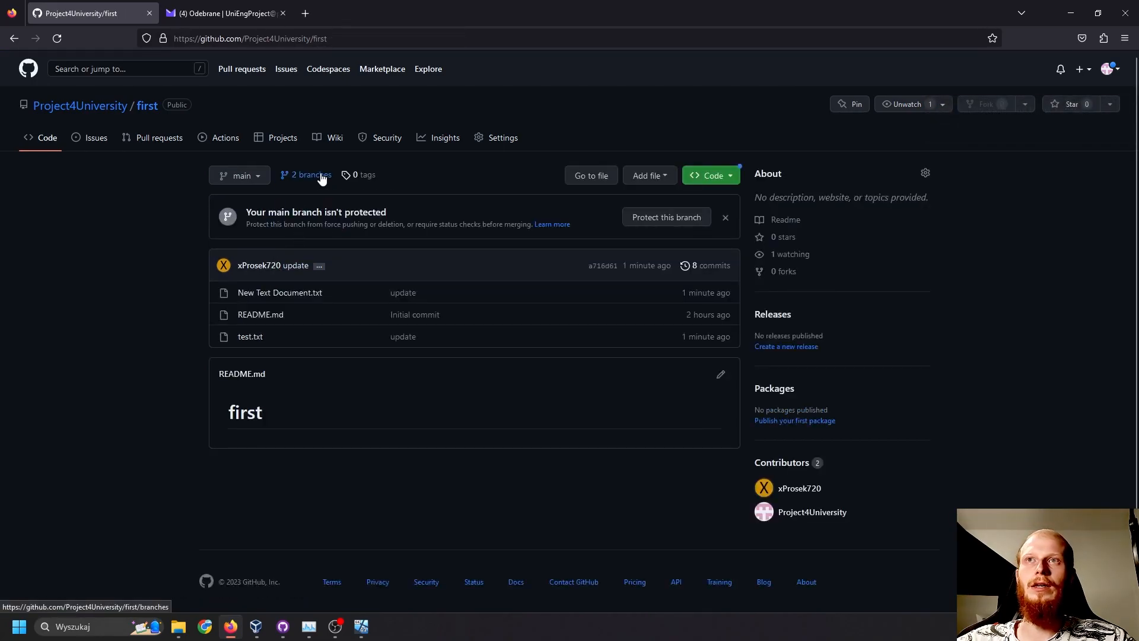
left_click(248, 177)
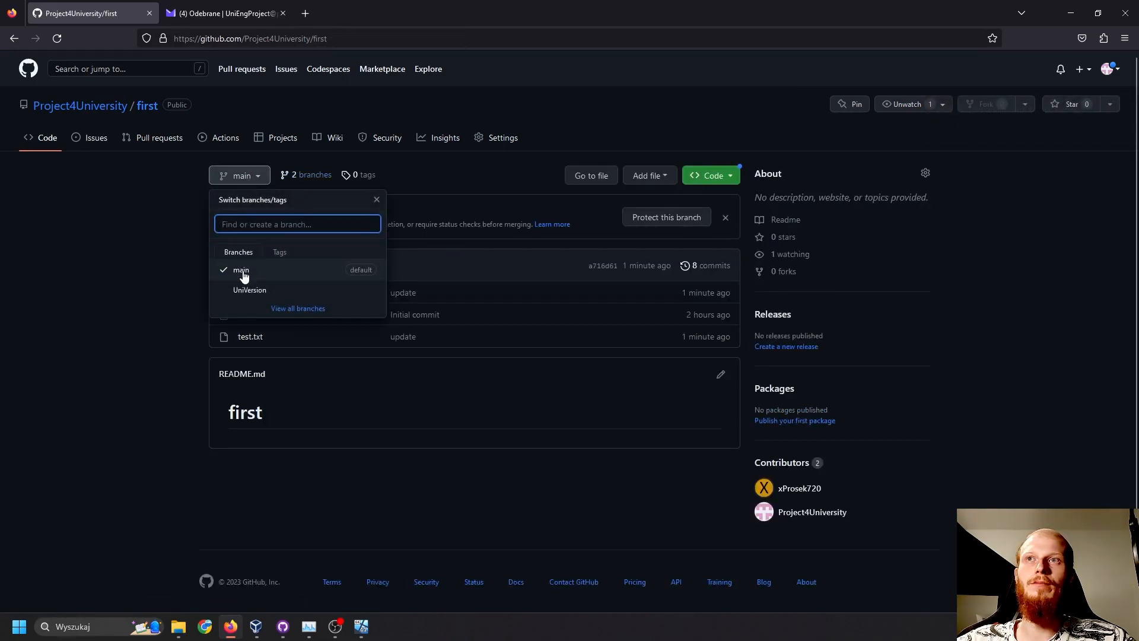
left_click(260, 293)
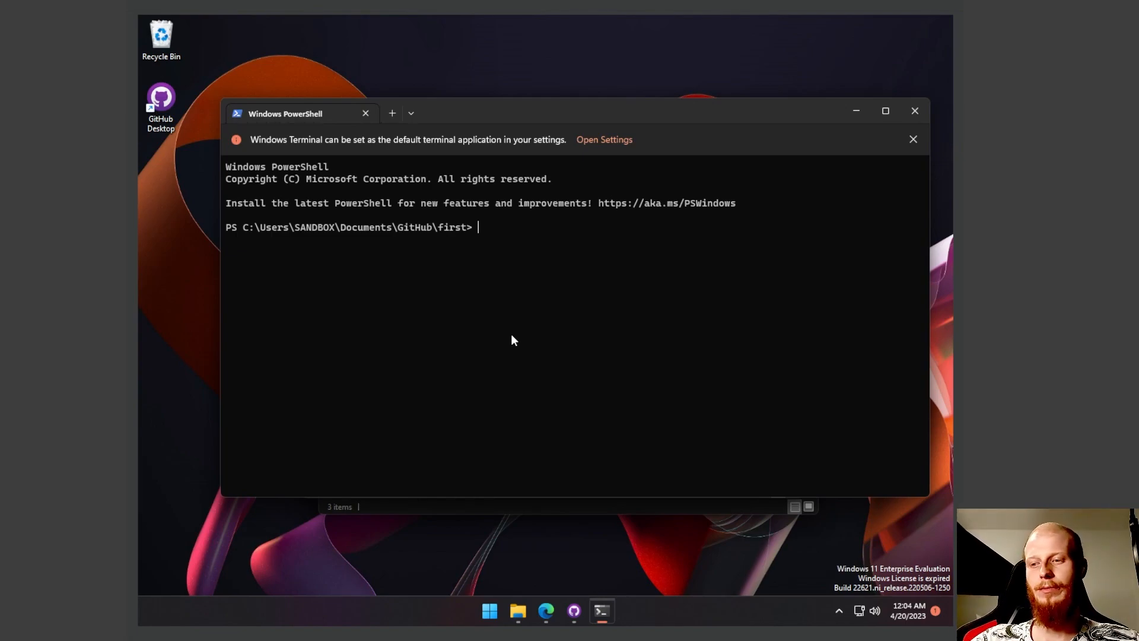
- Install Git in PowerShell with "winget install --id Git.Git -e --source winget" and check the Git actions offered in Downloads
type("winget install --id Git.Git -e --source winget")
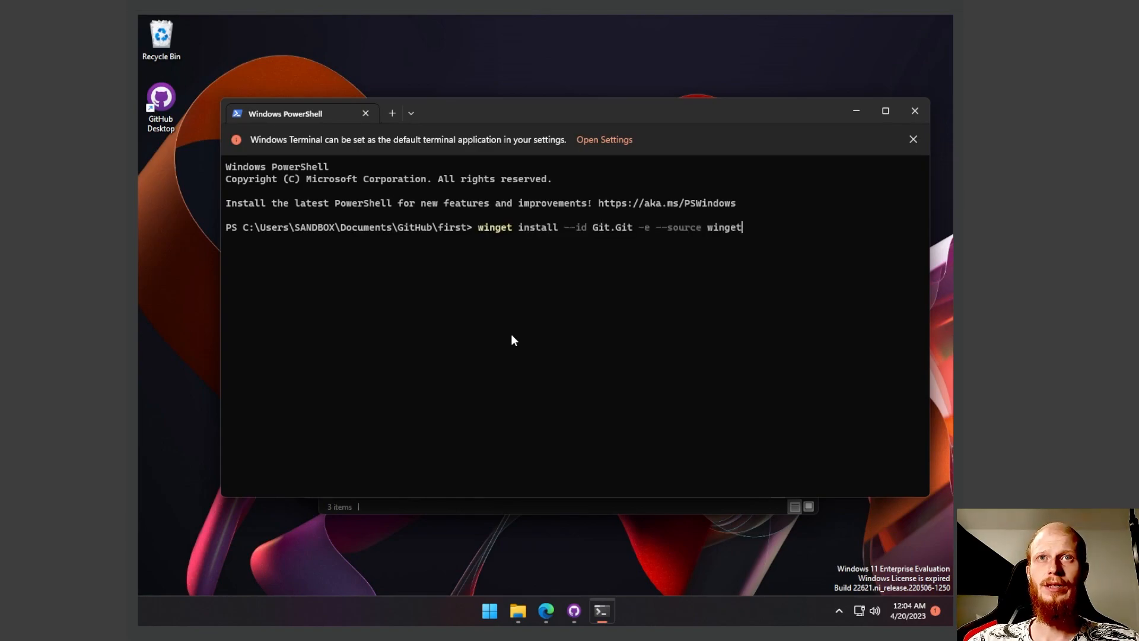
key("Return")
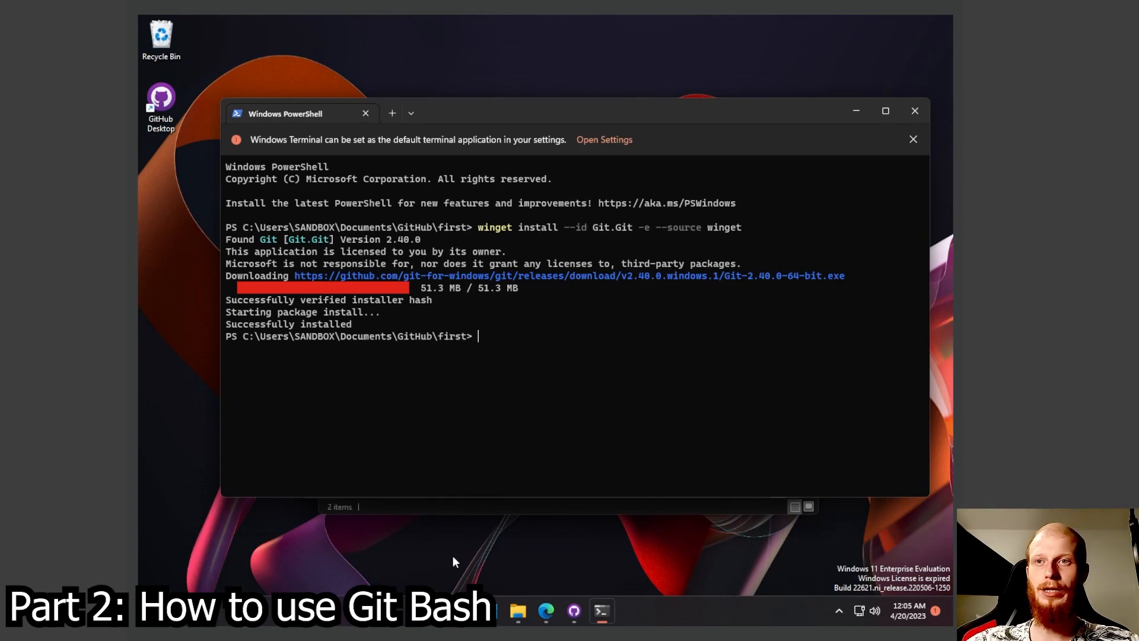
left_click(578, 504)
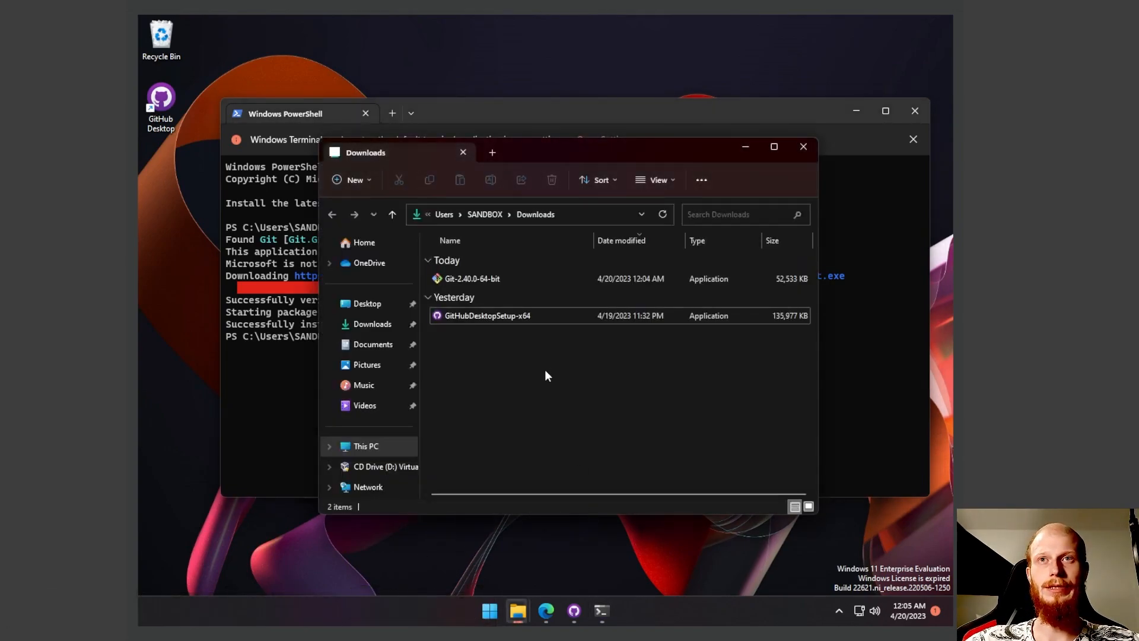
right_click(544, 390)
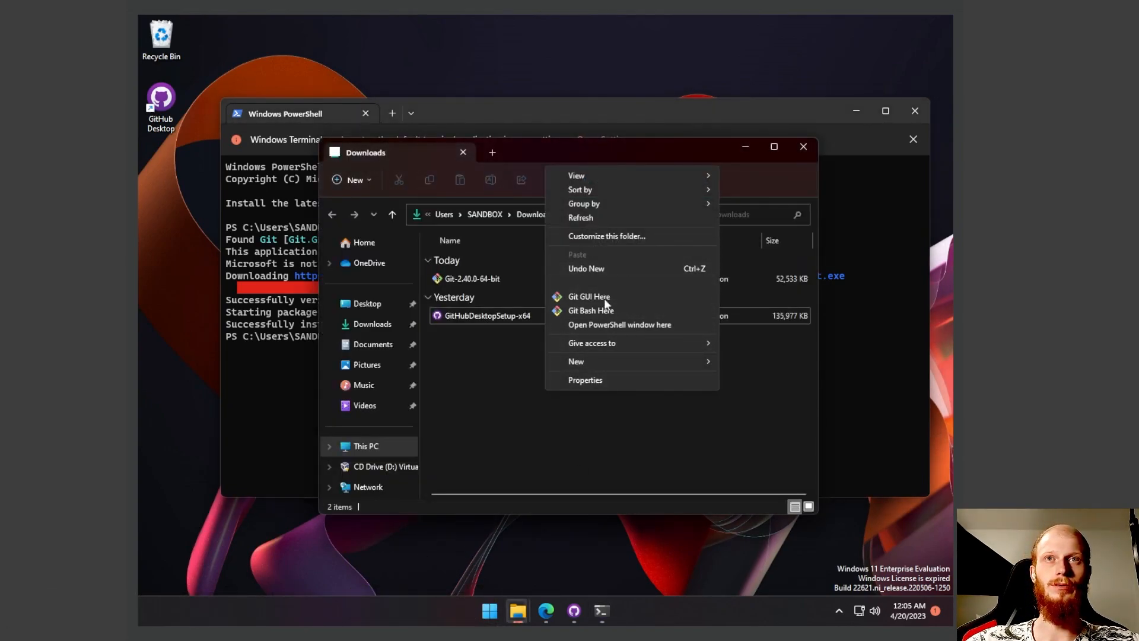
left_click(500, 401)
left_click(311, 382)
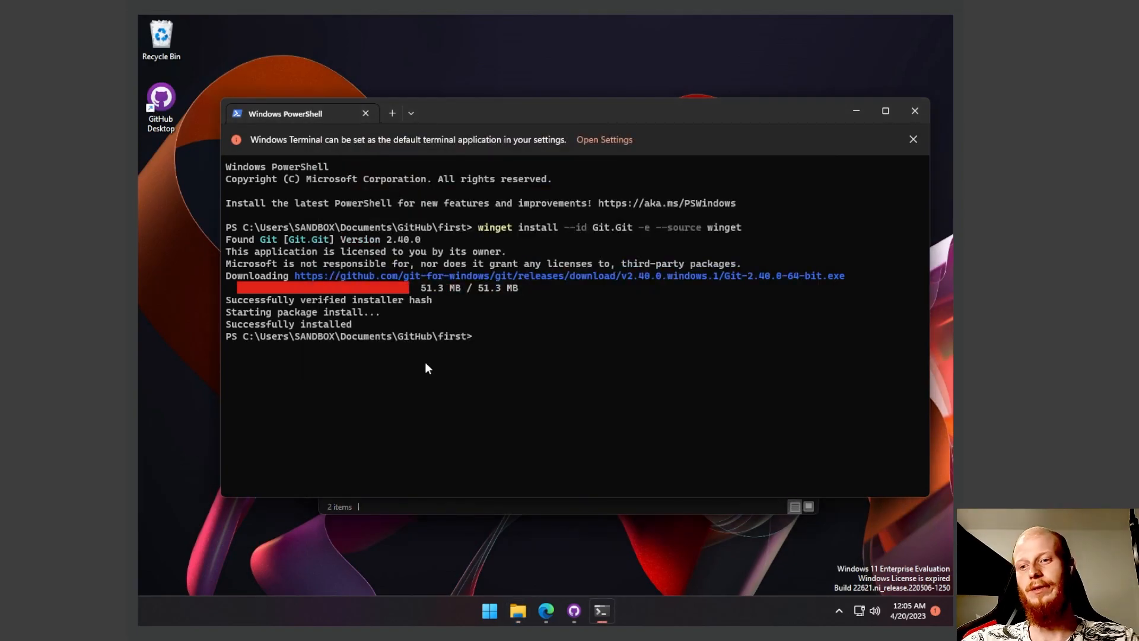
- Test the "git" command in PowerShell, and close the terminal and the Downloads window
type("git")
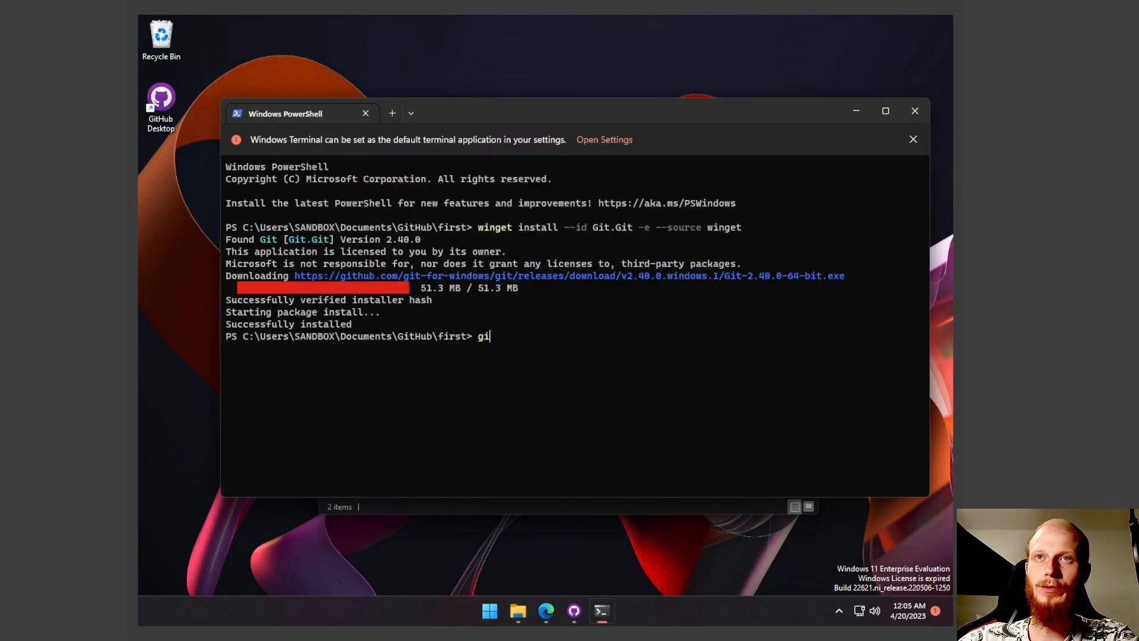
key("Return")
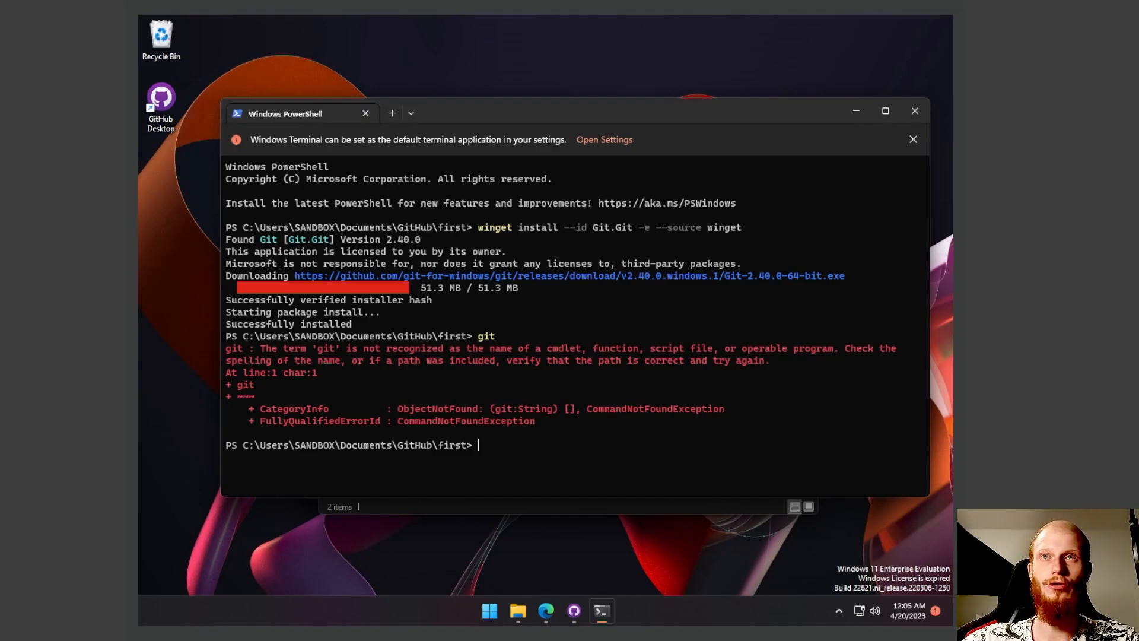
left_click(916, 112)
left_click(804, 146)
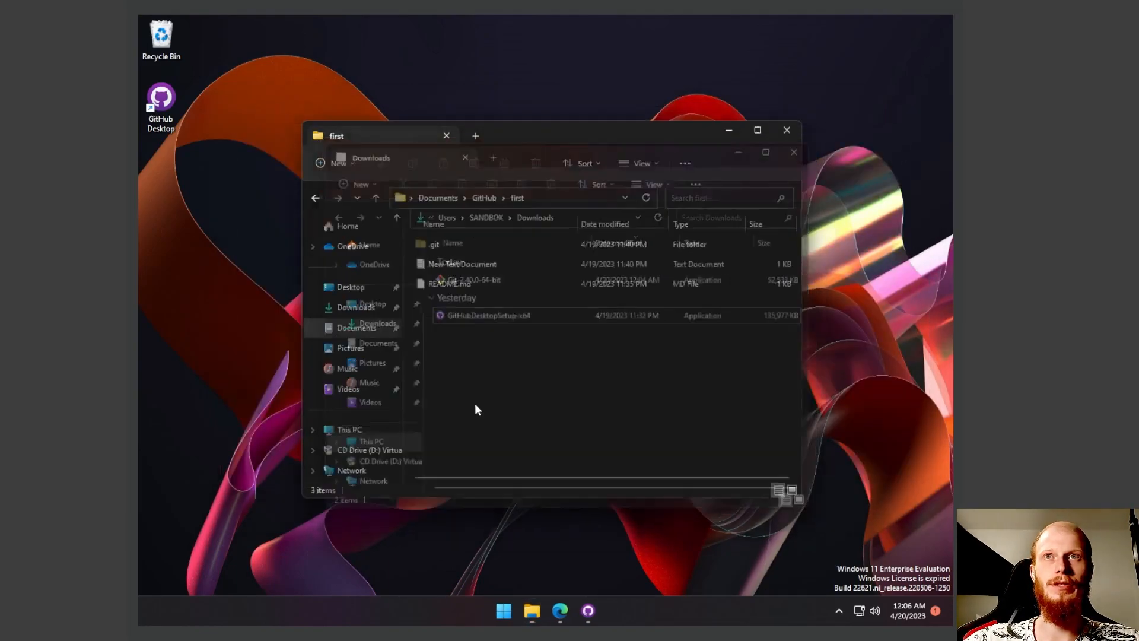
- Create a folder named gitBash in Documents and open it
left_click(478, 199)
left_click(437, 197)
right_click(481, 314)
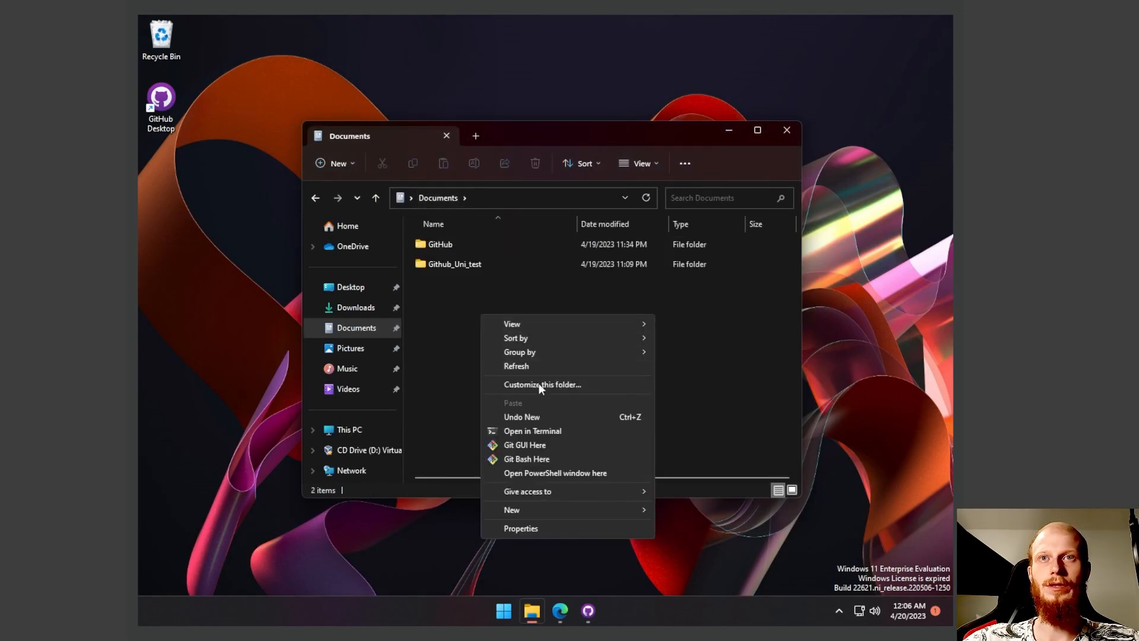
mouse_move(571, 509)
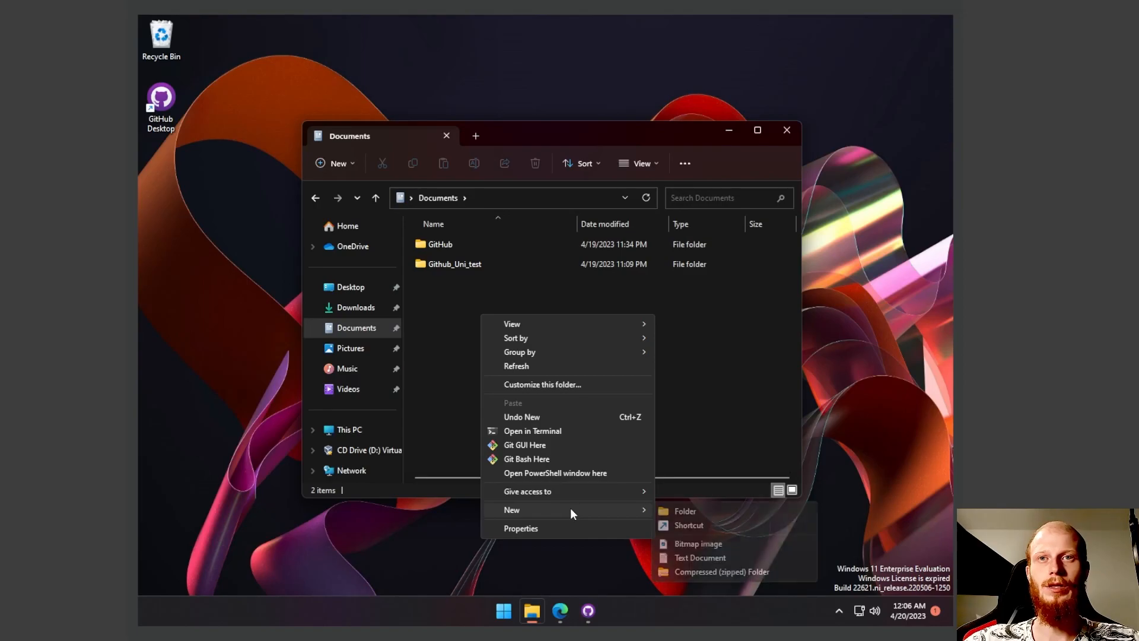
left_click(682, 510)
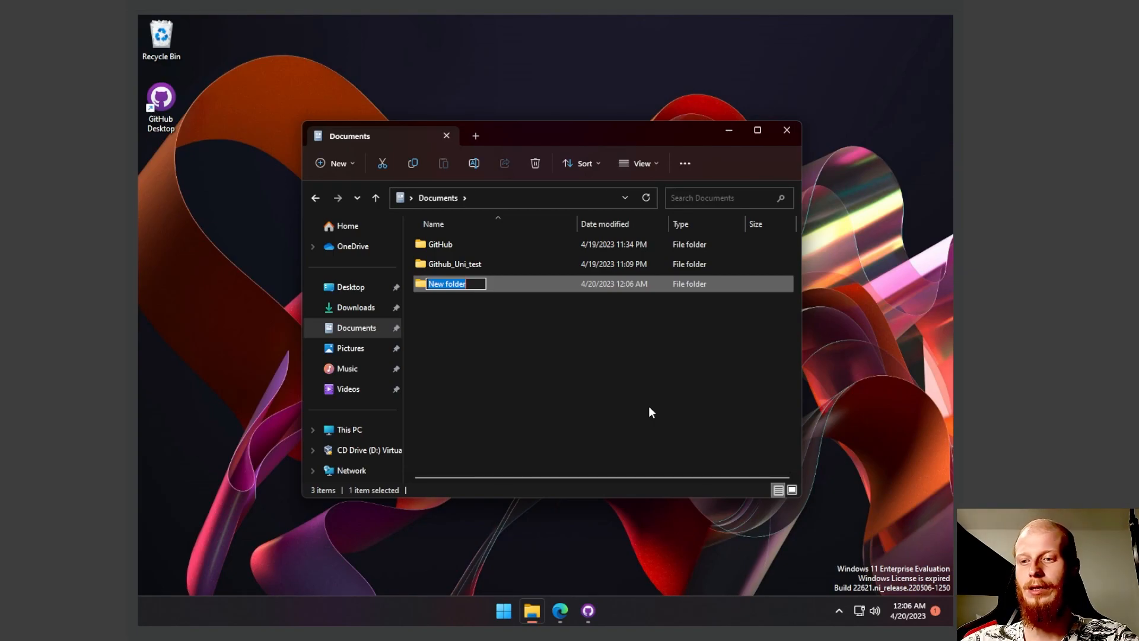
type("gitBahs")
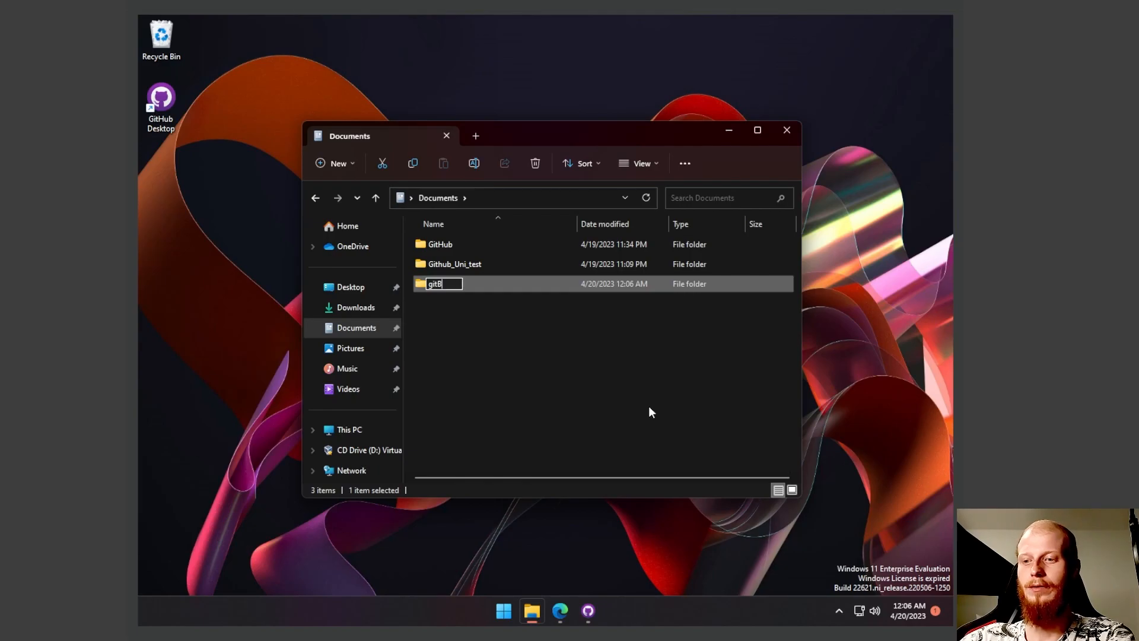
key("BackSpace")
key("BackSpace")
type("sh")
key("Return")
key("Return")
- Launch Git Bash in the empty gitBash folder
right_click(548, 370)
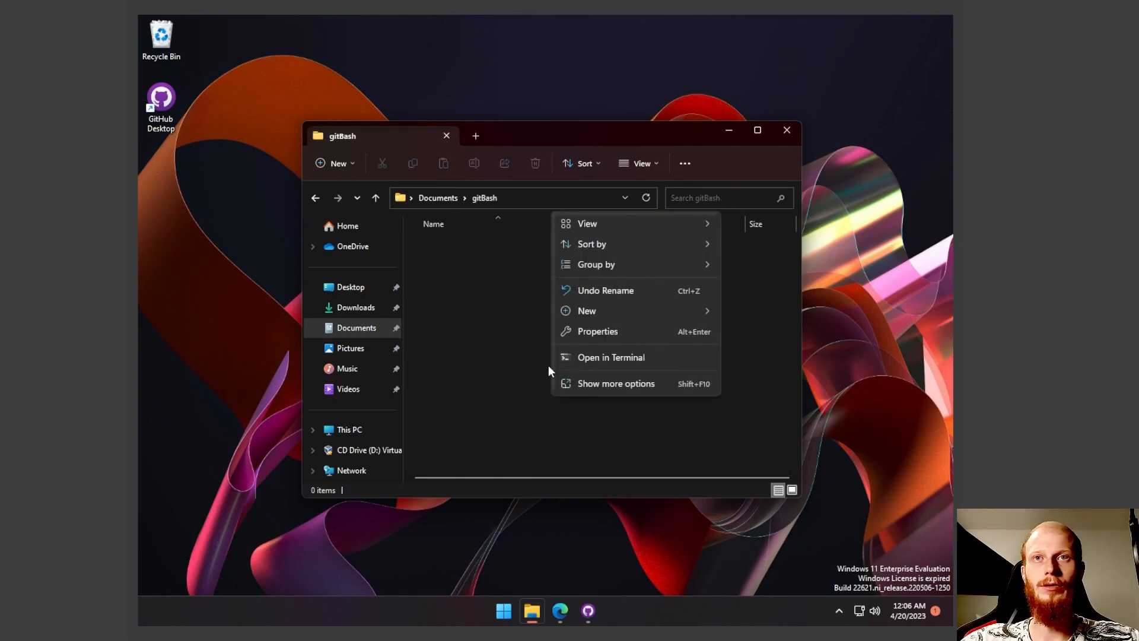
right_click(487, 334, "shift")
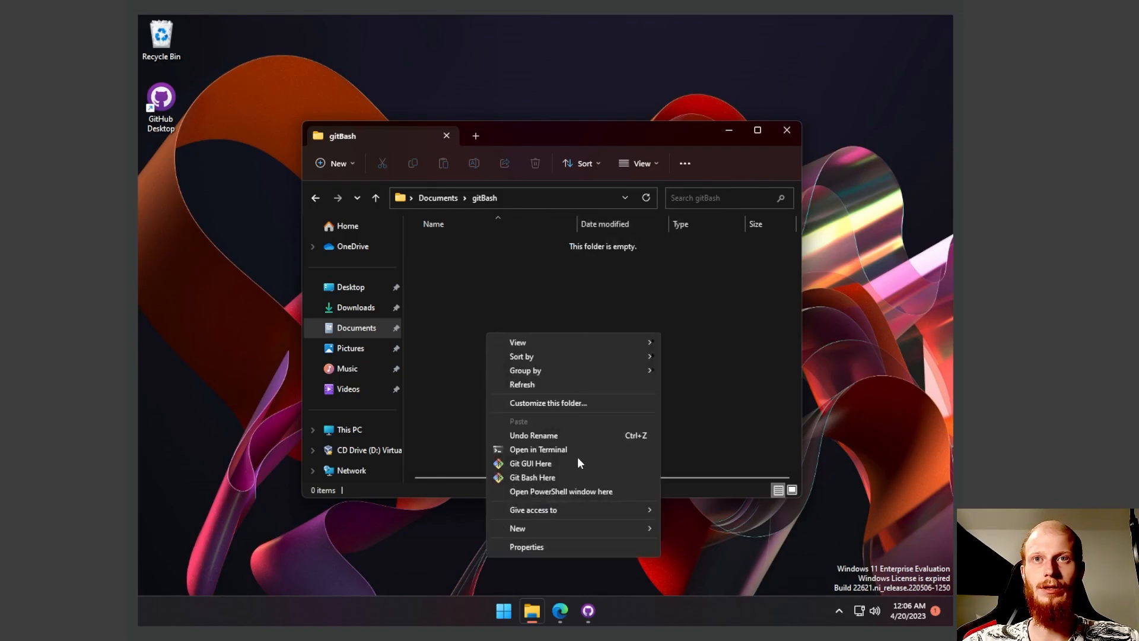
left_click(545, 475)
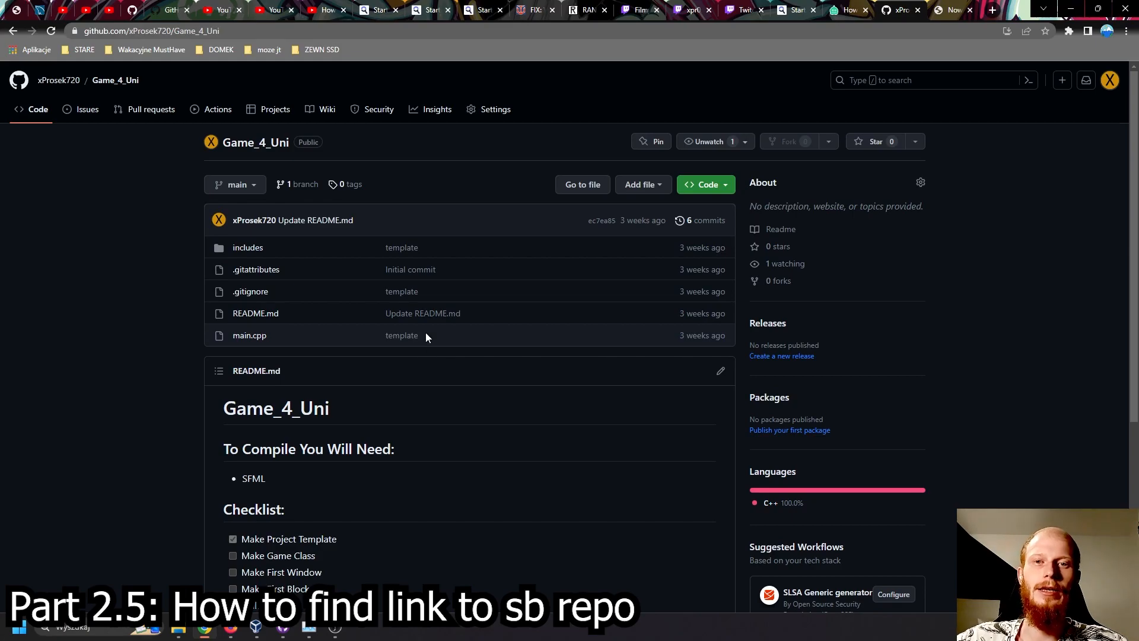
- Append ".git" to the Game_4_Uni repository's URL in the browser, then cut the full address and paste it back
left_click(119, 32)
left_click(287, 32)
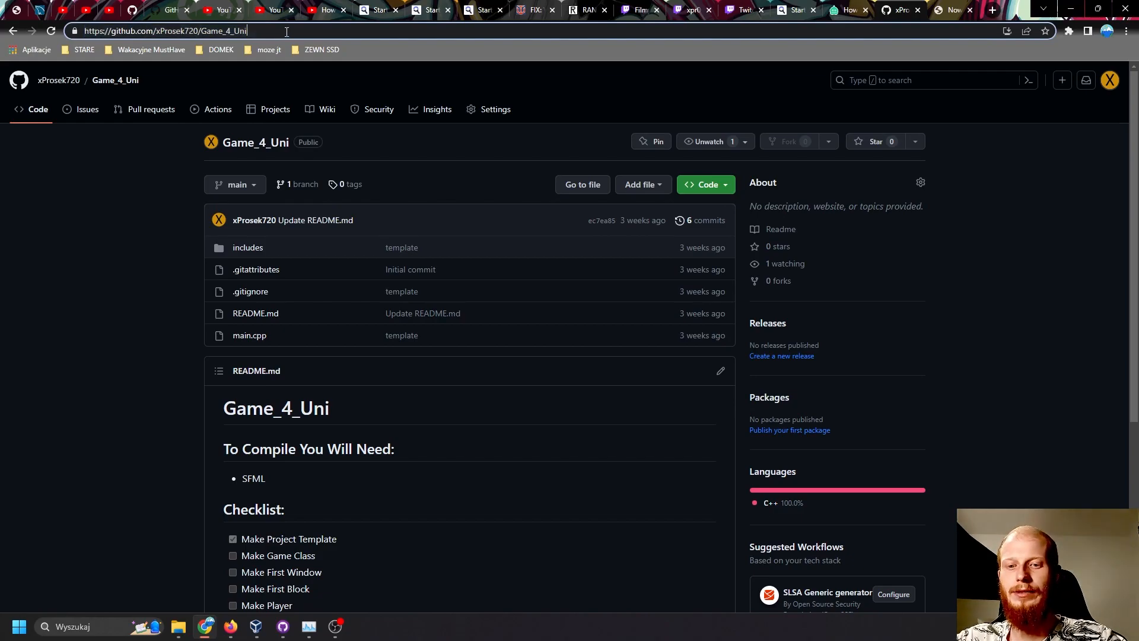
type(".git")
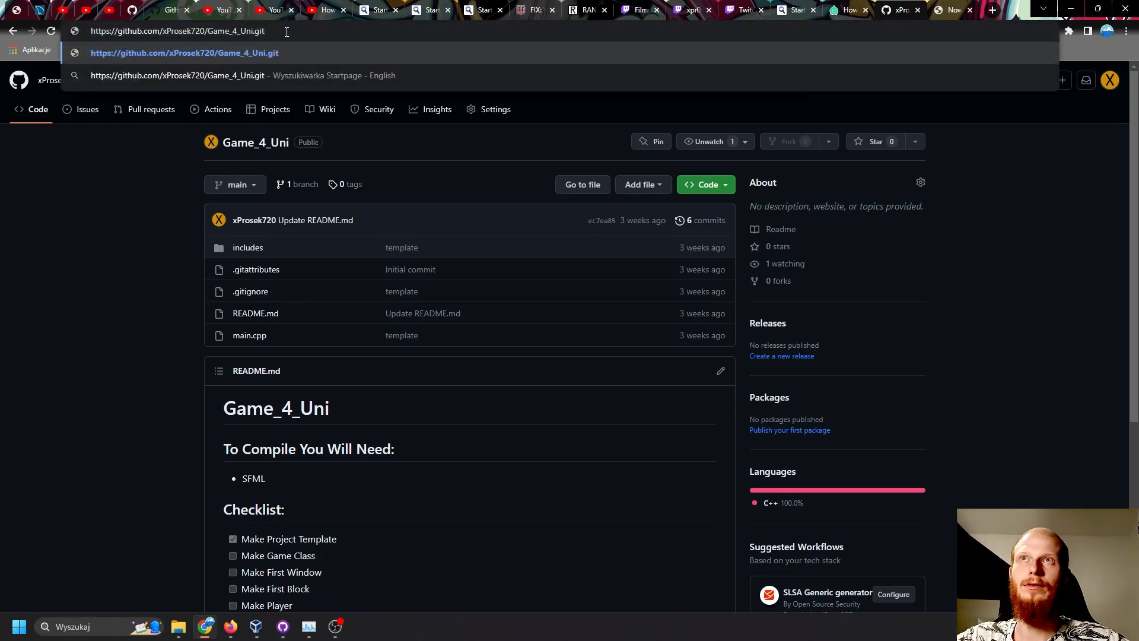
key("ctrl+a")
key("ctrl+x")
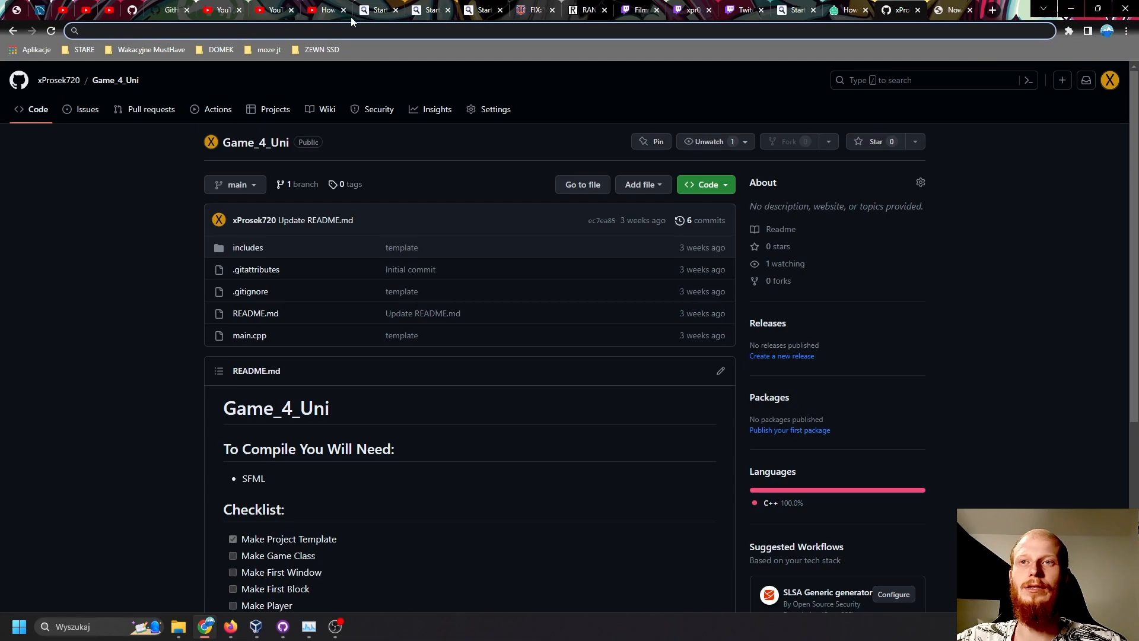
key("ctrl+v")
- Examine the full clone URL of Game_4_Uni and its .git ending in the browser address
left_click_drag(291, 31, 90, 36)
triple_click(191, 32)
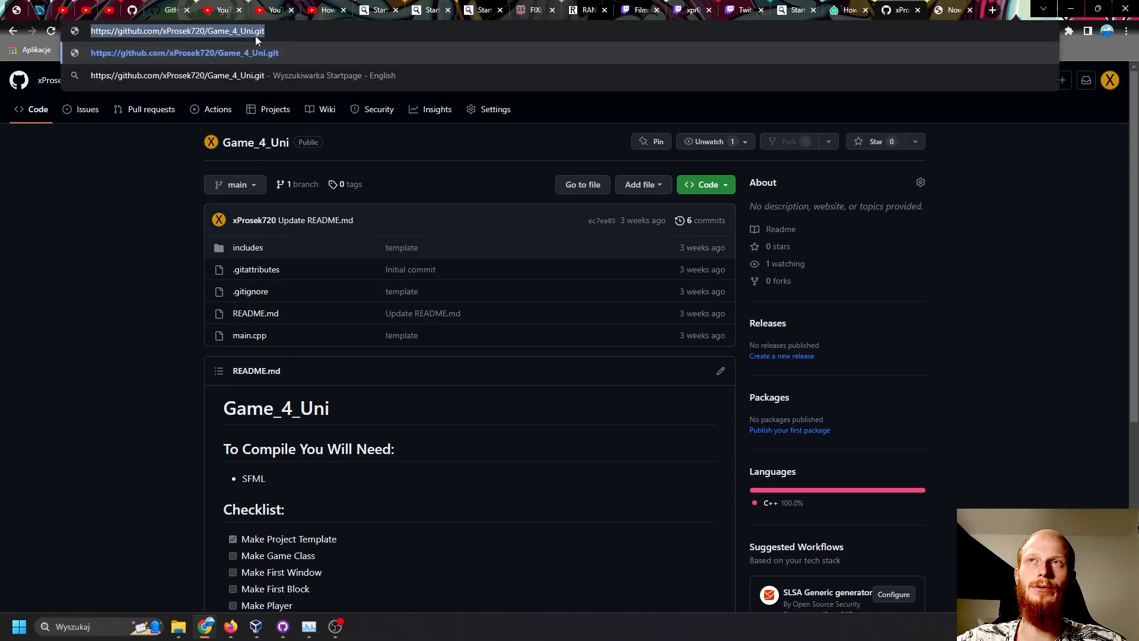
left_click(275, 33)
left_click_drag(313, 28, 38, 33)
triple_click(164, 34)
left_click(317, 30)
triple_click(298, 30)
double_click(299, 30)
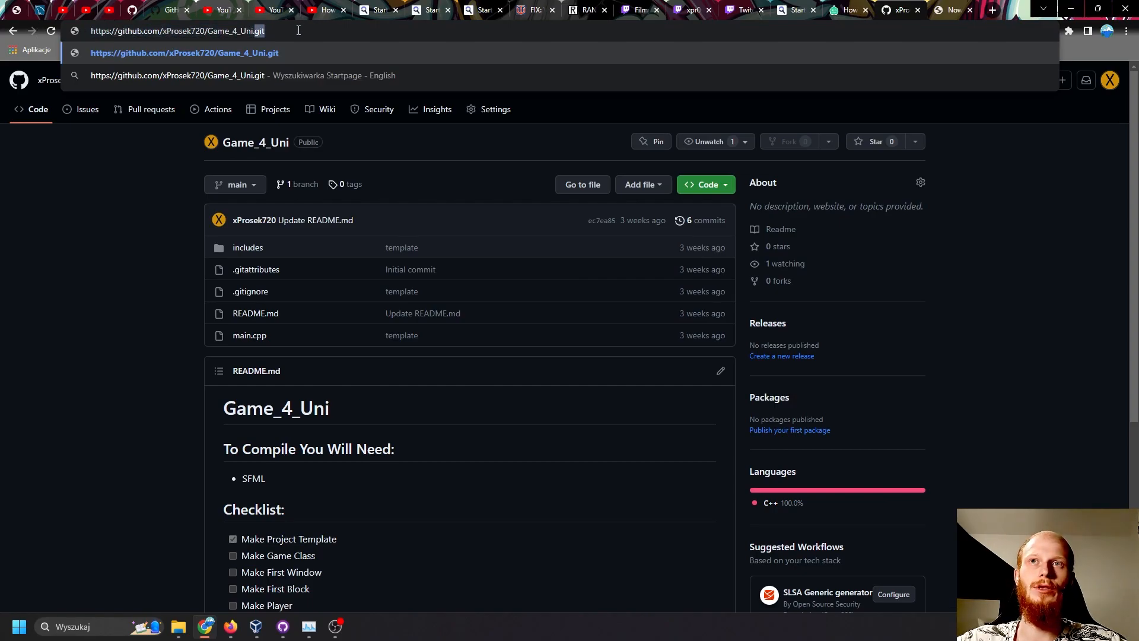
double_click(106, 311)
double_click(150, 149)
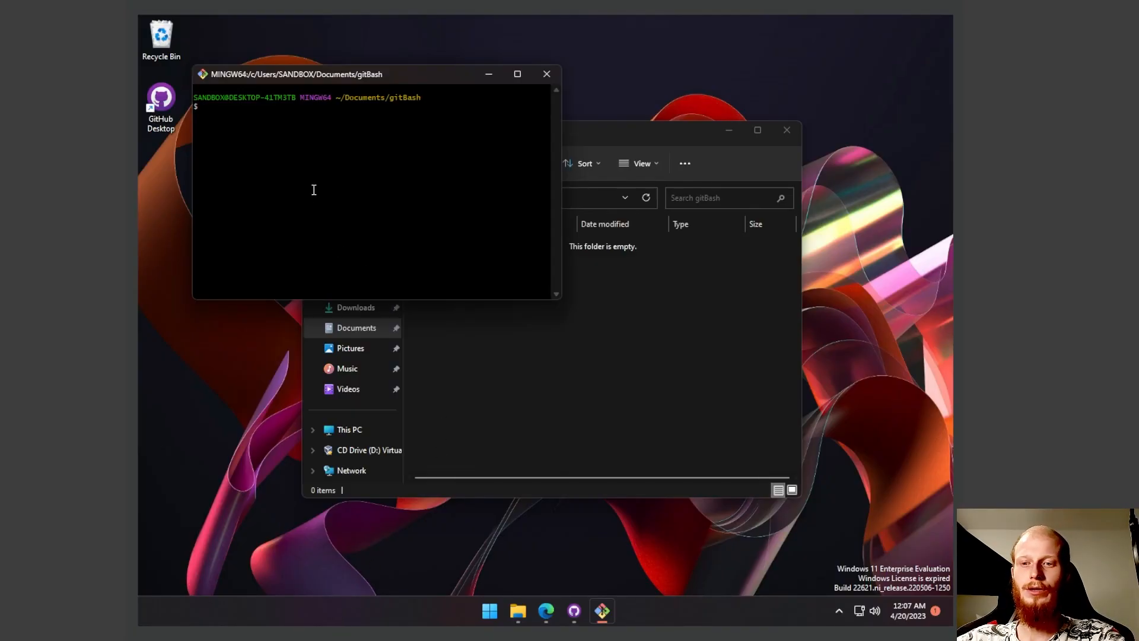
- Clone the Game_4_Uni repository in Git Bash using "git clone" and the repository's GitHub URL ending in ".git"
type("git clone")
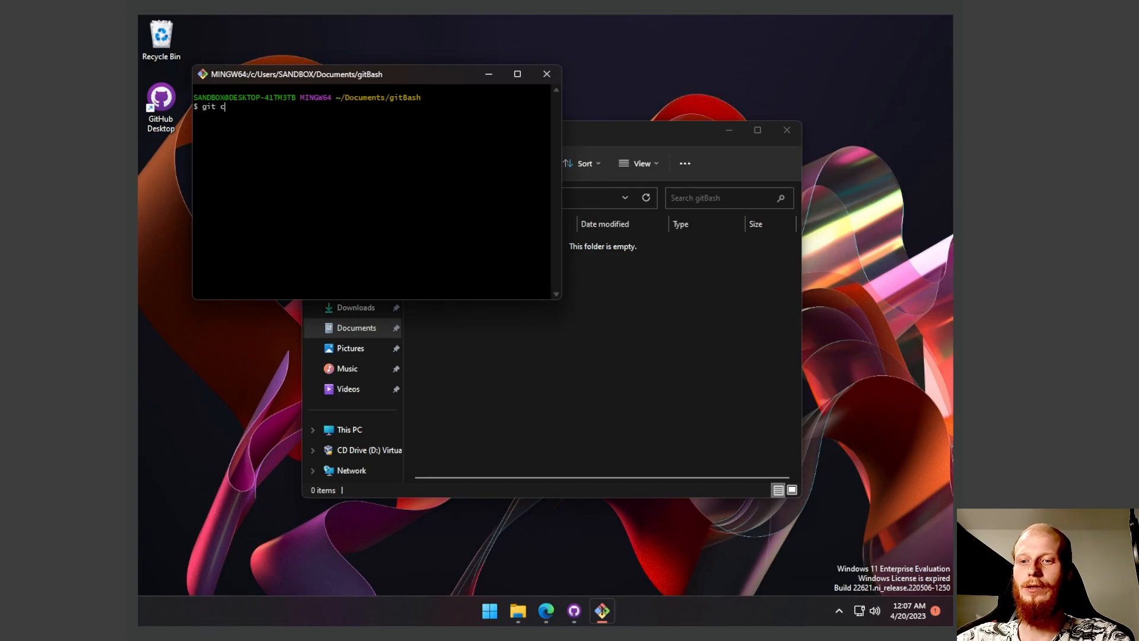
right_click(318, 195)
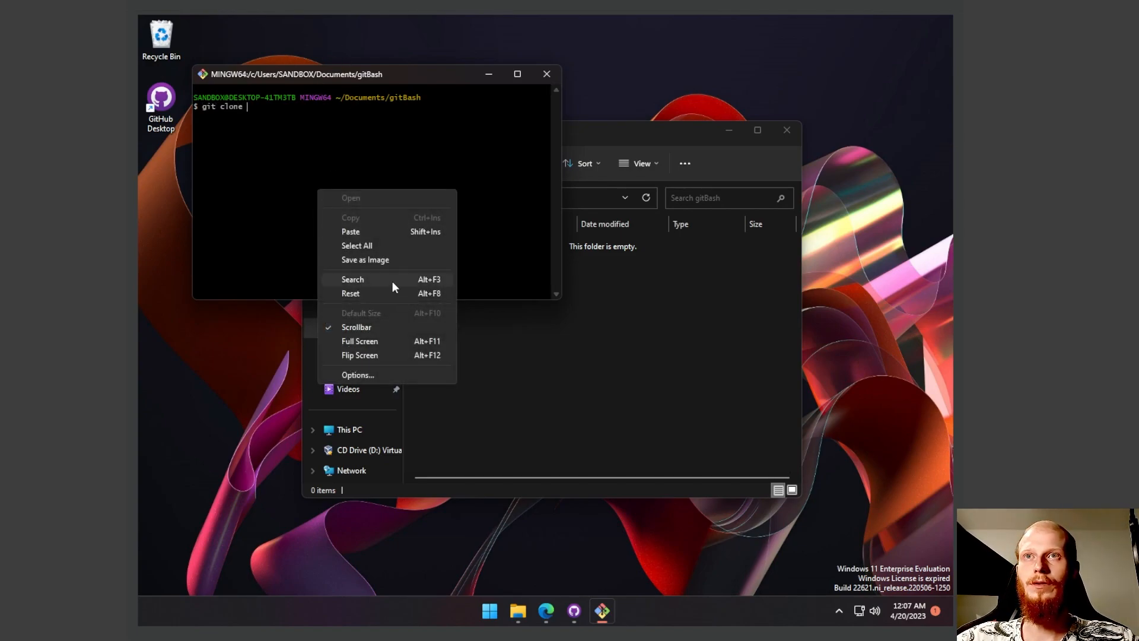
left_click(363, 231)
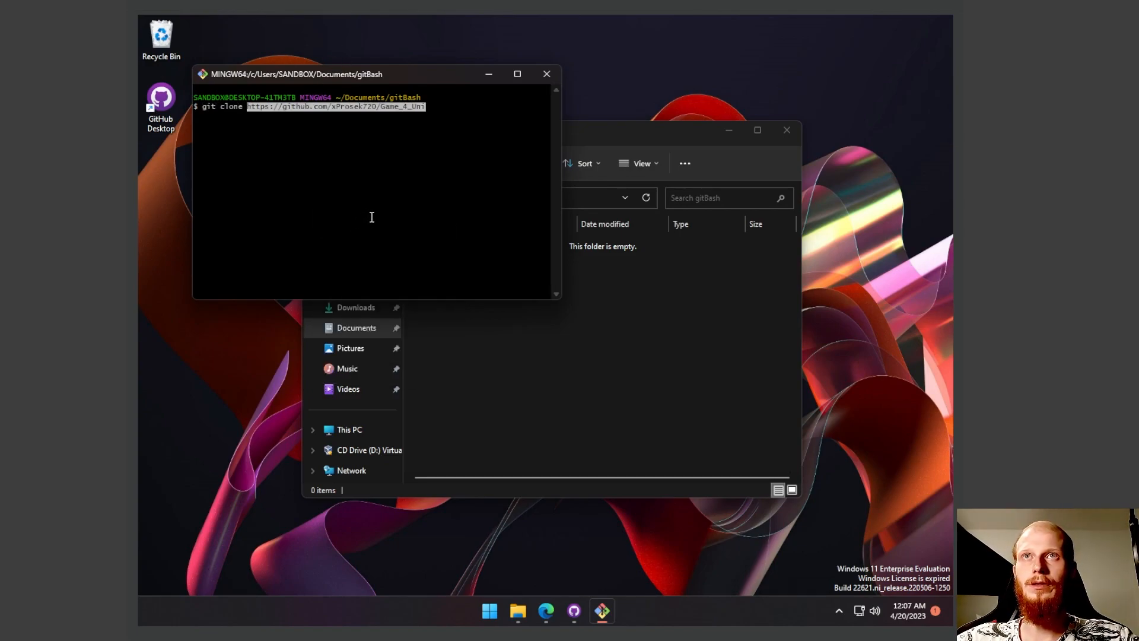
key("Return")
type(".git")
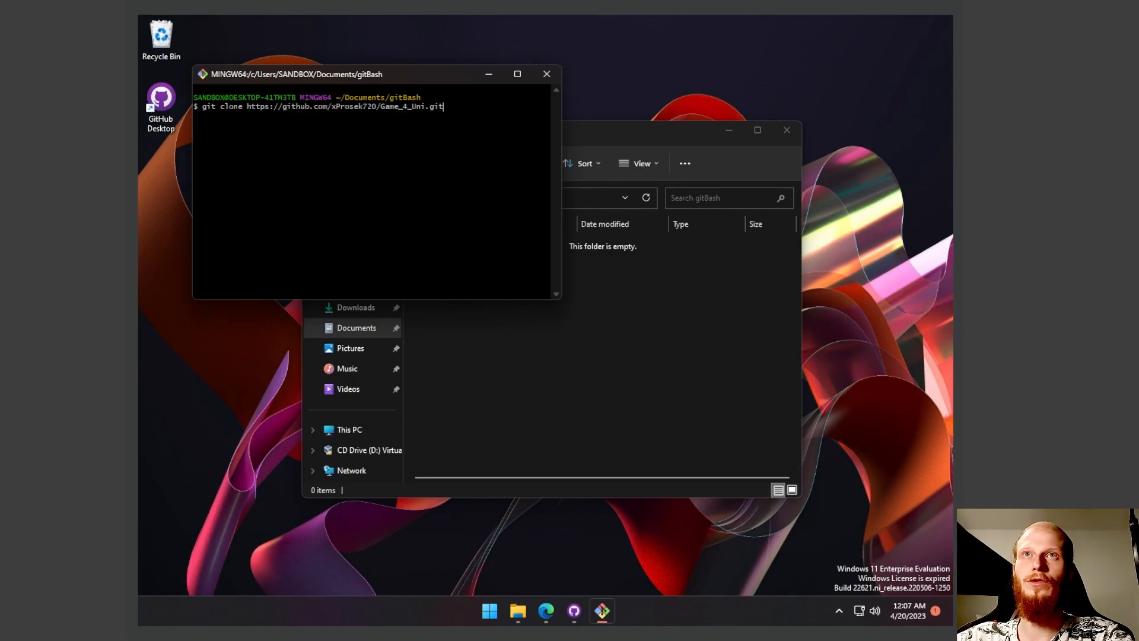
key("Return")
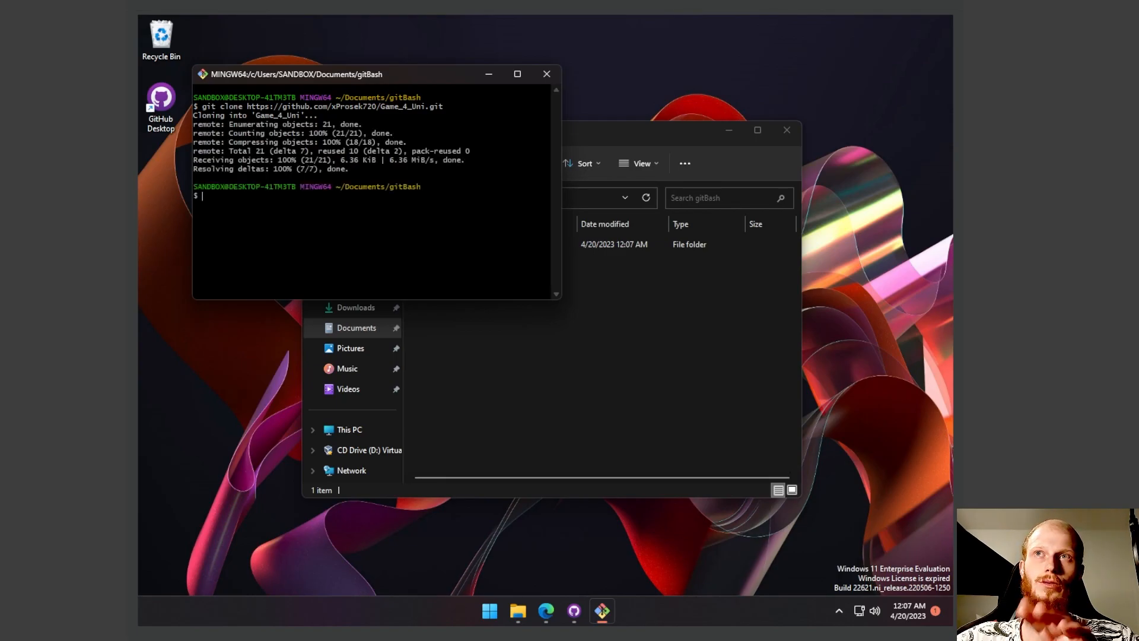
- Open the cloned Game_4_Uni folder and look over its files
left_click(628, 346)
double_click(476, 243)
left_click_drag(573, 417, 354, 215)
left_click(546, 379)
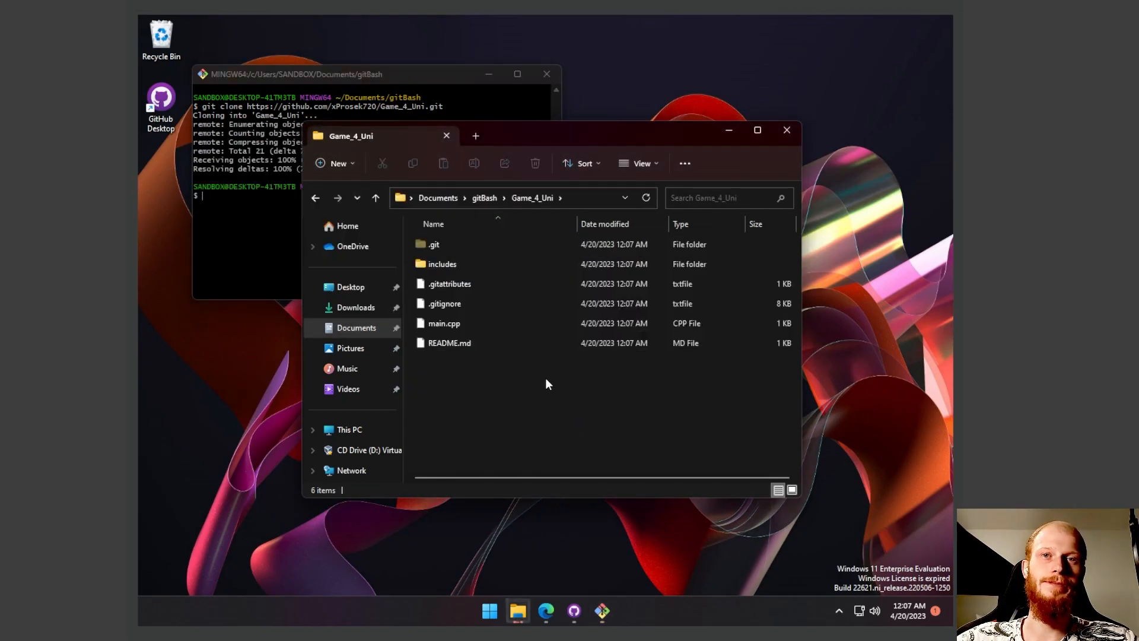
- Review the clone output in Git Bash, and bring the Game_4_Uni folder window back to the front
left_click(256, 179)
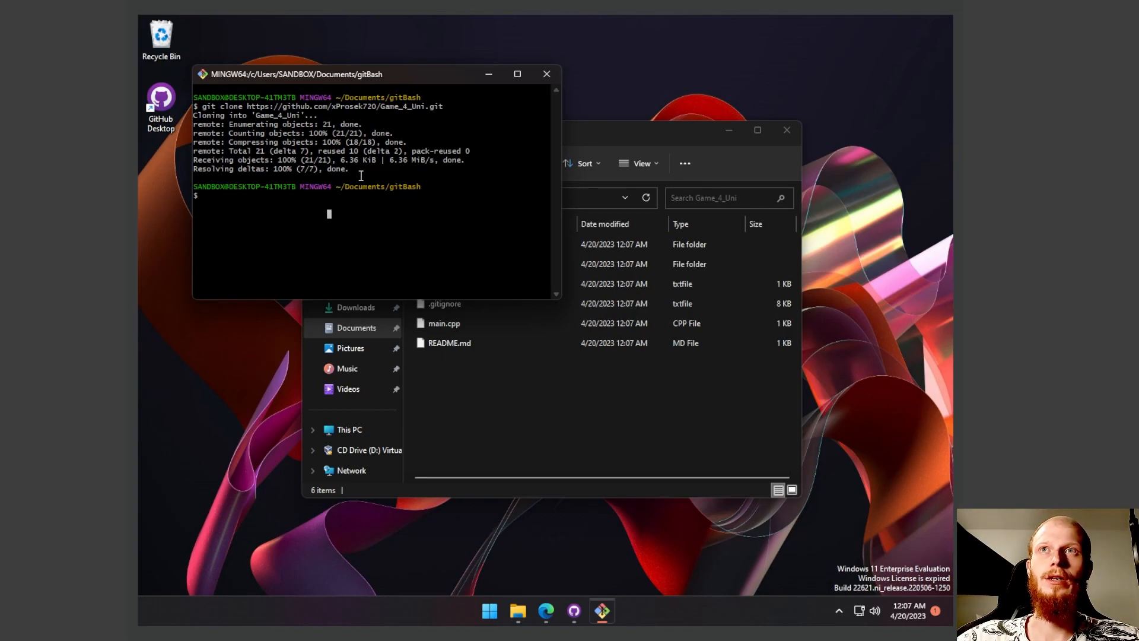
left_click_drag(376, 169, 214, 119)
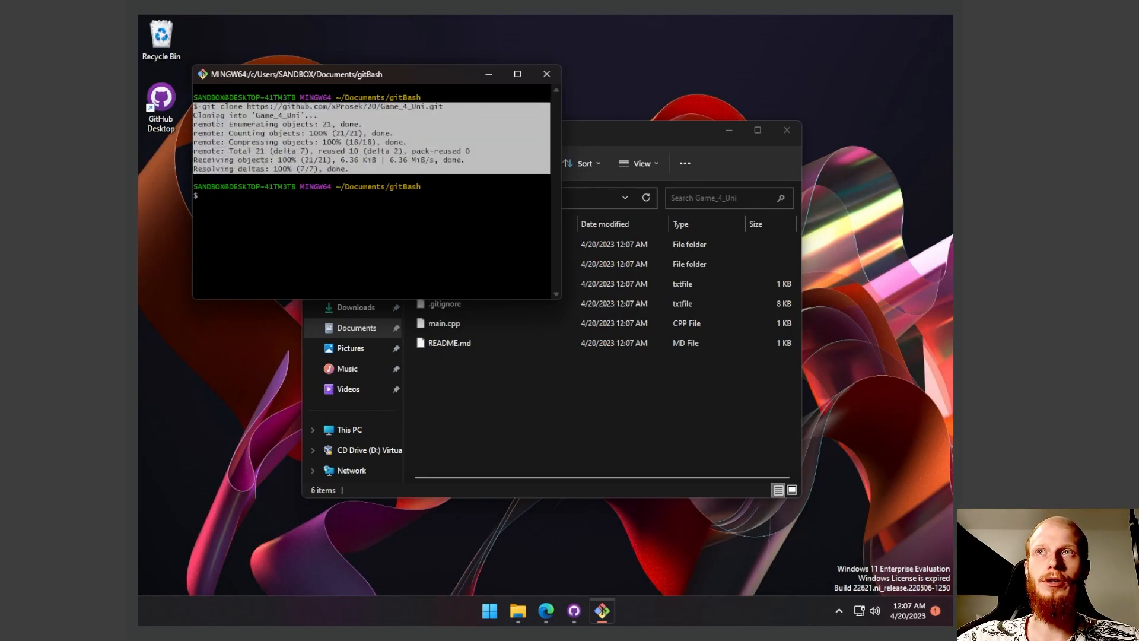
left_click(326, 252)
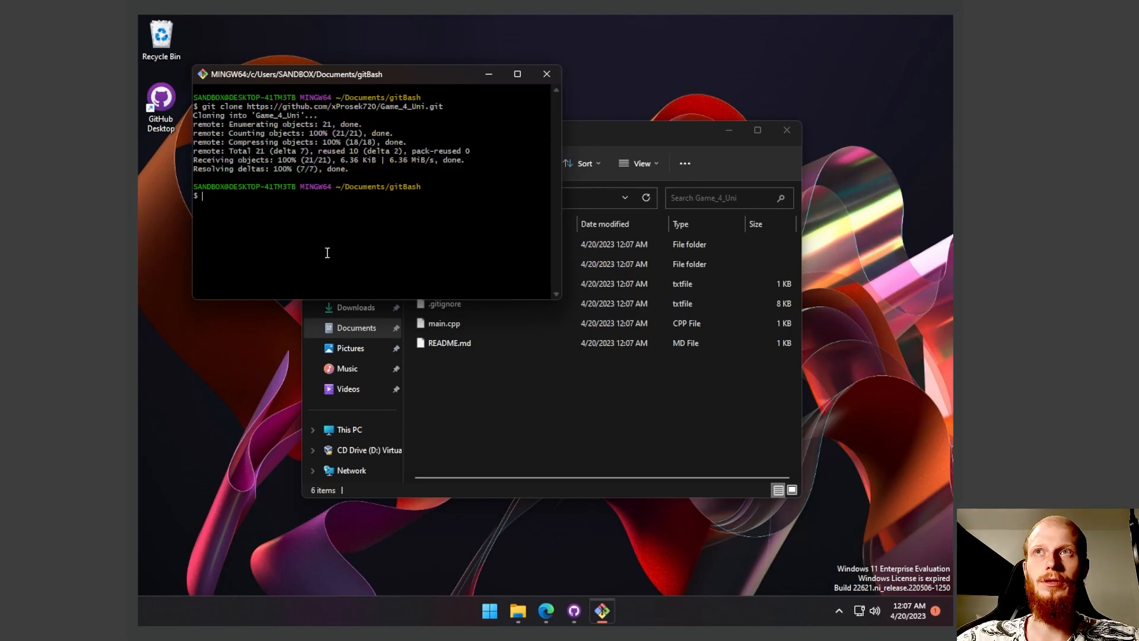
left_click(511, 334)
left_click_drag(530, 137, 407, 64)
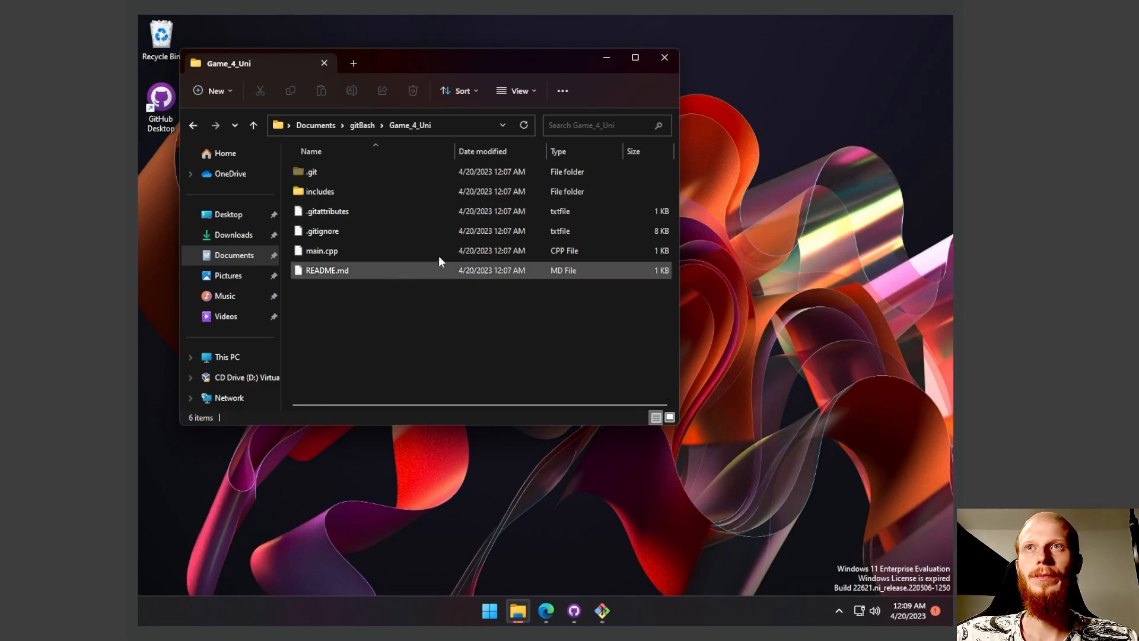
- Run "git --help" in Git Bash and read through the common commands down to the collaboration commands
left_click_drag(415, 67, 436, 101)
left_click(402, 77)
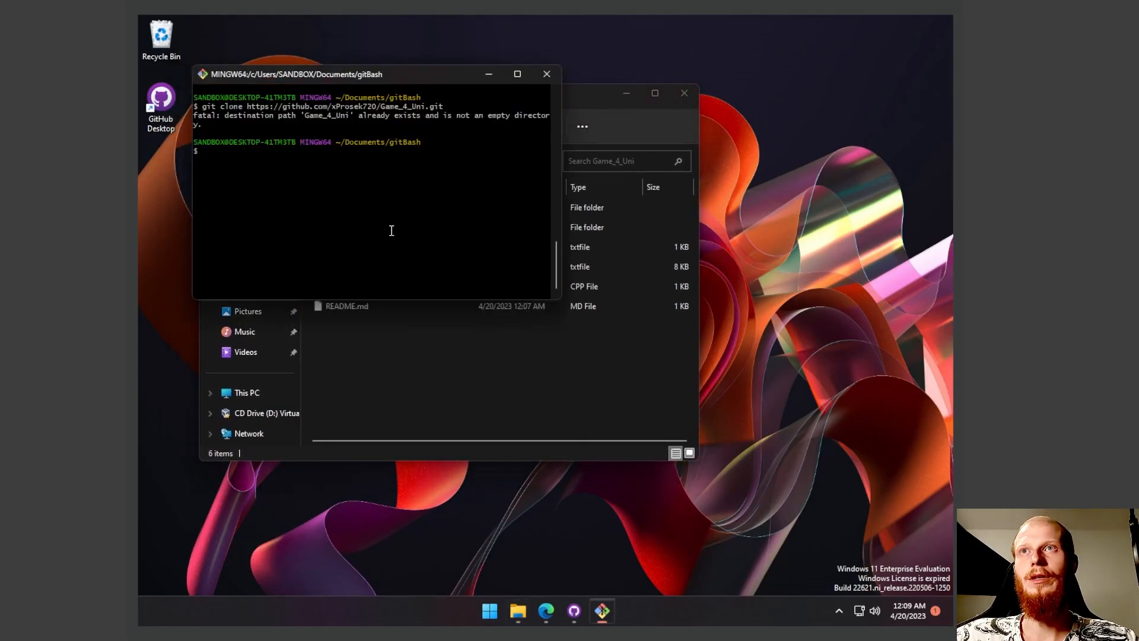
type("git --help")
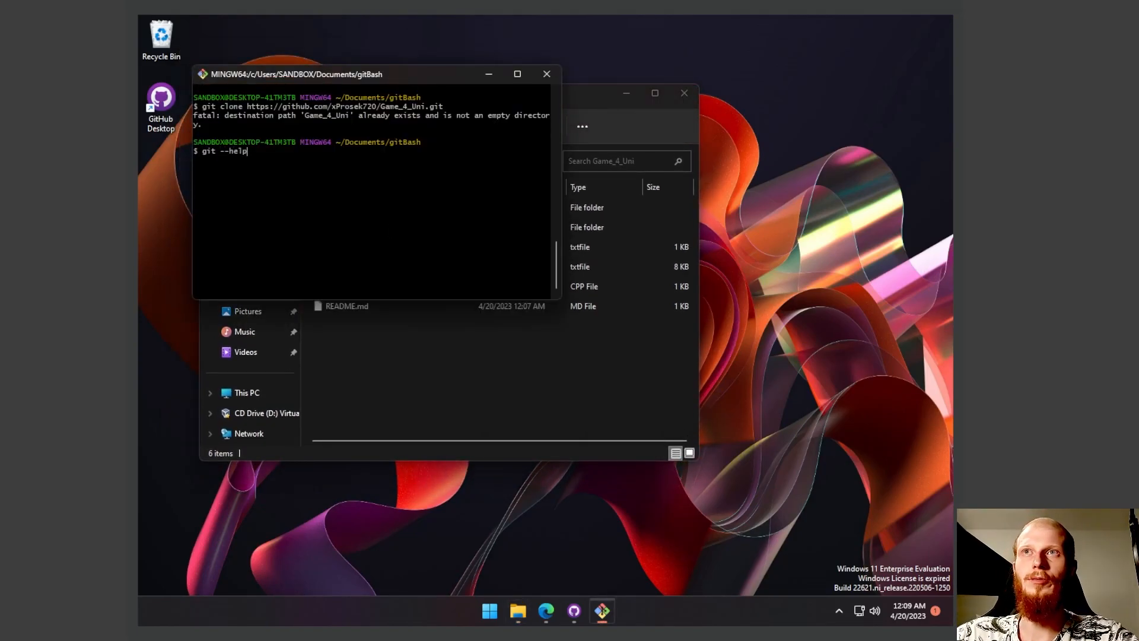
key("Return")
scroll(322, 218, "up", 8)
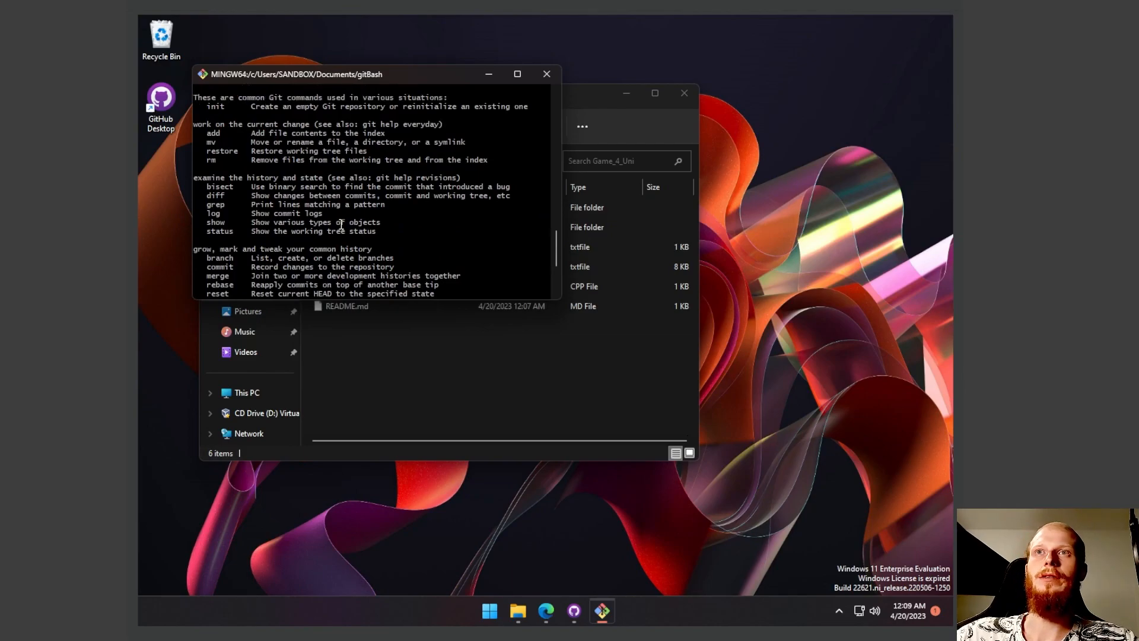
scroll(322, 218, "down", 3)
mouse_move(220, 150)
left_mouse_down()
mouse_move(393, 240)
mouse_move(398, 294)
left_mouse_up()
scroll(393, 240, "down", 3)
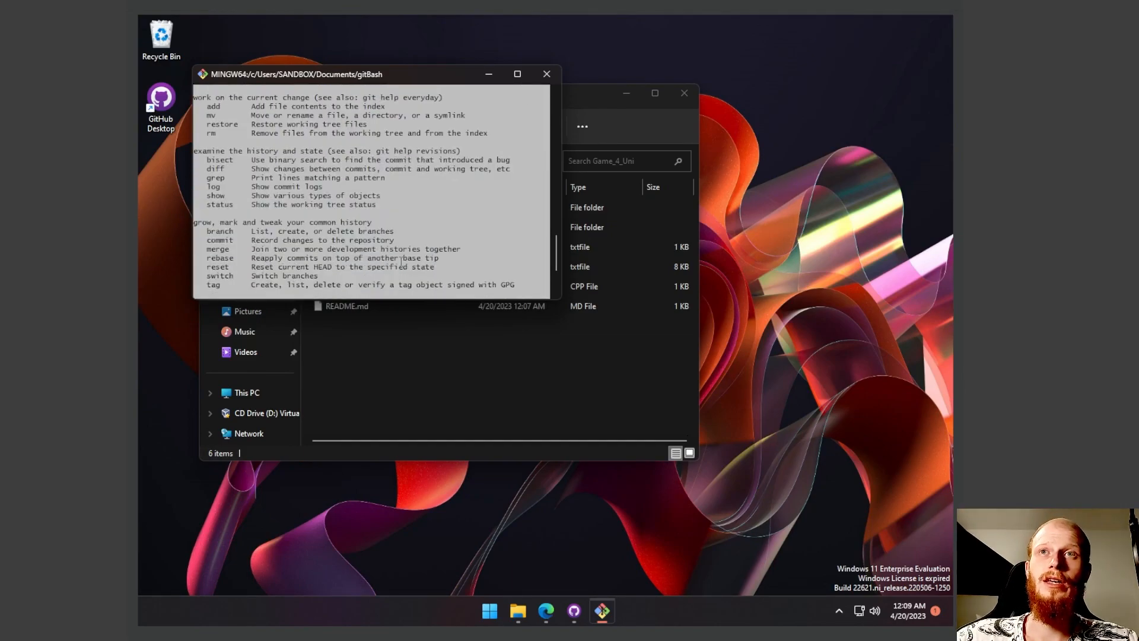
scroll(401, 261, "down", 3)
double_click(345, 215)
triple_click(464, 249)
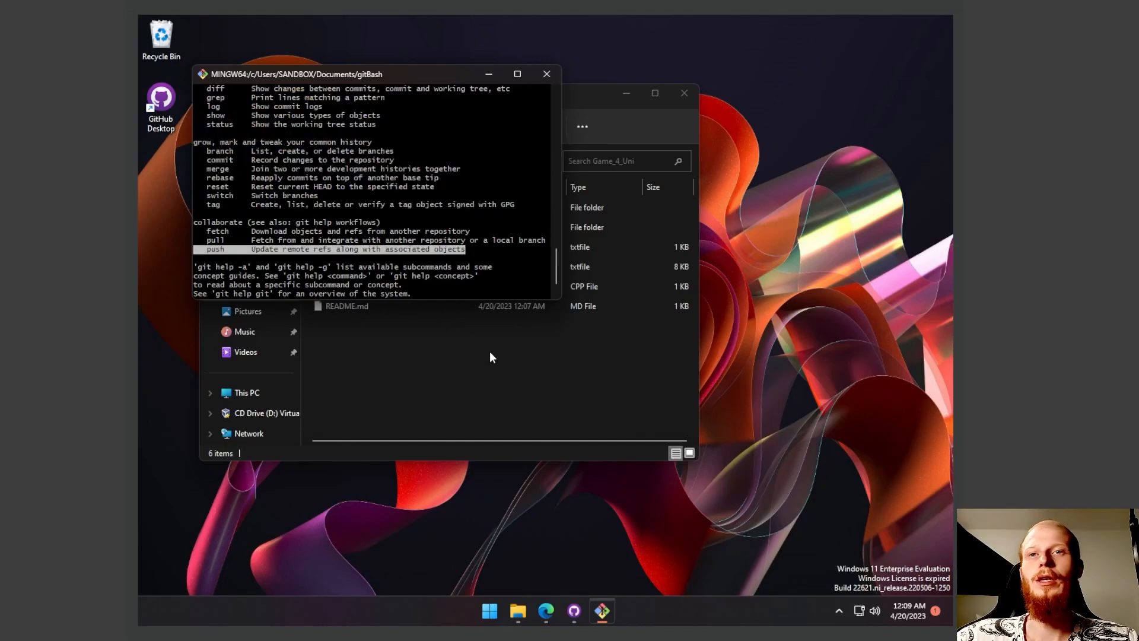
- Switch to GitHub Desktop and compare its commit summary and description fields with the commands listed in Git Bash
left_click(574, 610)
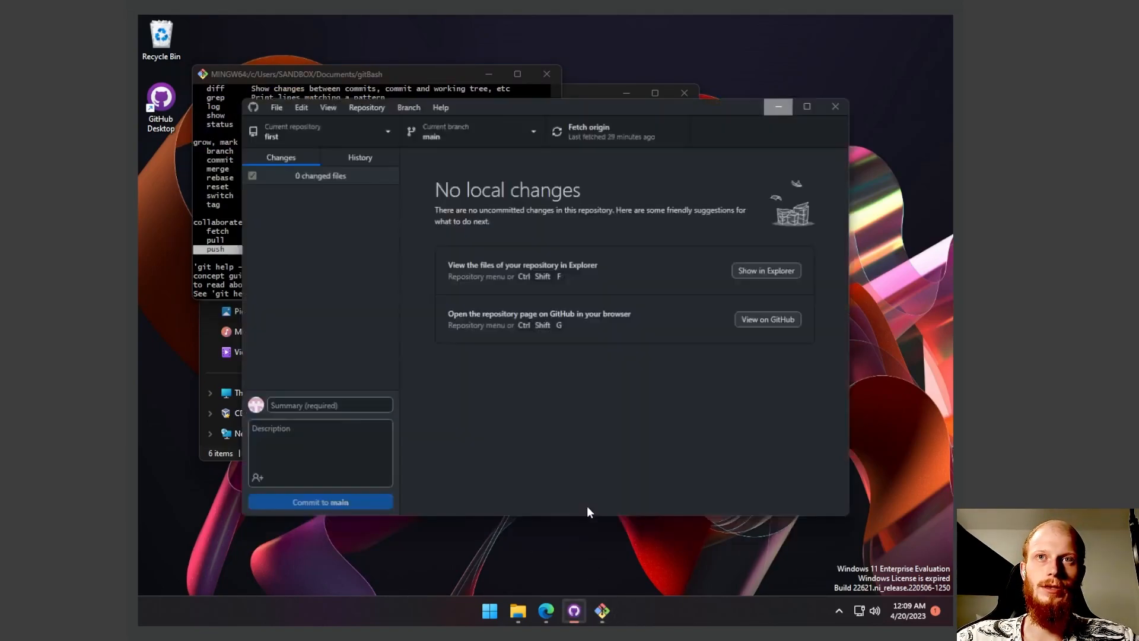
left_click_drag(521, 104, 603, 100)
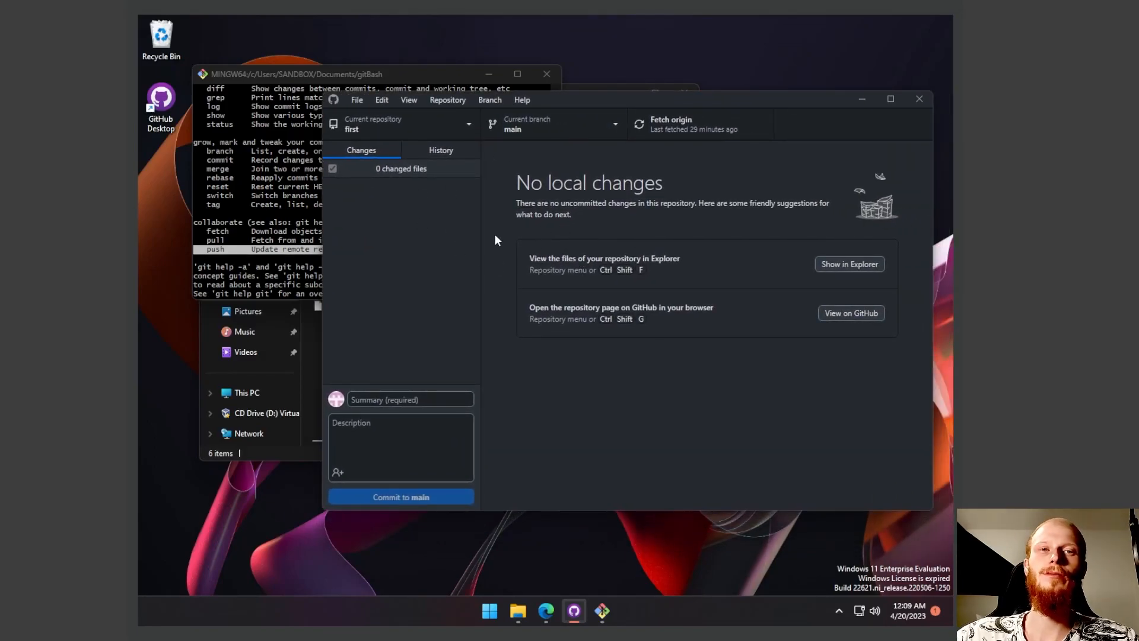
left_click(416, 435)
left_click(411, 404)
triple_click(262, 240)
left_click(310, 225)
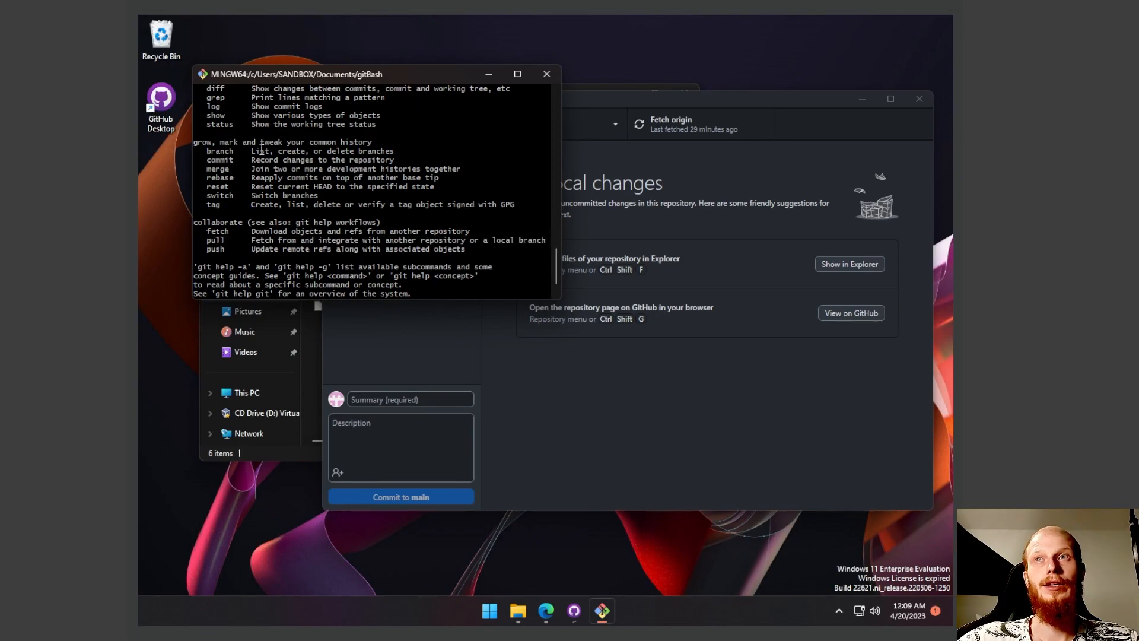
scroll(239, 159, "up", 3)
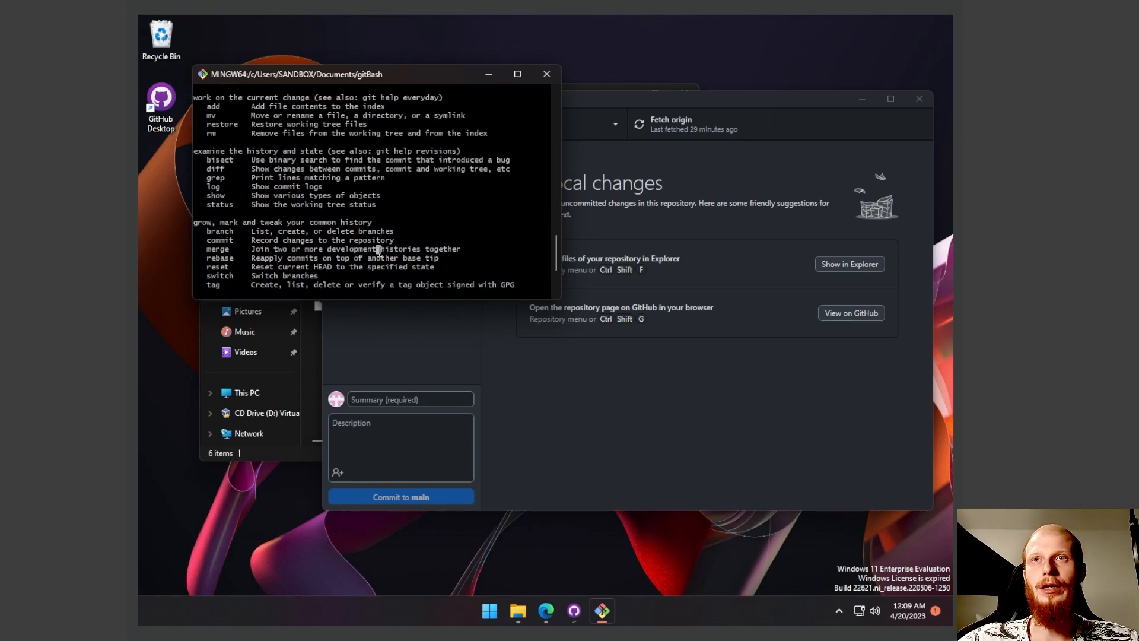
left_click_drag(341, 78, 405, 121)
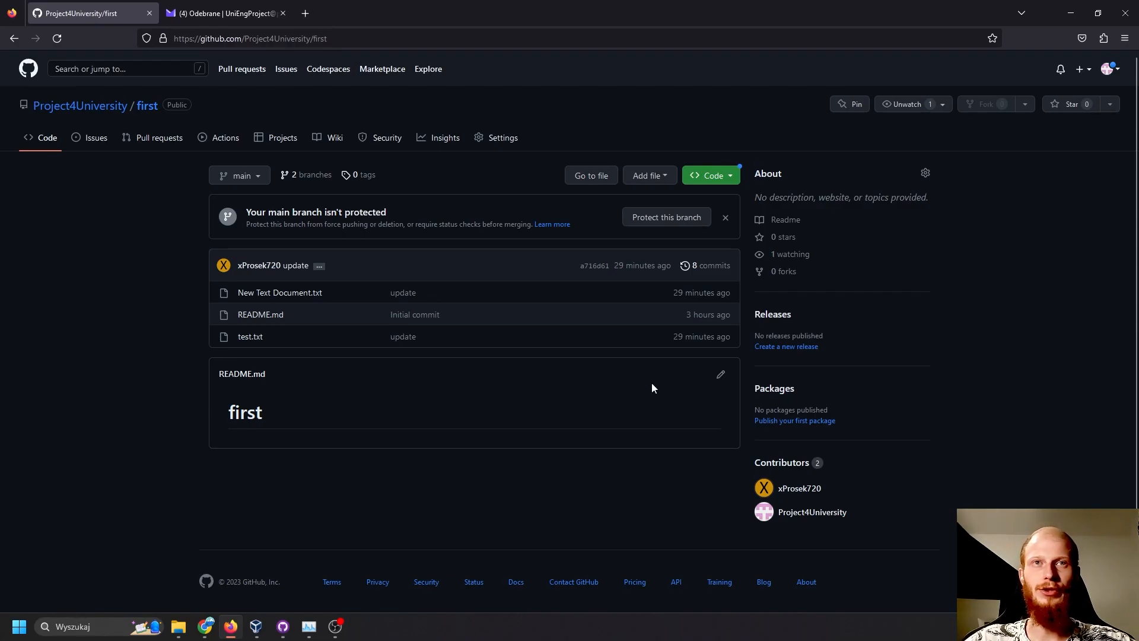
- Open the first repository's README.md for editing on GitHub and add the headings "## second" and "### third"
left_click(722, 375)
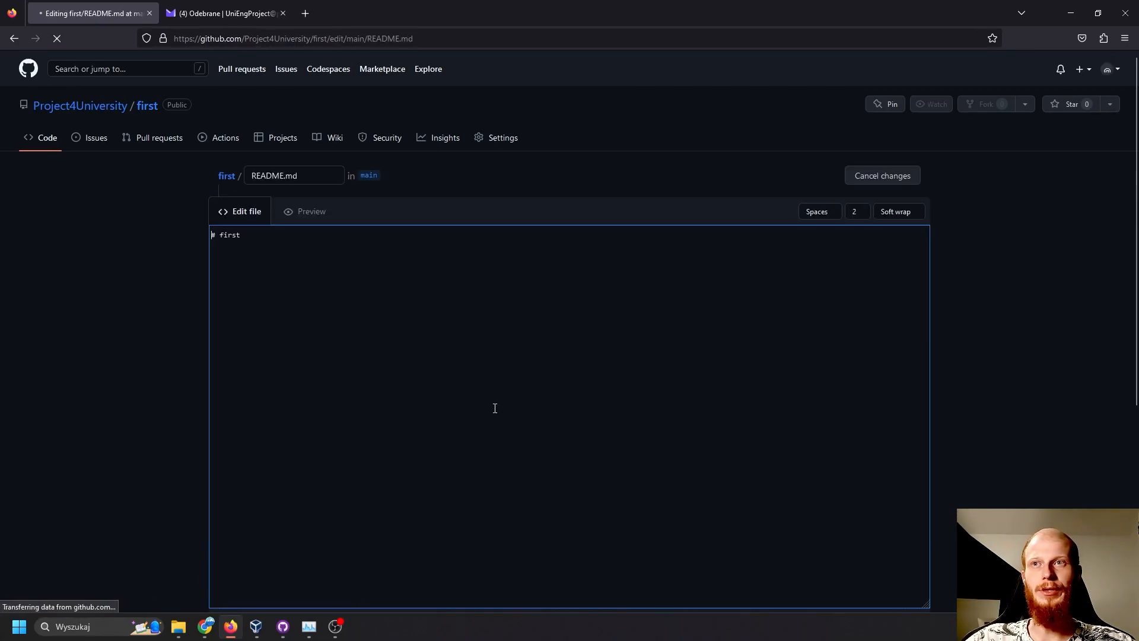
left_click_drag(253, 236, 288, 238)
left_click(370, 265)
type("## seco")
type("nd ")
type("##")
type("# thi")
type("rd")
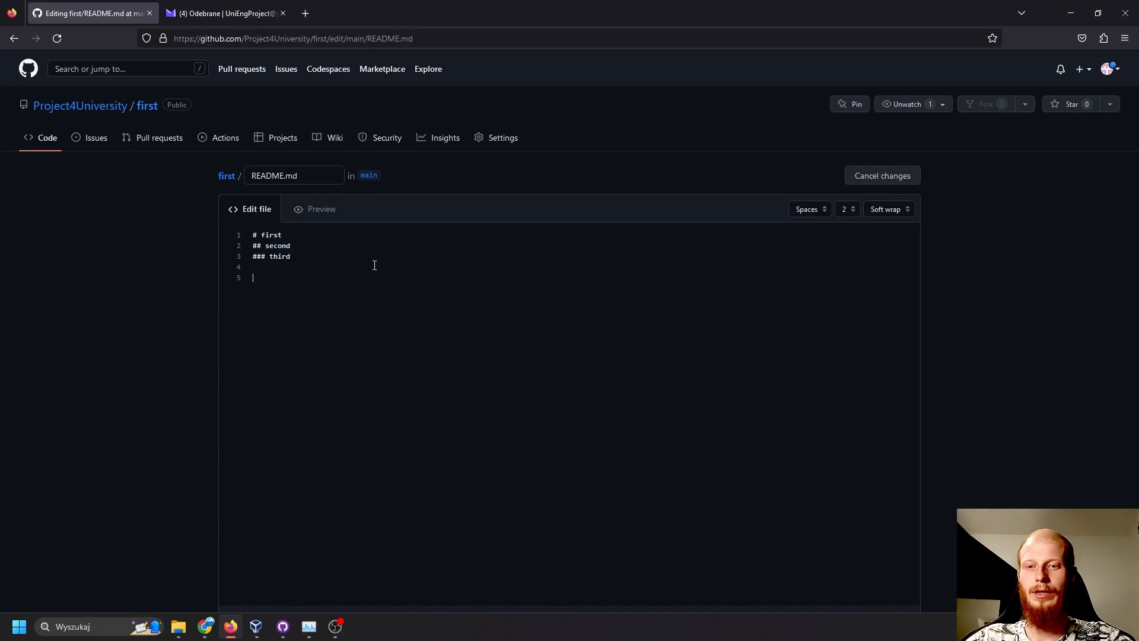
- Add the numbered item "1. dskodkso" below the README headings and start an indented "-" bullet under it
key("BackSpace")
type("1")
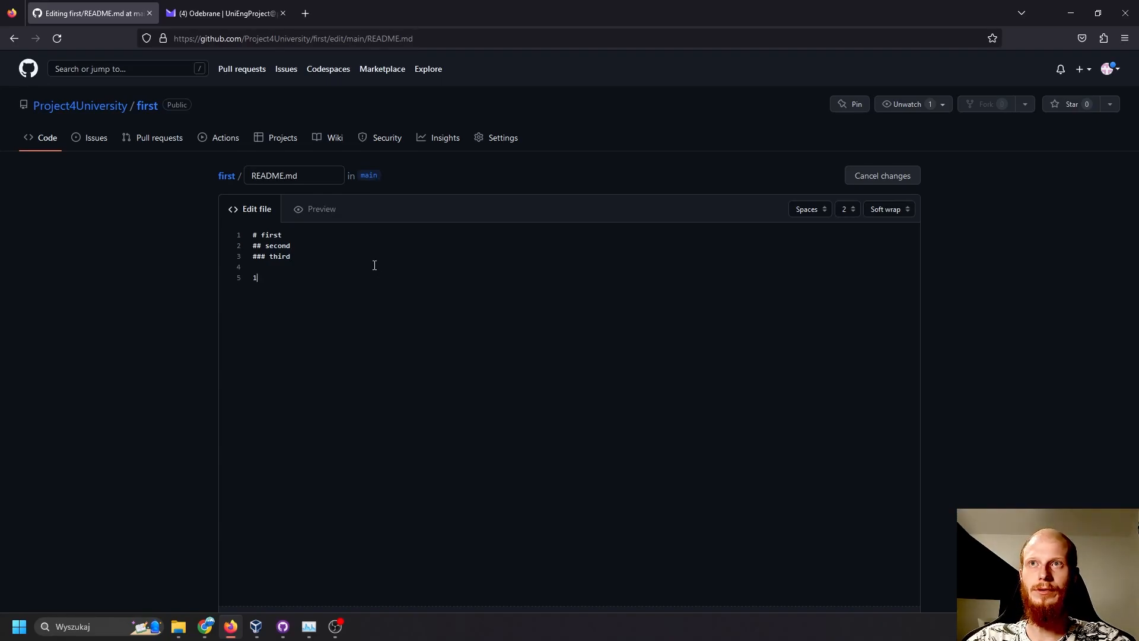
type(". He")
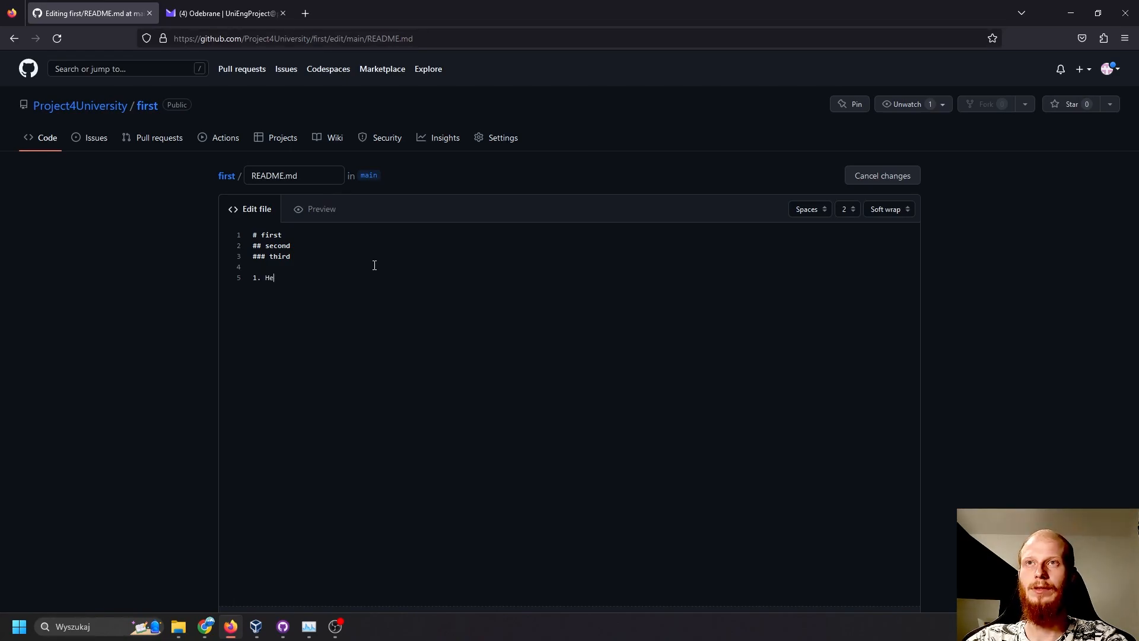
key("BackSpace")
key("BackSpace")
type("dskodkso")
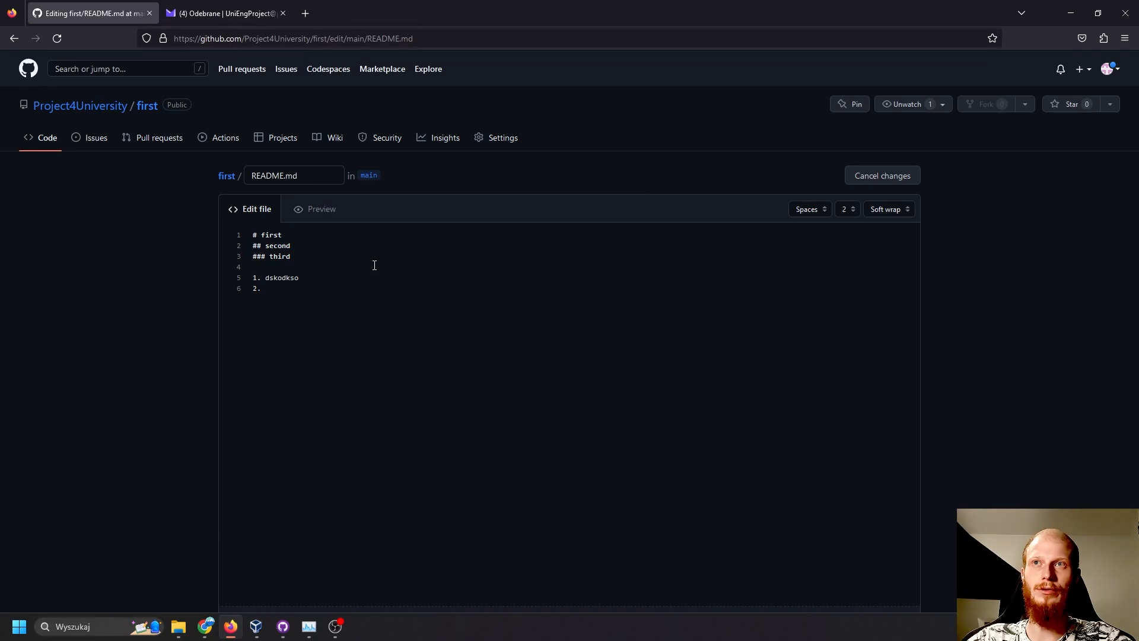
key("BackSpace")
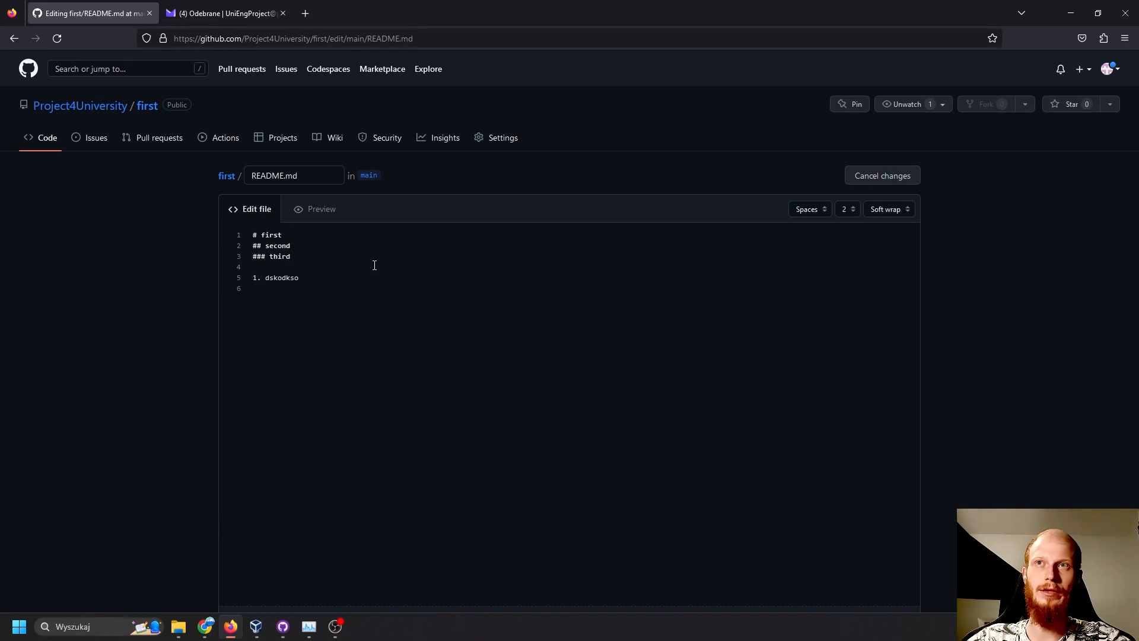
type("-")
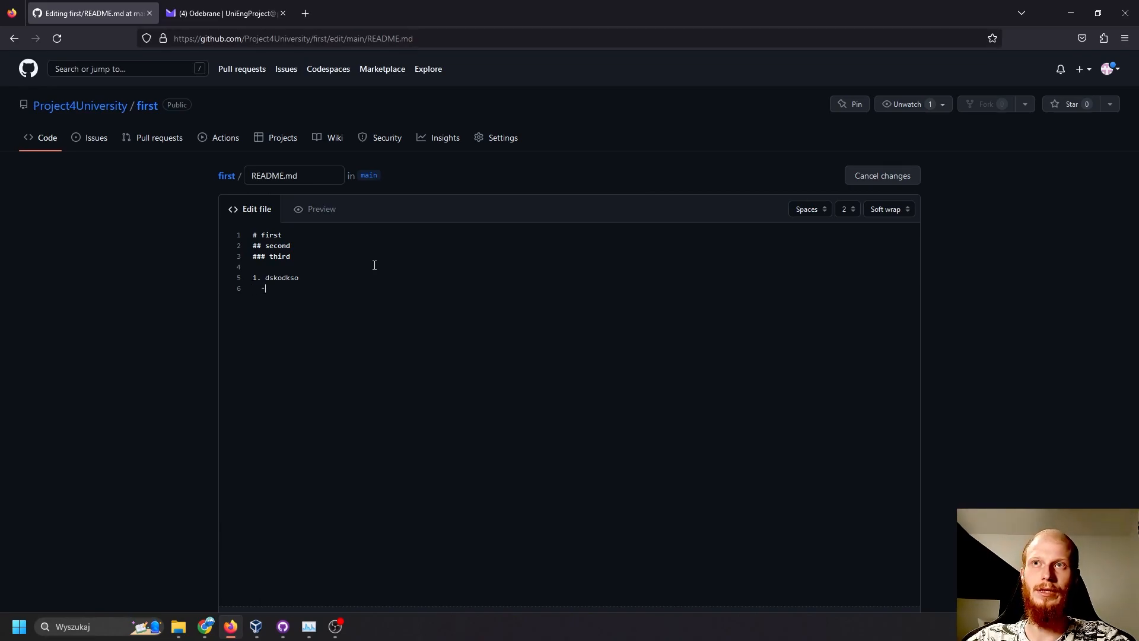
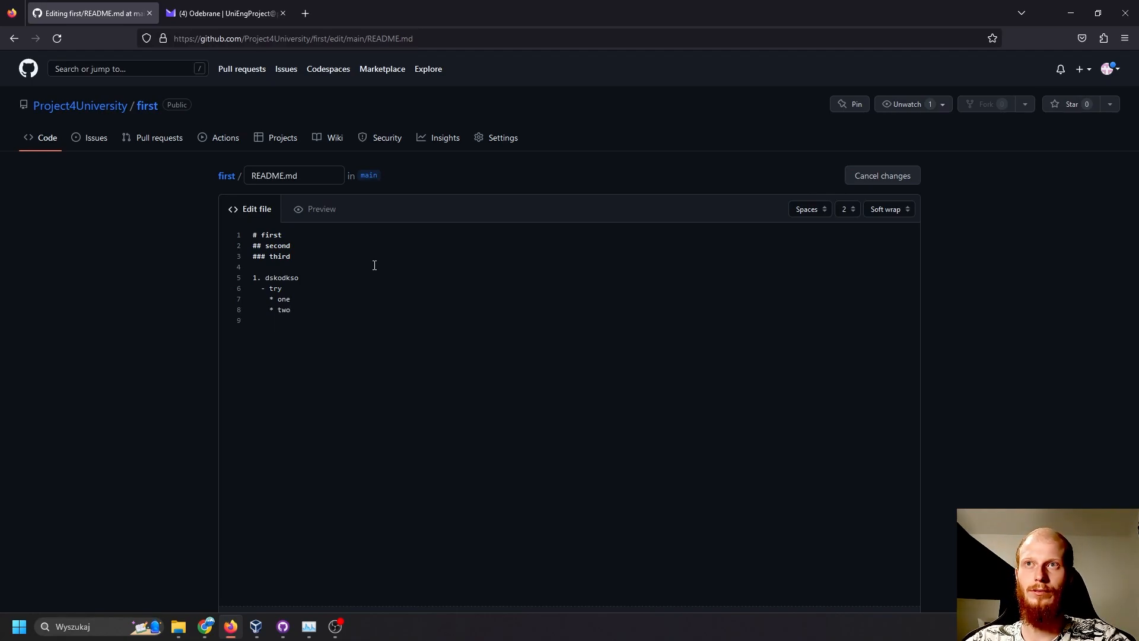
- Add the indented bullet "- try2" below the nested items and a second numbered item "2. etc" in the README
type("tr")
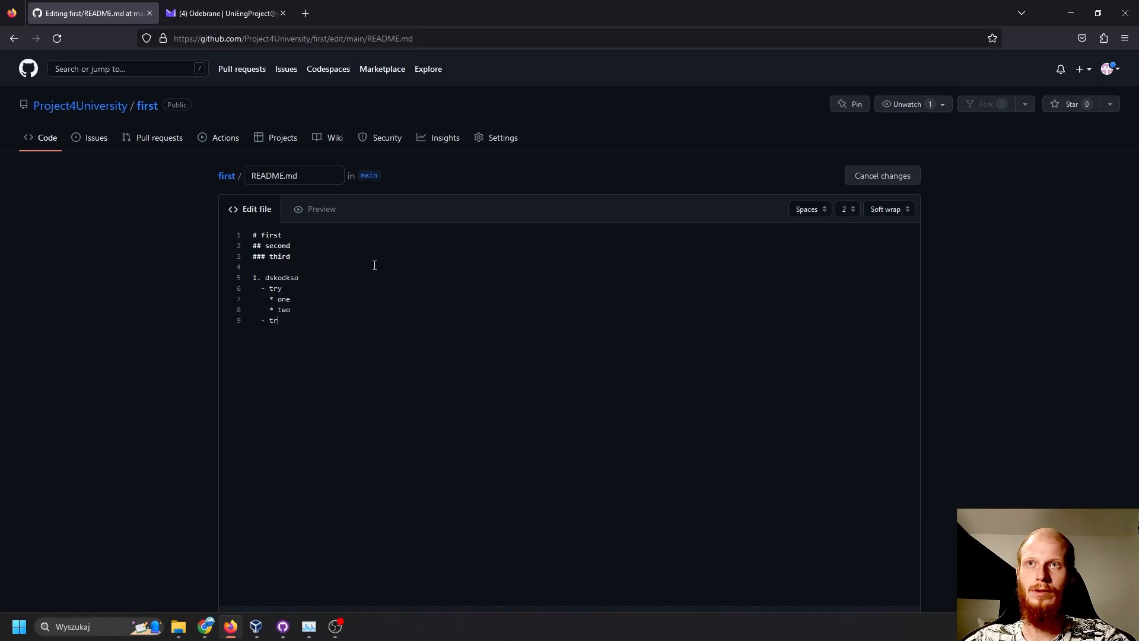
type("y2")
key("Return")
type("-")
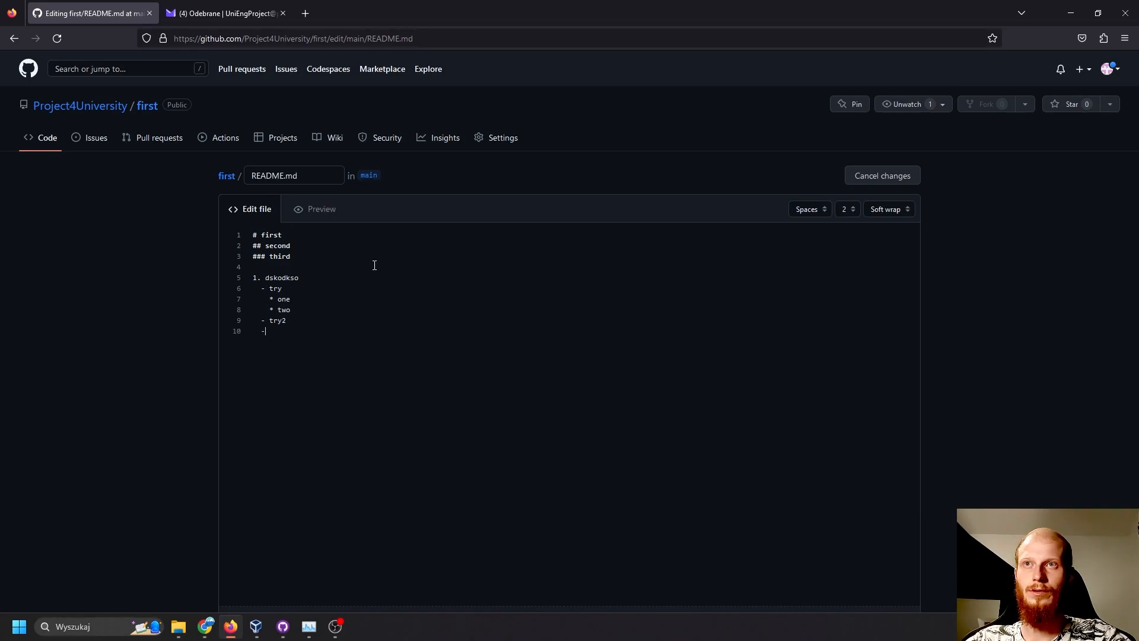
type(" -")
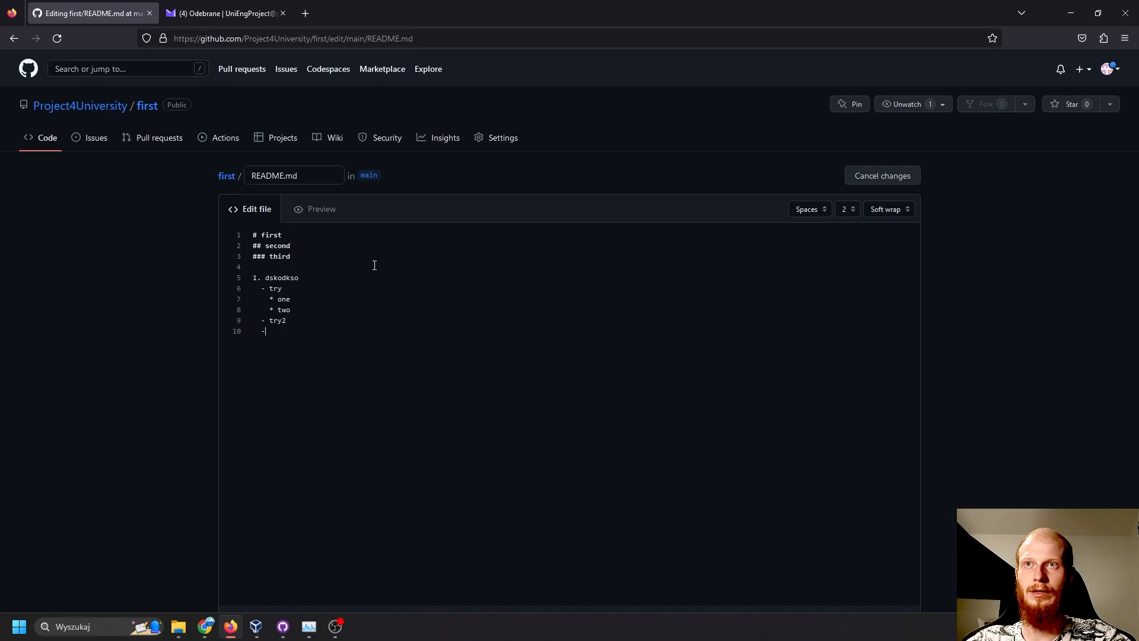
key("BackSpace")
type("2.")
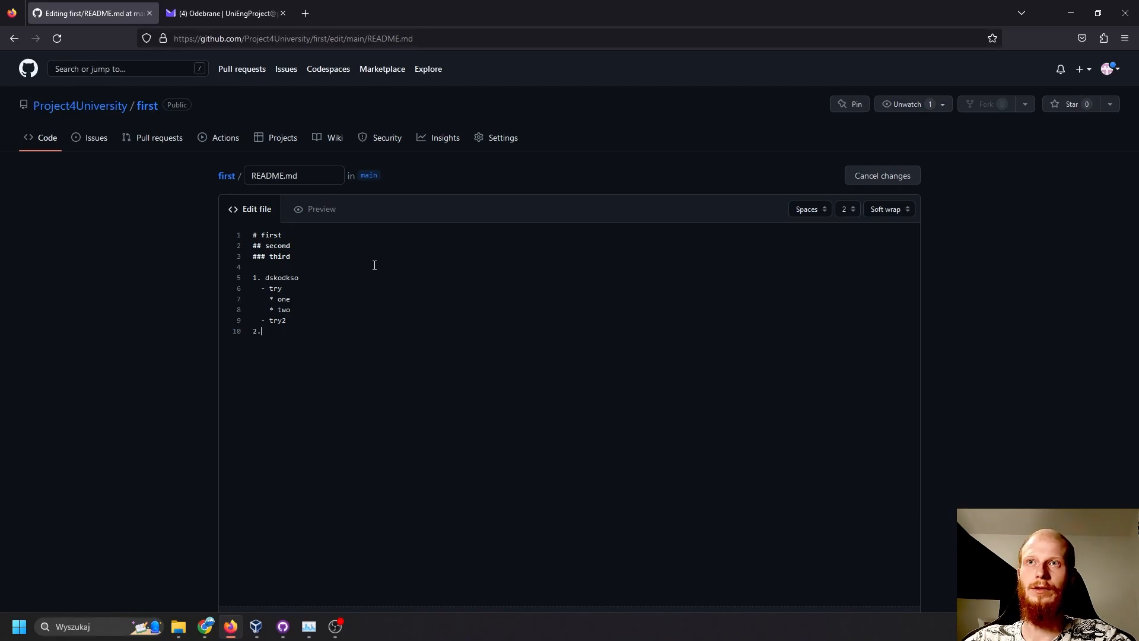
type(" etc")
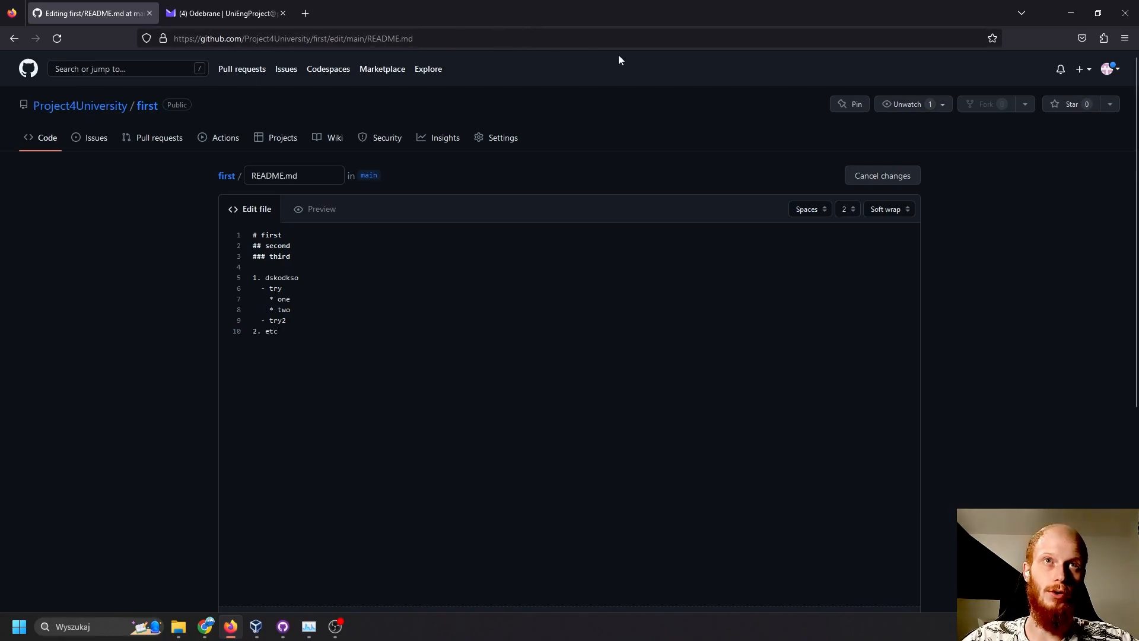
- Preview the README and examine how the headings, numbered items and nested bullets are rendered
scroll(612, 418, "down", 5)
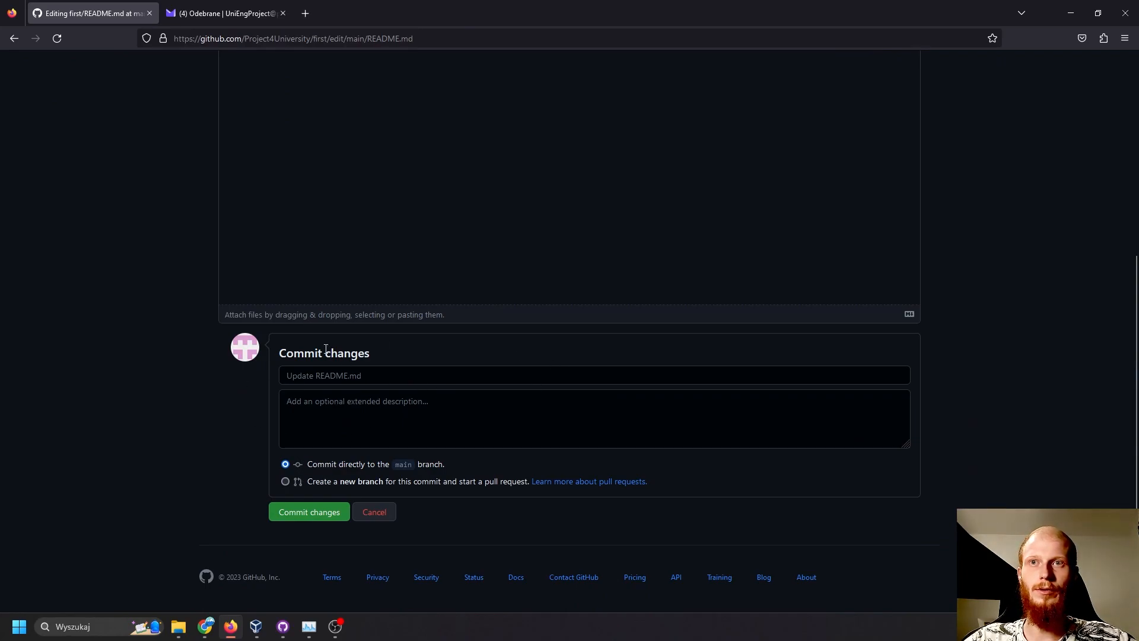
scroll(664, 304, "up", 5)
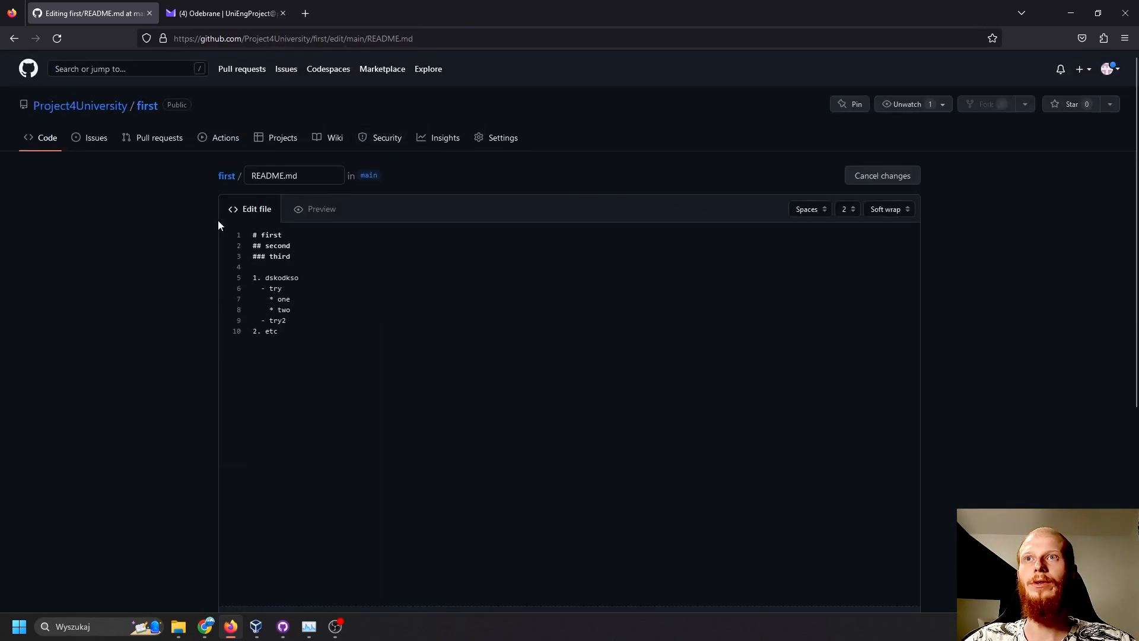
left_click(323, 210)
scroll(441, 299, "down", 3)
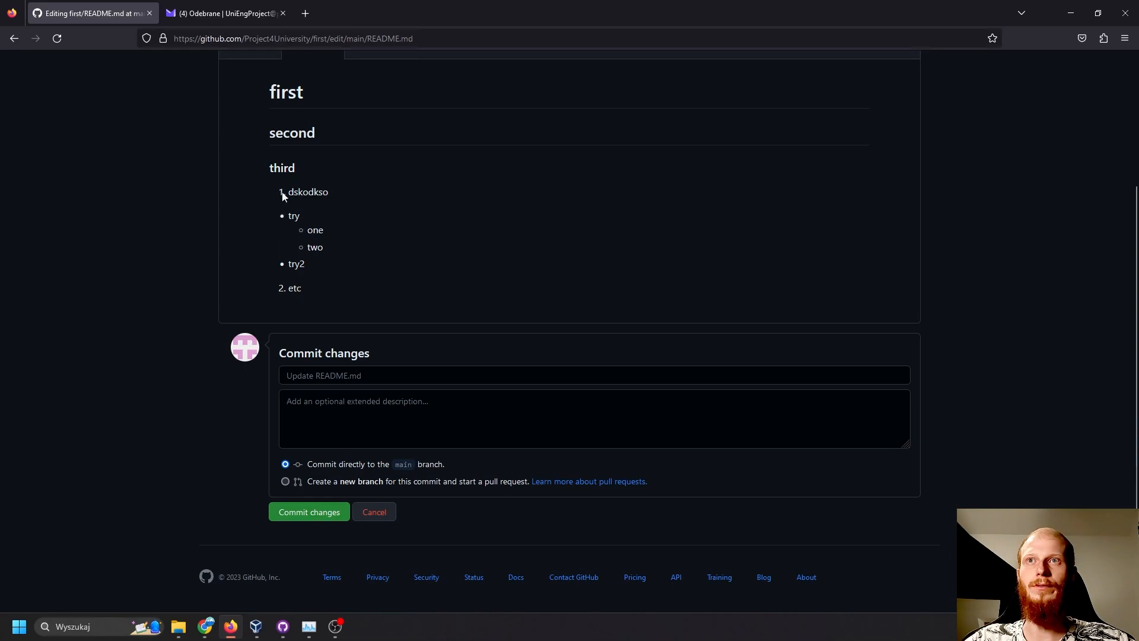
left_click_drag(283, 189, 332, 255)
left_click(359, 277)
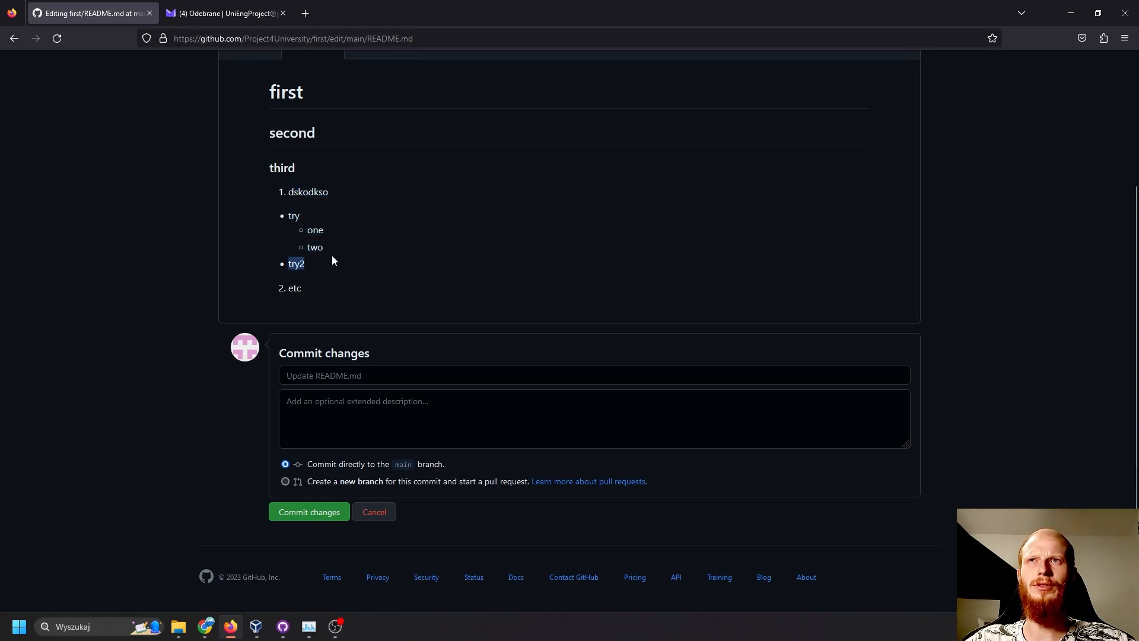
double_click(294, 190)
scroll(303, 202, "up", 3)
left_click(283, 259)
left_click_drag(282, 258, 343, 340)
left_click(308, 353)
left_click_drag(281, 358, 356, 454)
left_click(356, 453)
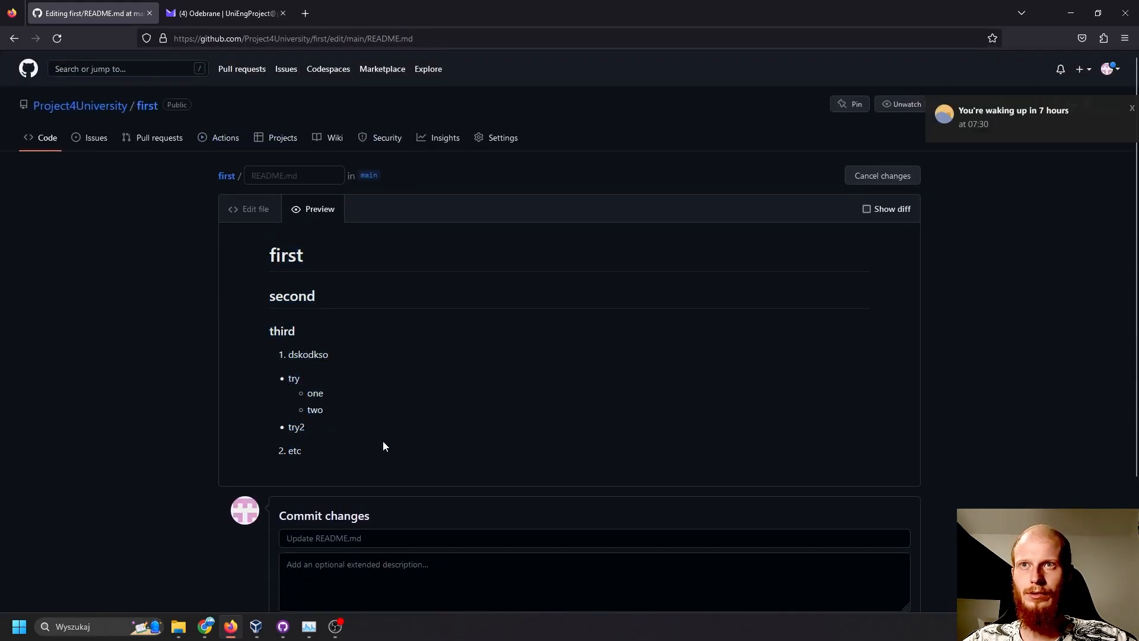
scroll(383, 441, "down", 2)
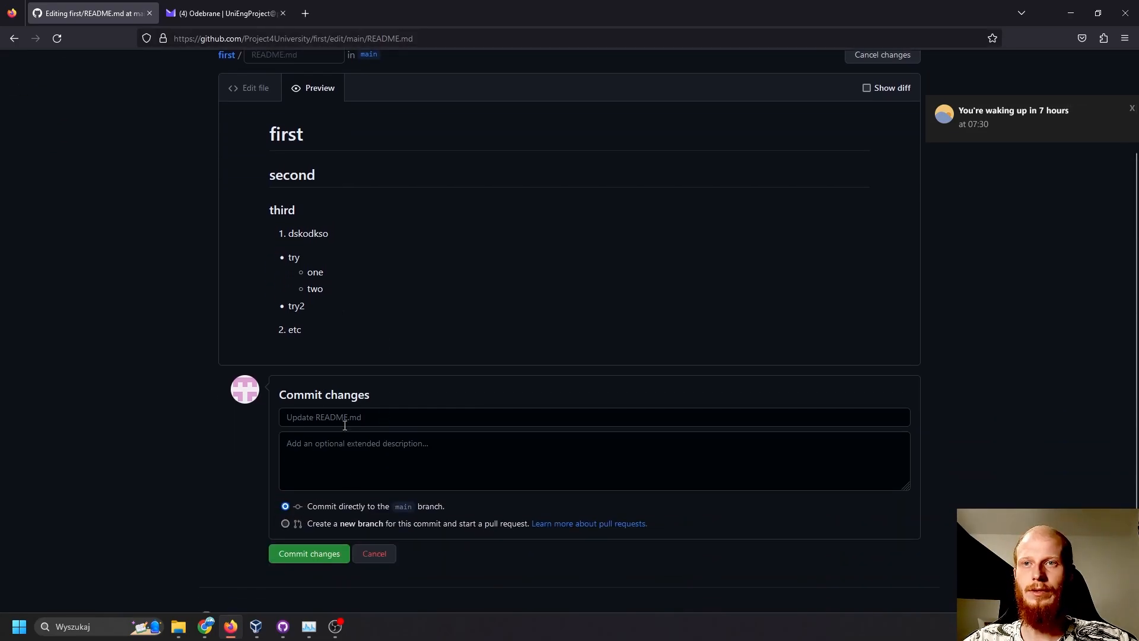
scroll(278, 220, "up", 2)
- Indent the "try", "one", "two" and "try2" bullets one level further so they nest under the first numbered item
left_click(255, 213)
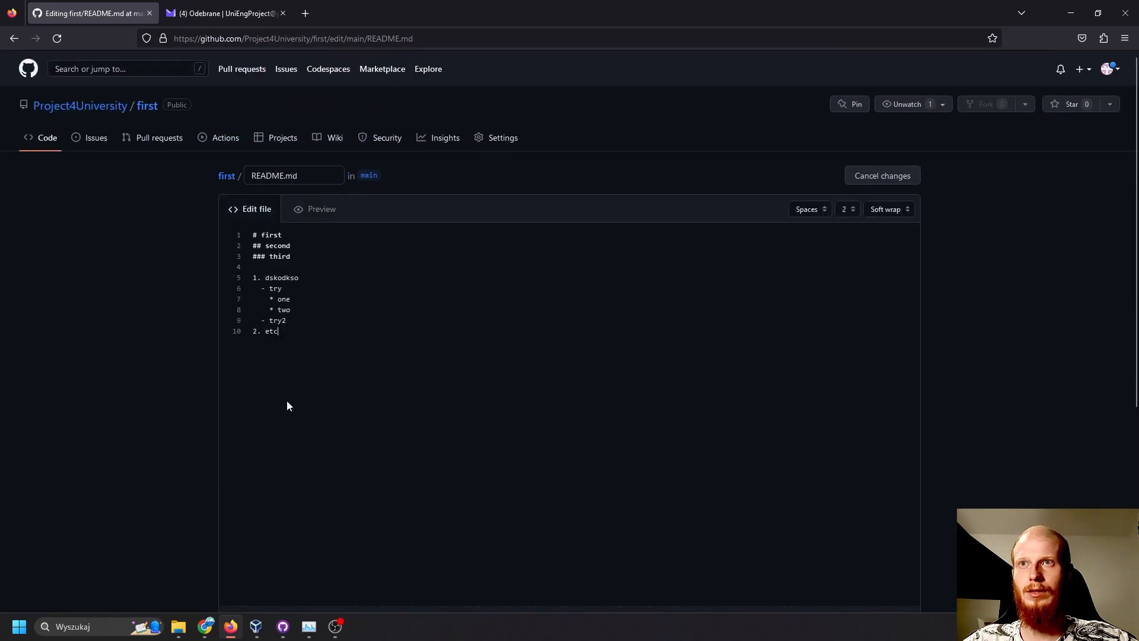
left_click(261, 292)
key("Tab")
left_click(267, 298)
key("Tab")
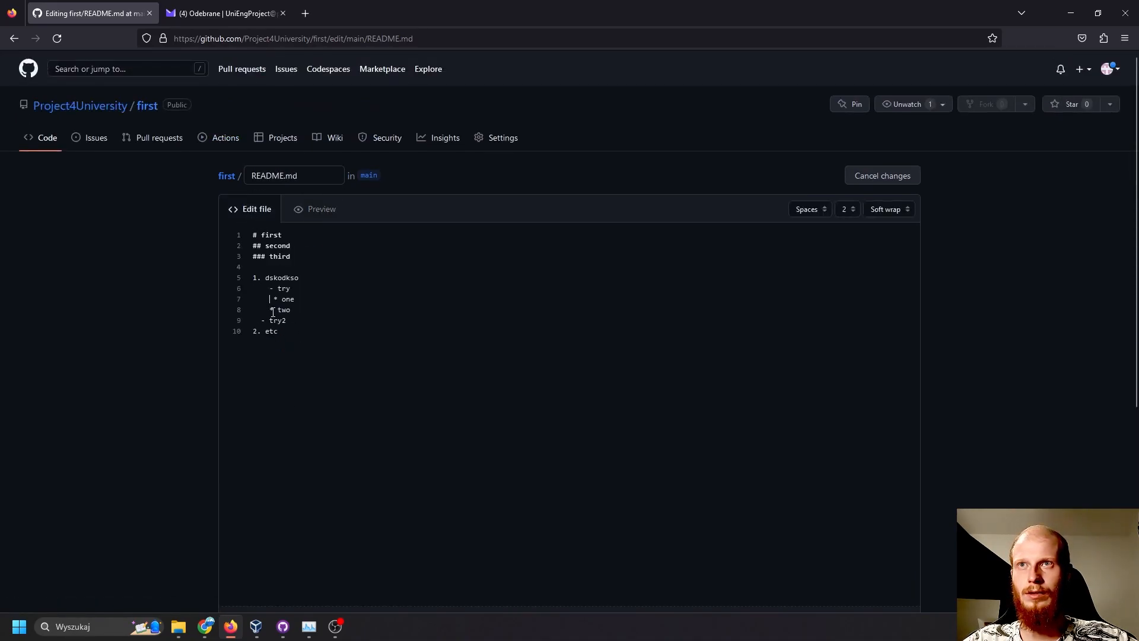
key("Delete")
key("Tab")
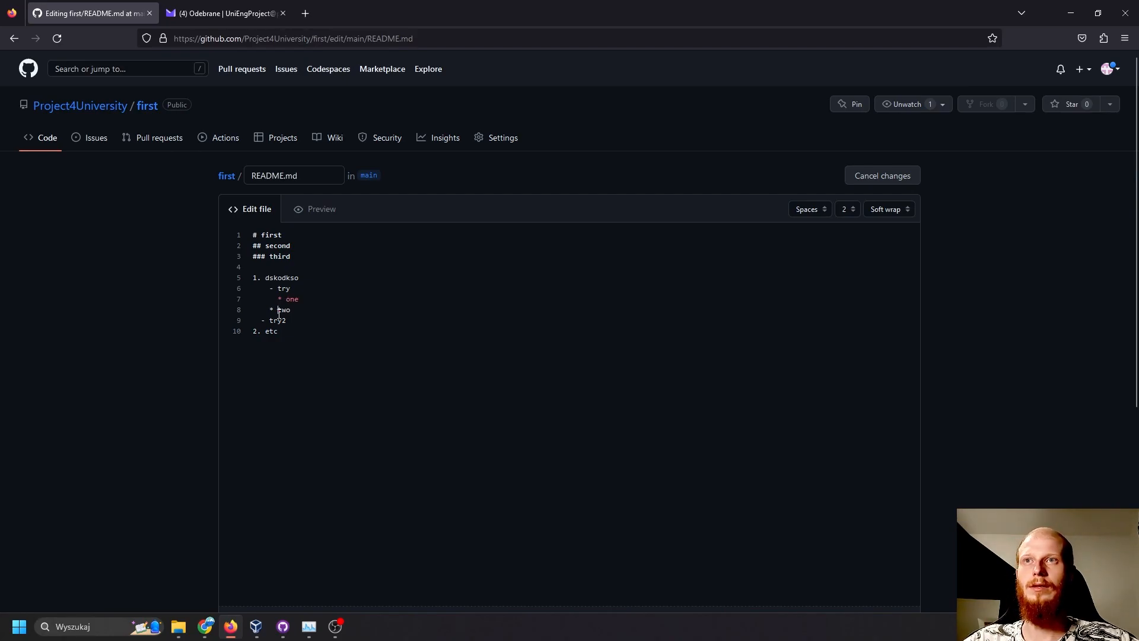
key("Tab")
key("Tab")
- Preview the README again and check the nesting of the bullets under the numbered item
left_click(315, 209)
scroll(315, 209, "down", 3)
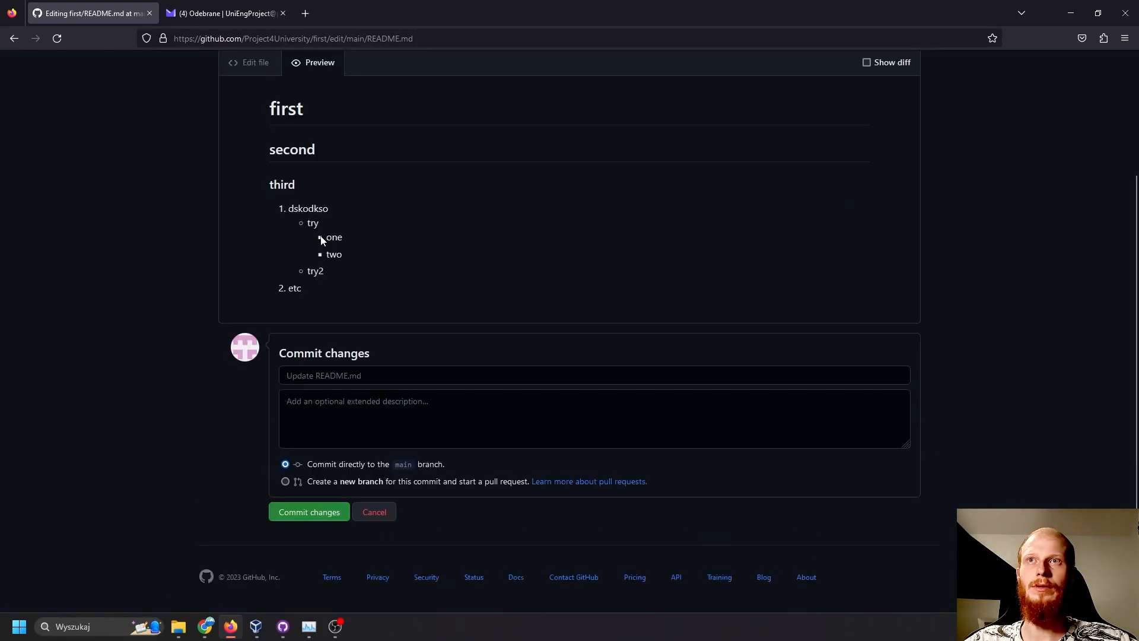
left_click_drag(279, 210, 352, 287)
left_click(354, 290)
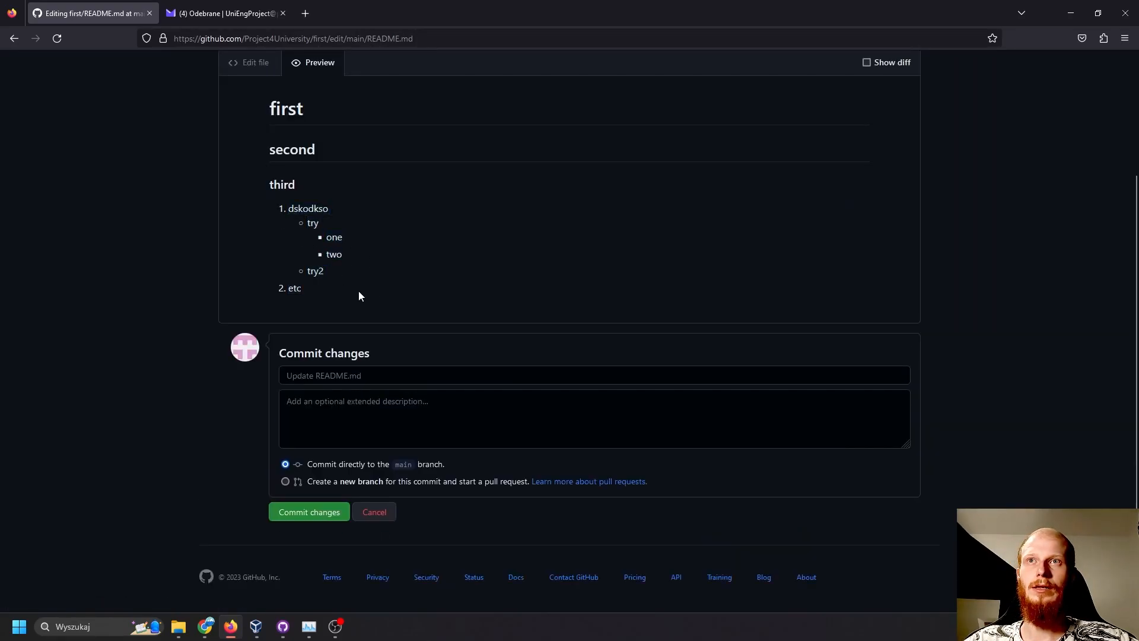
left_click_drag(275, 208, 339, 303)
left_click(339, 302)
- Add the lines "**bold**" and "__bold__" below the list and preview the bold formatting
left_click(250, 63)
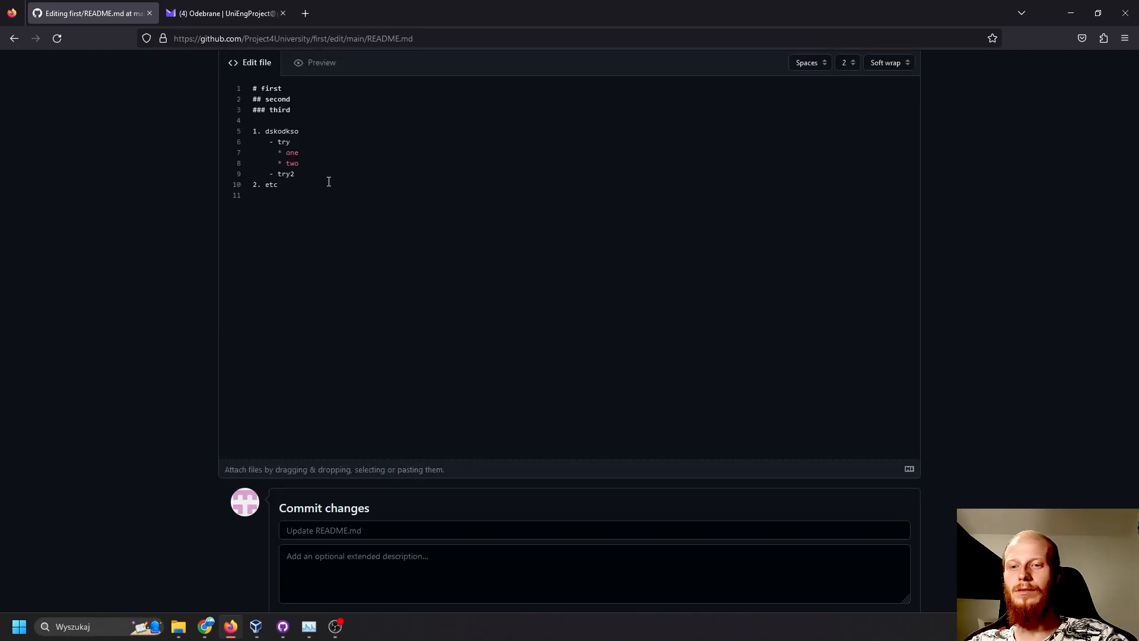
type("bold**")
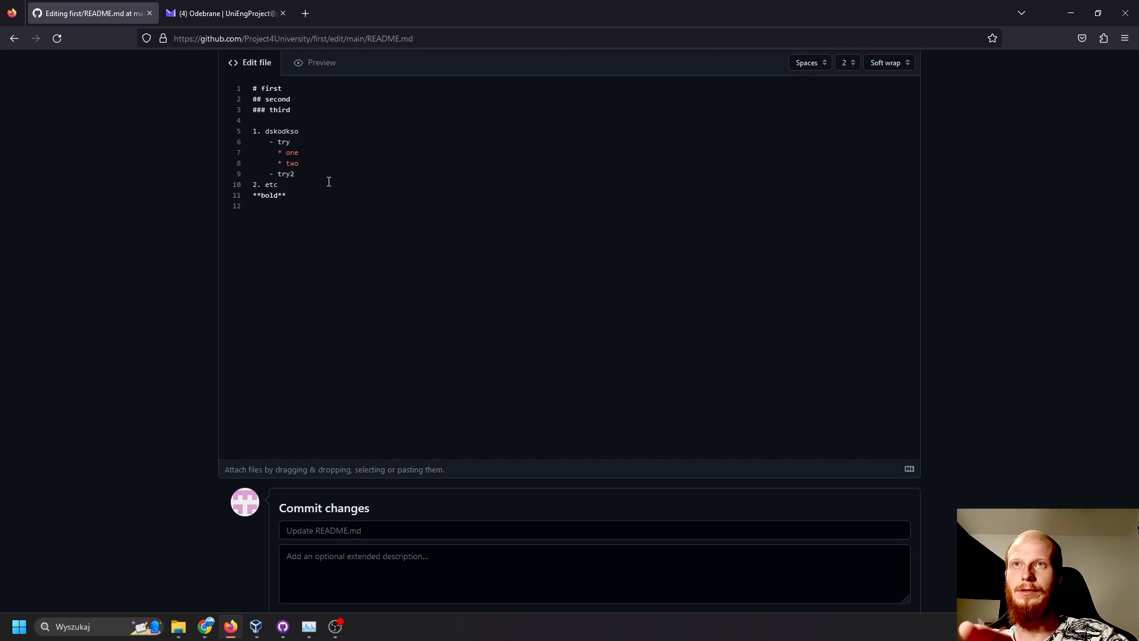
type(" __bold__")
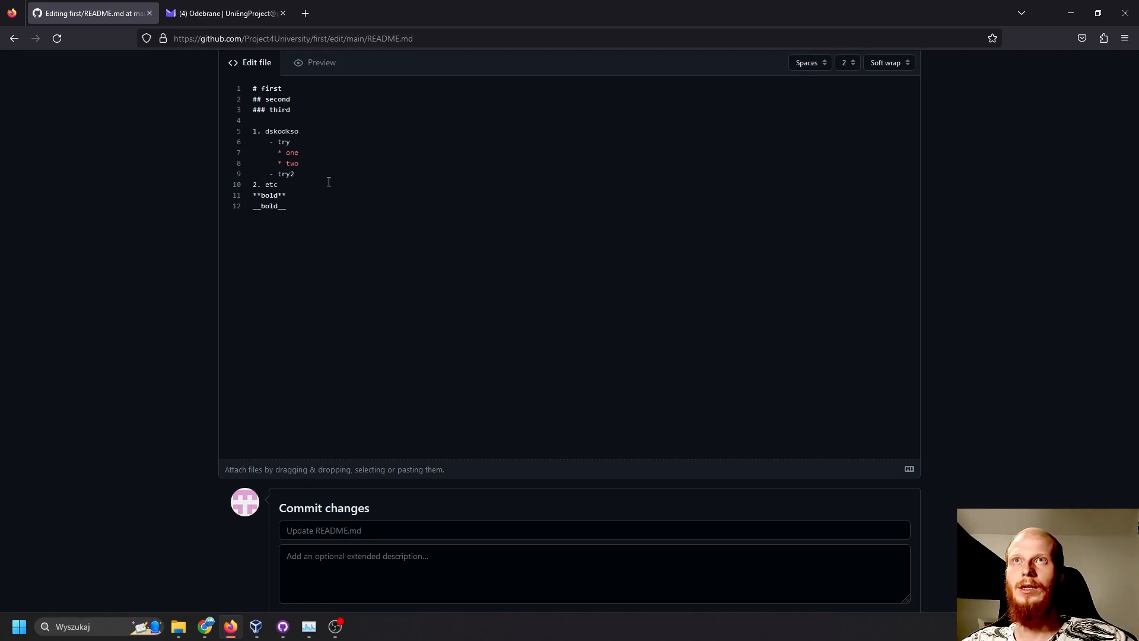
left_click(304, 62)
left_click_drag(348, 288, 303, 288)
- Insert an empty line between "2. etc" and "**bold**" and preview the bold text separated from the list
left_click(254, 69)
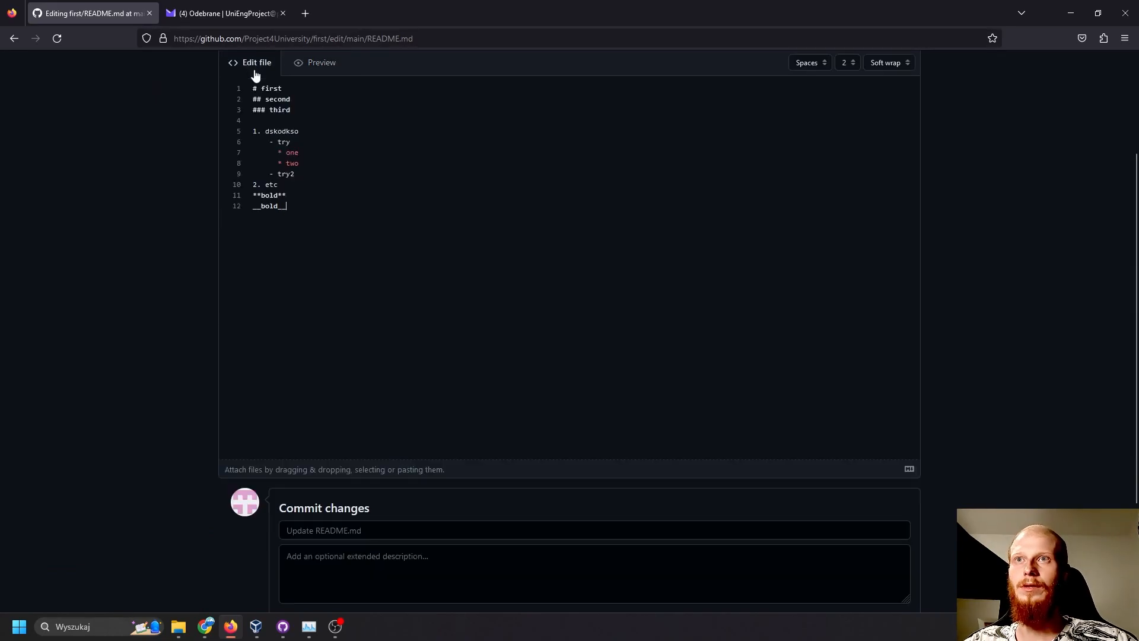
left_click(292, 186)
key("Return")
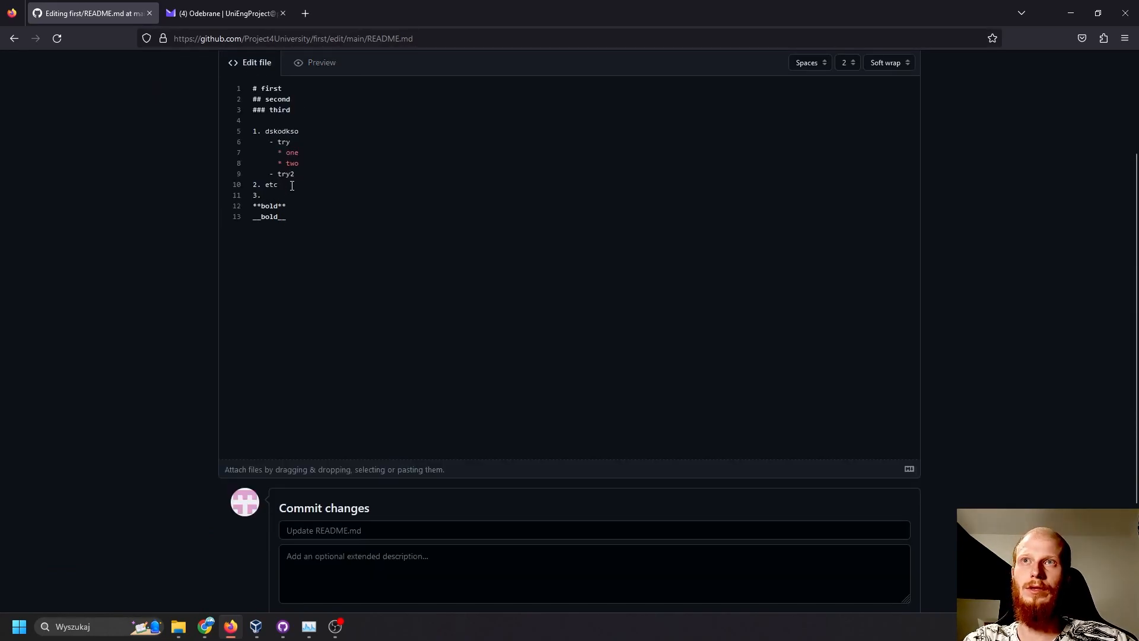
key("BackSpace")
key("BackSpace")
key("BackSpace")
left_click(301, 69)
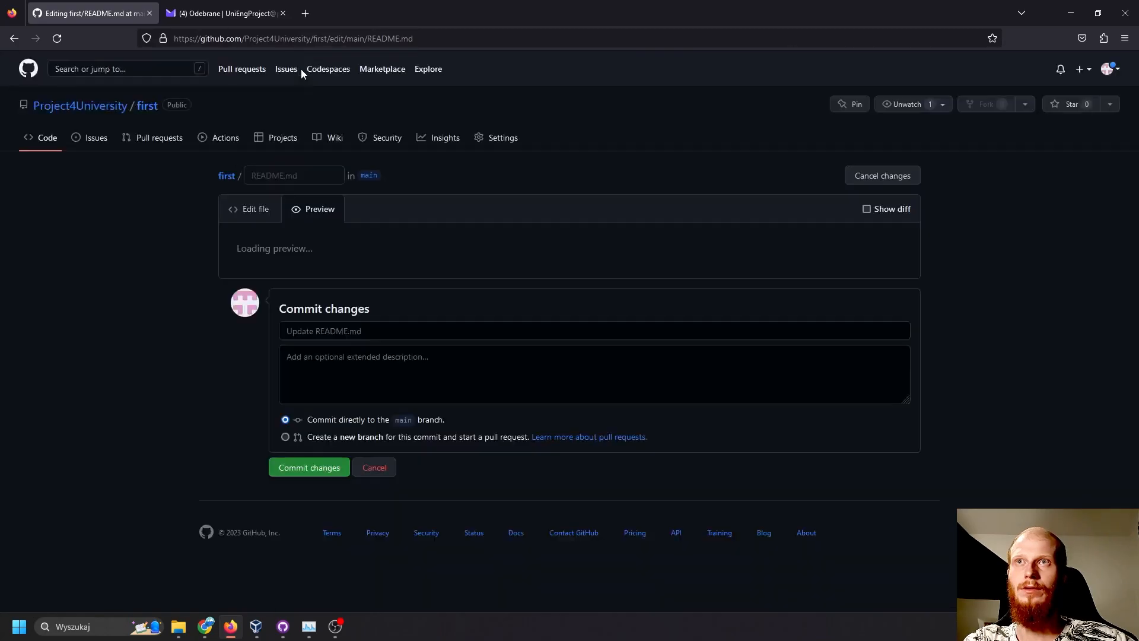
scroll(282, 166, "down", 3)
left_click_drag(310, 288, 268, 289)
scroll(355, 238, "up", 3)
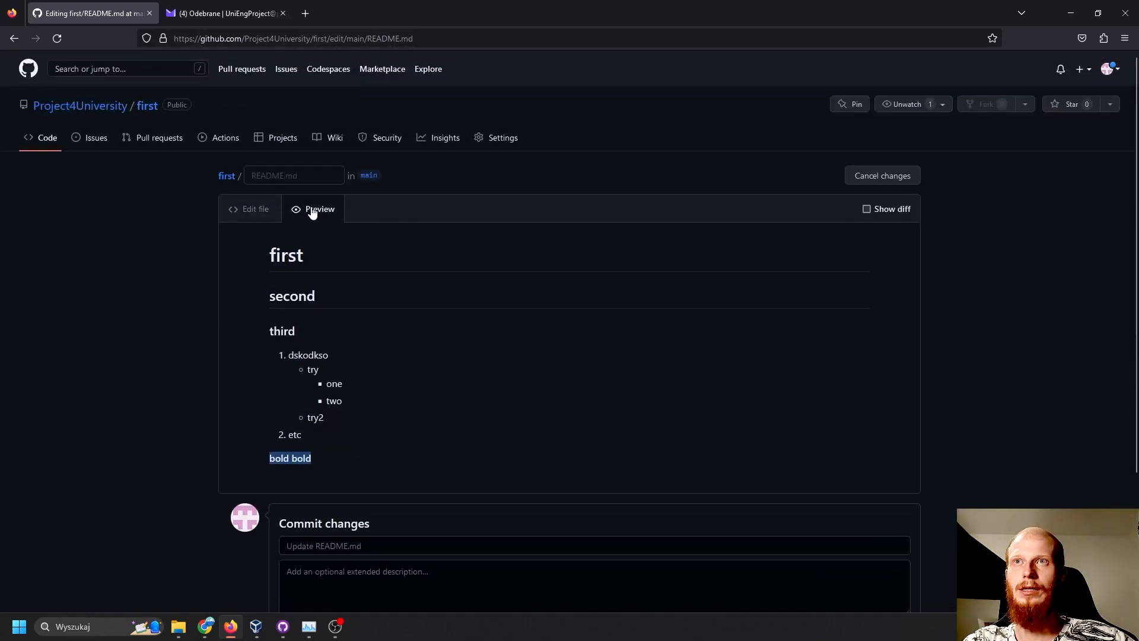
- Add the block quote ">quote" below the bold lines, separated by an empty line, and preview it
left_click(252, 209)
left_click(353, 378)
key("Return")
key("Return")
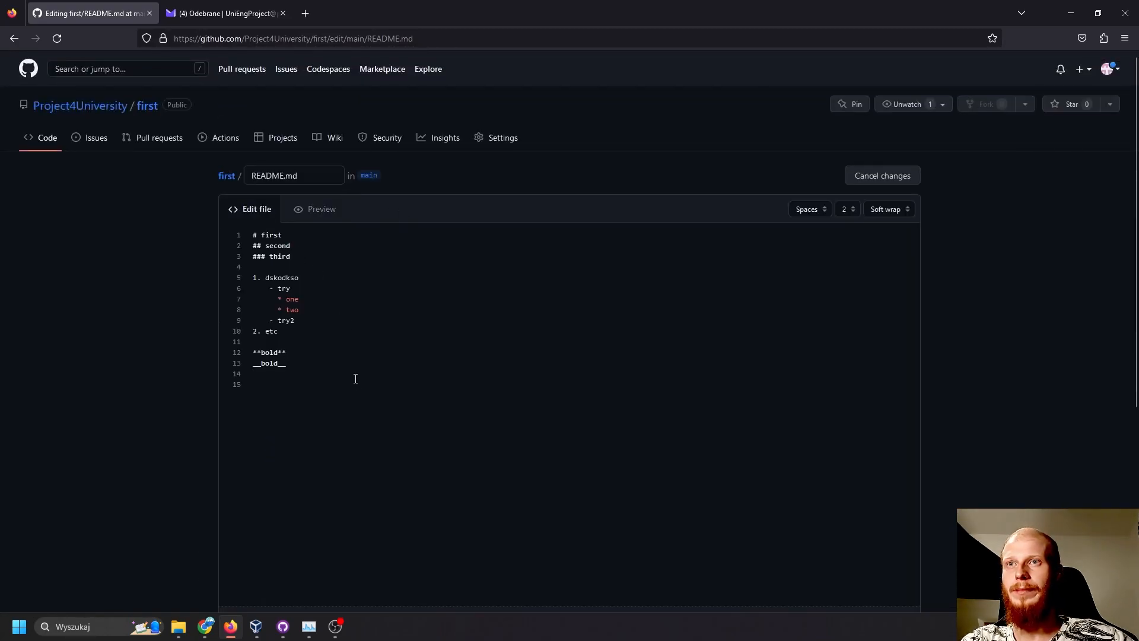
type(">")
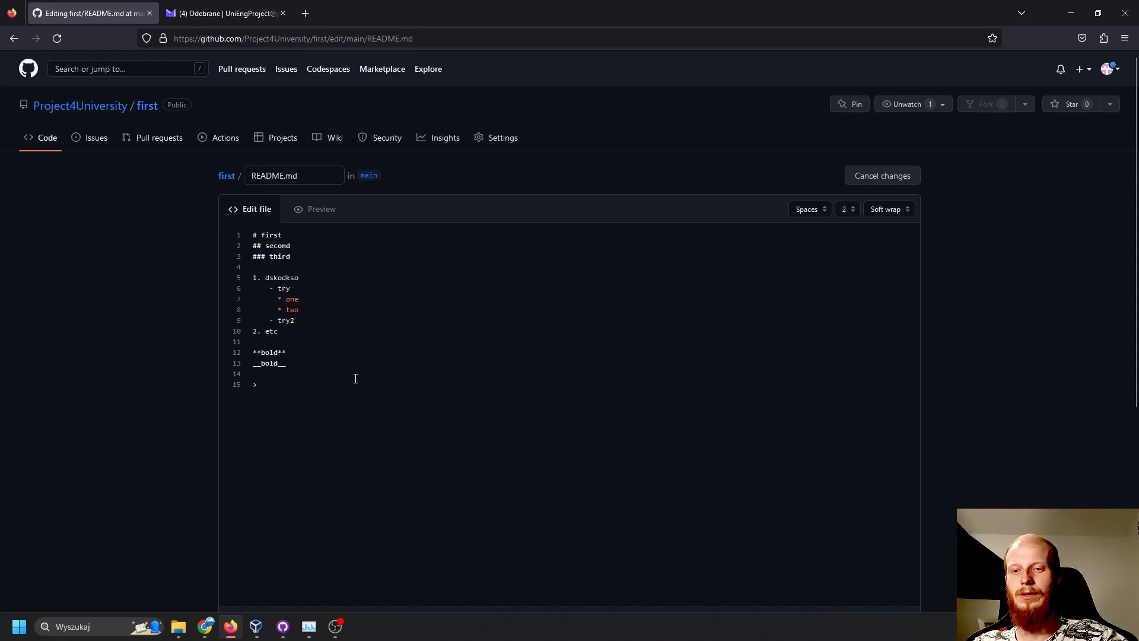
type("quote")
left_click(315, 209)
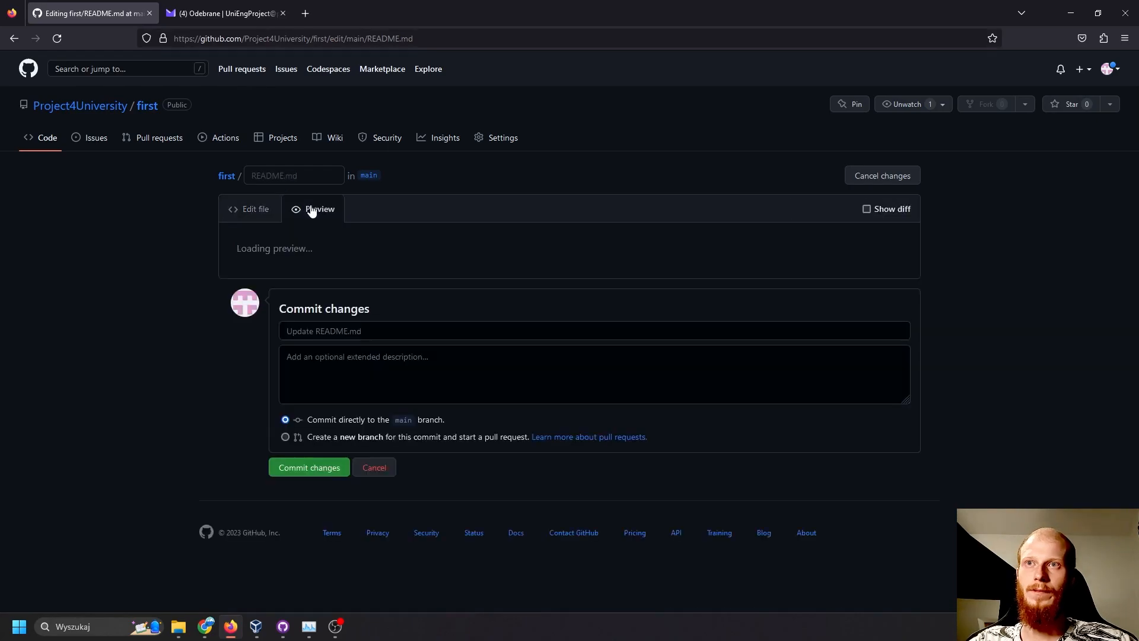
scroll(335, 274, "down", 3)
double_click(298, 291)
scroll(264, 249, "up", 3)
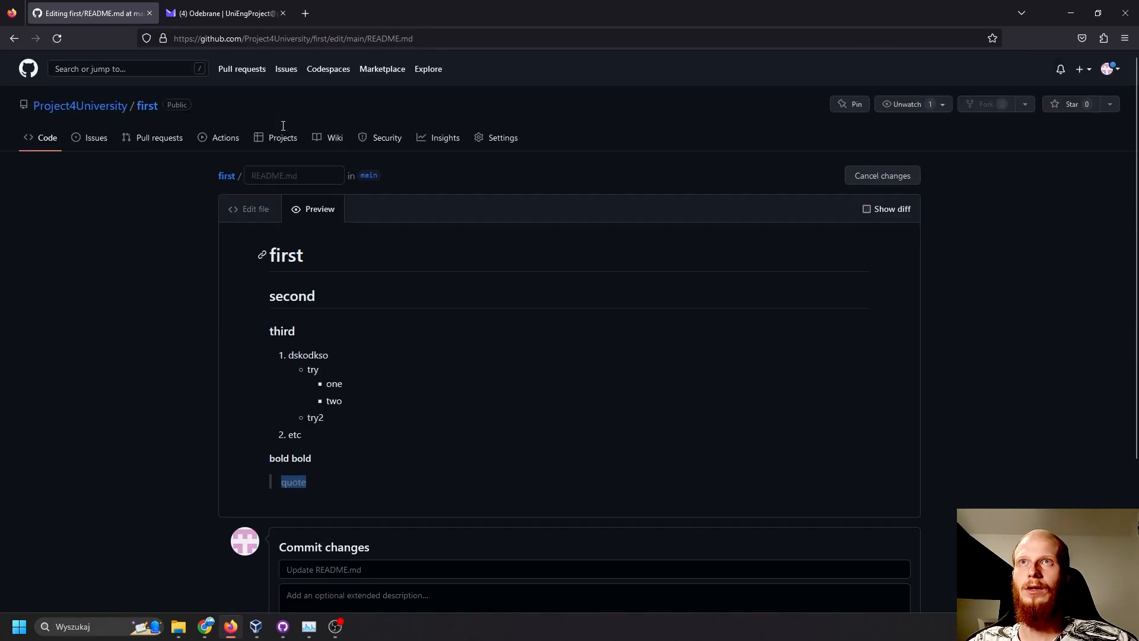
- Add a code block with "code" and an indented "CODE" below the quote, fenced by triple backticks instead of apostrophes
left_click(249, 209)
left_click(385, 394)
key("Return")
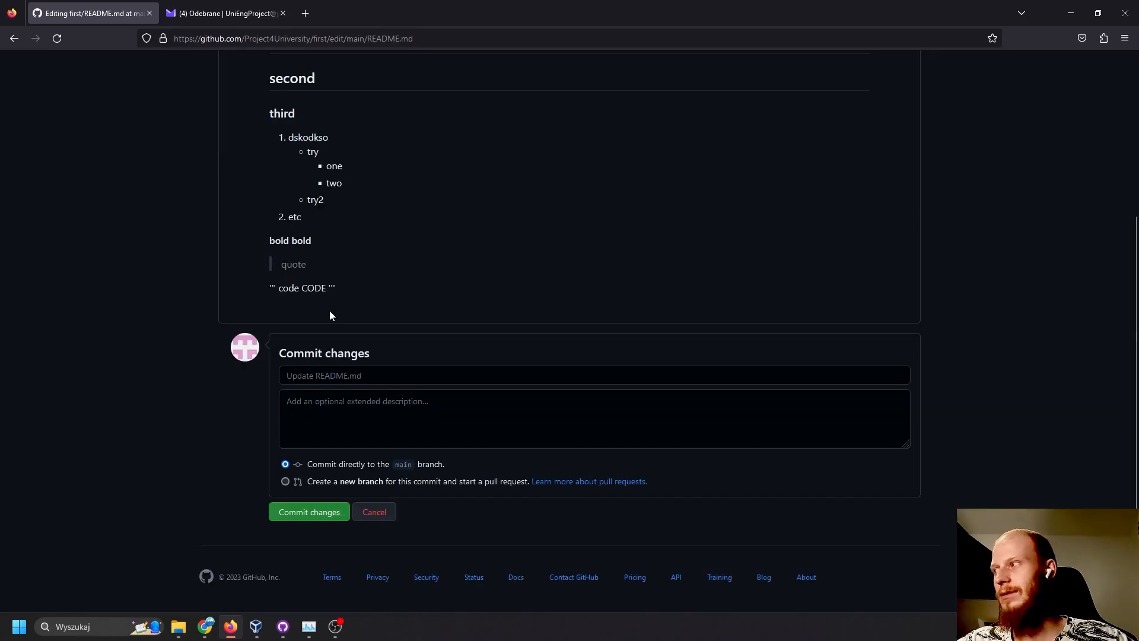
scroll(332, 297, "up", 3)
left_click(266, 174)
left_click_drag(277, 369, 253, 366)
type("```")
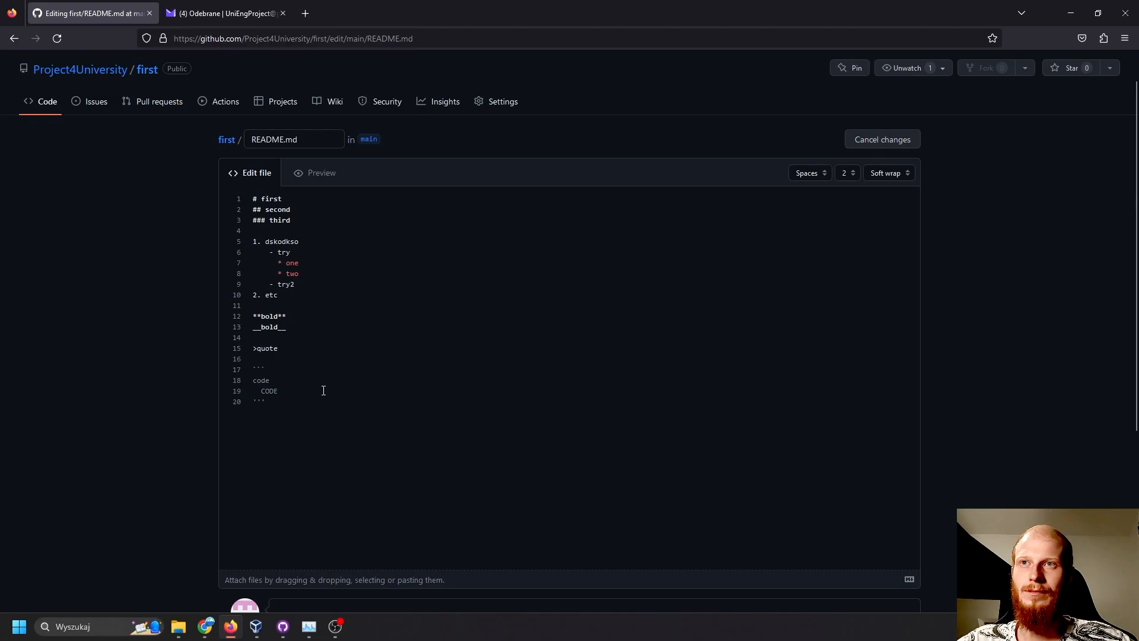
left_click_drag(284, 402, 236, 398)
type("```")
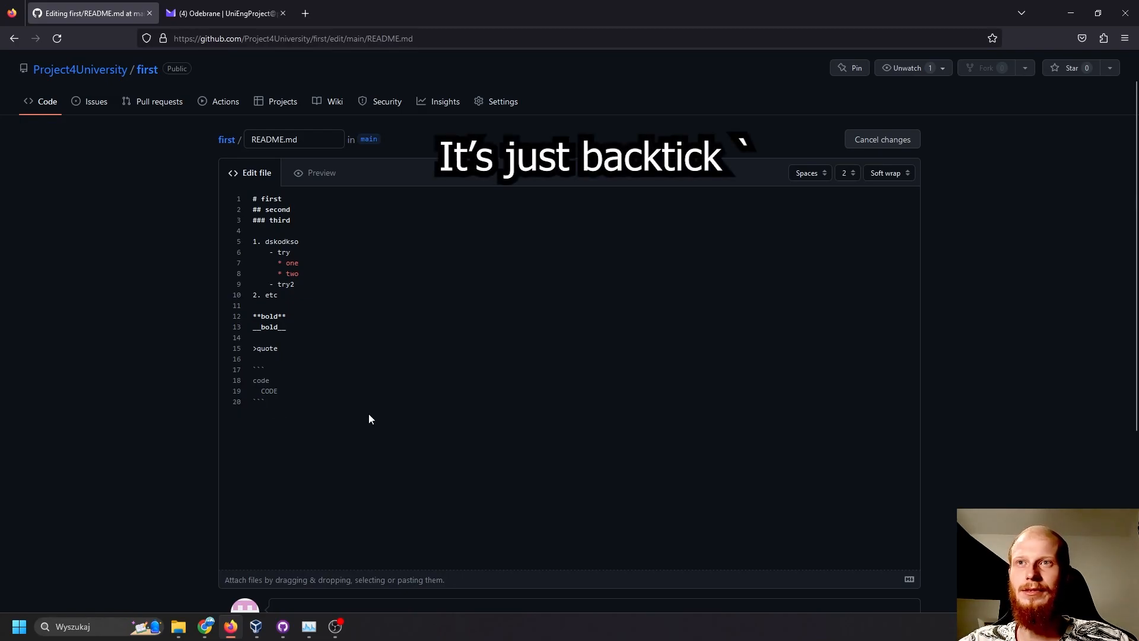
- Commit the README changes directly to the main branch and check the rendered code block
scroll(368, 414, "down", 4)
left_click(316, 536)
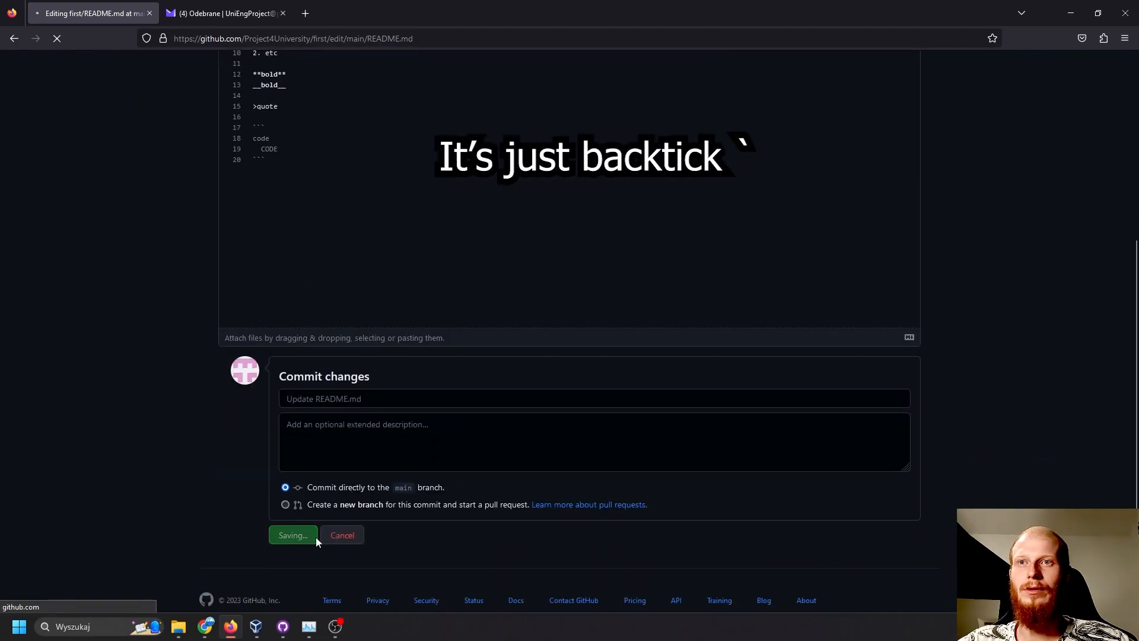
scroll(316, 525, "down", 3)
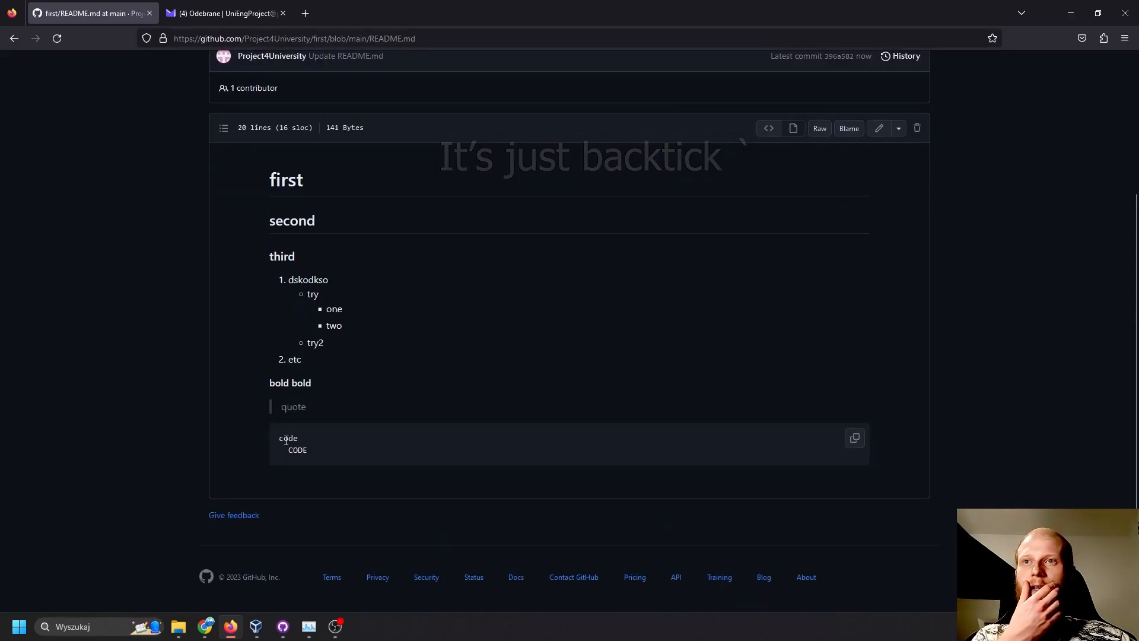
left_click(315, 442)
double_click(315, 442)
left_click(342, 441)
- Go to the Project4University profile page and open the "first" repository from there
scroll(778, 290, "up", 3)
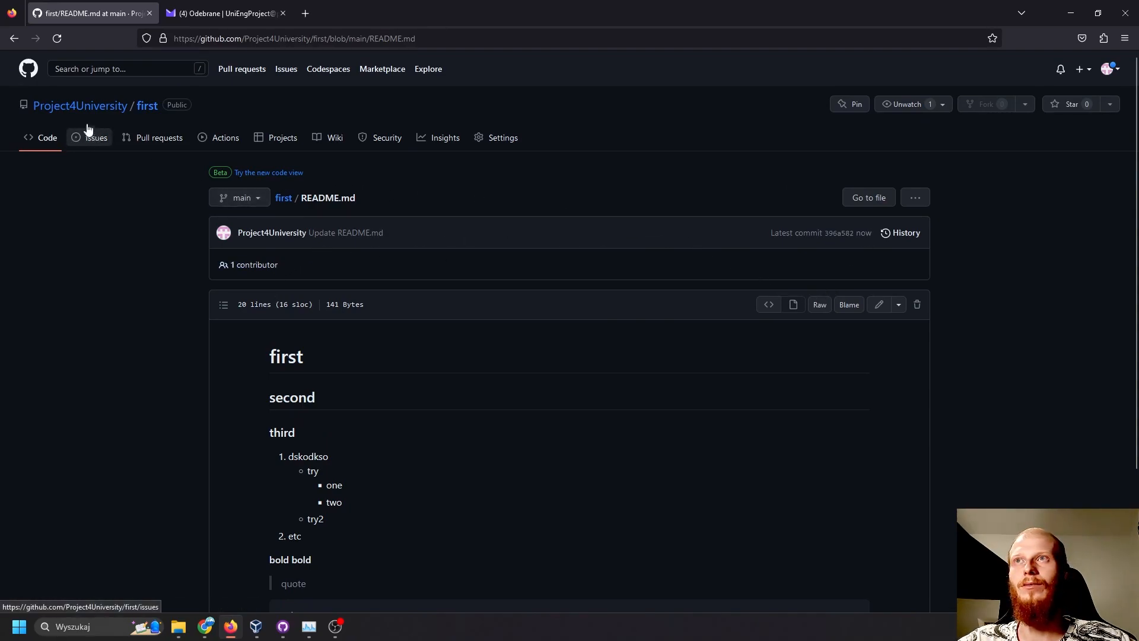
left_click(80, 105)
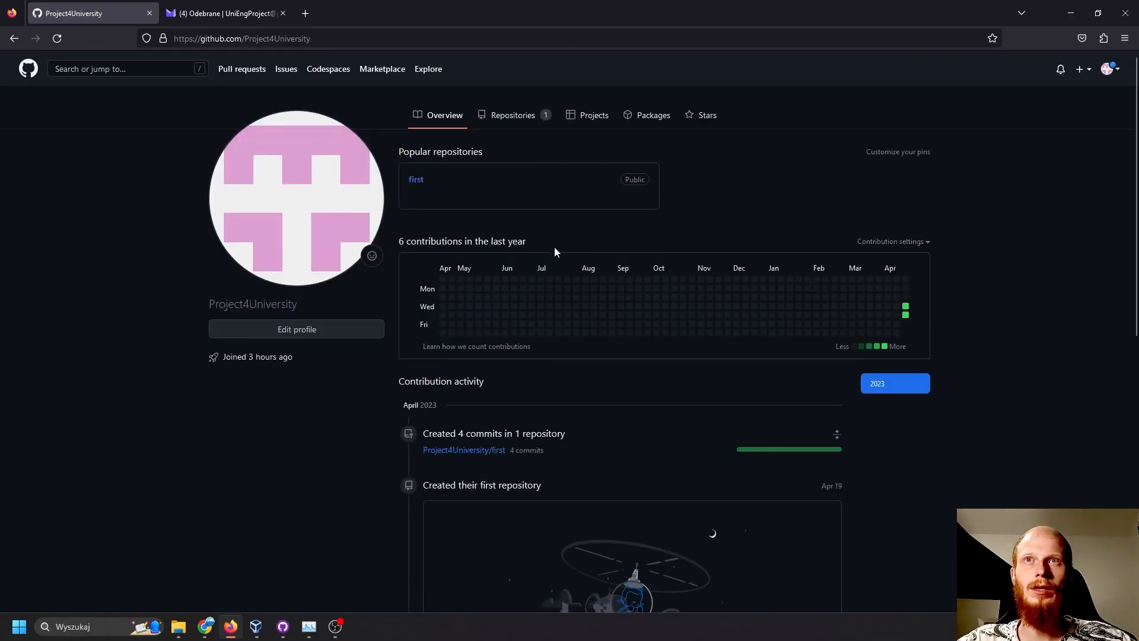
left_click(415, 181)
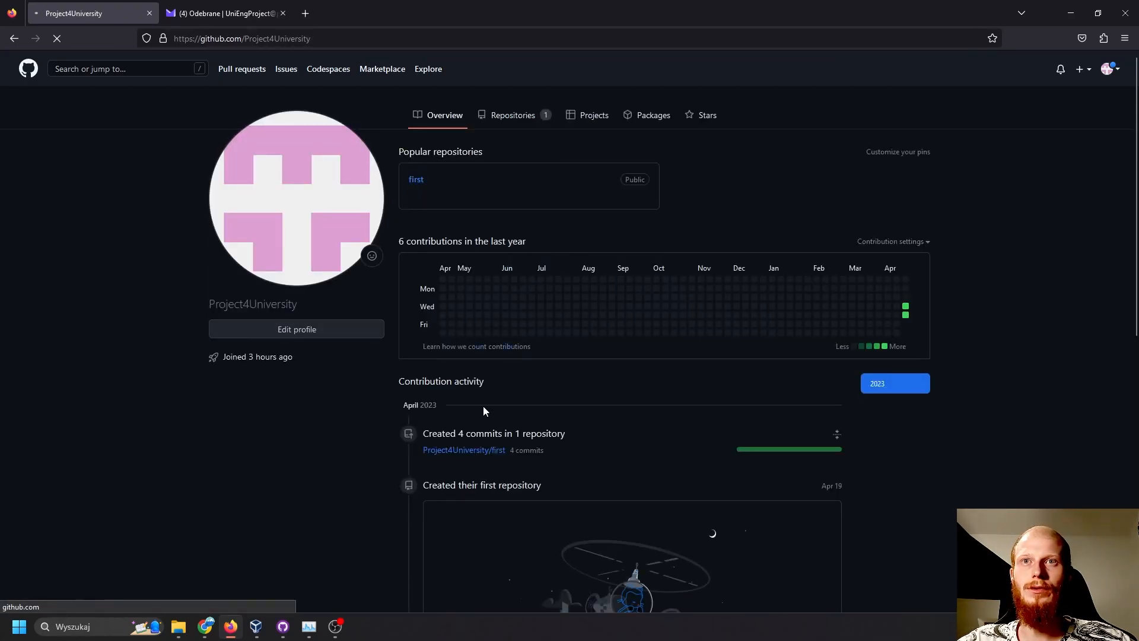
- Open the repository's README.md for editing and delete the old code block below the quote
scroll(476, 410, "down", 3)
left_click(725, 191)
key("BackSpace")
key("BackSpace")
key("BackSpace")
key("BackSpace")
key("BackSpace")
key("BackSpace")
key("BackSpace")
key("BackSpace")
key("BackSpace")
key("BackSpace")
key("BackSpace")
key("BackSpace")
key("BackSpace")
key("BackSpace")
key("BackSpace")
key("BackSpace")
key("BackSpace")
key("BackSpace")
key("BackSpace")
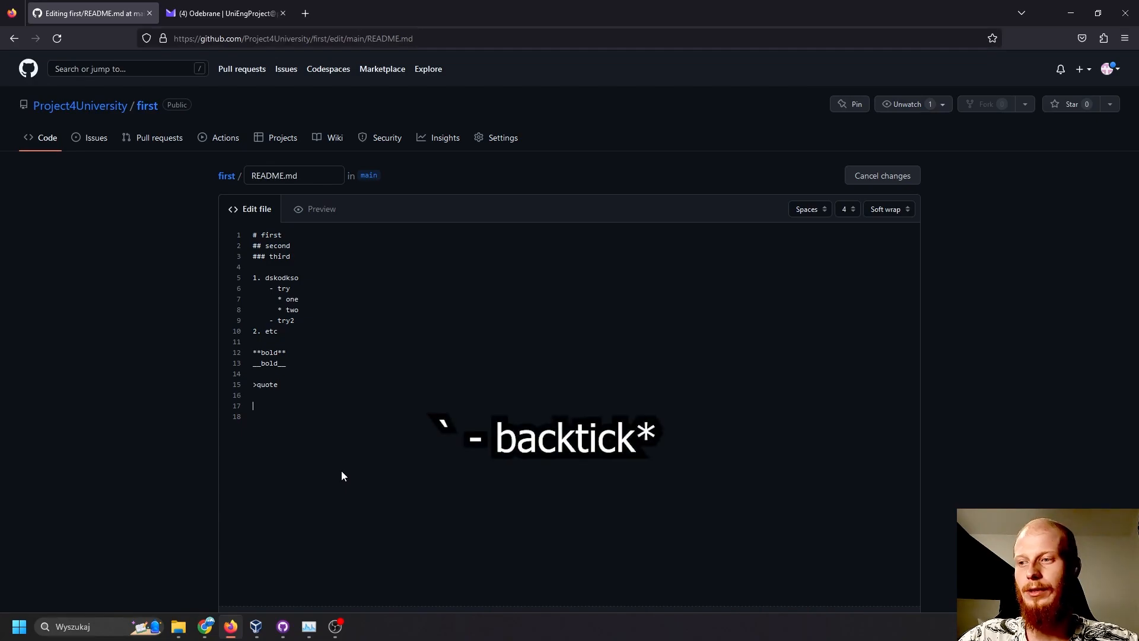
- Add a code block below the quote with three progressively indented "code" lines, fenced by triple backticks
type("``")
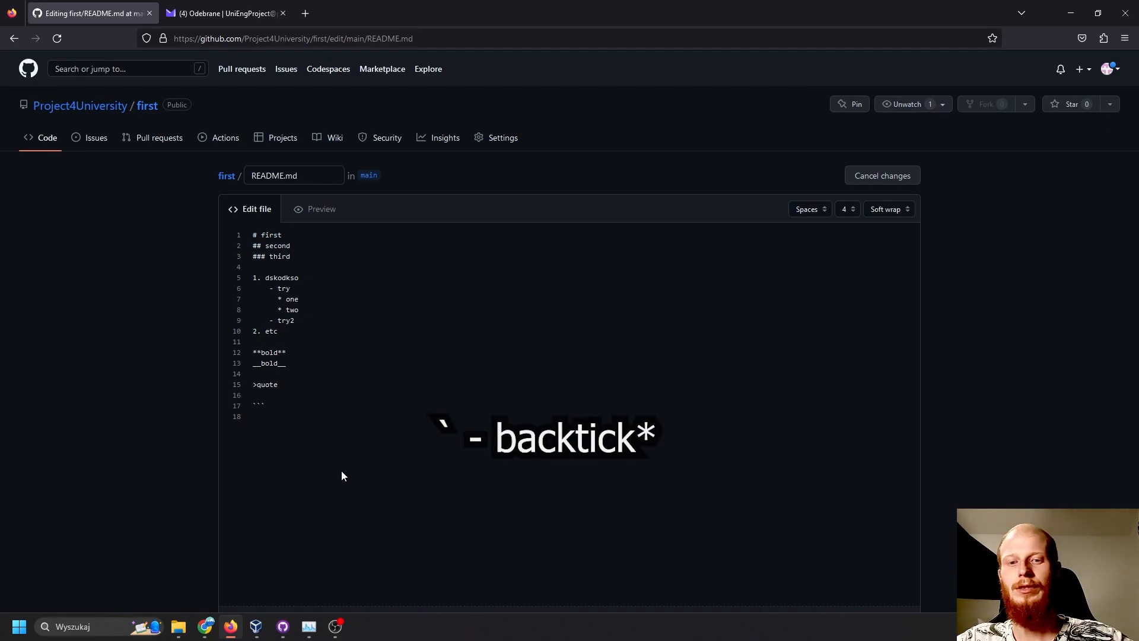
key("Return")
type("code")
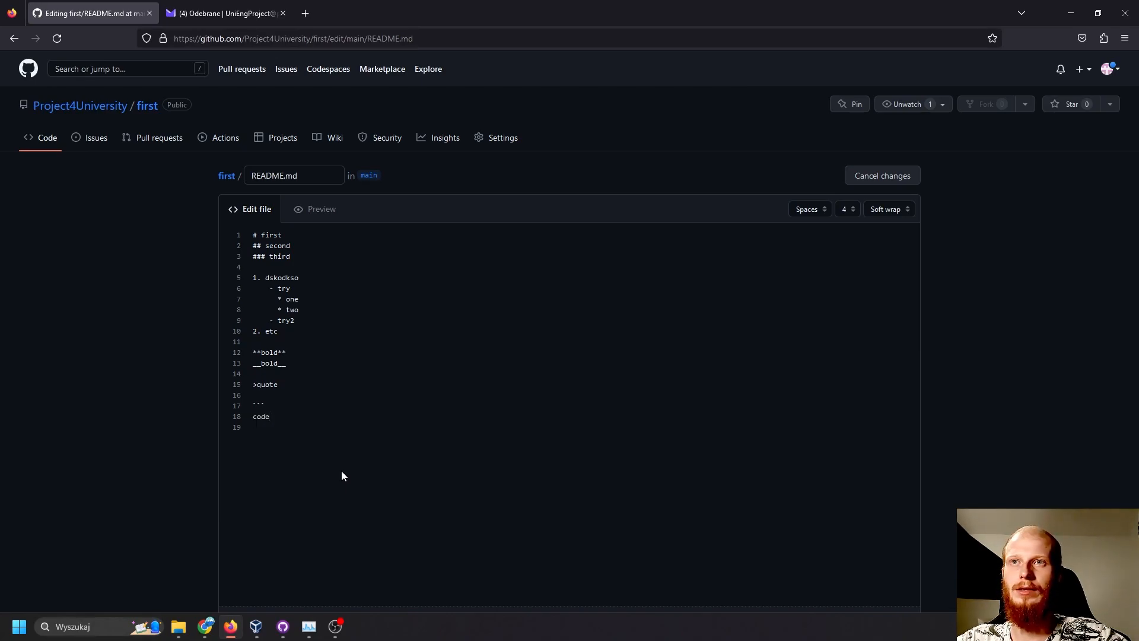
key("Return")
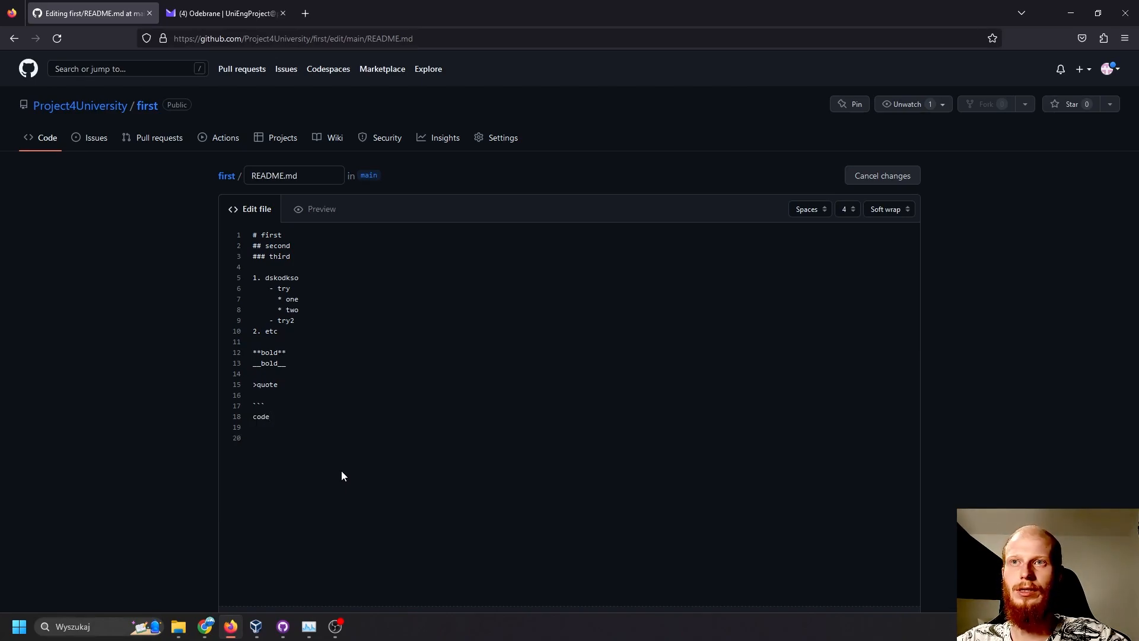
type("code")
key("Return")
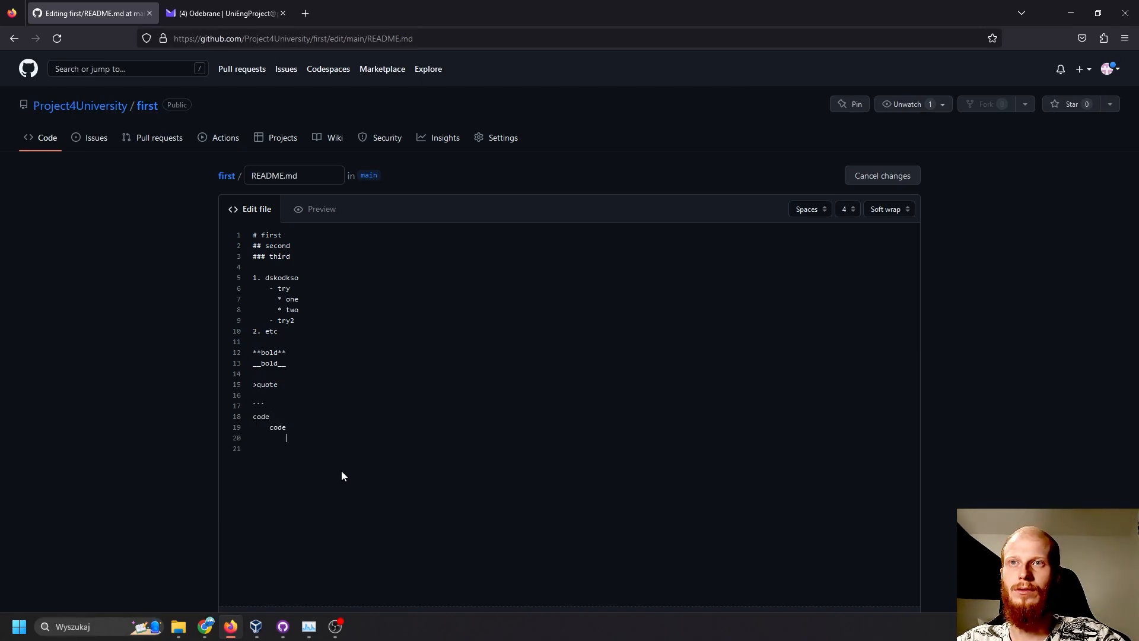
type("code")
key("Return")
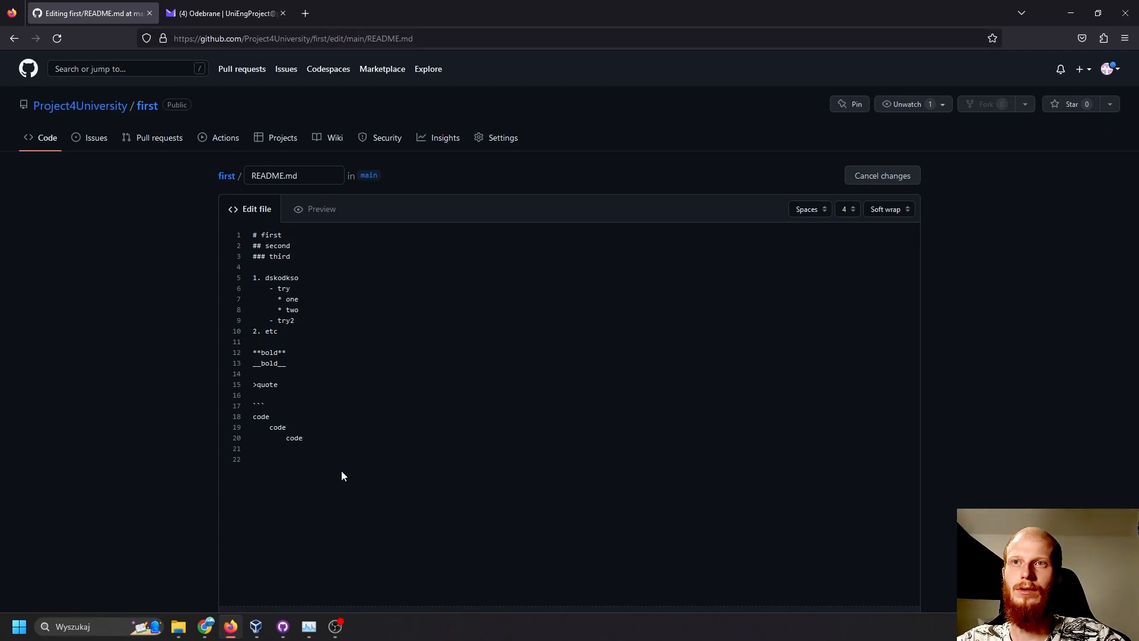
type("```")
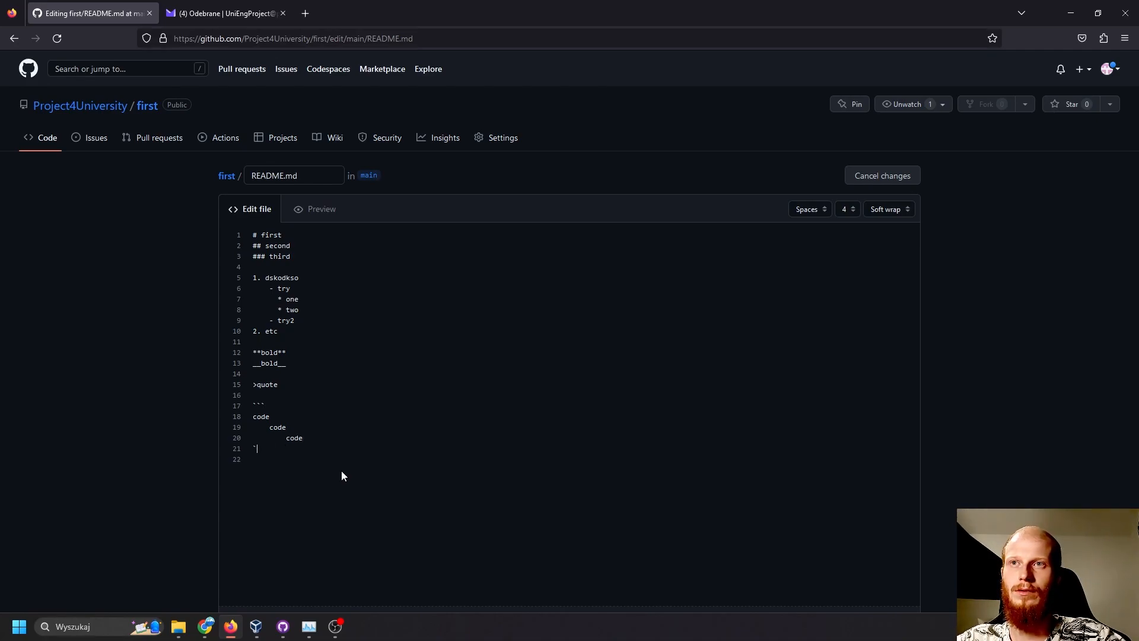
key("Return")
key("Return")
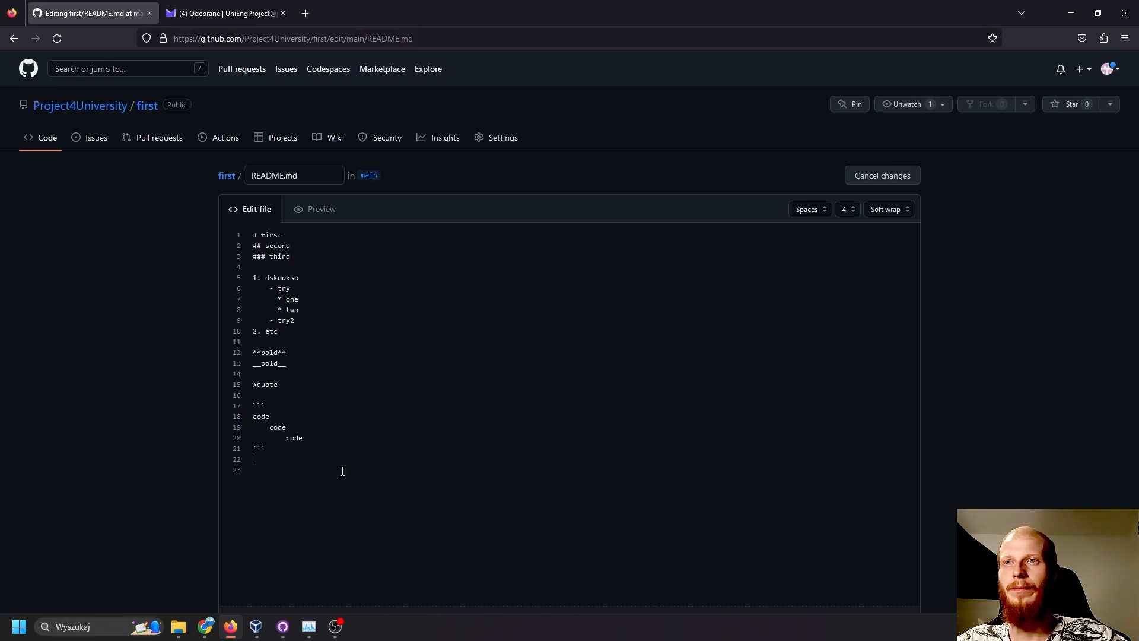
- Preview the README and examine the indentation of the lines in the code block
left_click(328, 208)
scroll(331, 202, "down", 5)
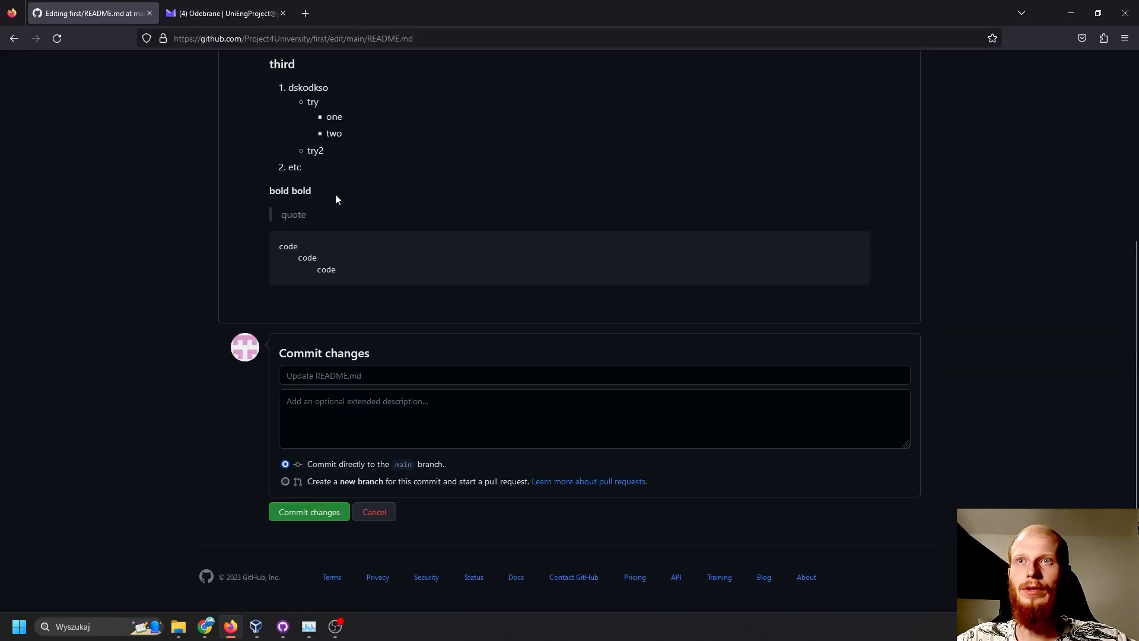
mouse_move(284, 246)
left_mouse_down()
mouse_move(351, 285)
mouse_move(280, 246)
left_mouse_up()
left_click(317, 255)
left_click(350, 250)
scroll(309, 246, "up", 1)
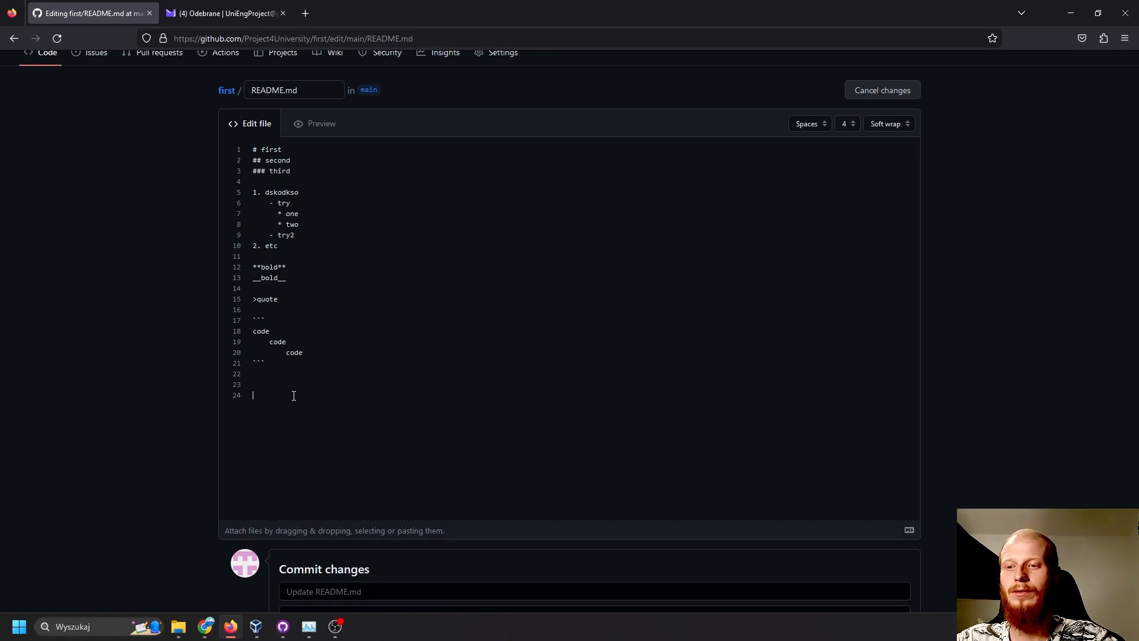
- Start a Markdown link on line 24 below the code block with the text "Main GitHub Page" and empty parentheses
type("[")
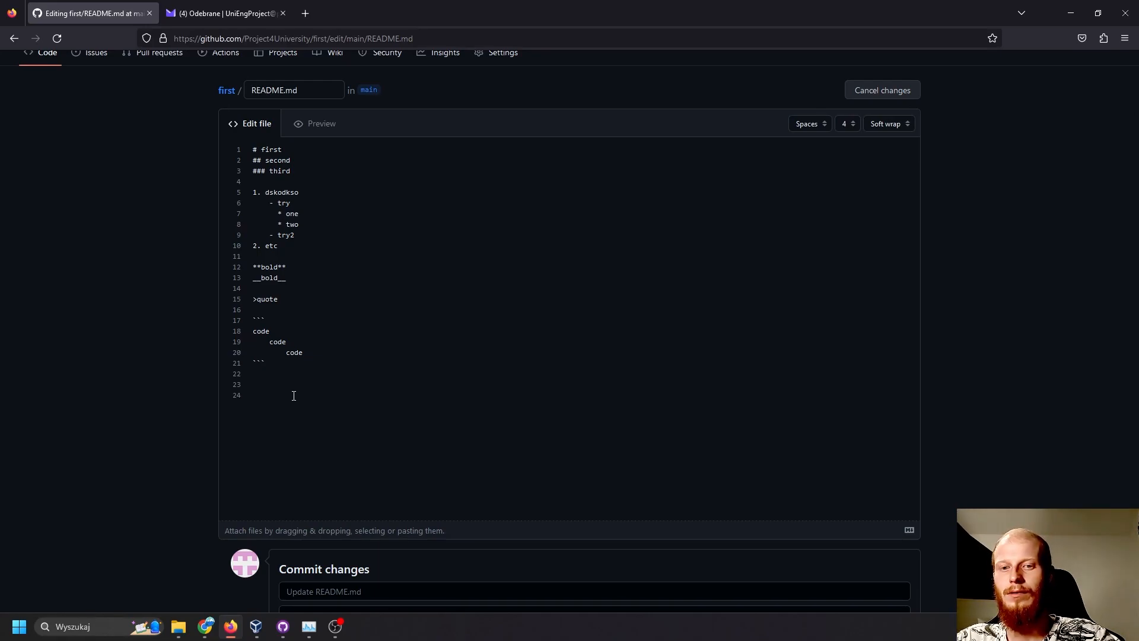
type("]Main Git")
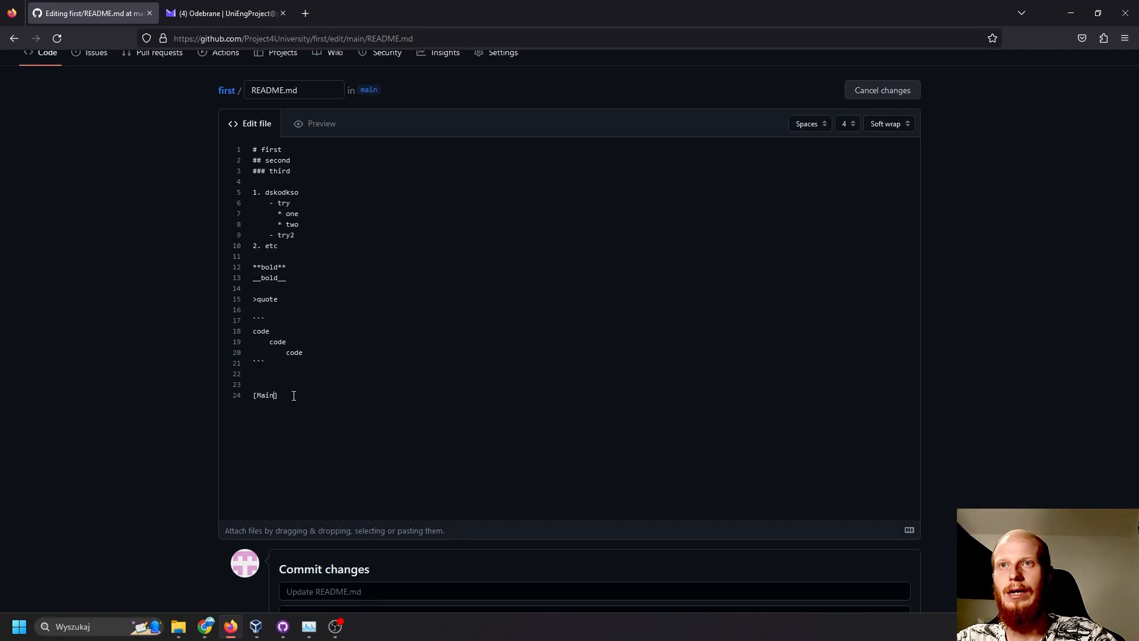
type("H")
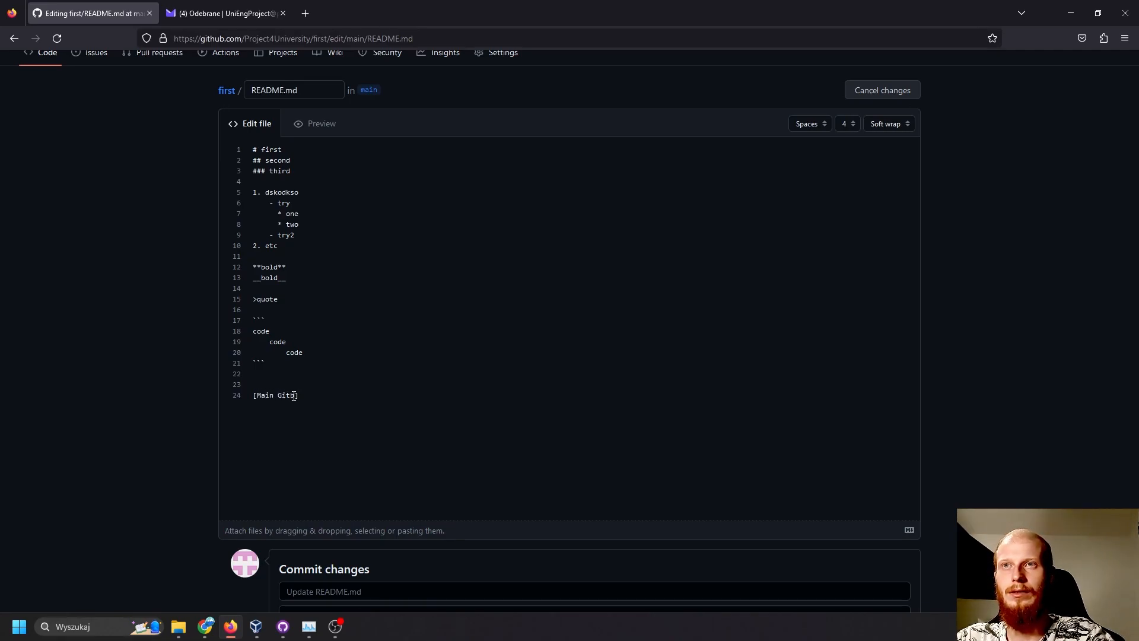
type("hub")
key("BackSpace")
key("BackSpace")
key("BackSpace")
type("H")
type("ub Pa")
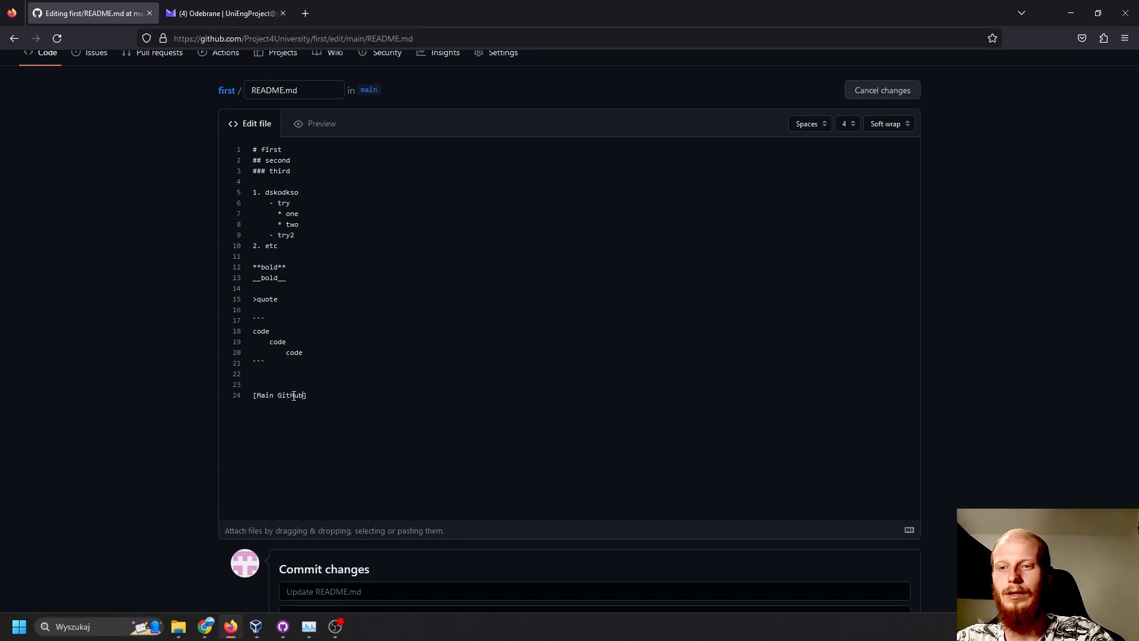
type("ge](")
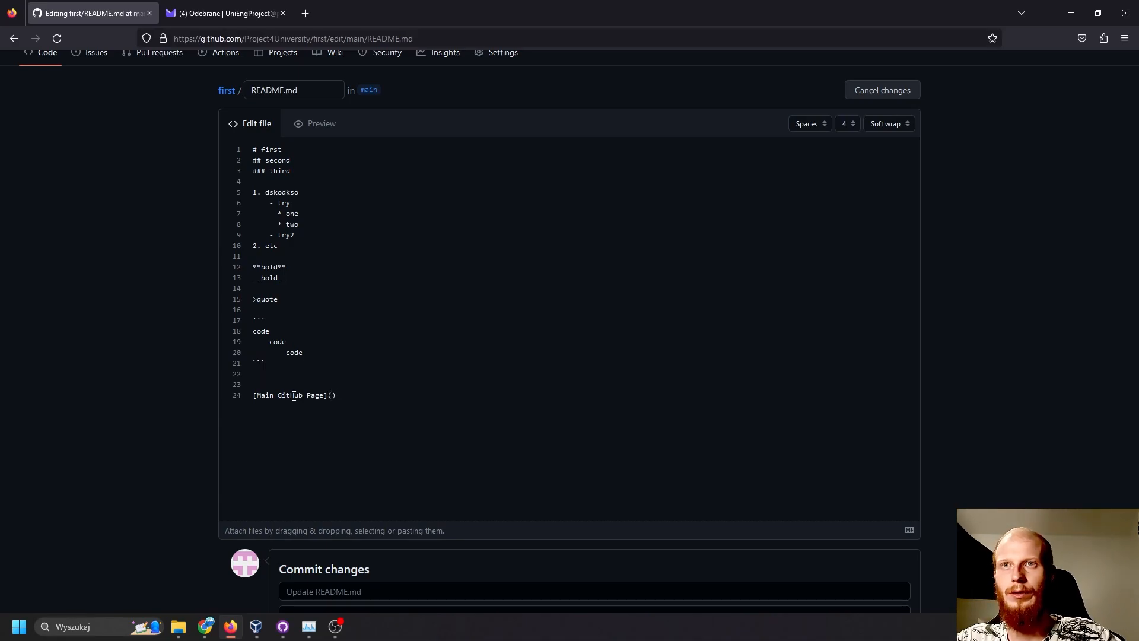
type("https")
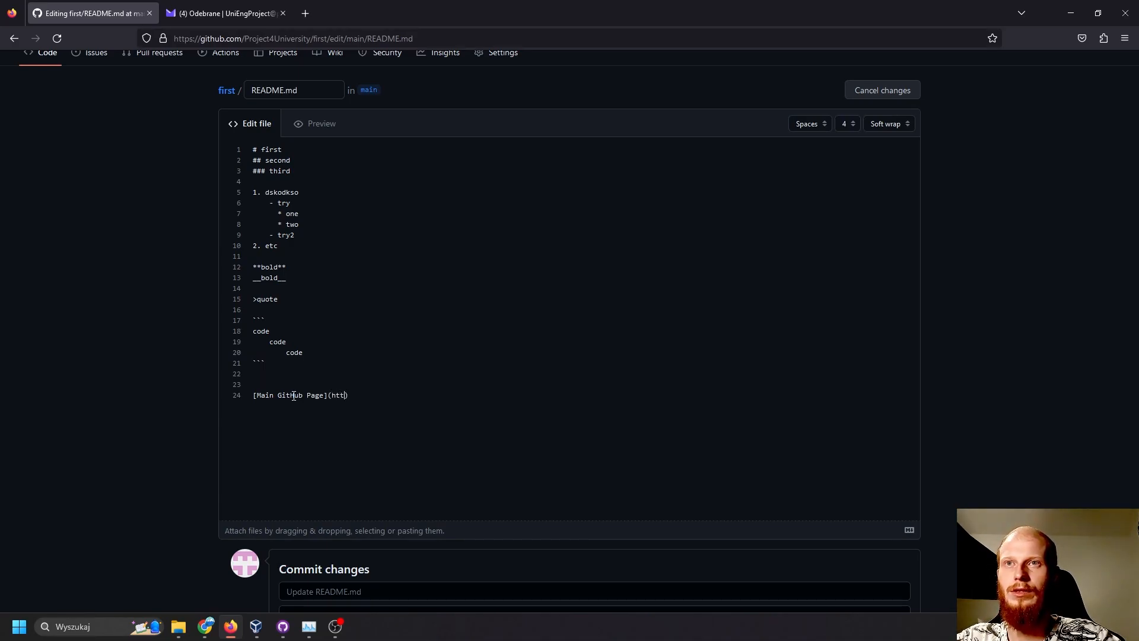
type(":")
type("//")
type("githu")
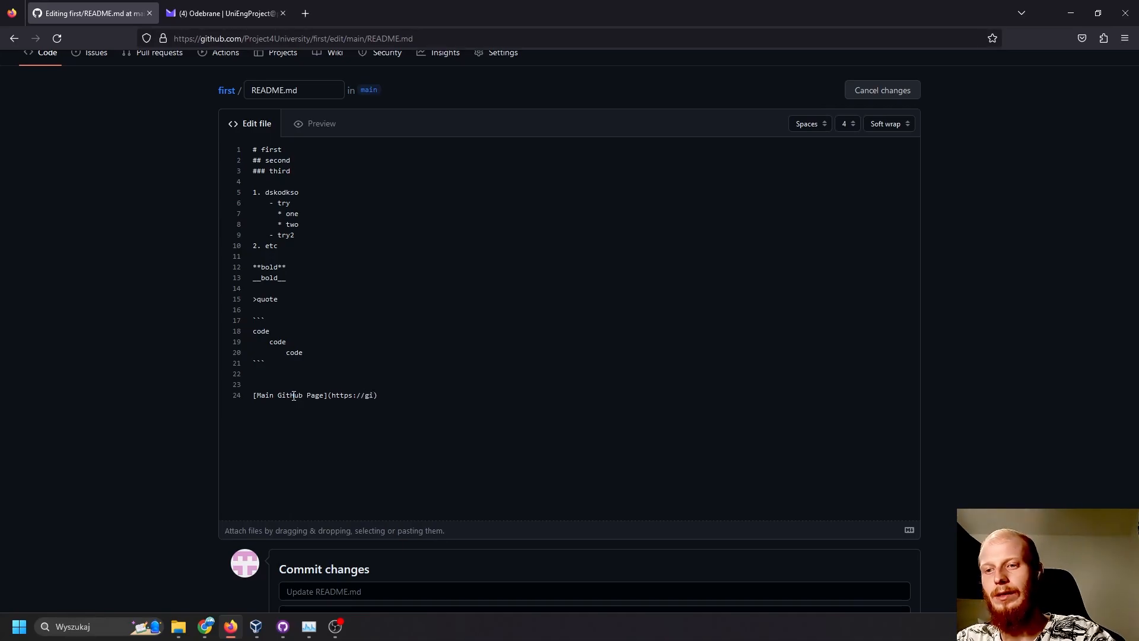
type("b.com")
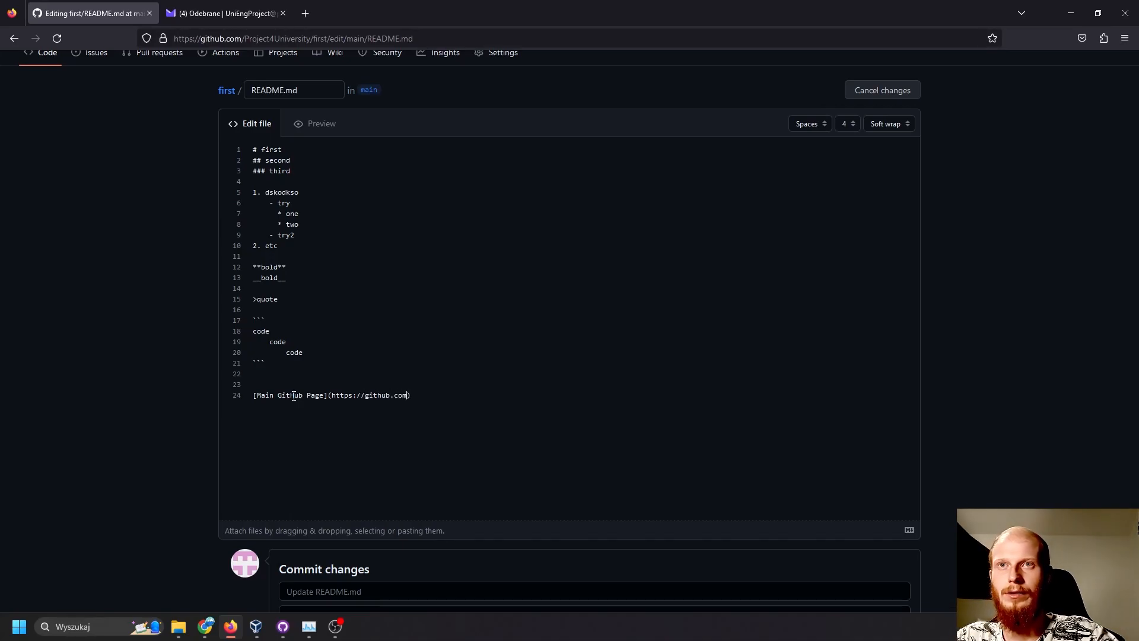
- Preview the README and test the Main GitHub Page link in a separate tab, closing that tab without leaving the edit
left_click(323, 123)
scroll(397, 323, "down", 3)
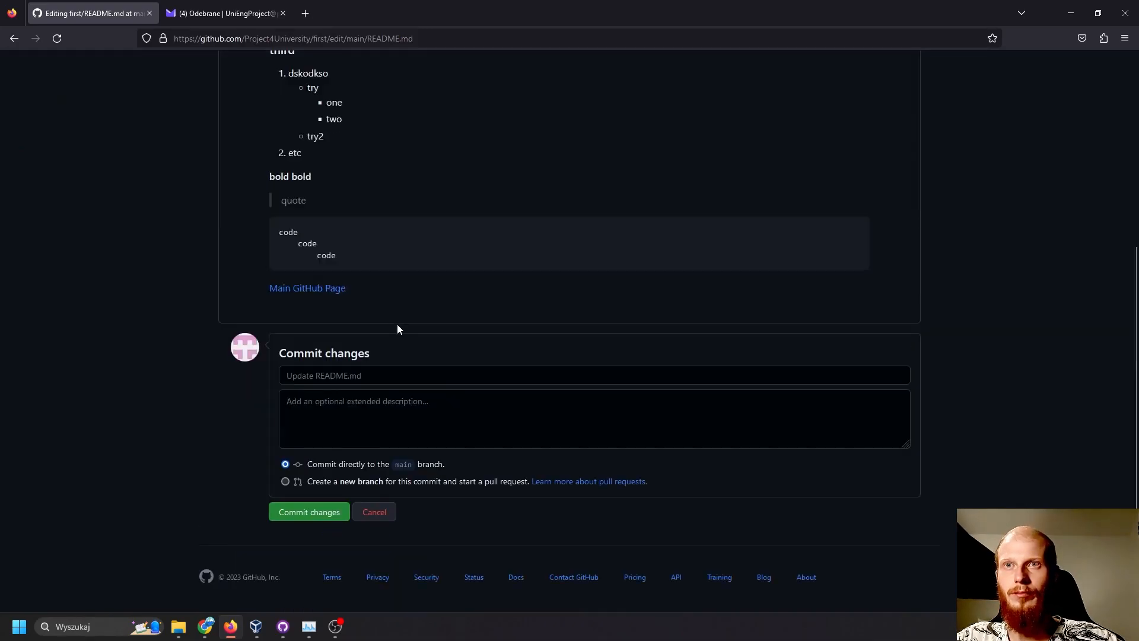
left_click(319, 288)
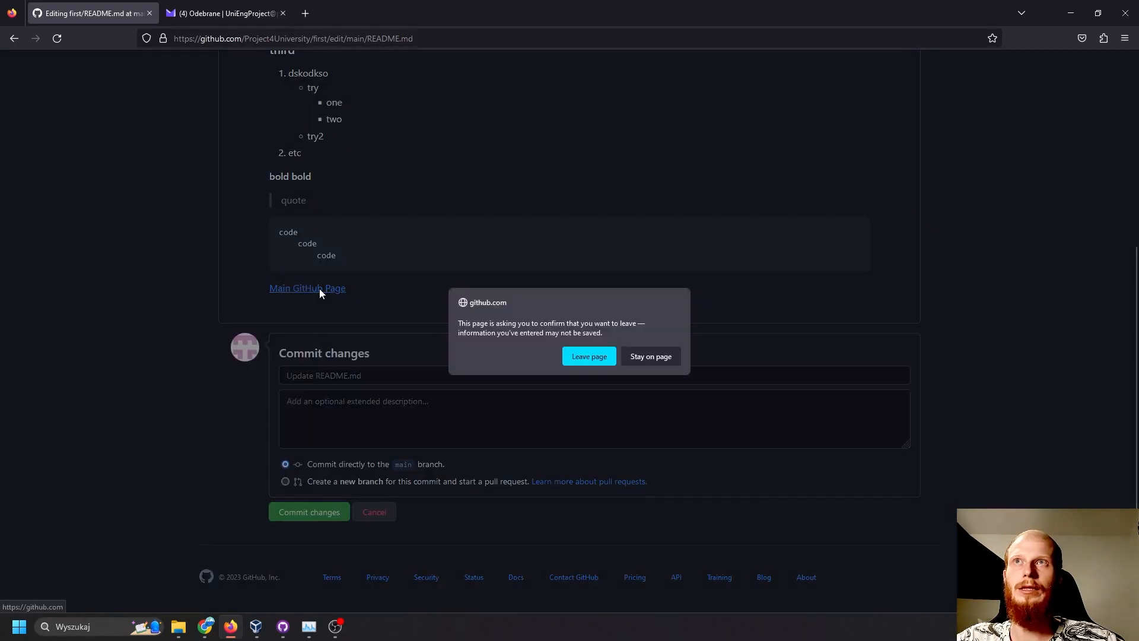
left_click(652, 356)
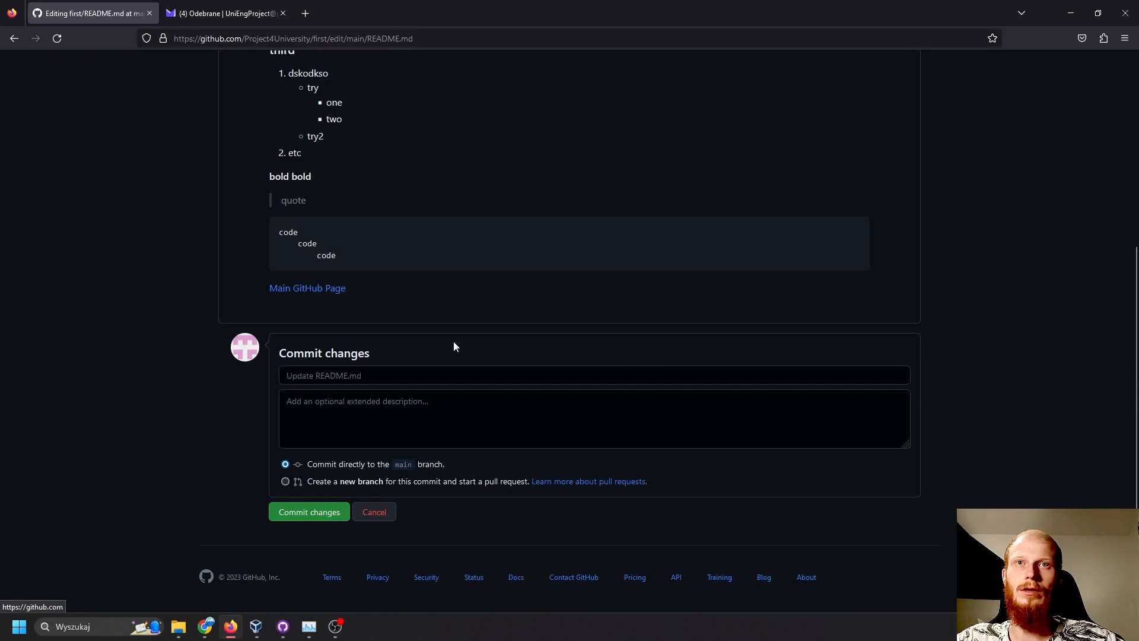
middle_click(301, 290)
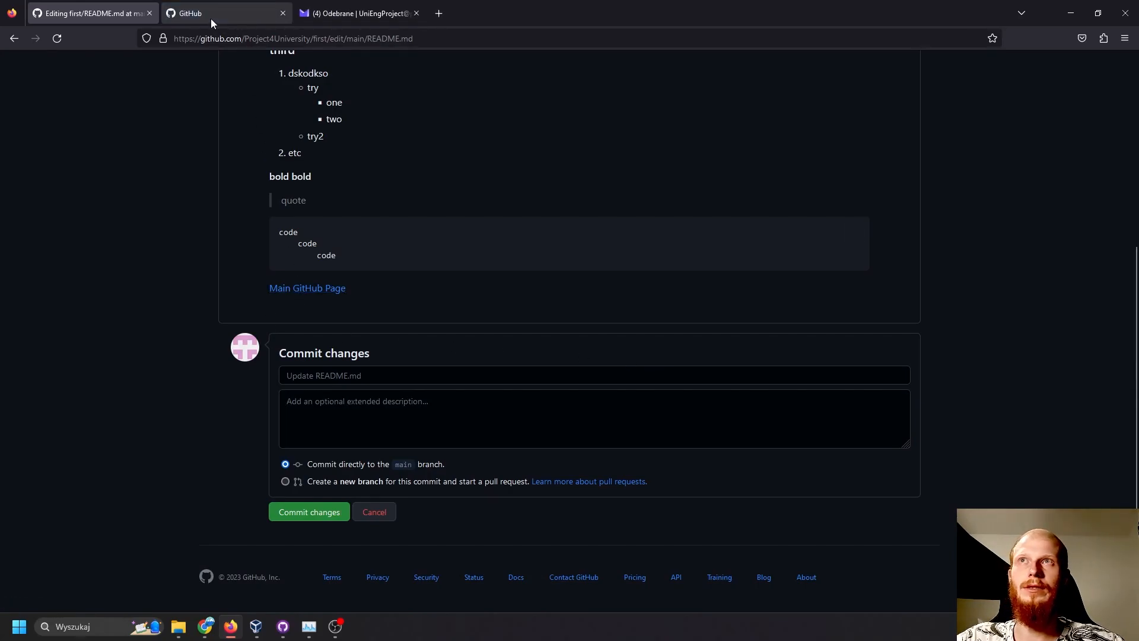
left_click(211, 18)
left_click(283, 13)
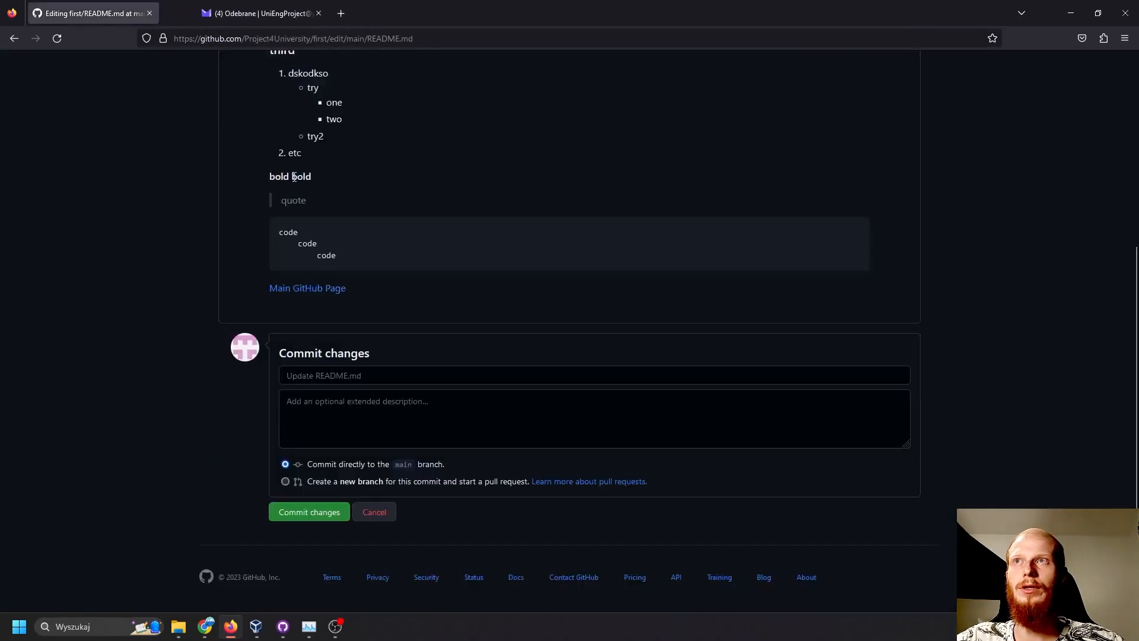
- Add an unchecked task "- [ ] test" and a checked task "- [x] test2" below the link, separated by an empty line
scroll(313, 328, "up", 5)
left_click(250, 209)
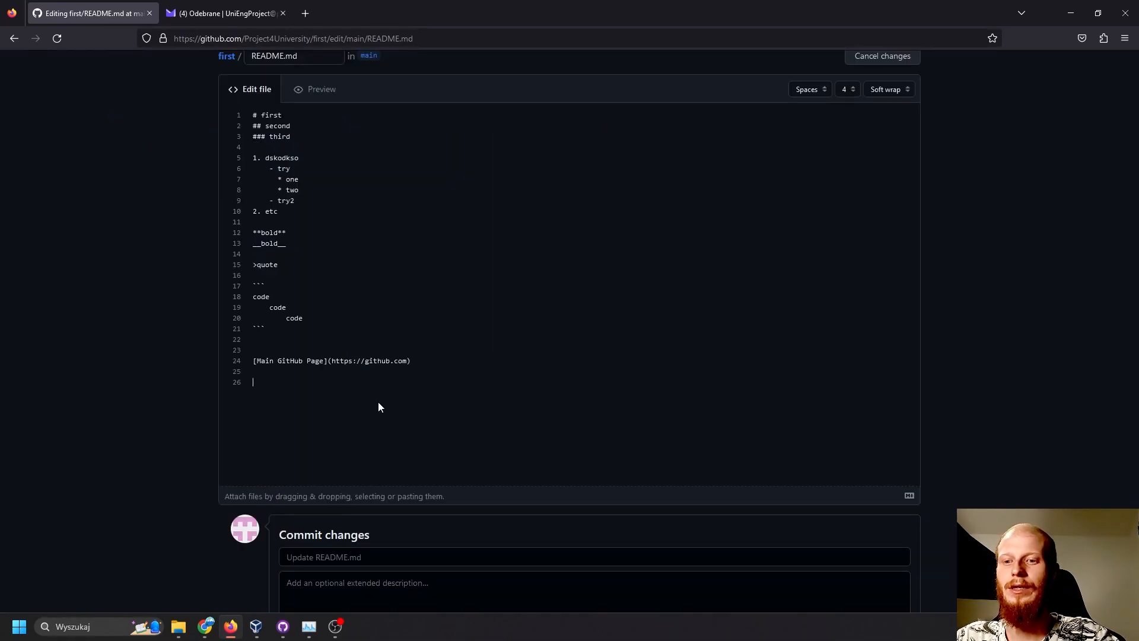
left_click(380, 407)
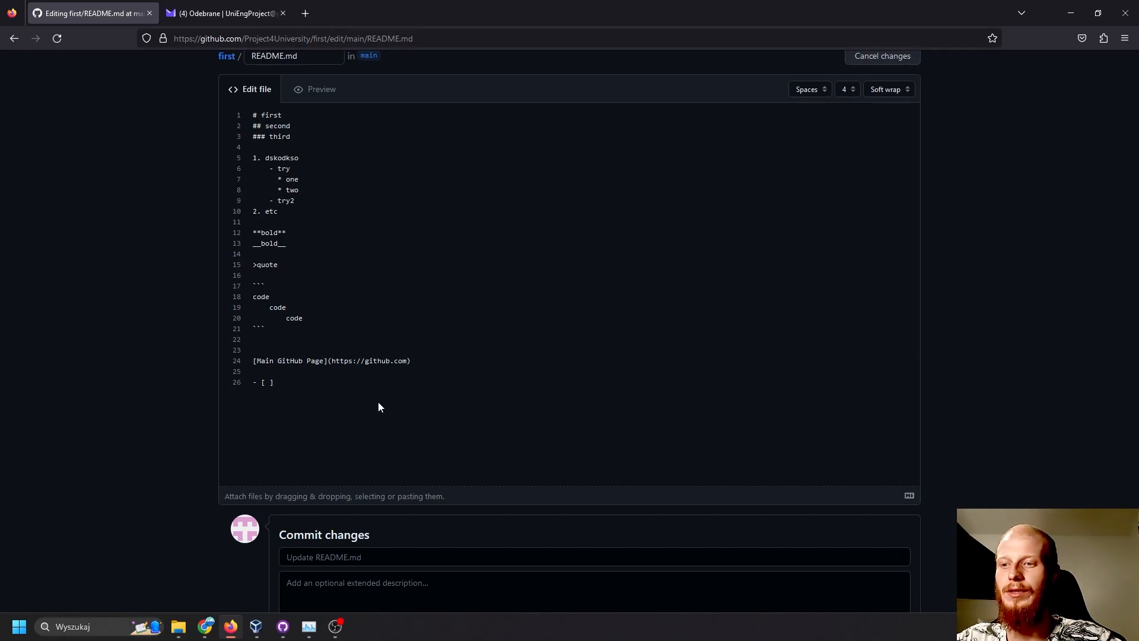
type("test")
key("Return")
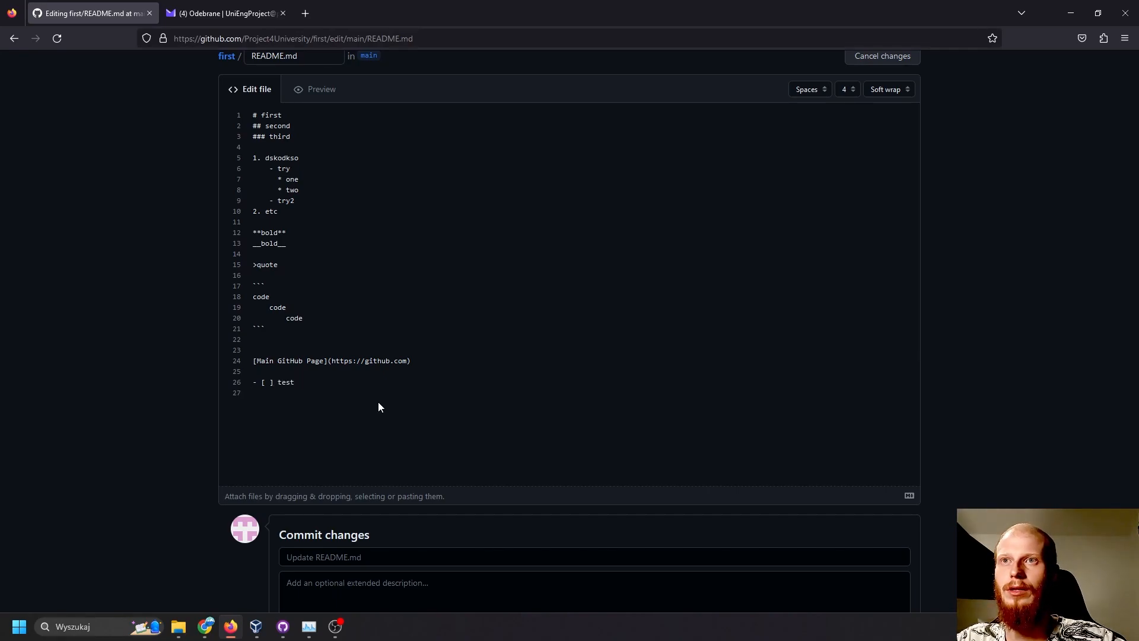
key("Return")
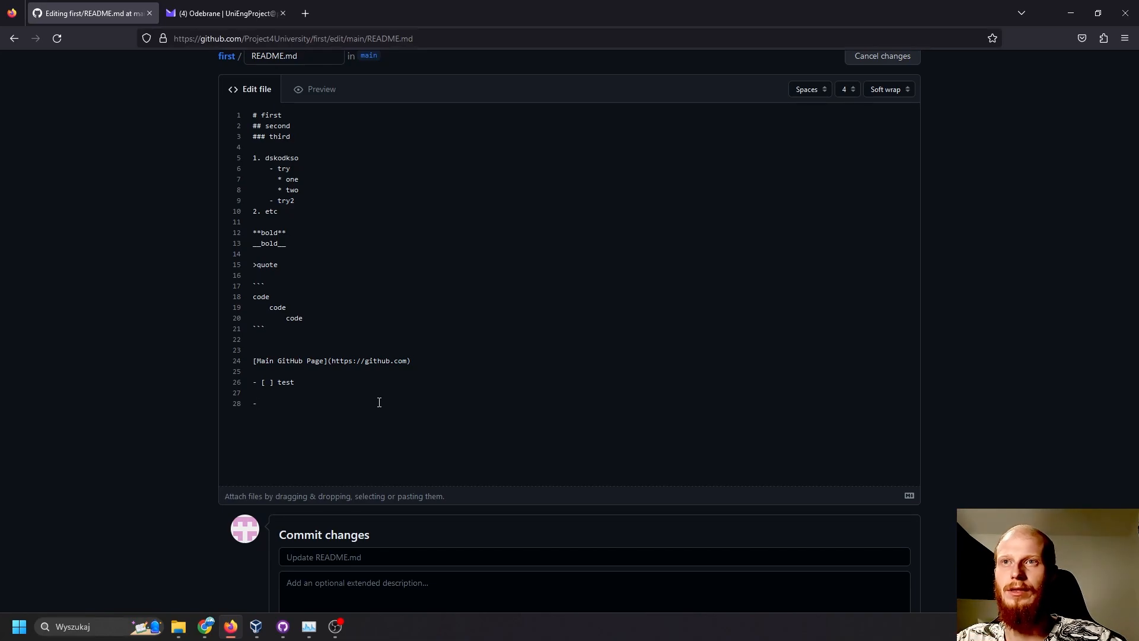
type("- [x")
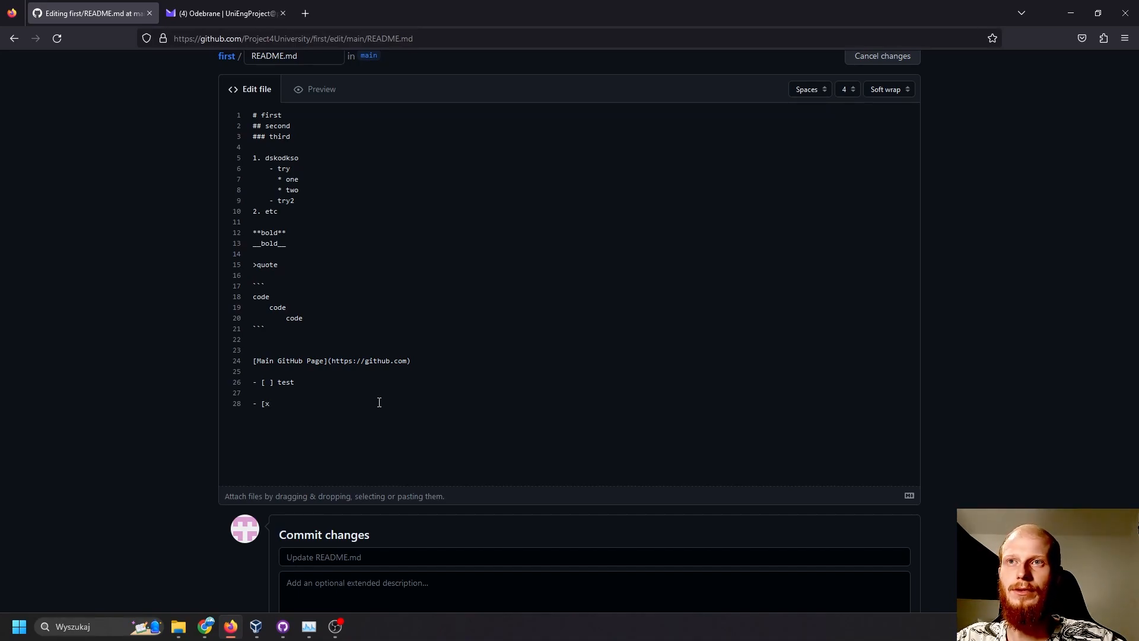
type("] test2")
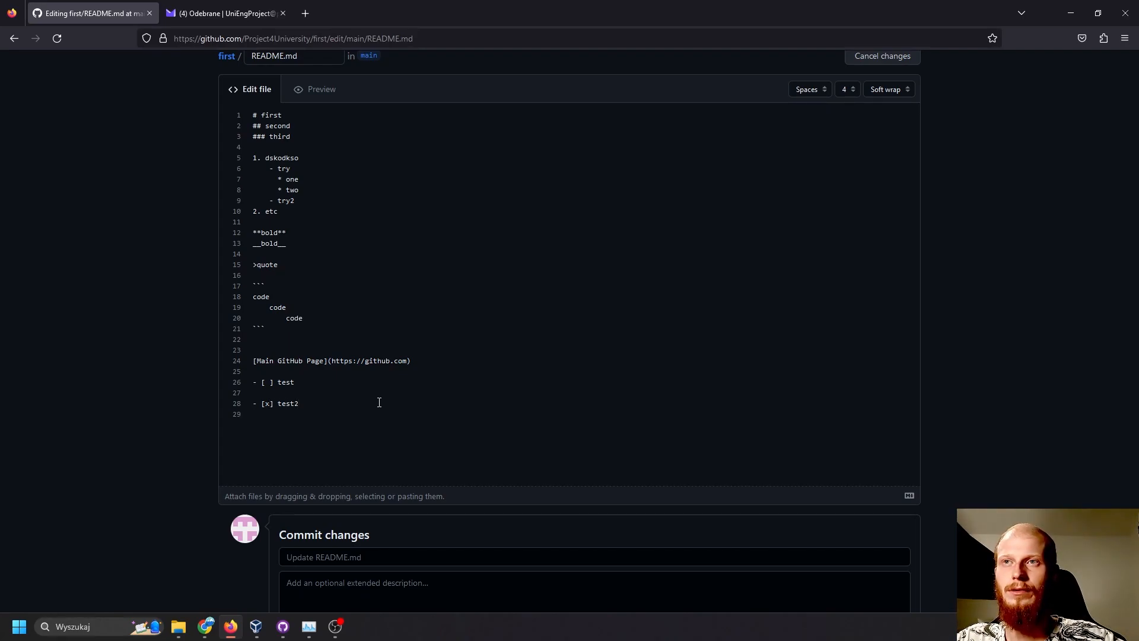
- Preview the README and check how the two task list checkboxes are rendered
scroll(381, 396, "up", 3)
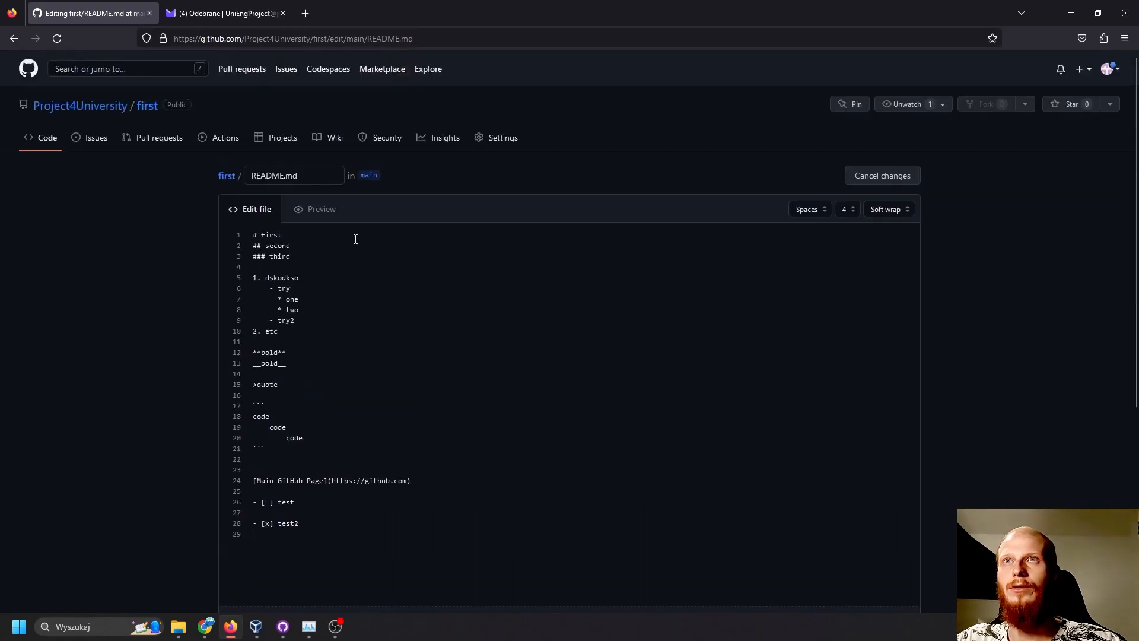
left_click(312, 224)
scroll(335, 293, "down", 10)
left_click_drag(310, 280, 264, 247)
left_click(304, 254)
scroll(329, 255, "up", 5)
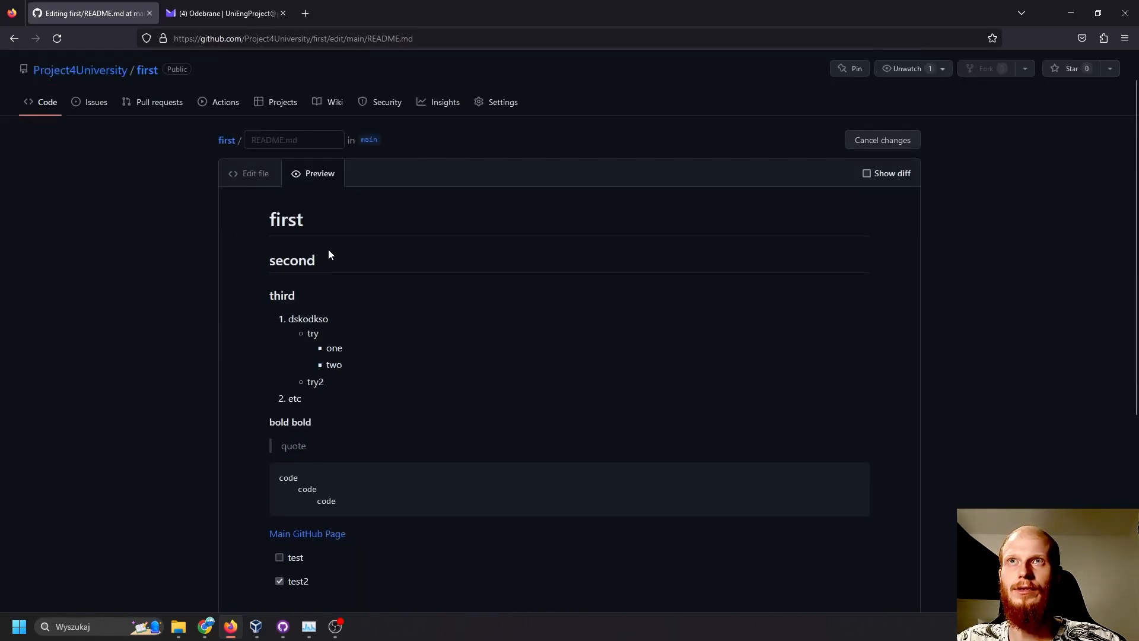
- Return to editing and add the emoji code ":+1:" on line 30 below the task list
left_click(255, 173)
key("Return")
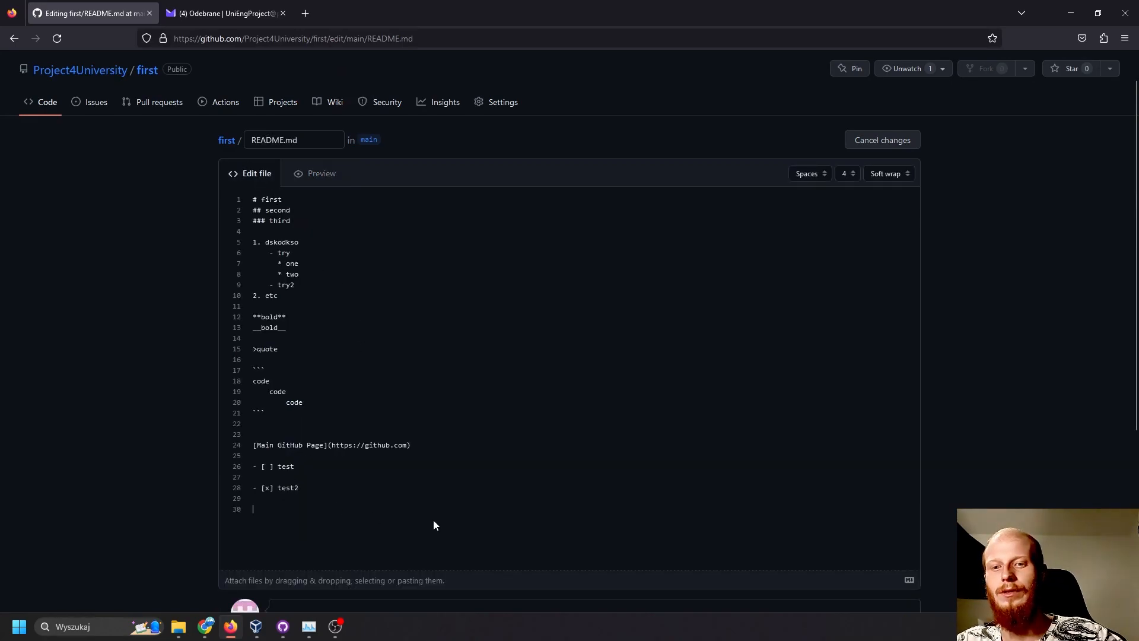
type(":+")
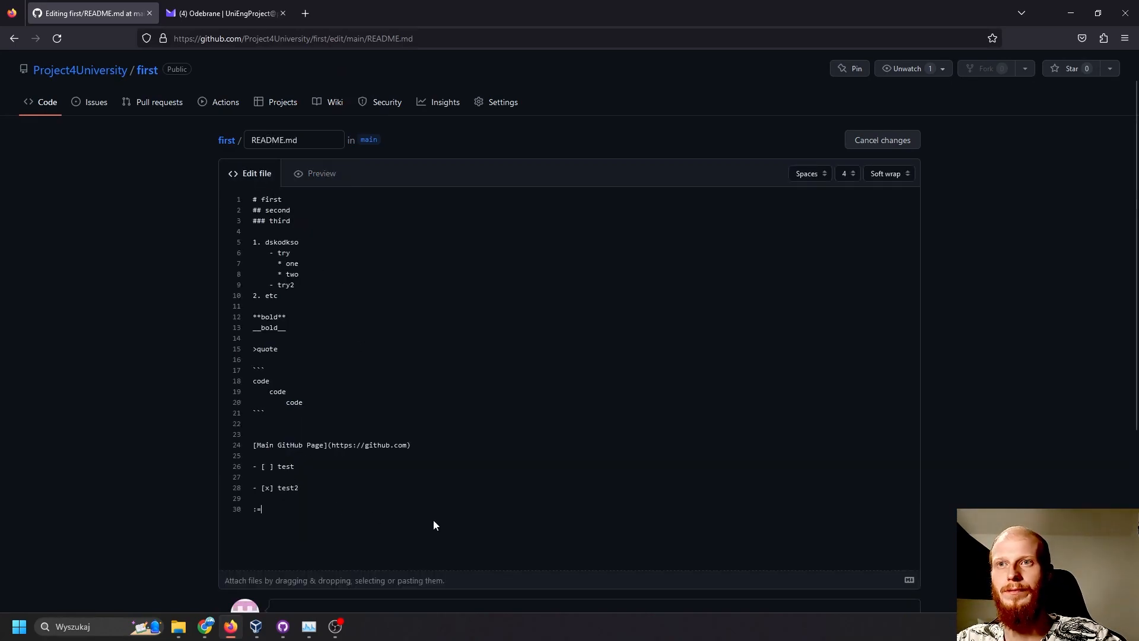
type("1")
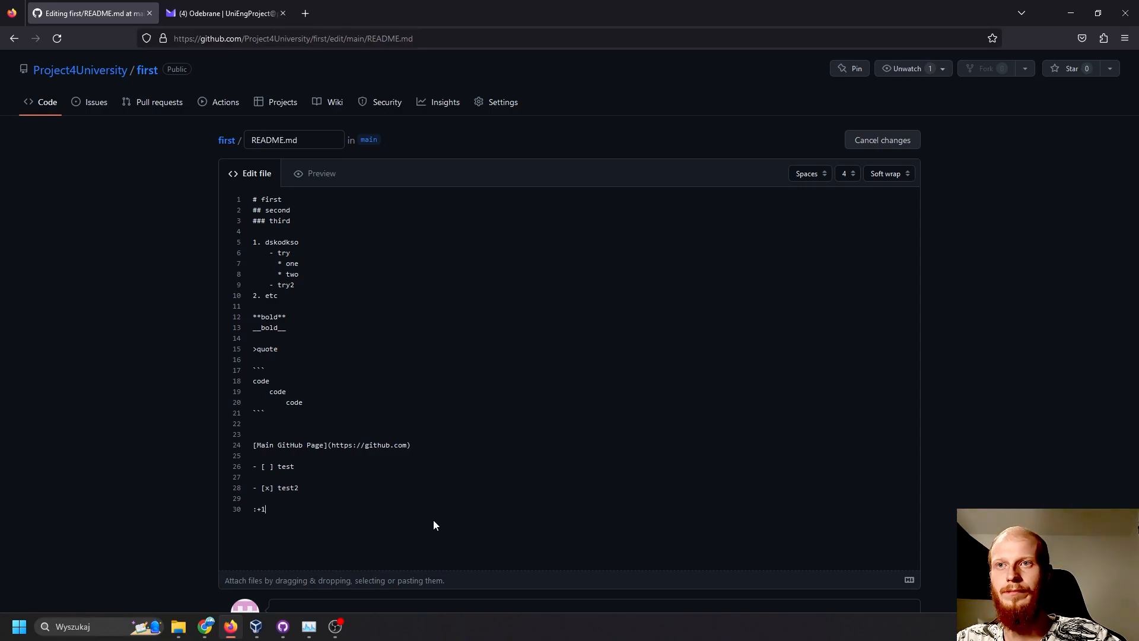
type(":")
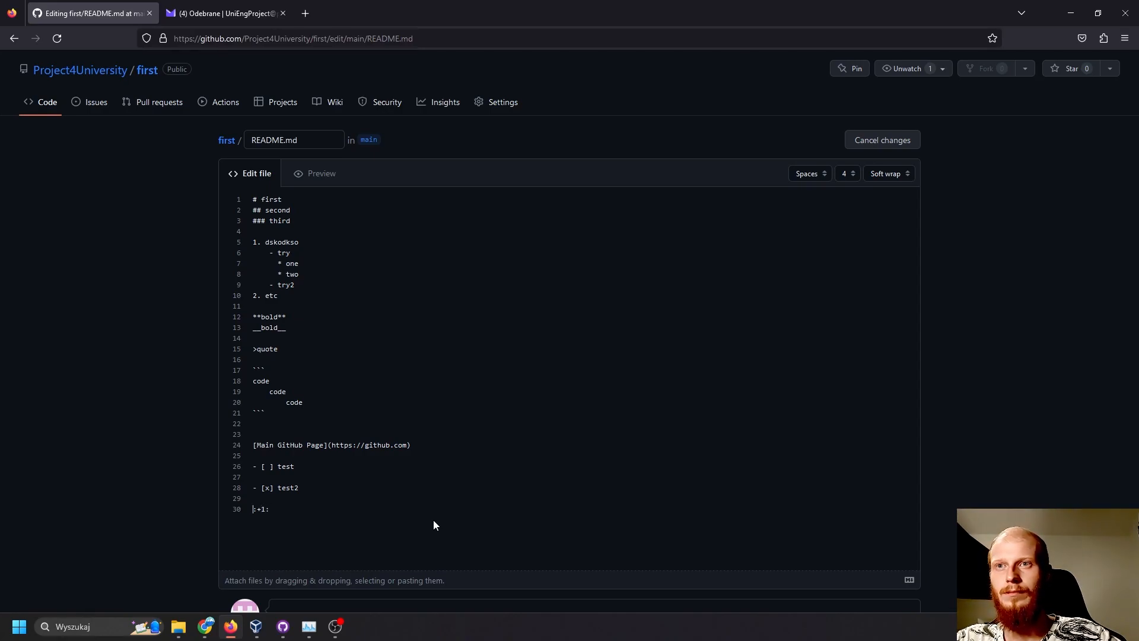
type("*")
- Turn the emoji on line 30 into a closing first-level heading reading "# Thanks for watching:+1:"
key("BackSpace")
type("#")
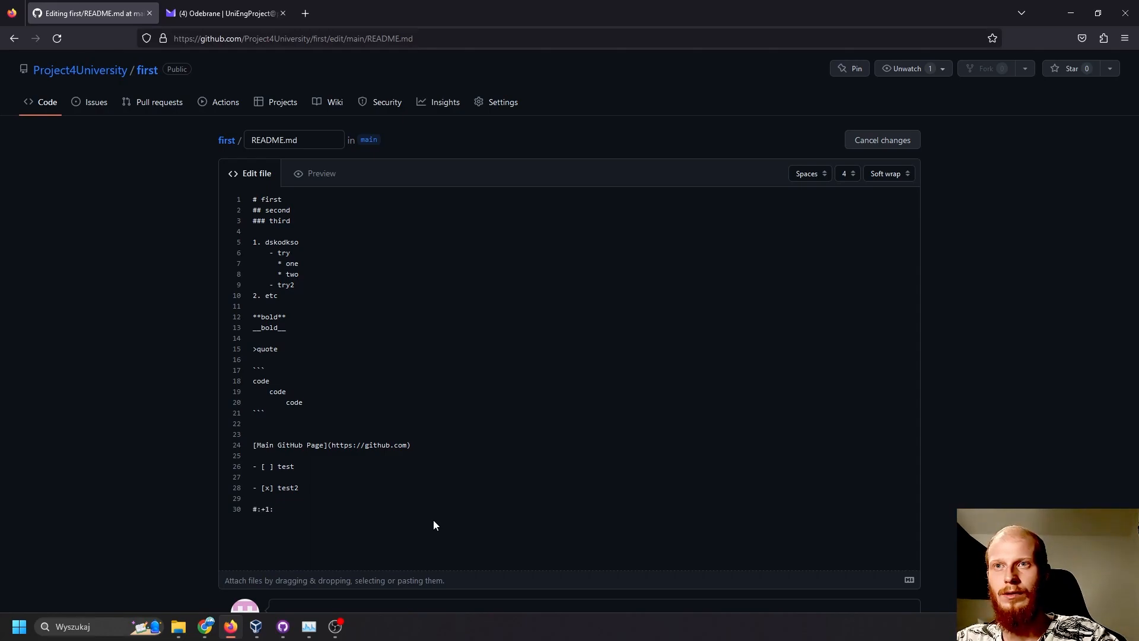
type("Thanks")
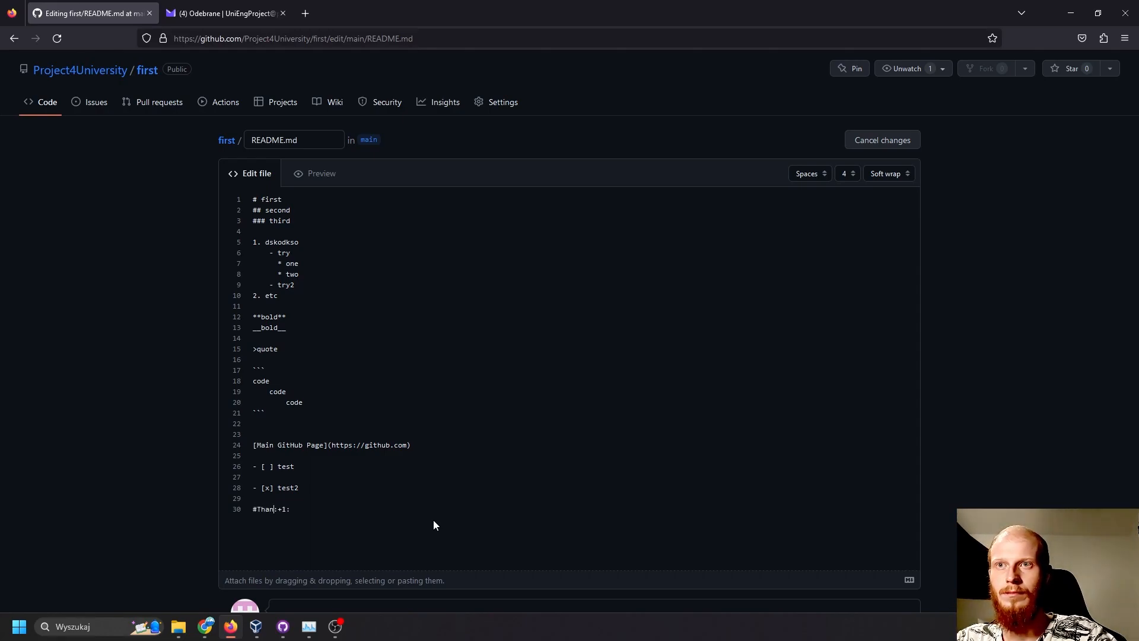
type(" for waty")
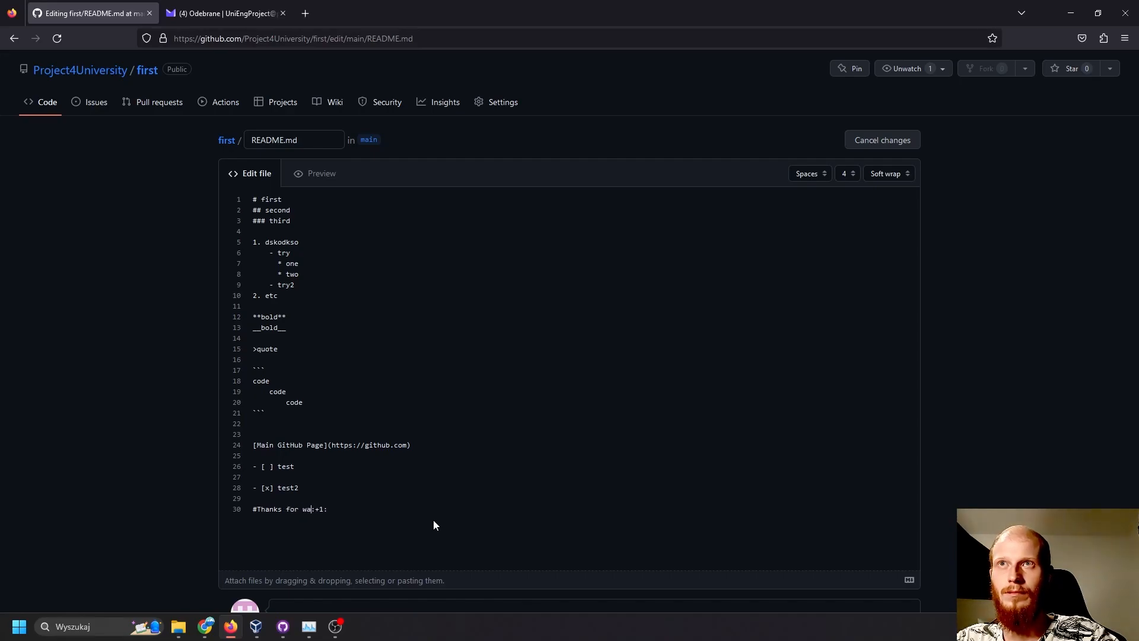
key("BackSpace")
type("ching")
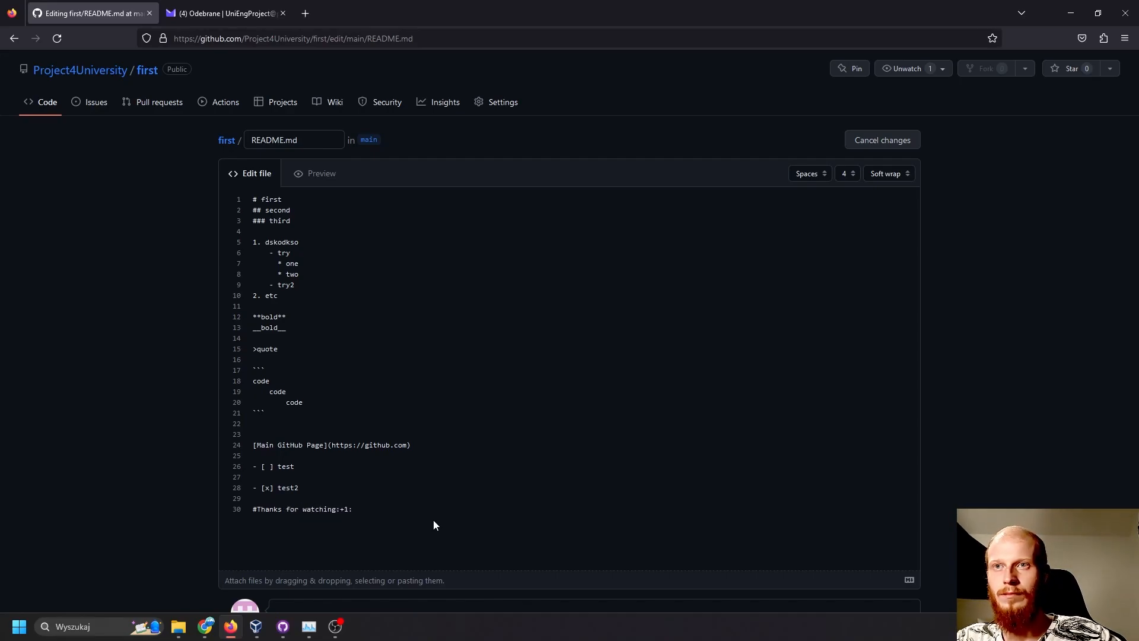
key("Home")
key("Right")
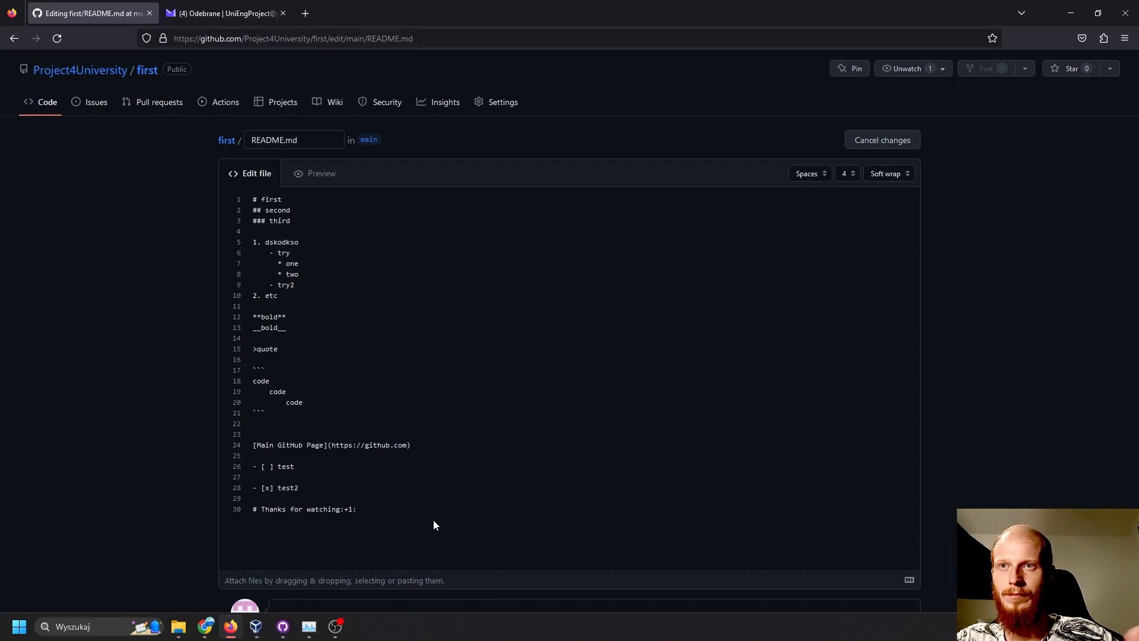
- Preview the README with its closing heading and commit the changes directly to the main branch
left_click(318, 175)
scroll(386, 301, "down", 6)
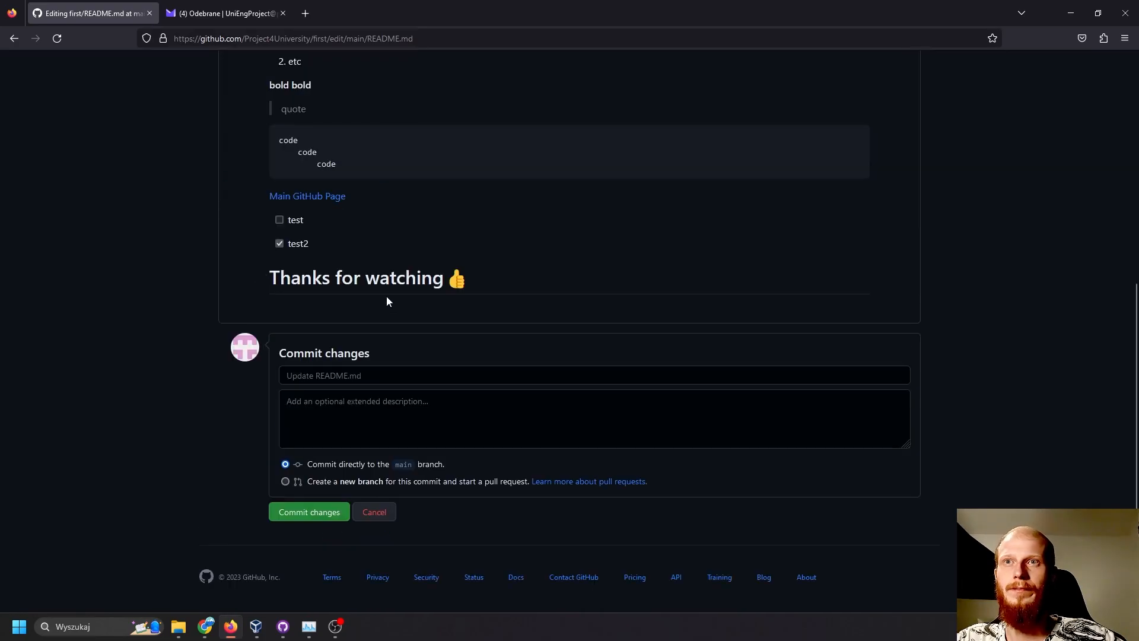
left_click(301, 512)
- Check the end of the committed README and highlight the "Thanks for watching" heading together with its thumbs-up emoji
scroll(462, 362, "down", 5)
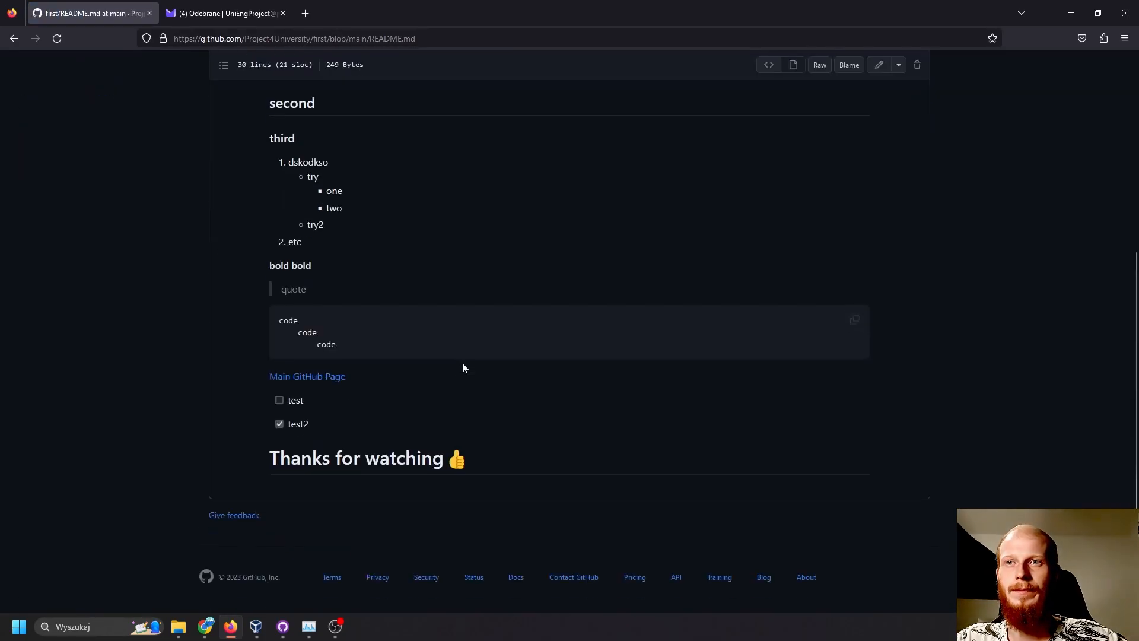
left_click_drag(271, 461, 446, 464)
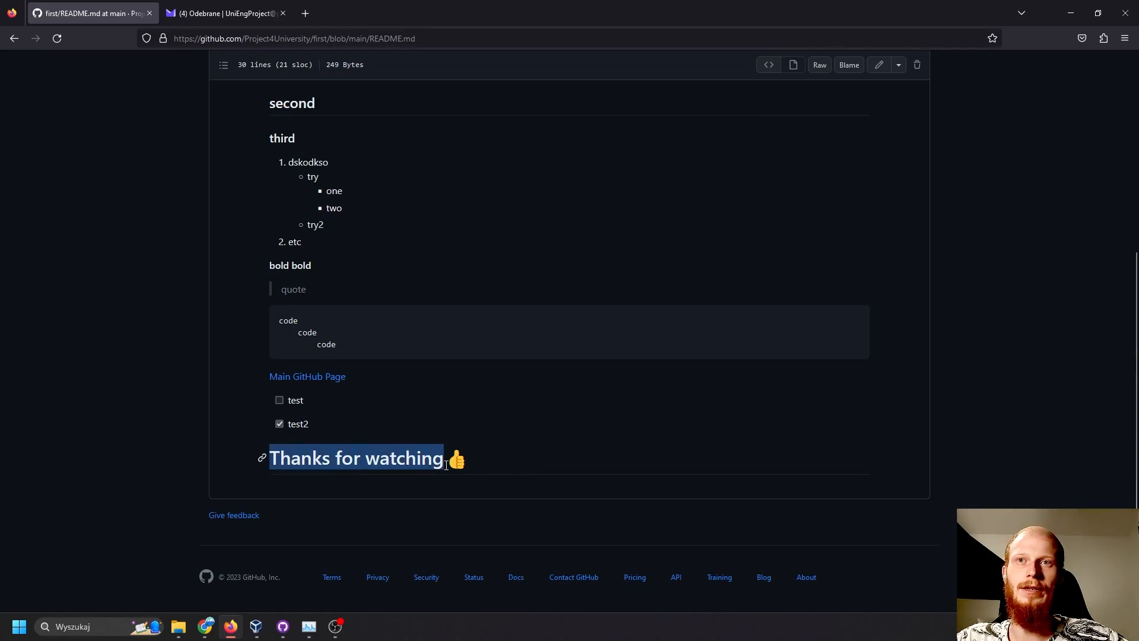
left_click(483, 466)
left_click_drag(271, 462, 485, 461)
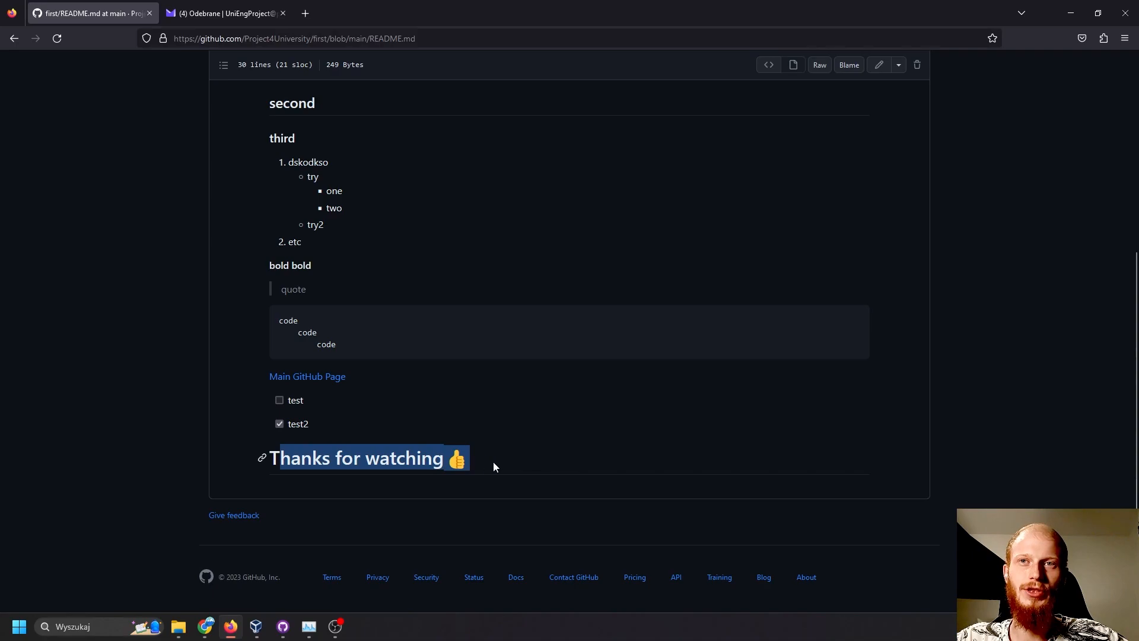